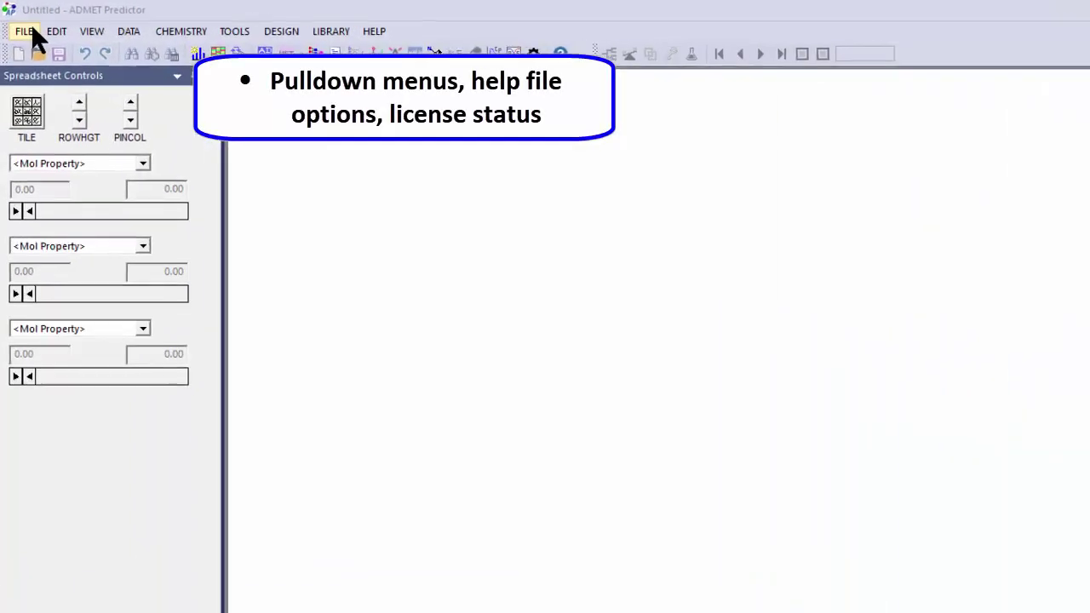
pyautogui.click(30, 32)
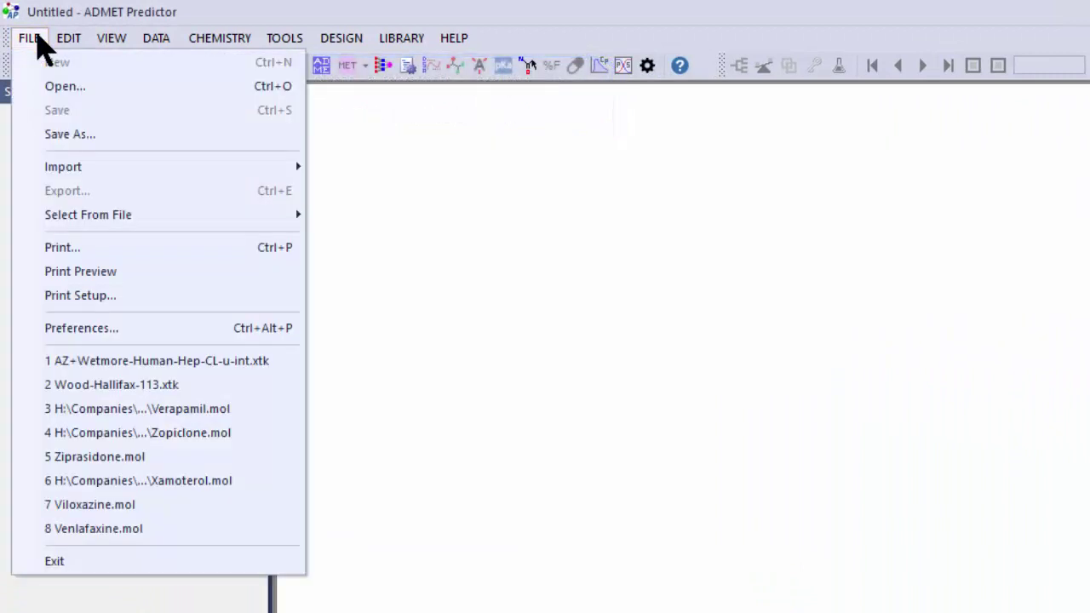
pyautogui.moveTo(117, 39)
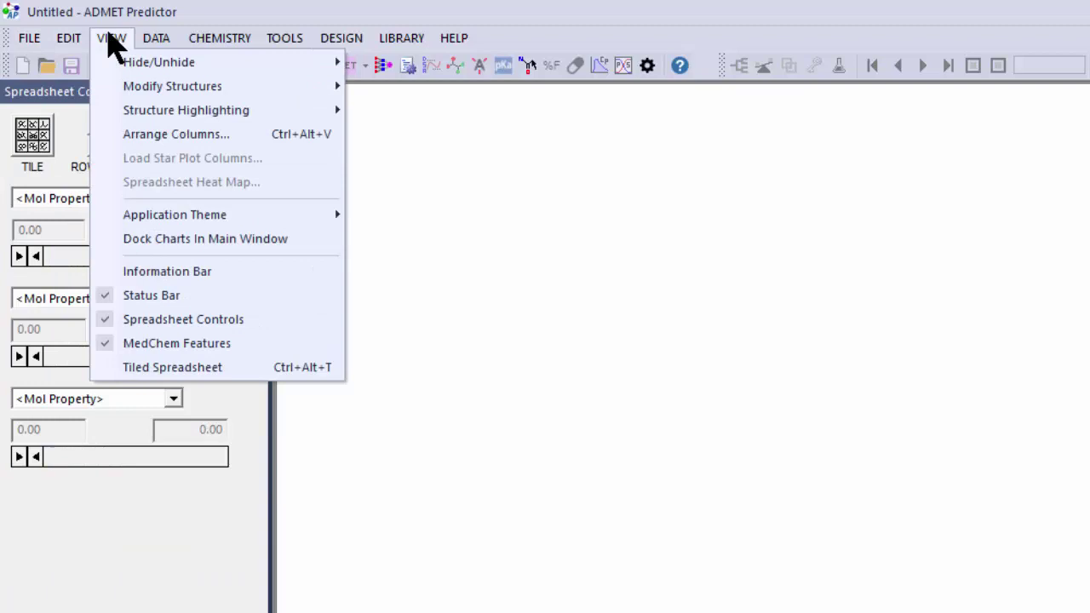
pyautogui.moveTo(158, 38)
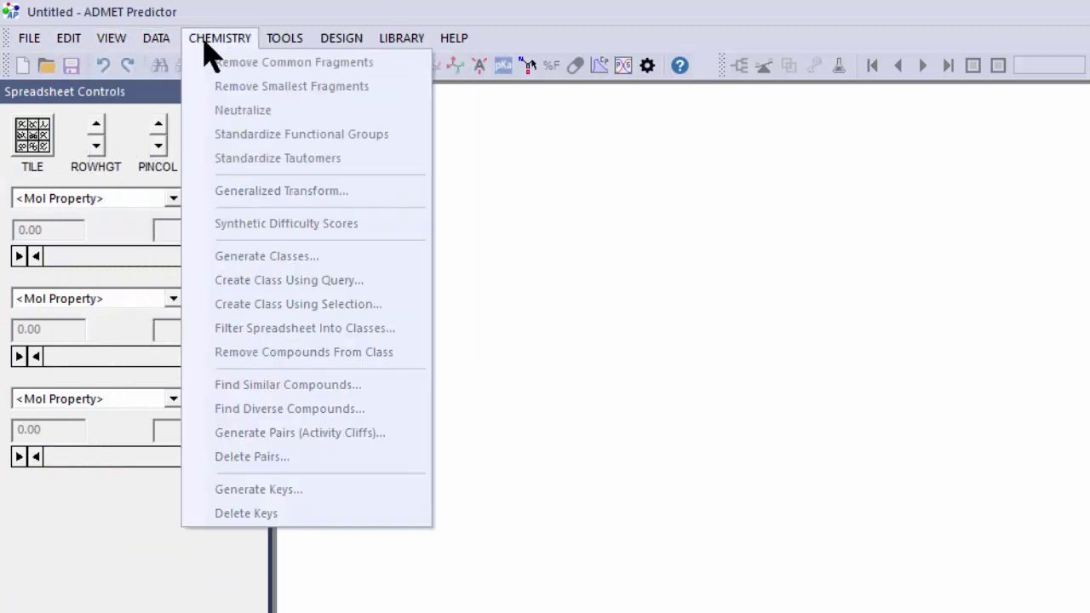
pyautogui.moveTo(294, 42)
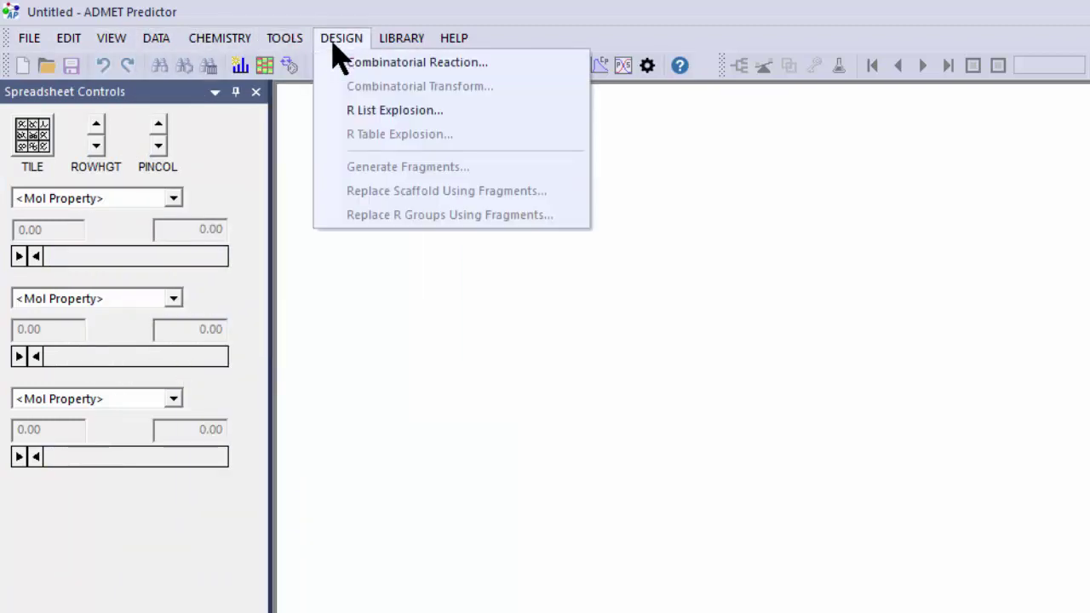
# Open the program help and display section 5.1, Absorption & Bioavailability, of the HTPK Simulation Module chapter
pyautogui.moveTo(388, 43)
pyautogui.moveTo(443, 51)
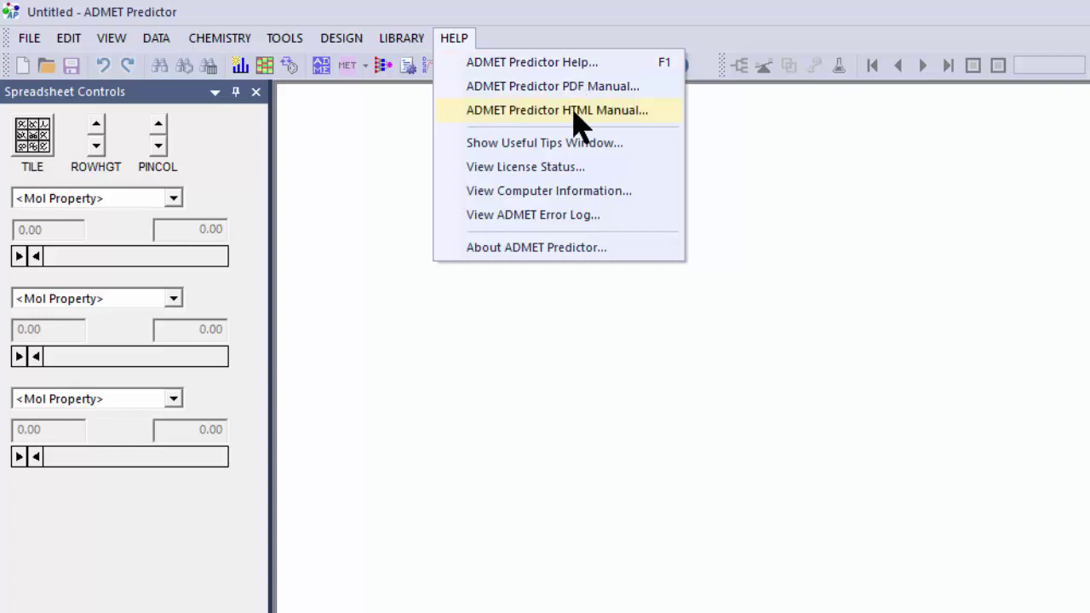
pyautogui.click(582, 64)
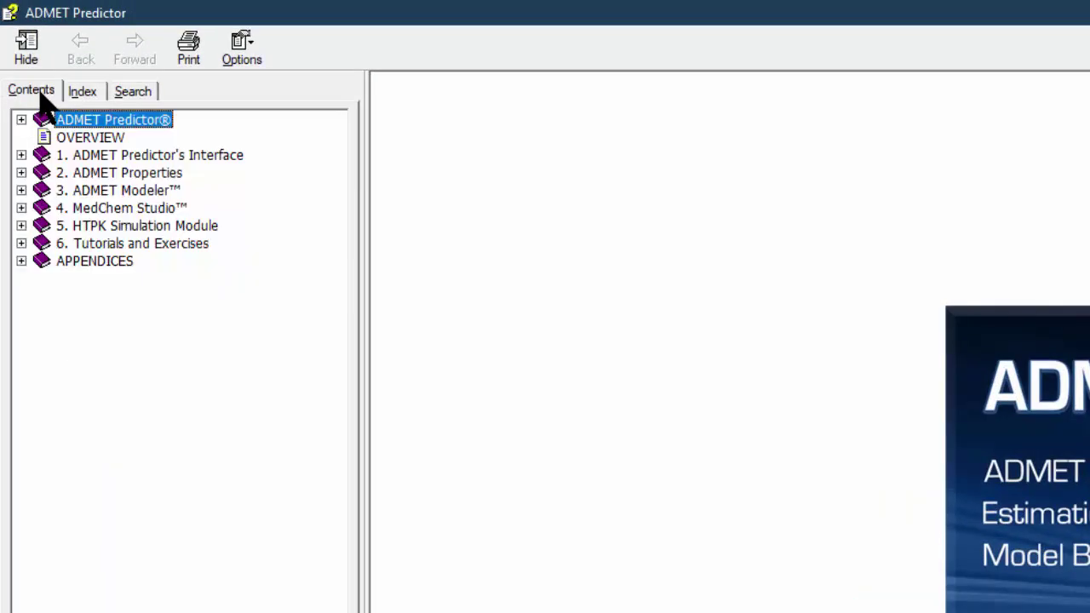
pyautogui.click(21, 228)
pyautogui.click(139, 246)
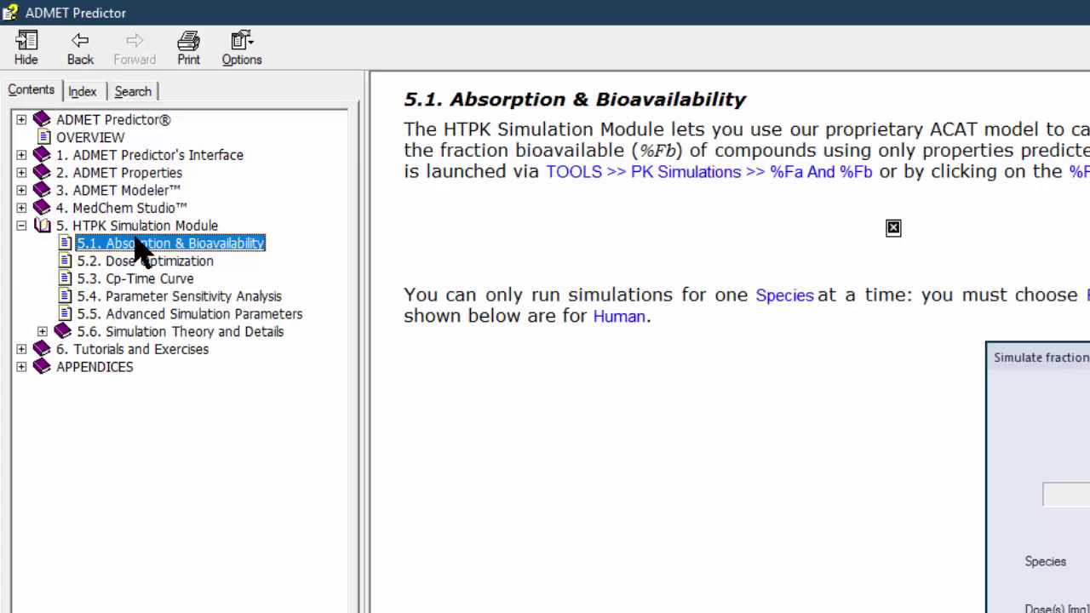
# Look up the T_PSA keyword in the help index and display its Building Models topic
pyautogui.click(89, 94)
pyautogui.scroll(-12, 114, 299)
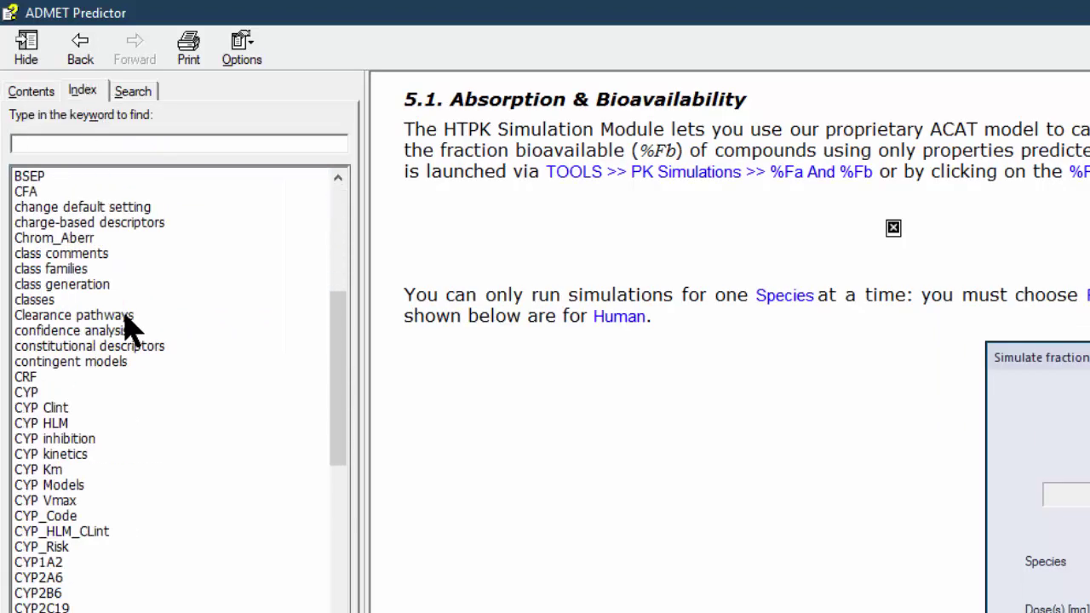
pyautogui.moveTo(336, 407); pyautogui.dragTo(338, 612)
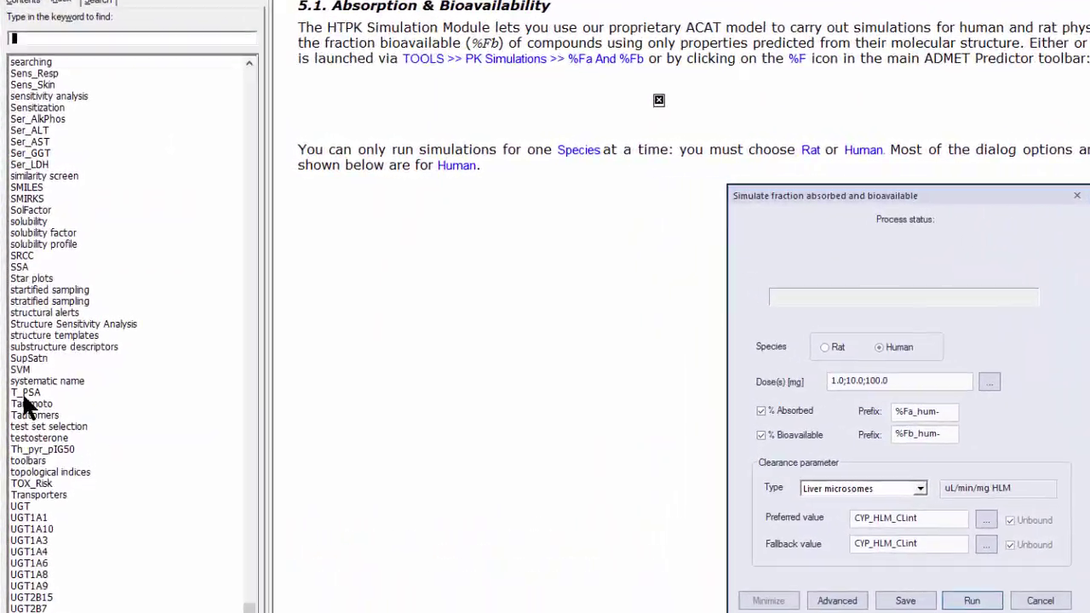
pyautogui.doubleClick(17, 321)
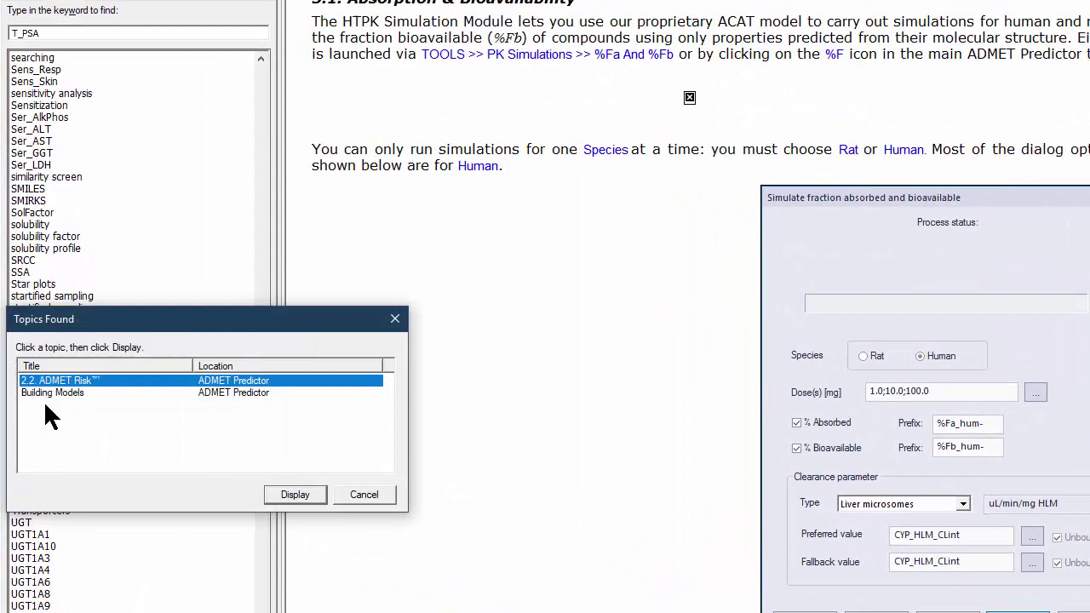
pyautogui.click(64, 393)
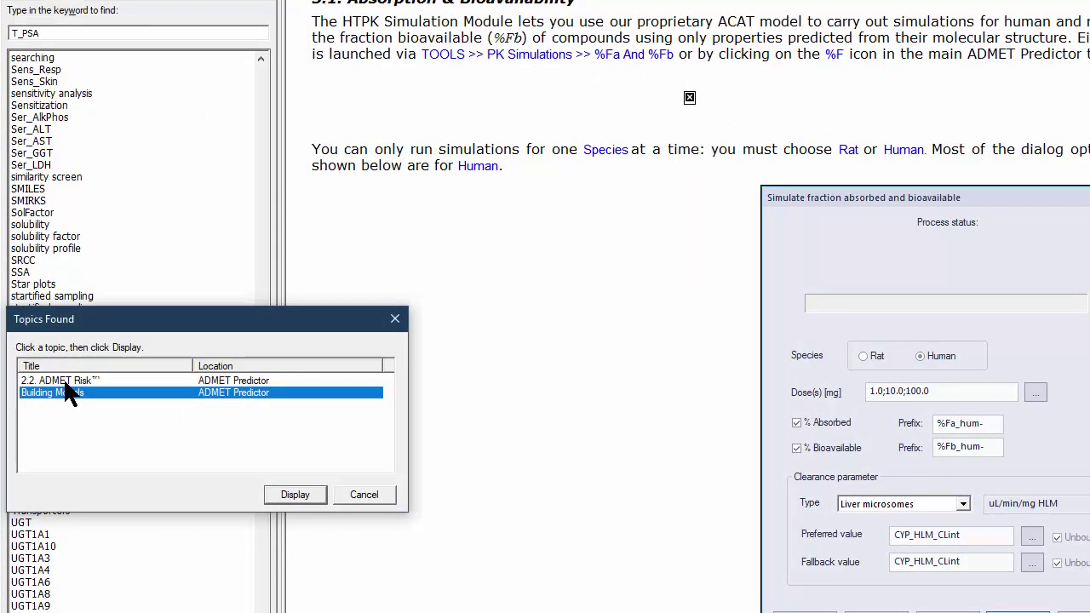
pyautogui.click(283, 492)
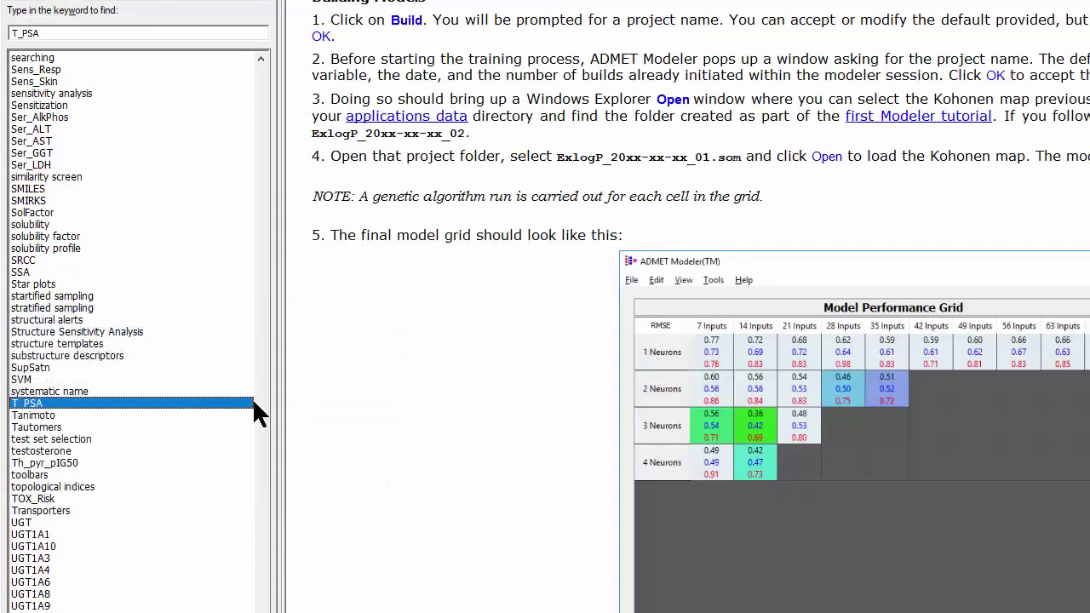
pyautogui.scroll(20, 104, 412)
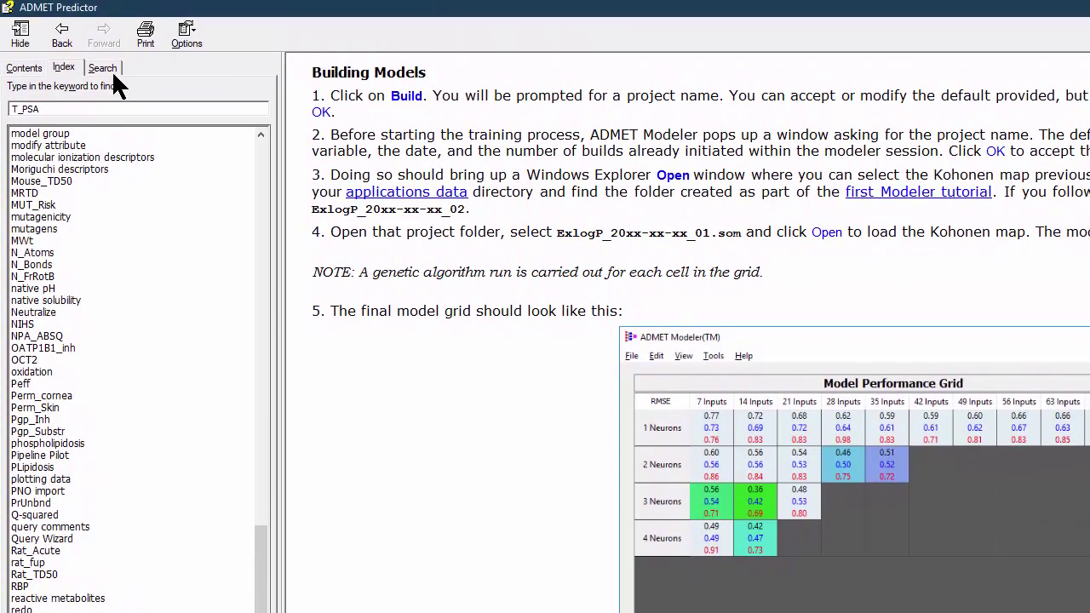
# Search the help for S+Sw and read through the solubility model topic with its 2D and 3D plots
pyautogui.click(102, 28)
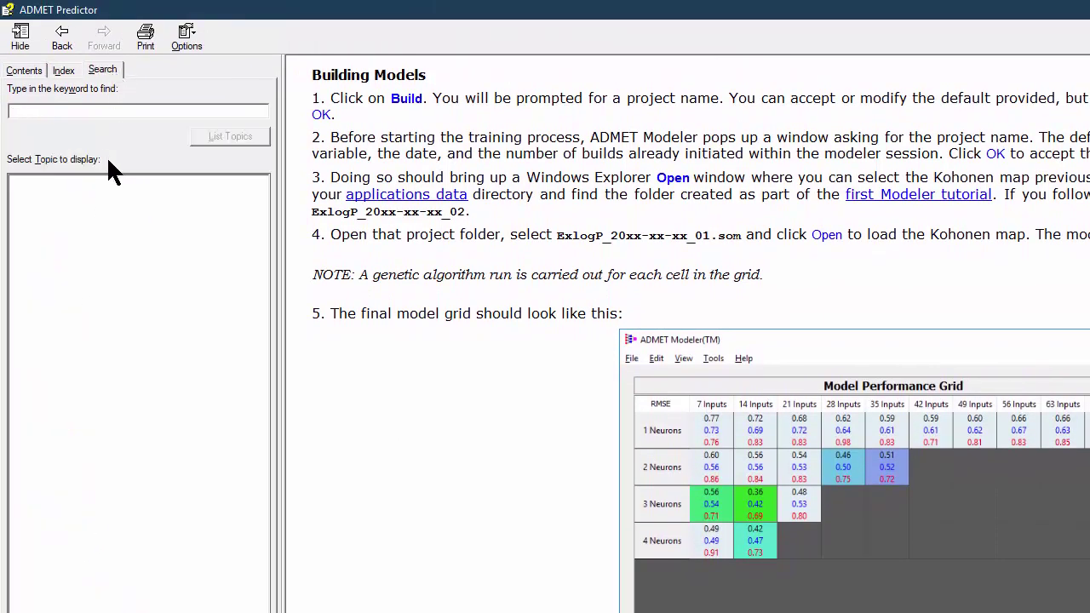
pyautogui.write('S+Sw')
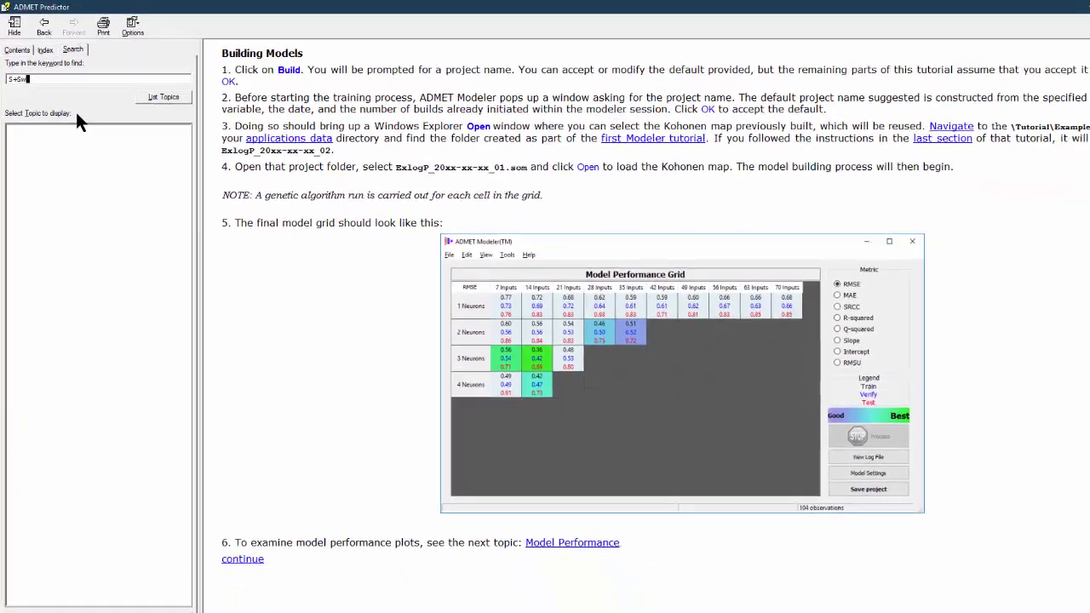
pyautogui.press('Return')
pyautogui.doubleClick(82, 164)
pyautogui.click(66, 173)
pyautogui.doubleClick(66, 173)
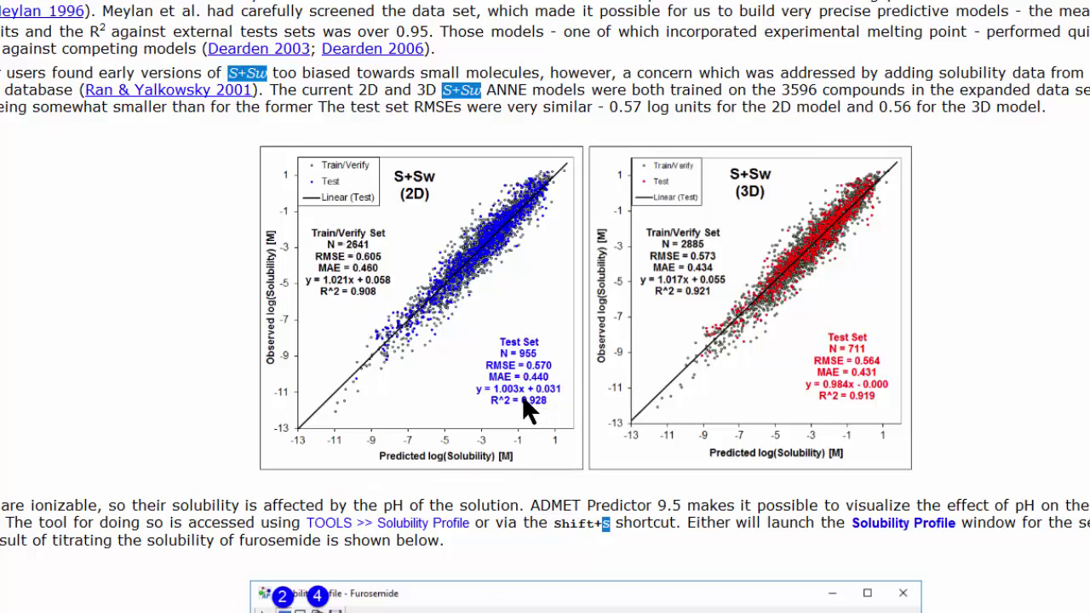
pyautogui.scroll(-20, 522, 395)
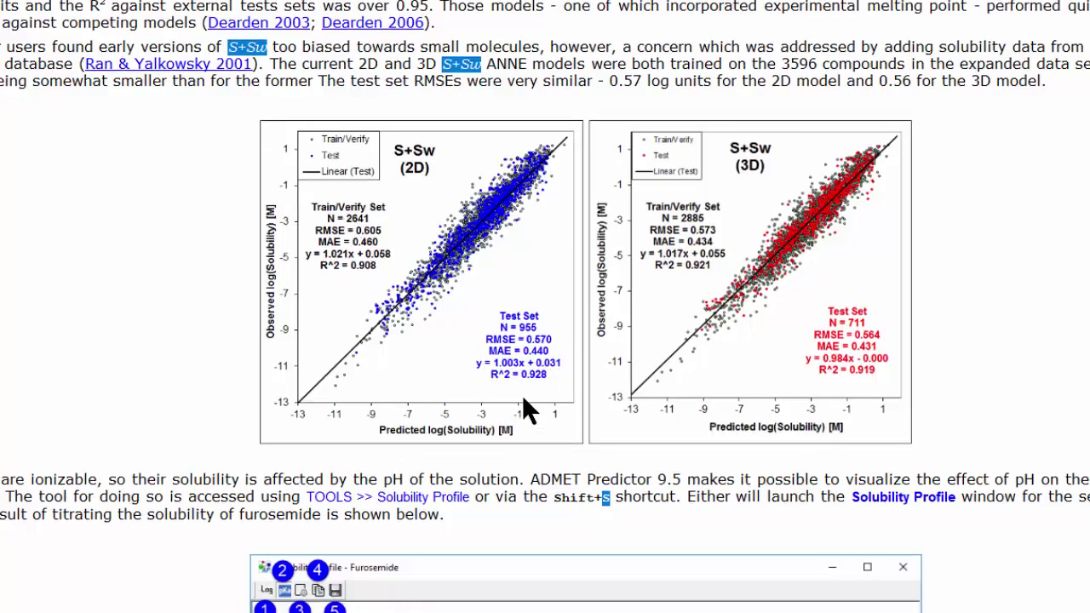
pyautogui.scroll(-3, 523, 399)
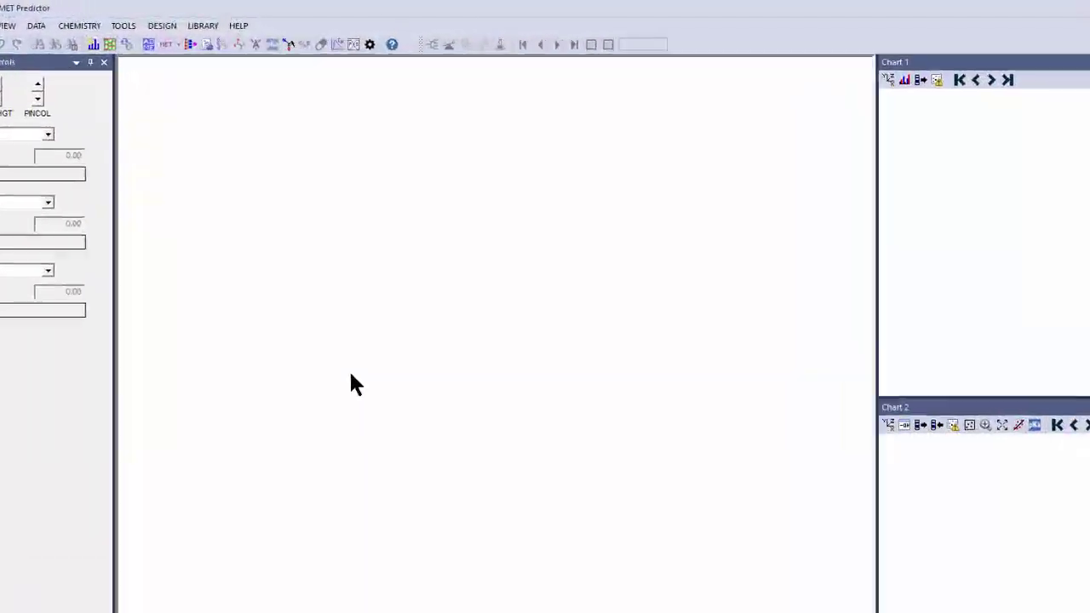
# Open the ADMET Predictor PDF manual and expand the bookmark of chapter 1, ADMET Predictor's Interface
pyautogui.click(238, 25)
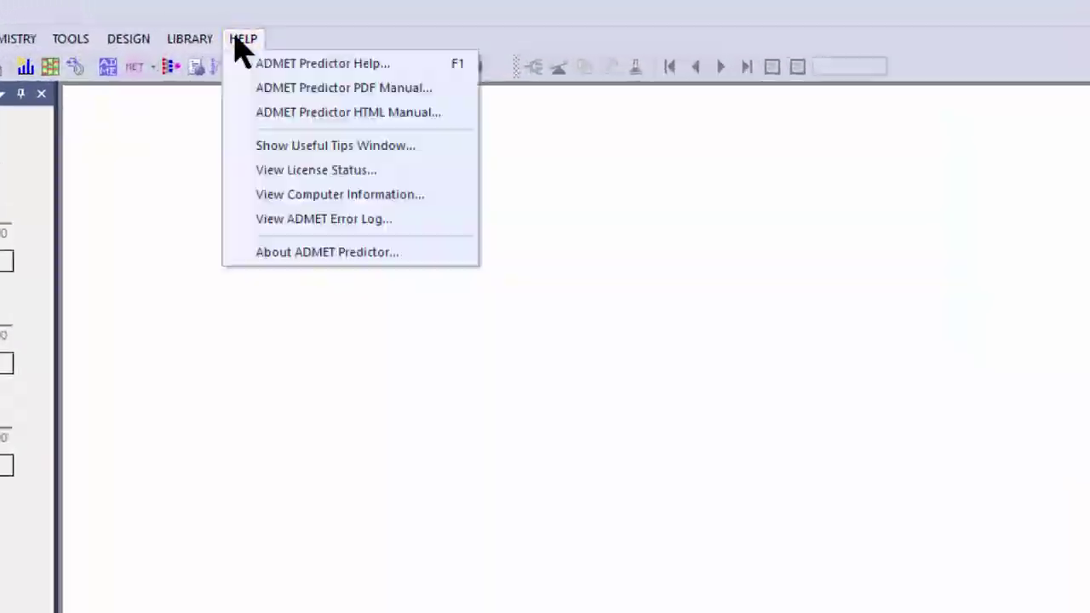
pyautogui.click(251, 88)
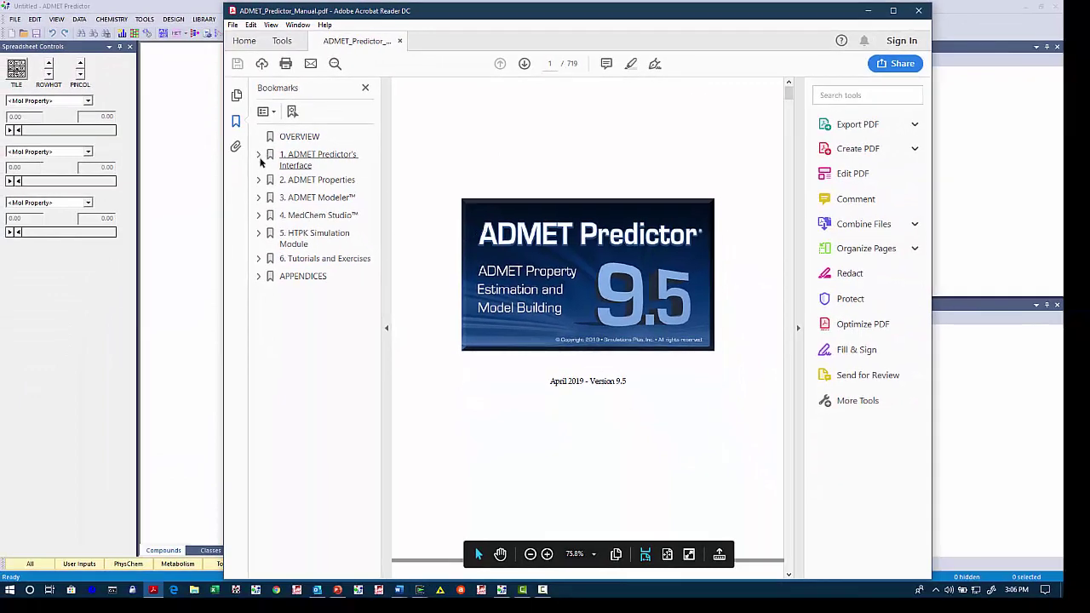
pyautogui.click(259, 156)
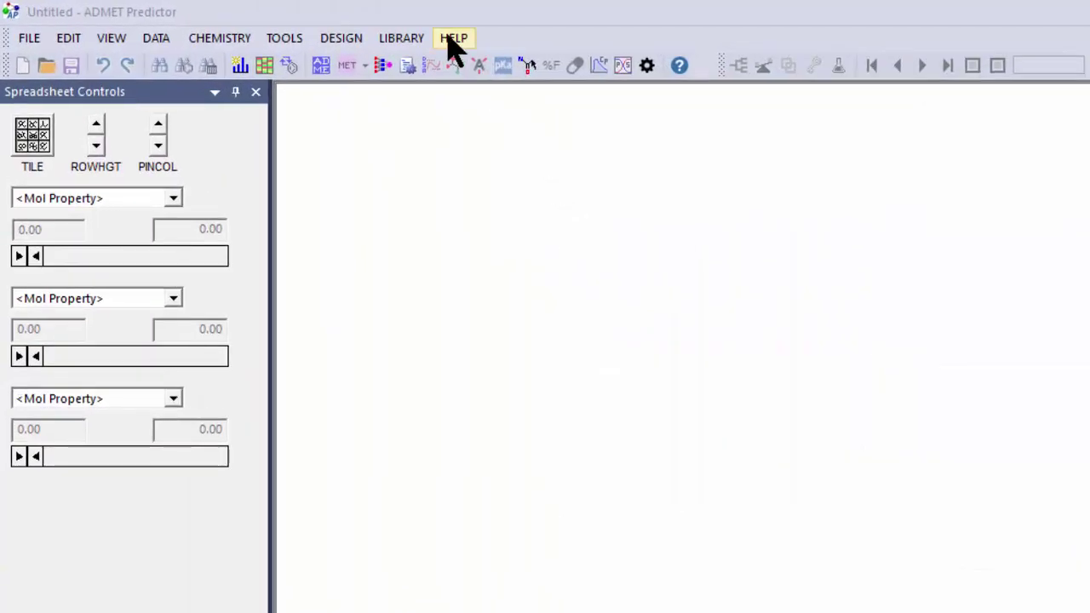
# Open the ADMET Predictor HTML manual, and view the program's license status
pyautogui.click(452, 39)
pyautogui.click(476, 116)
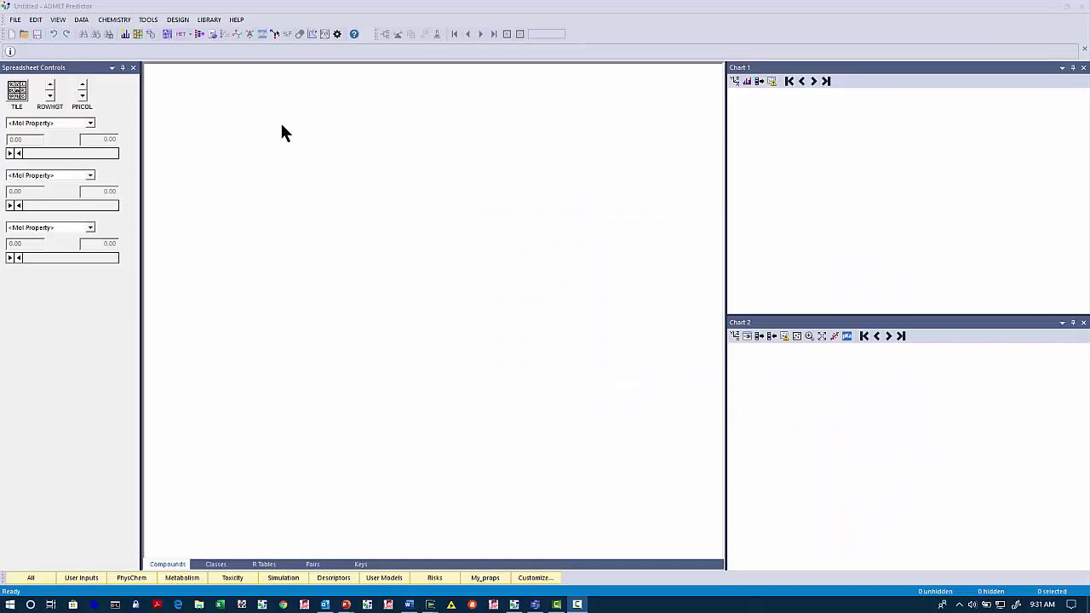
pyautogui.click(237, 21)
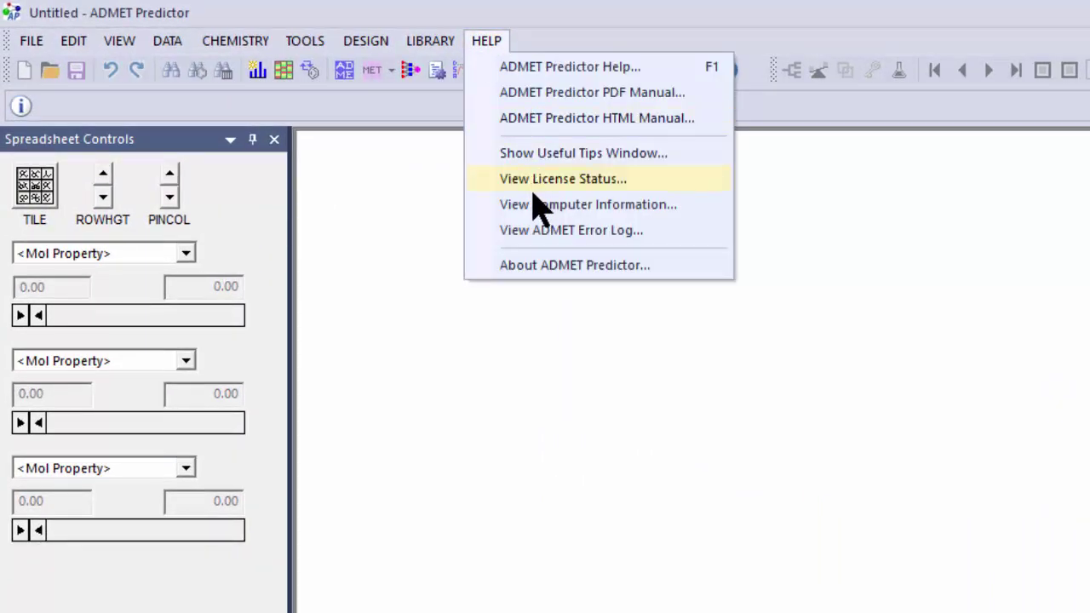
pyautogui.click(503, 161)
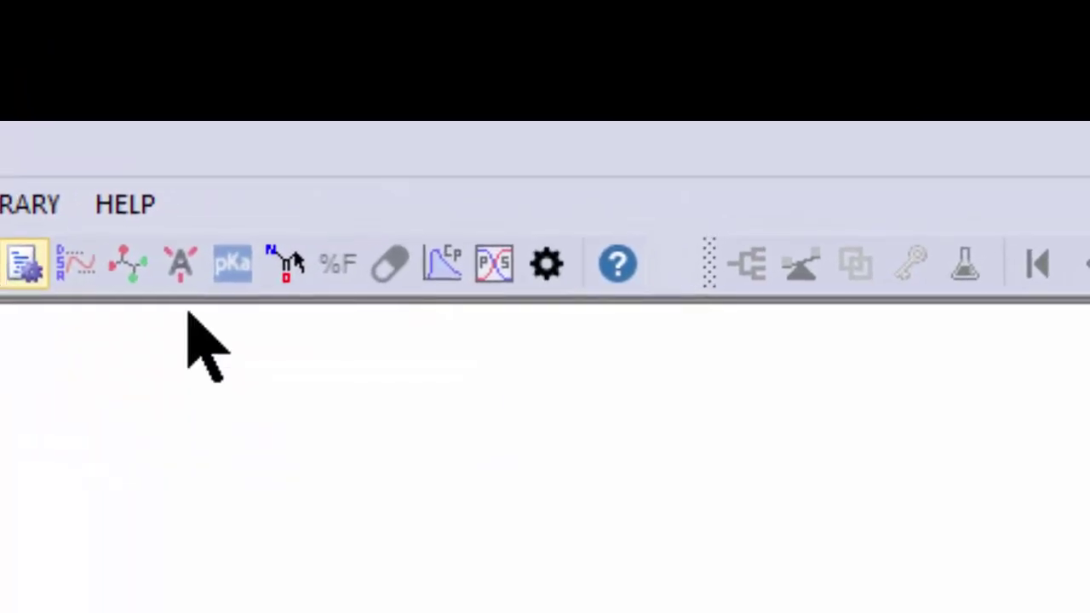
# Open the application settings and examine the Display options, including bold structure display
pyautogui.click(520, 284)
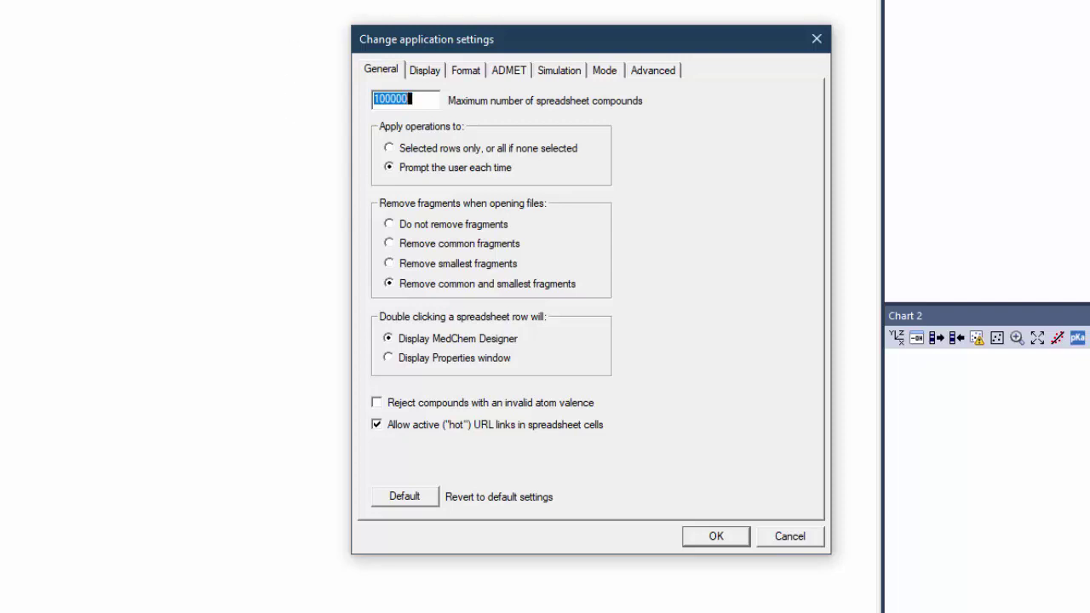
pyautogui.click(426, 72)
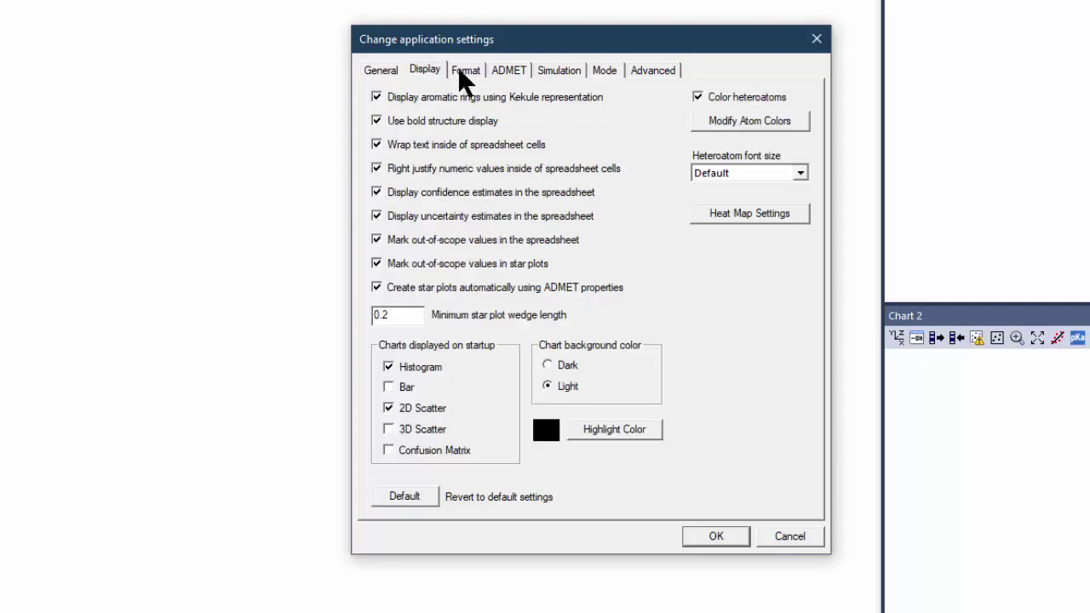
pyautogui.click(408, 121)
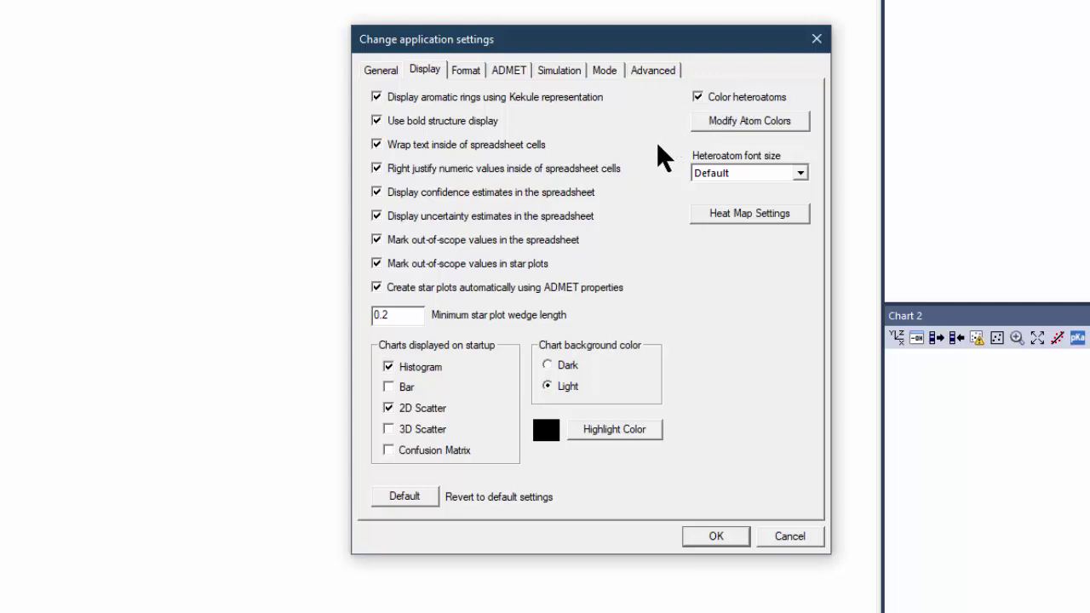
# In the General application settings, set fragment handling when opening files to Do not remove fragments
pyautogui.click(390, 72)
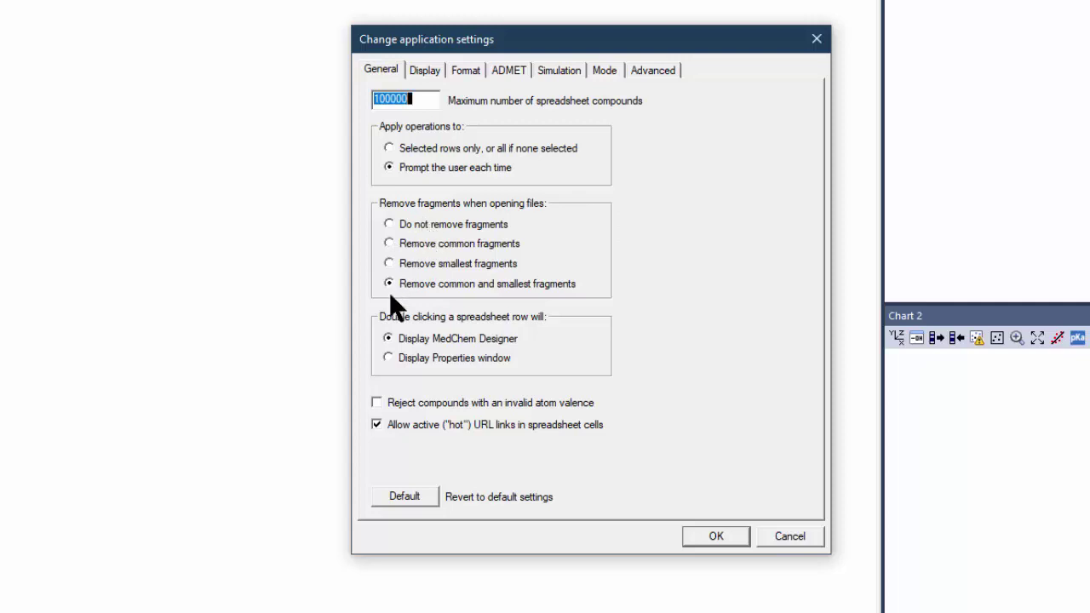
pyautogui.moveTo(454, 285)
pyautogui.click(424, 222)
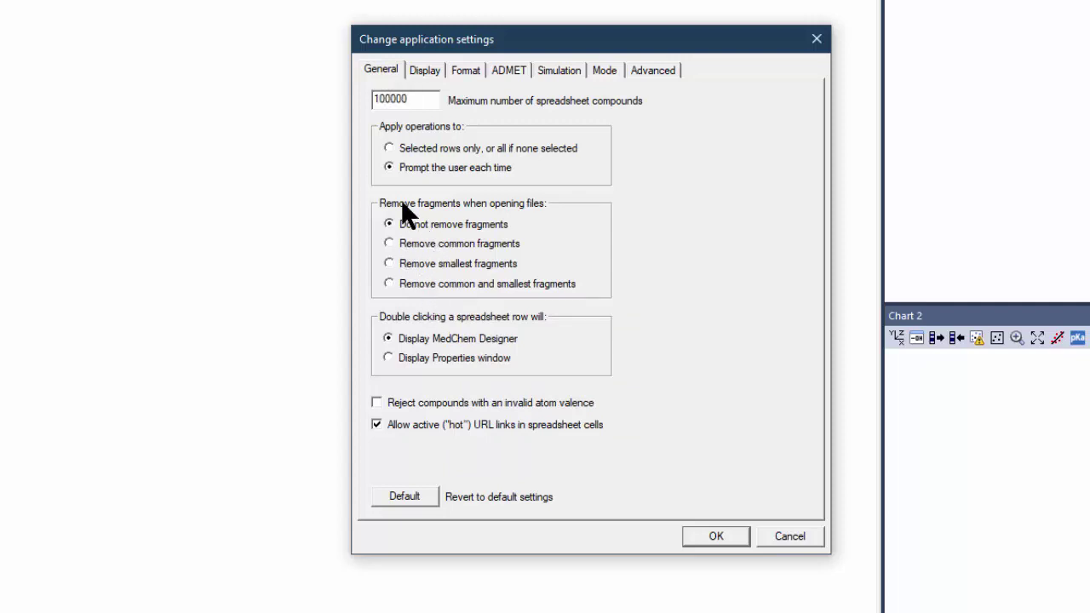
pyautogui.moveTo(441, 236)
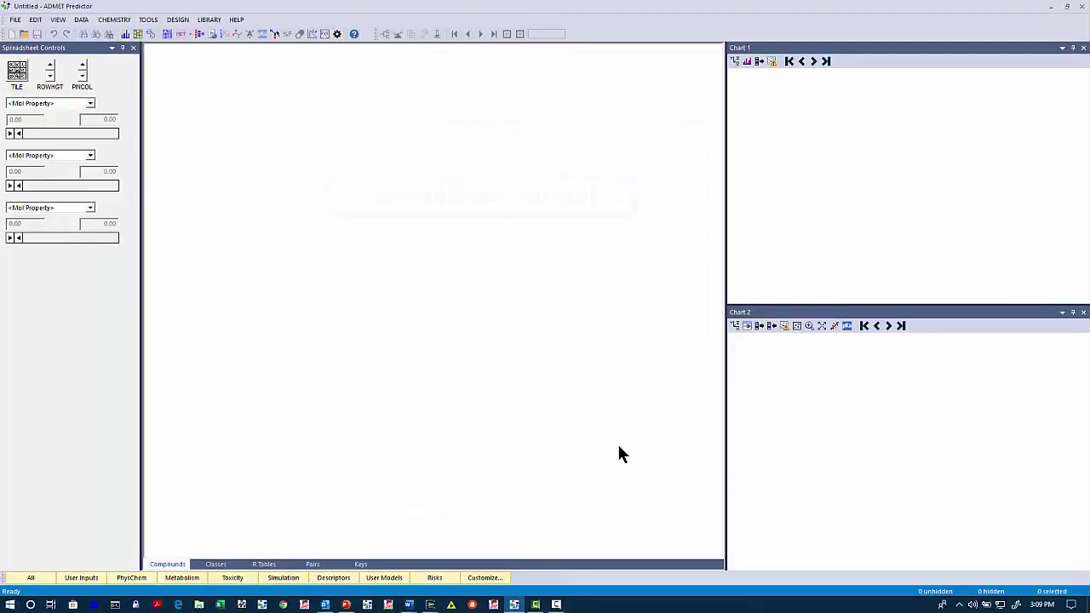
# Browse for a file to open in the user profile's AppData\Local\Simulations Plus, Inc\ADMET_Predictor9.5 folder on drive C:
pyautogui.click(15, 18)
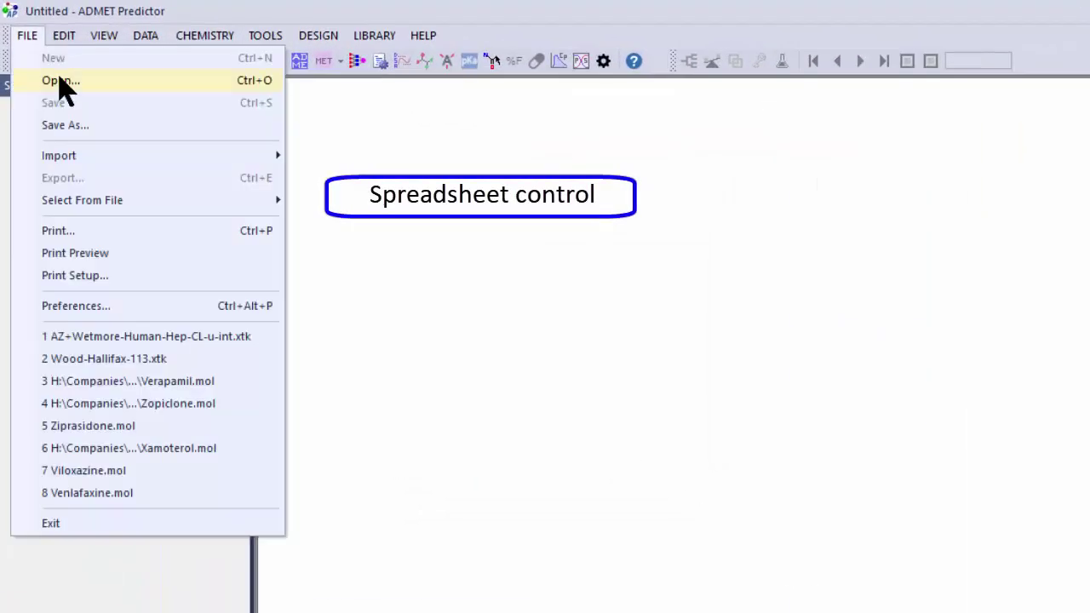
pyautogui.click(61, 80)
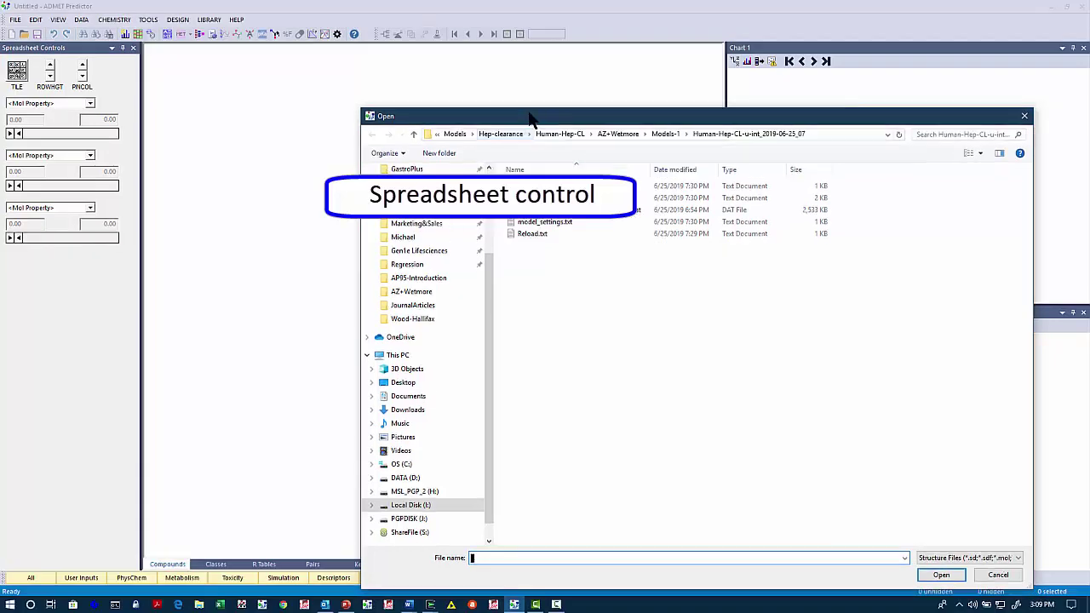
pyautogui.moveTo(529, 119); pyautogui.dragTo(434, 34)
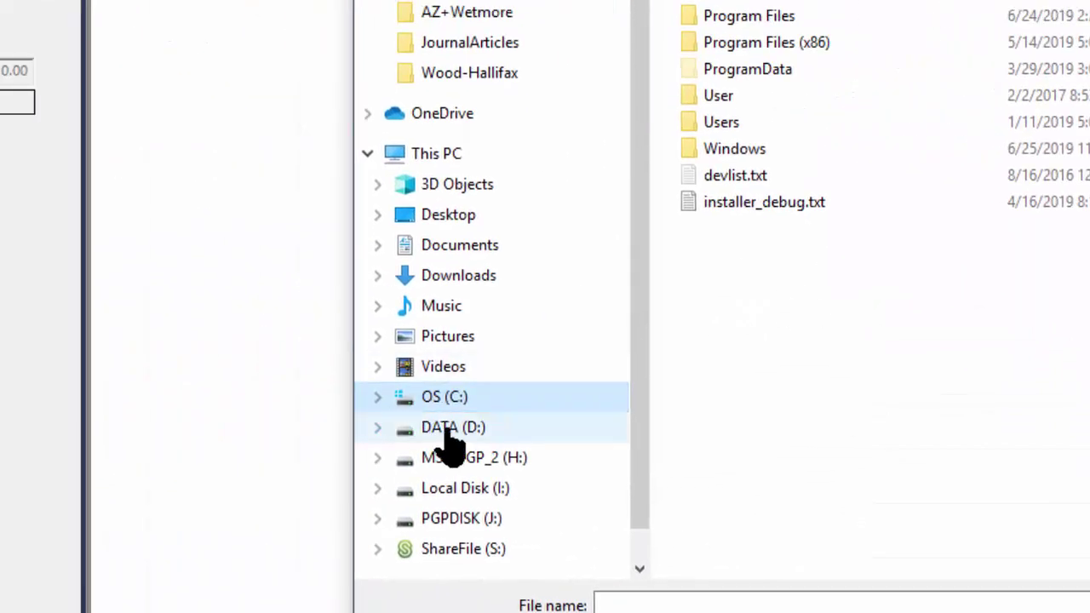
pyautogui.doubleClick(704, 128)
pyautogui.doubleClick(301, 312)
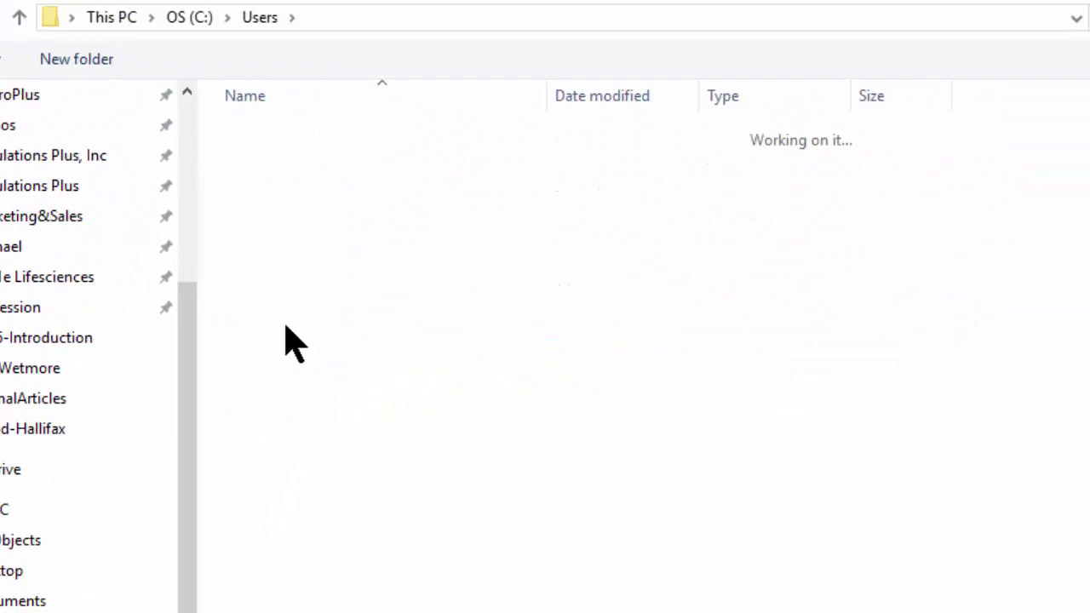
pyautogui.doubleClick(351, 399)
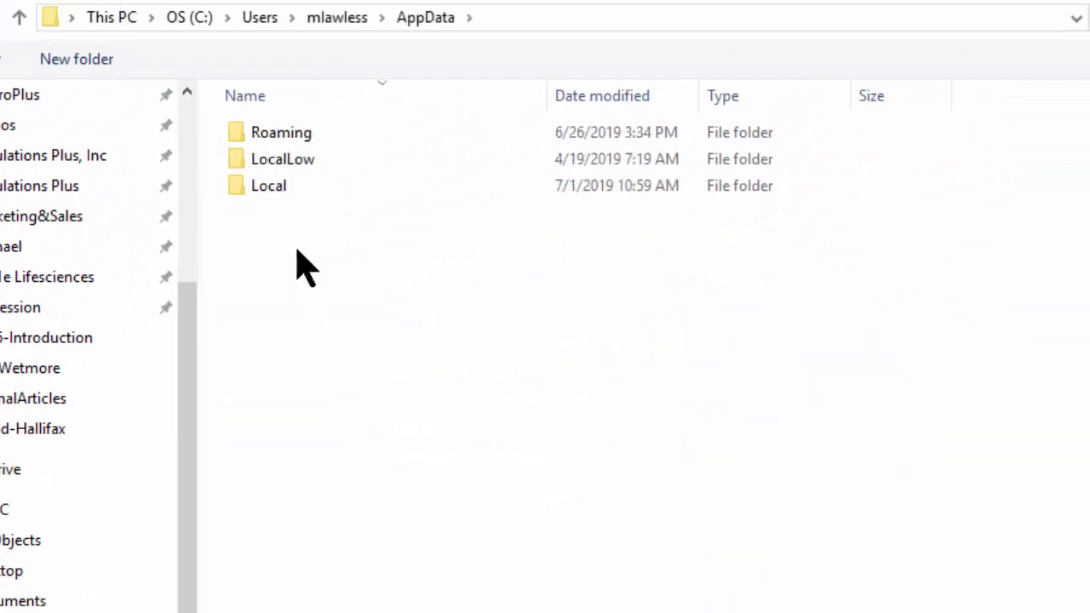
pyautogui.doubleClick(297, 187)
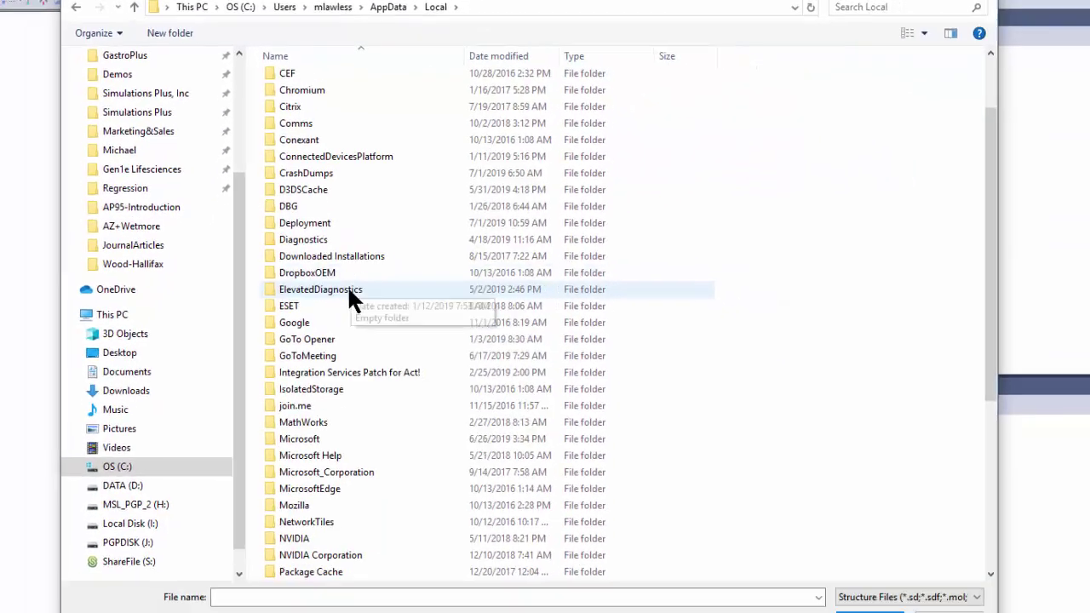
pyautogui.scroll(-5, 357, 326)
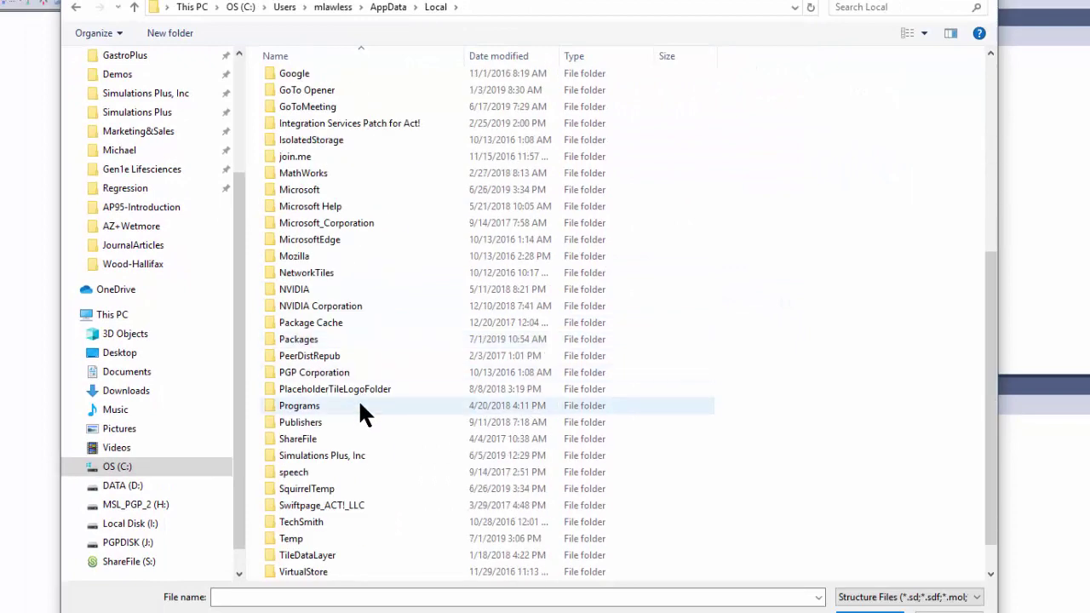
pyautogui.doubleClick(347, 458)
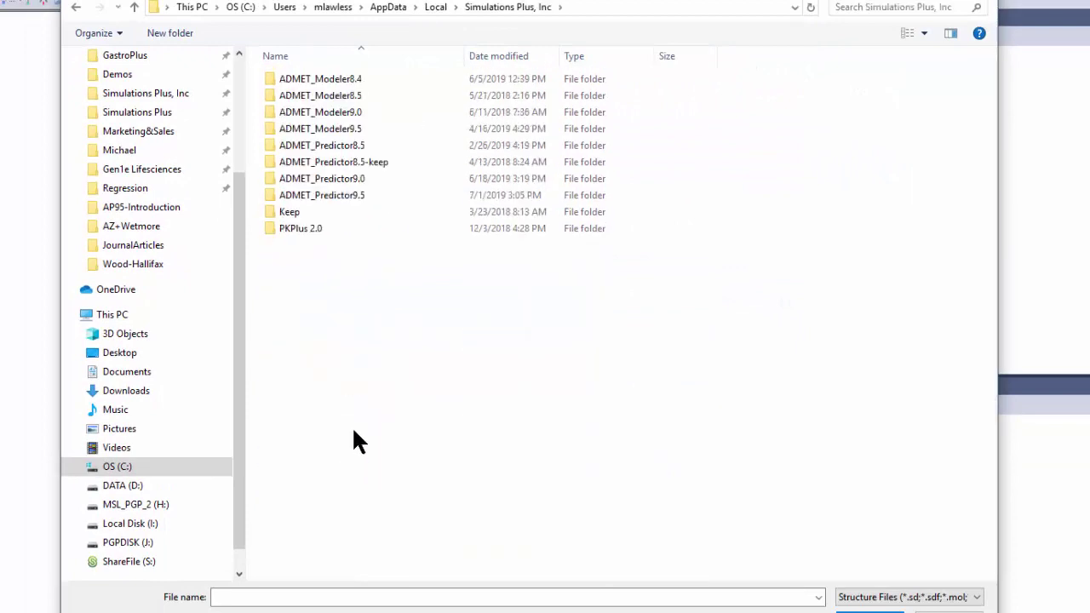
pyautogui.doubleClick(347, 194)
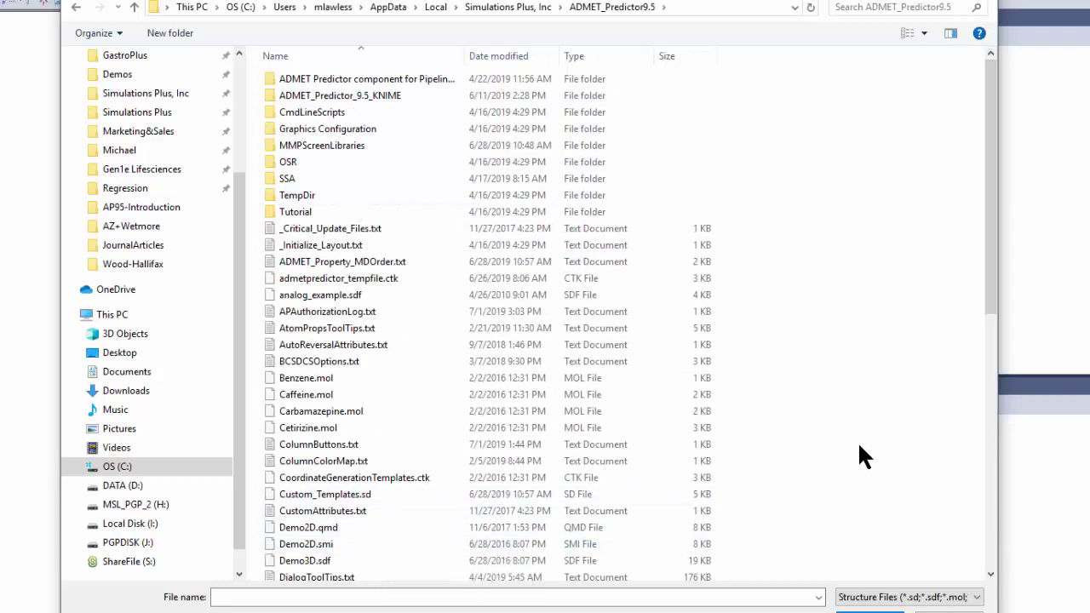
# Open Demo2D.smi as tab-delimited, using SMILES as the SMILES field and Name as the identifier, skipping the header line and loading all attributes
pyautogui.scroll(-1, 861, 456)
pyautogui.scroll(-2, 860, 455)
pyautogui.scroll(-1, 860, 456)
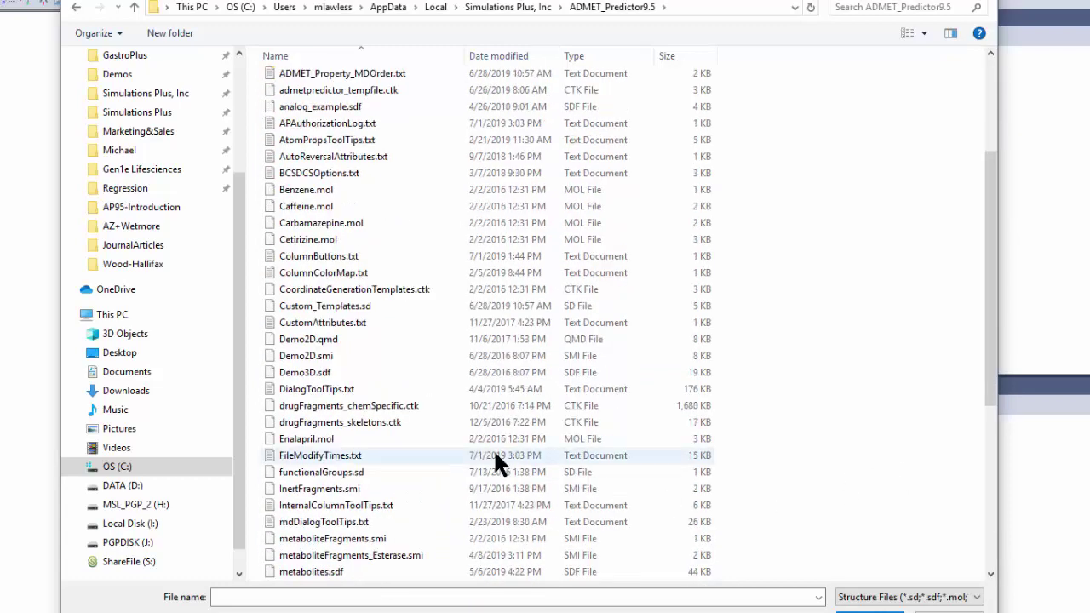
pyautogui.doubleClick(321, 353)
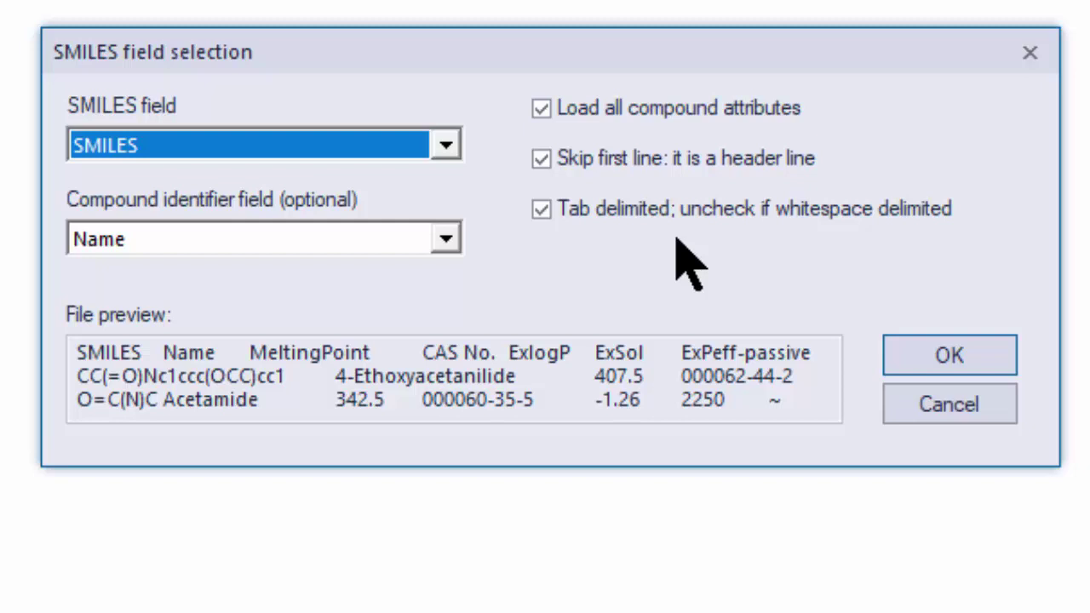
pyautogui.click(603, 212)
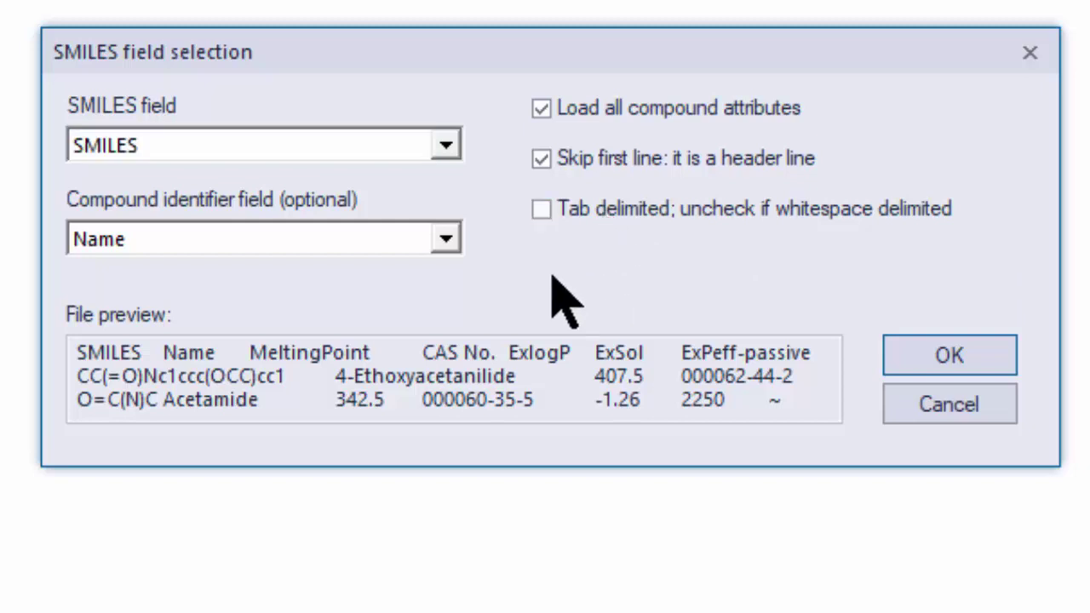
pyautogui.click(559, 206)
pyautogui.click(978, 356)
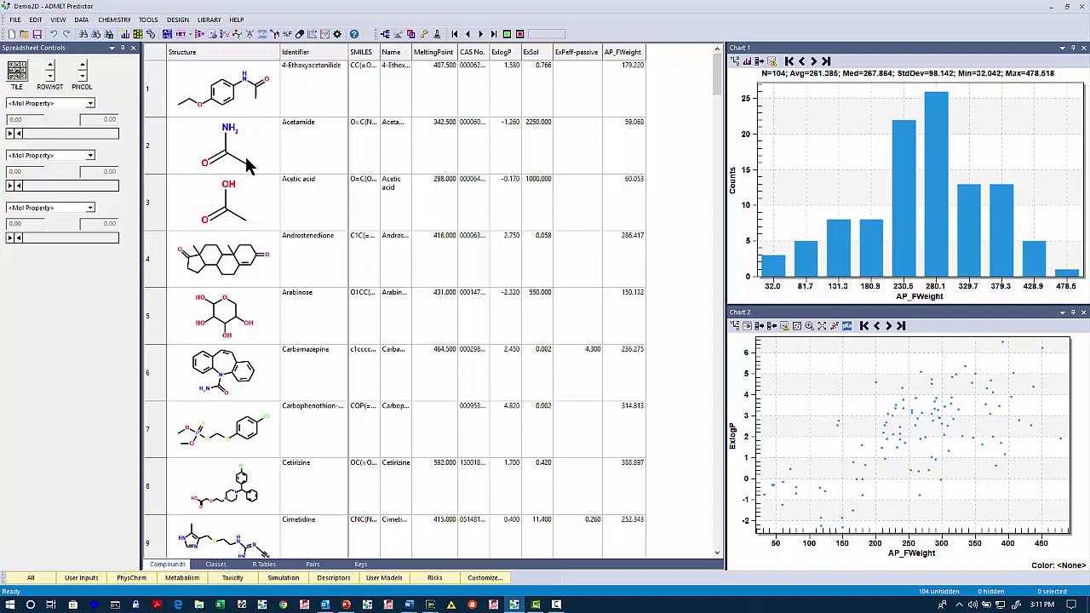
# Turn off heteroatom coloring in the Display application settings and apply the change
pyautogui.click(337, 35)
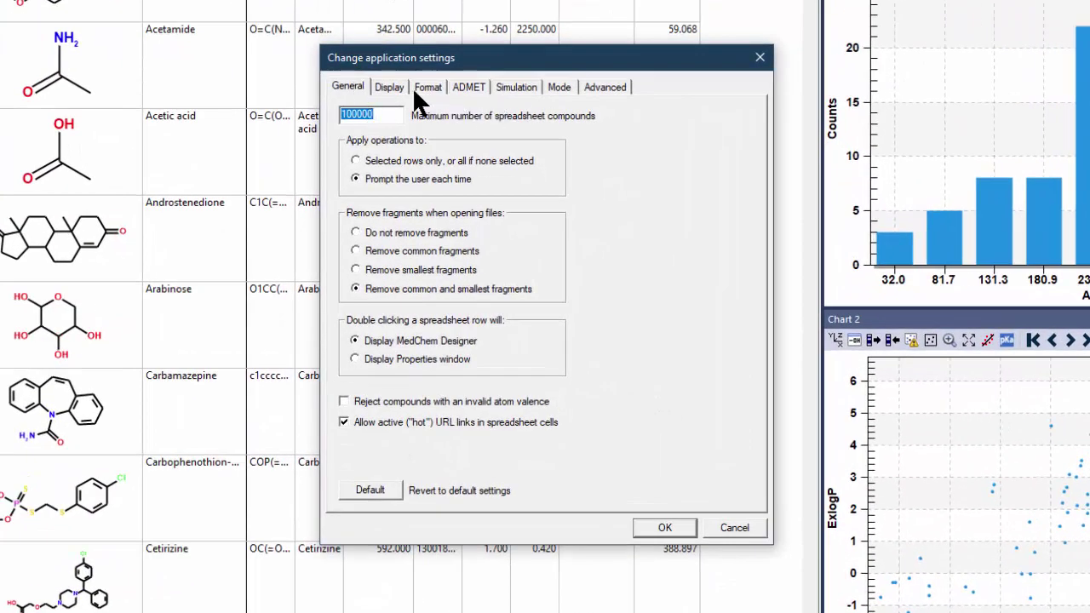
pyautogui.click(387, 114)
pyautogui.click(389, 87)
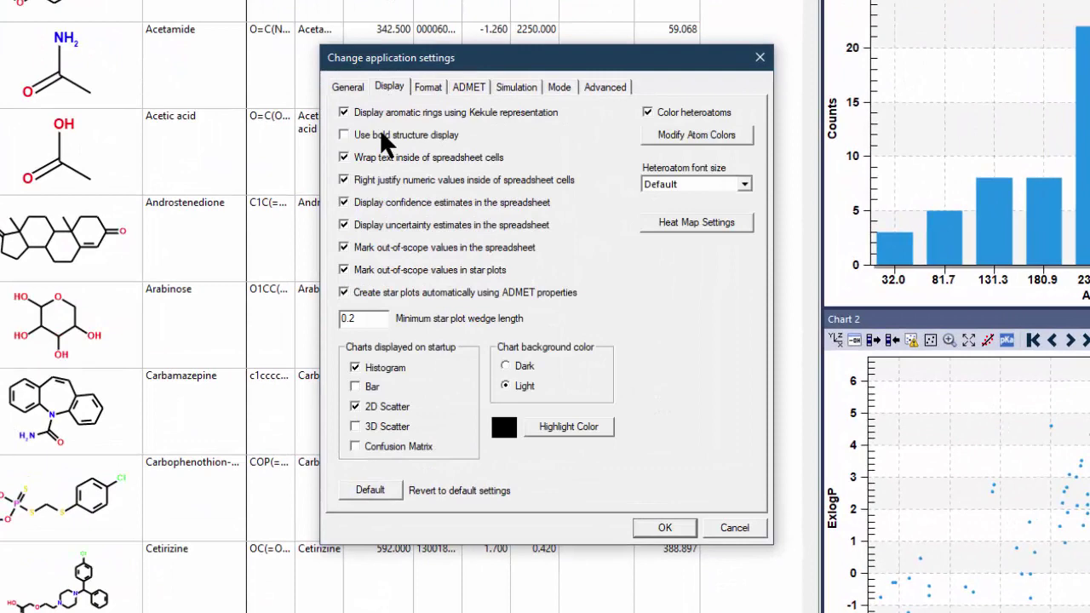
pyautogui.click(691, 112)
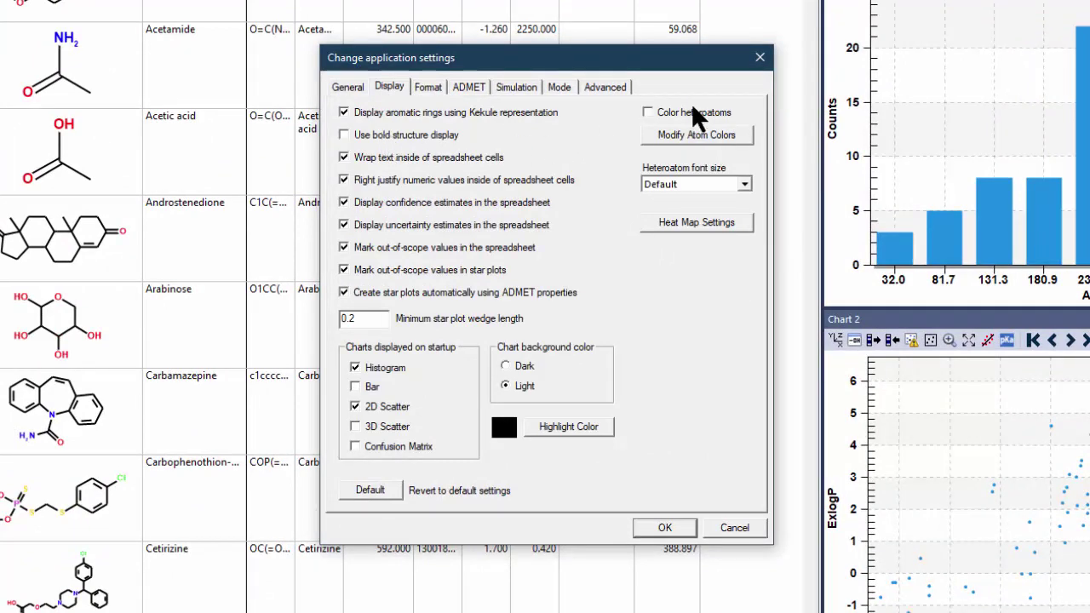
pyautogui.click(682, 529)
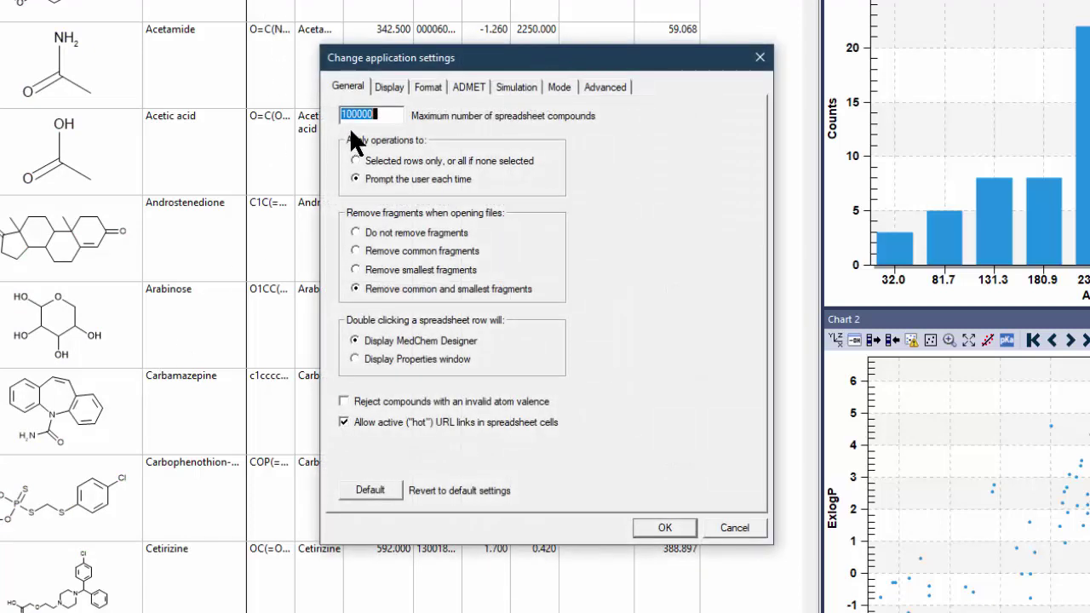
# Enable bold structure display and heteroatom coloring in the Display application settings
pyautogui.click(389, 86)
pyautogui.click(363, 135)
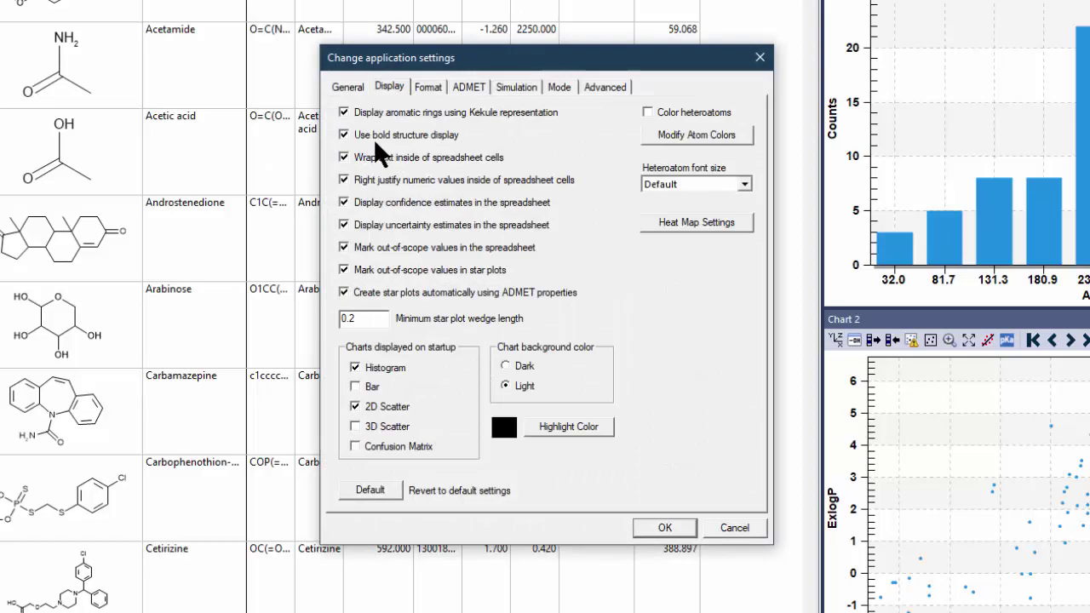
pyautogui.click(652, 112)
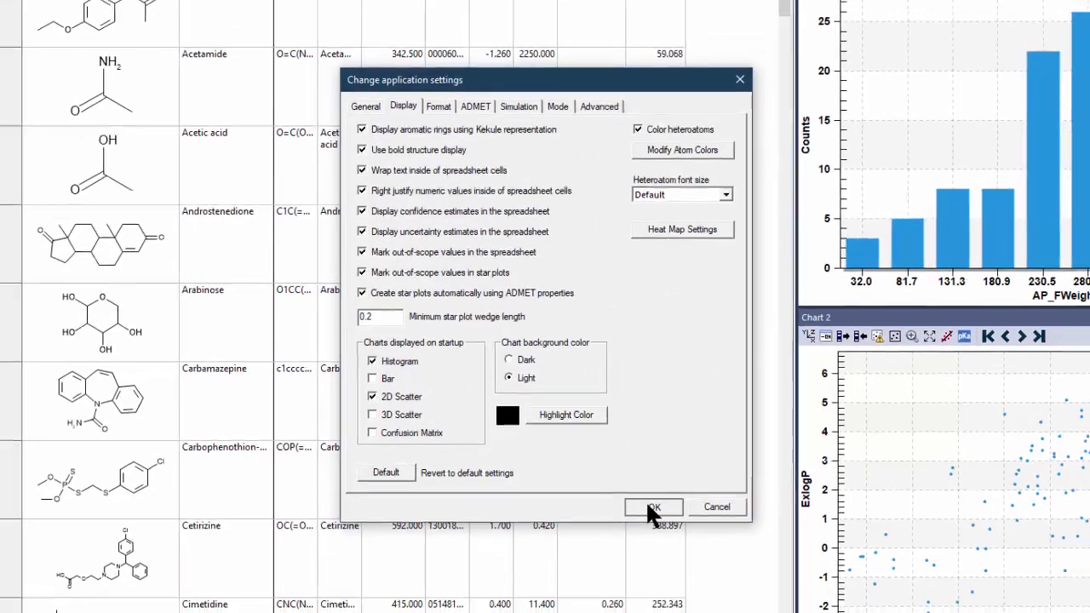
pyautogui.click(664, 527)
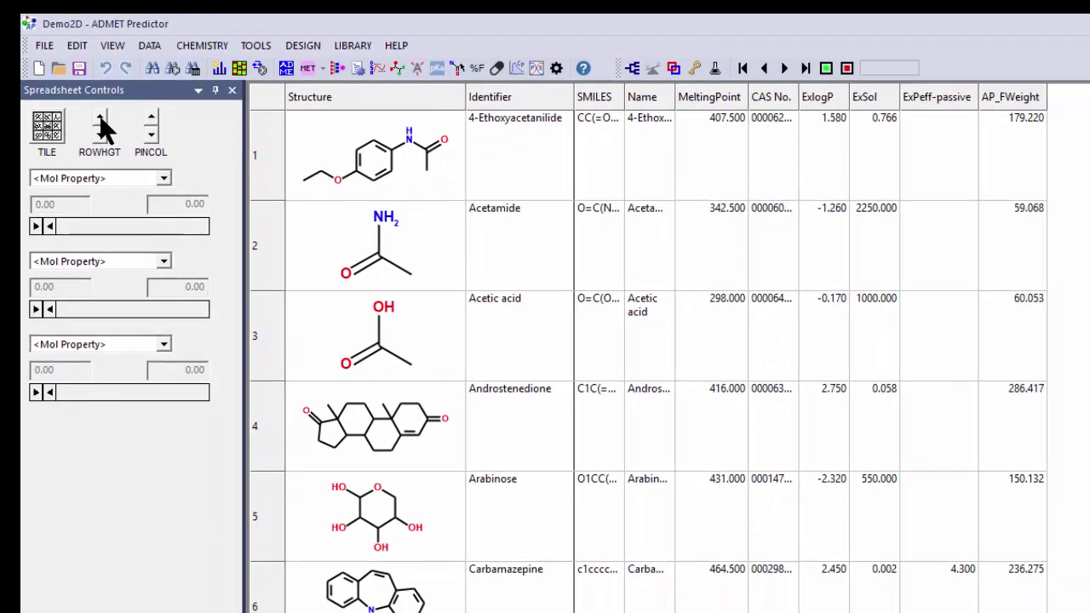
# Increase the spreadsheet's row height by several increments to enlarge the structures
pyautogui.click(99, 117)
pyautogui.click(100, 117)
pyautogui.click(100, 118)
pyautogui.click(75, 97)
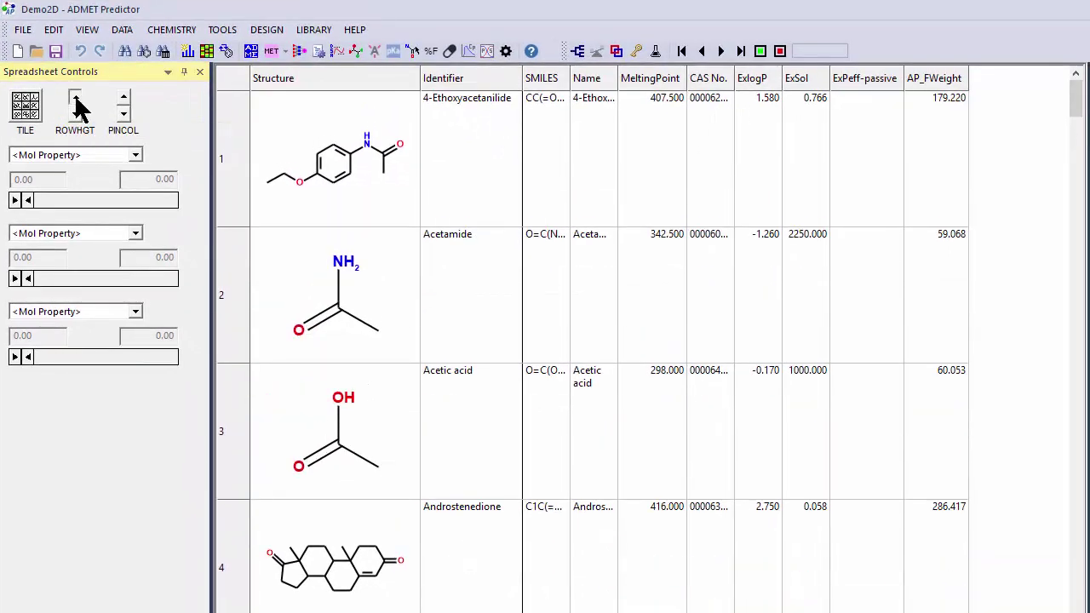
pyautogui.click(75, 97)
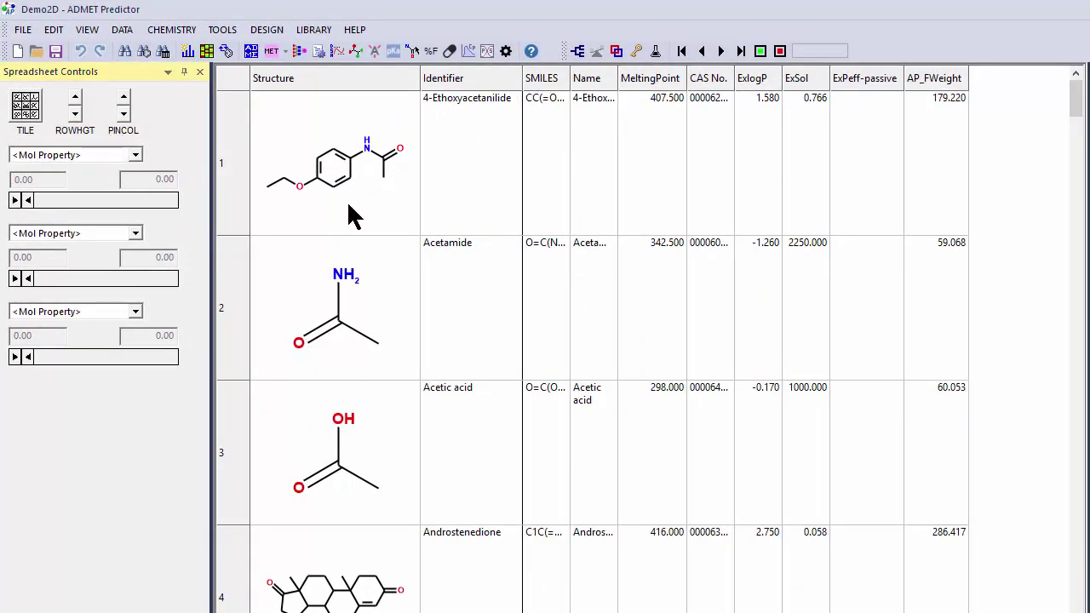
# Reduce the row height by three increments, and try pinning one more spreadsheet column before unpinning it
pyautogui.click(74, 113)
pyautogui.click(75, 114)
pyautogui.click(75, 113)
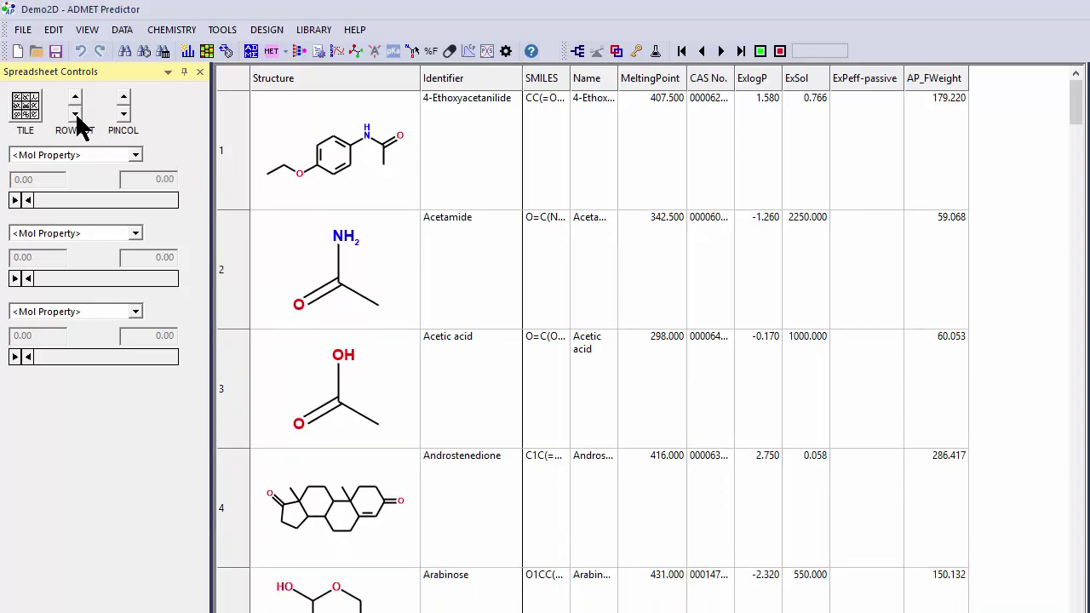
pyautogui.click(124, 98)
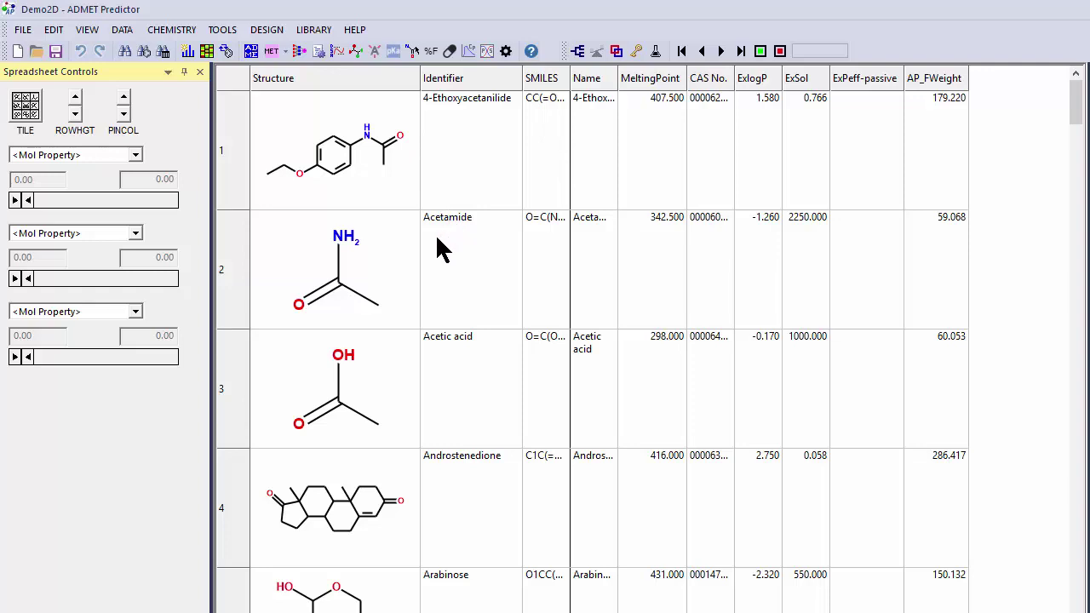
pyautogui.click(125, 114)
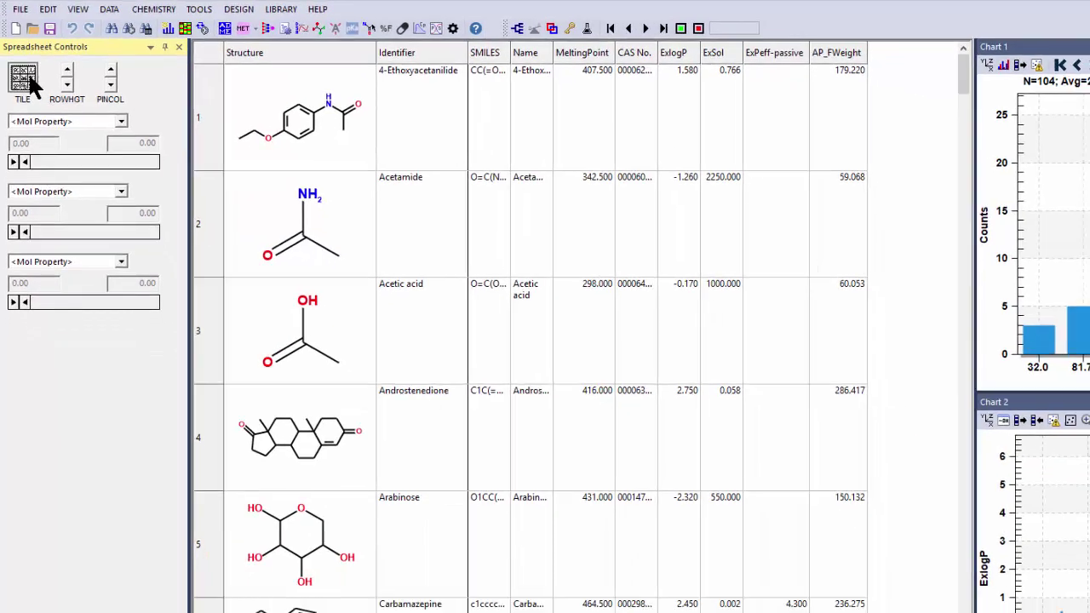
# Switch the spreadsheet to tile view and set the compound depiction labels to Identifier, Class Count, Class List and Pair Count
pyautogui.click(26, 107)
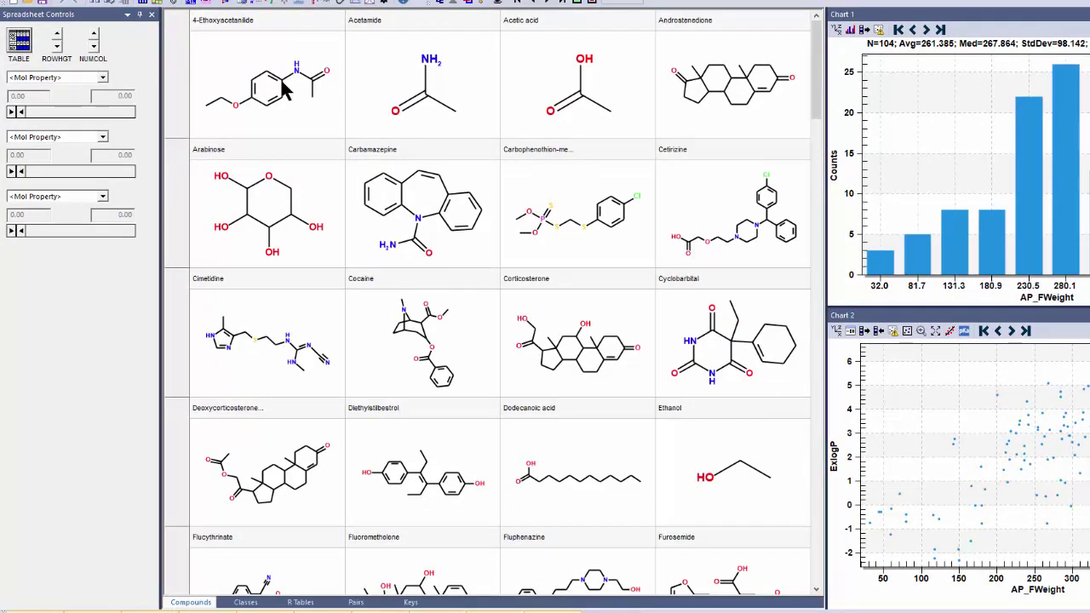
pyautogui.doubleClick(292, 36)
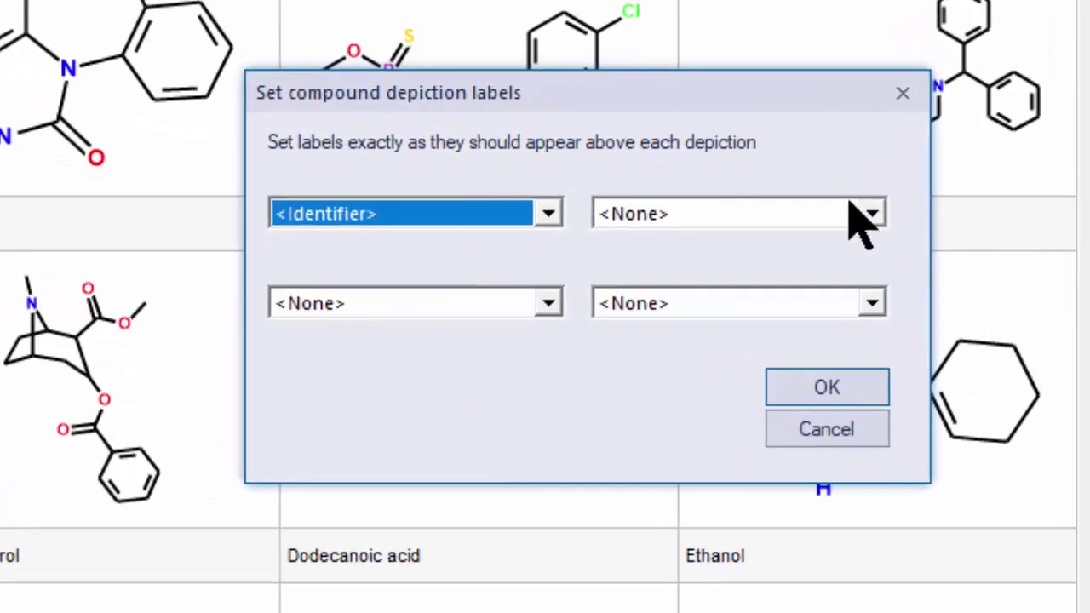
pyautogui.click(870, 214)
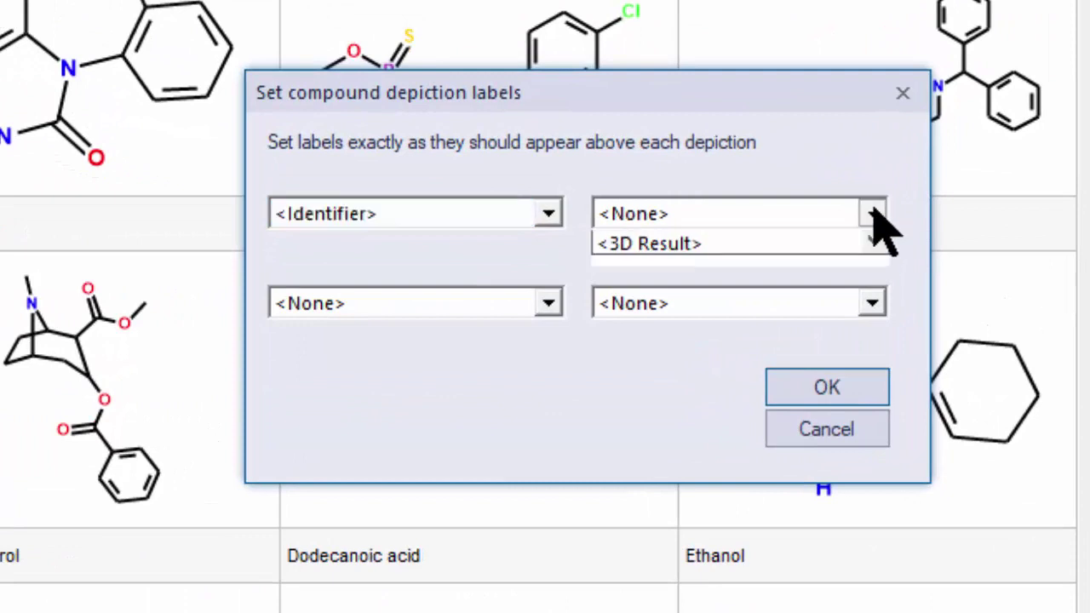
pyautogui.click(792, 292)
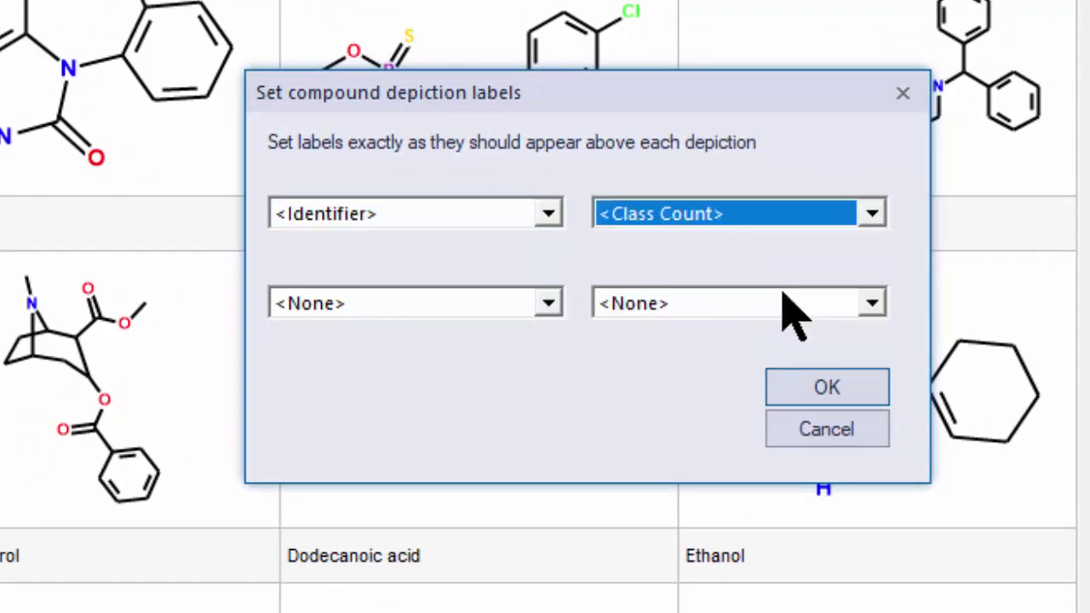
pyautogui.click(549, 304)
pyautogui.click(407, 405)
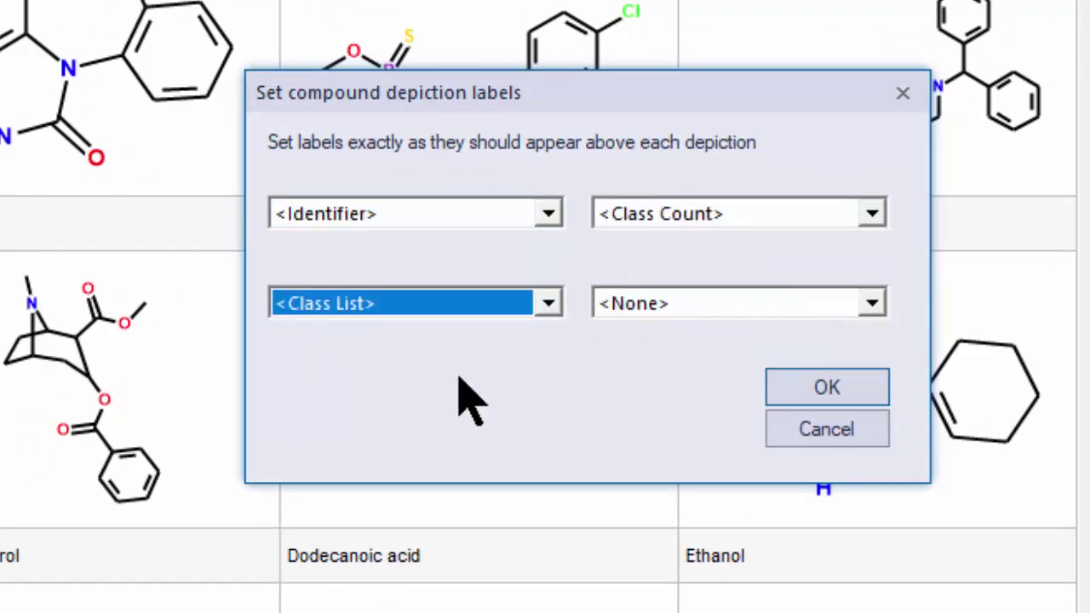
pyautogui.click(769, 310)
pyautogui.click(700, 303)
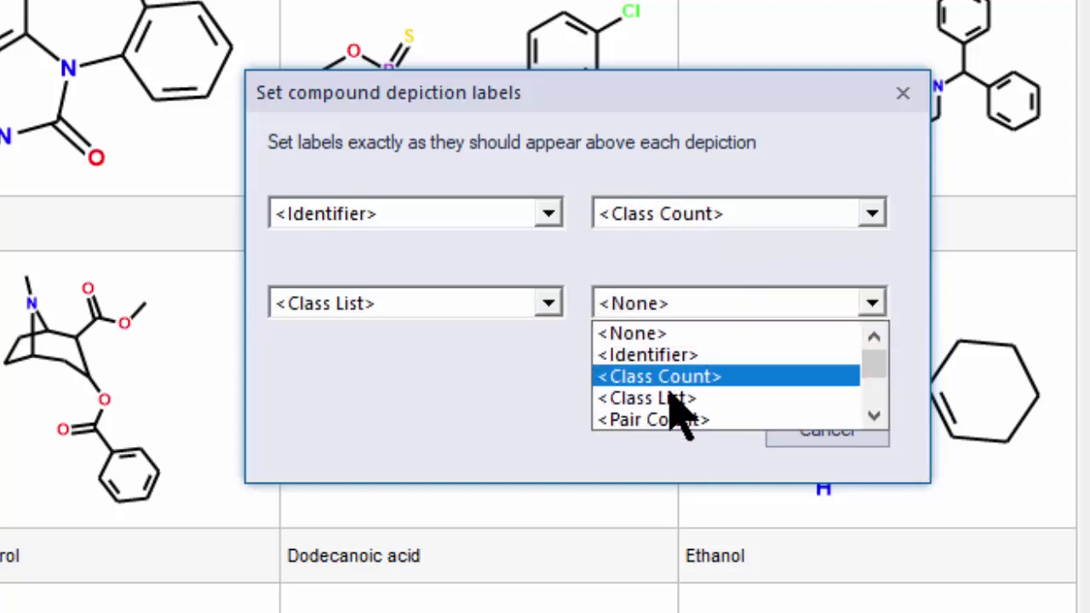
pyautogui.click(673, 420)
pyautogui.click(828, 386)
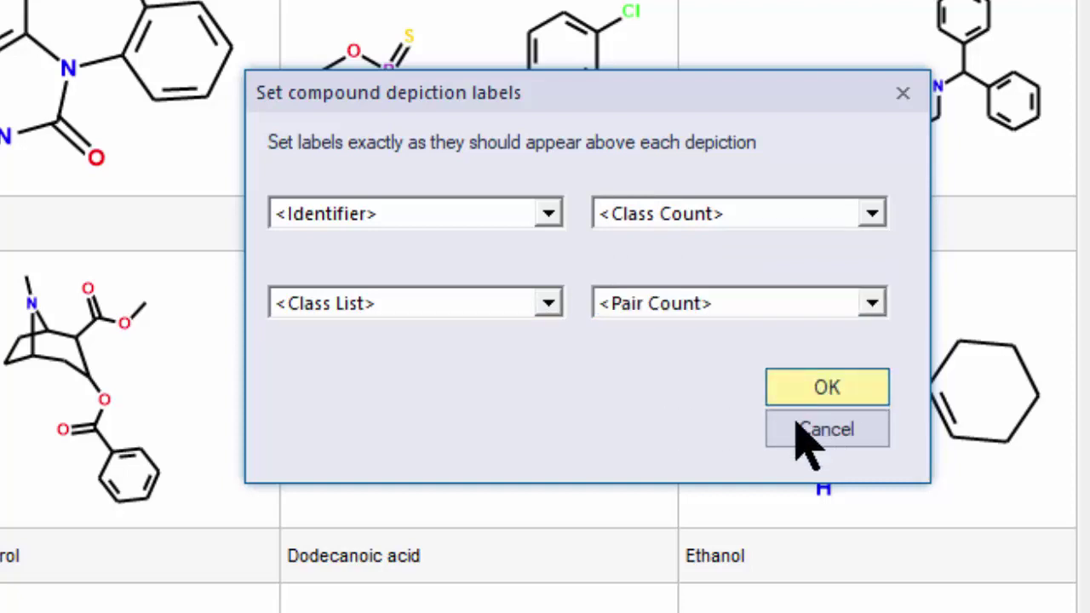
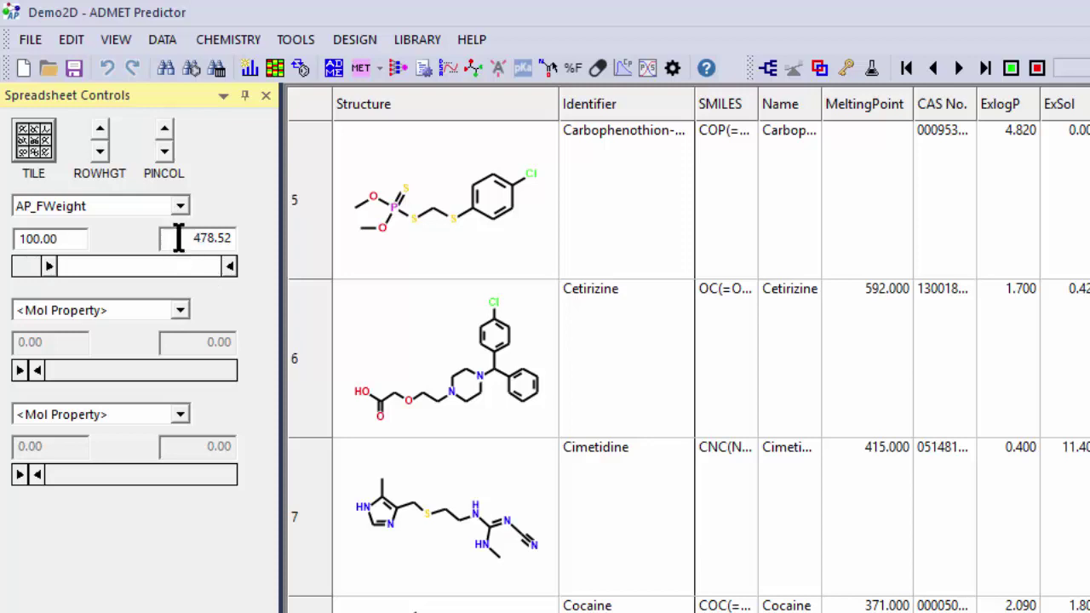
# Filter the compounds to a maximum AP_FWeight of 300, and restore the filter's full range
pyautogui.write('300')
pyautogui.click(195, 245)
pyautogui.press('Return')
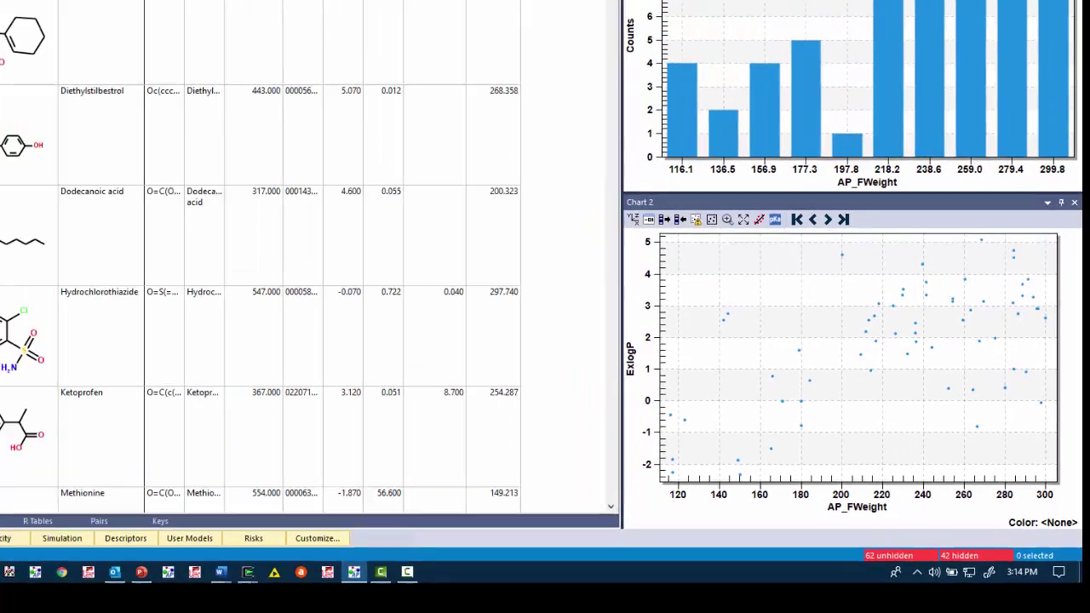
pyautogui.moveTo(34, 133); pyautogui.dragTo(138, 140)
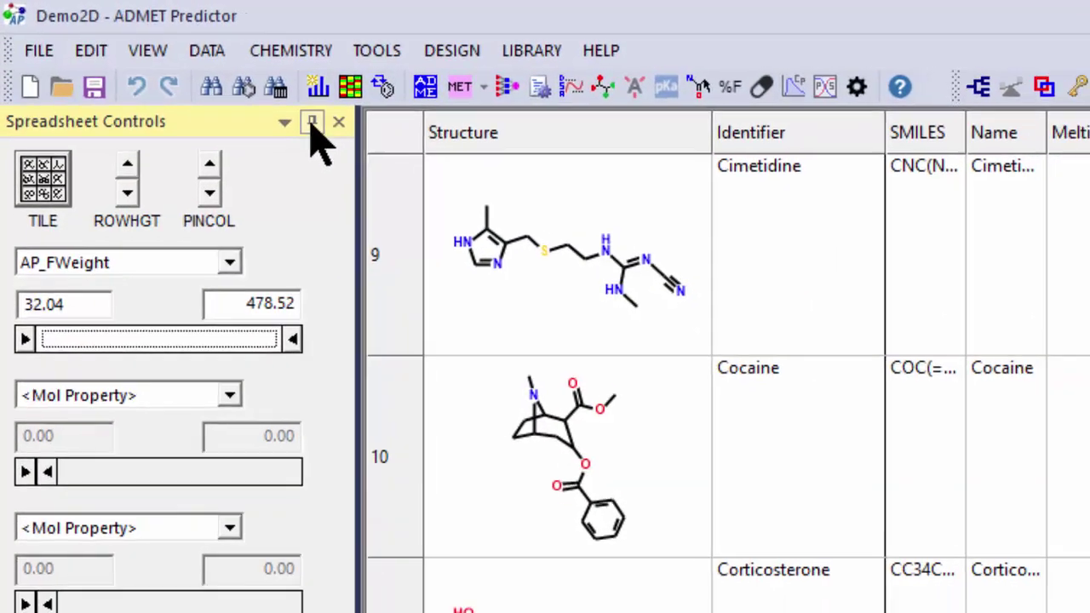
# Set the Spreadsheet Controls pane to auto-hide, pin it open again, and return it to auto-hide
pyautogui.click(333, 129)
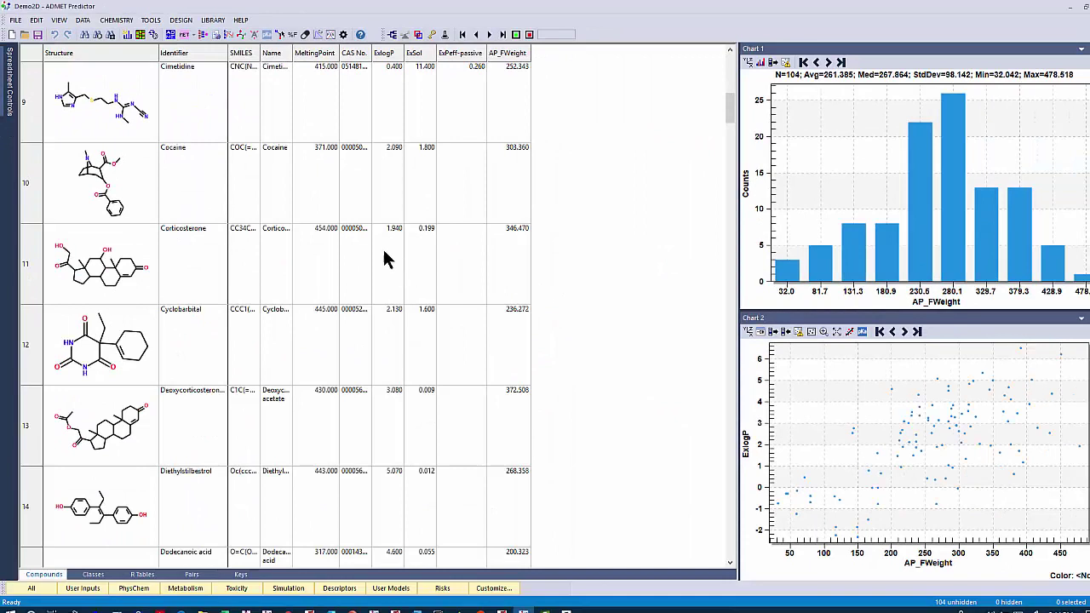
pyautogui.rightClick(400, 264)
pyautogui.press('Escape')
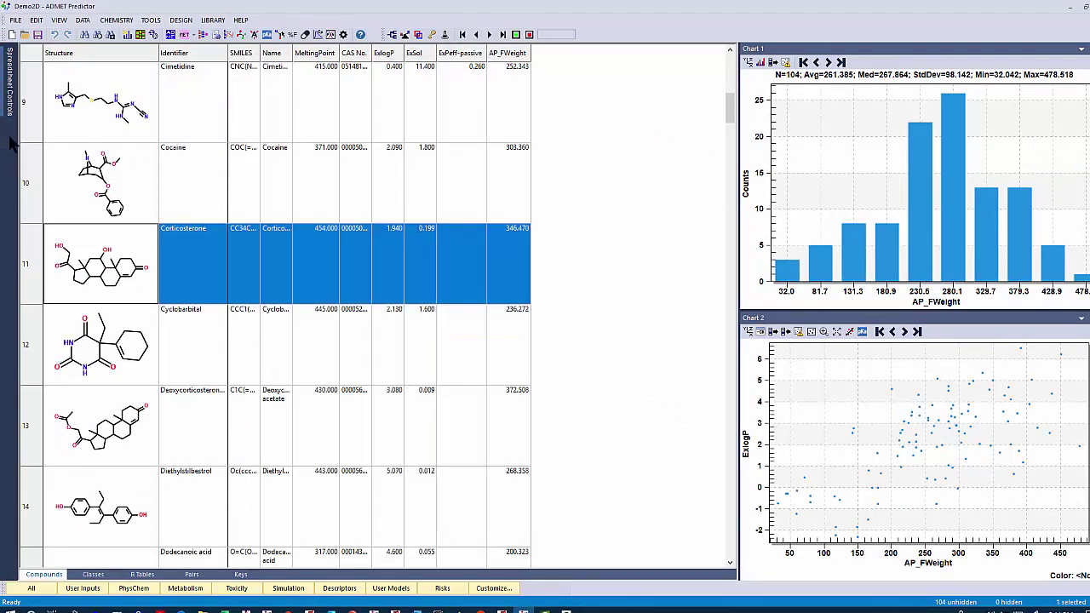
pyautogui.moveTo(10, 123)
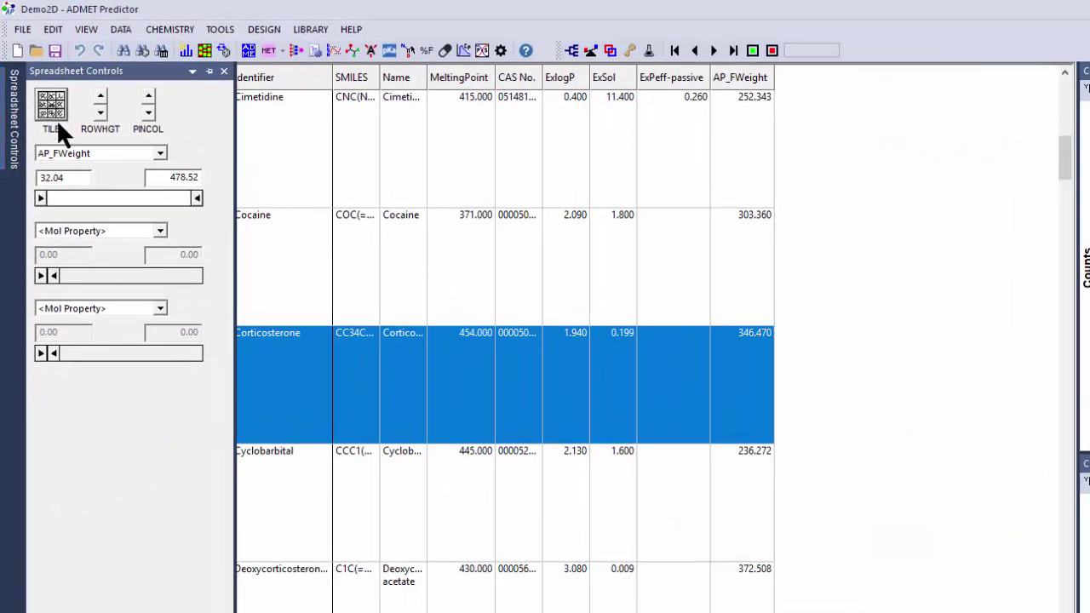
pyautogui.click(208, 72)
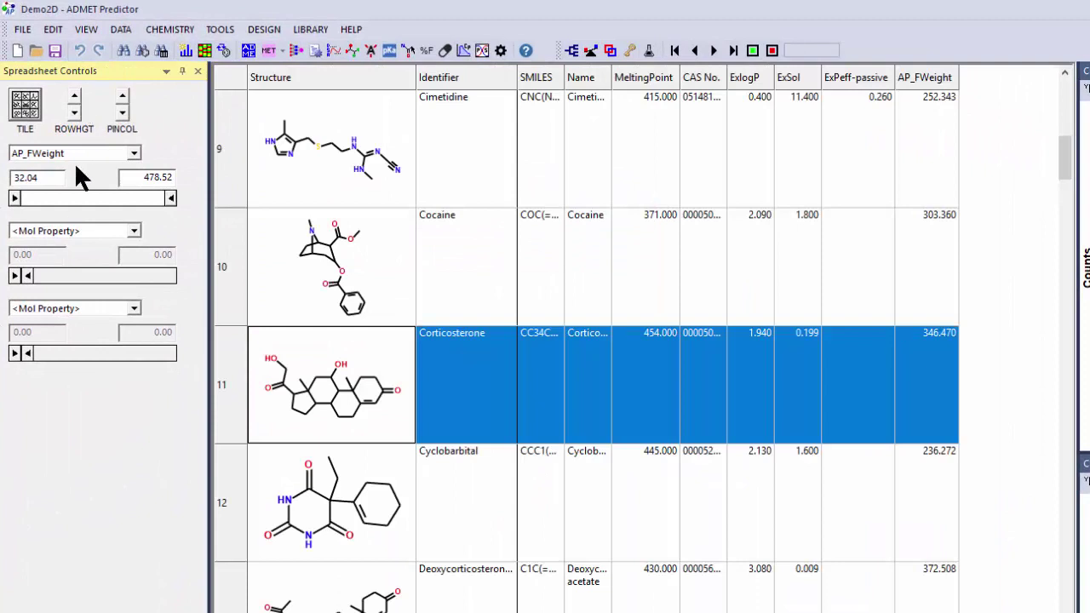
pyautogui.click(182, 70)
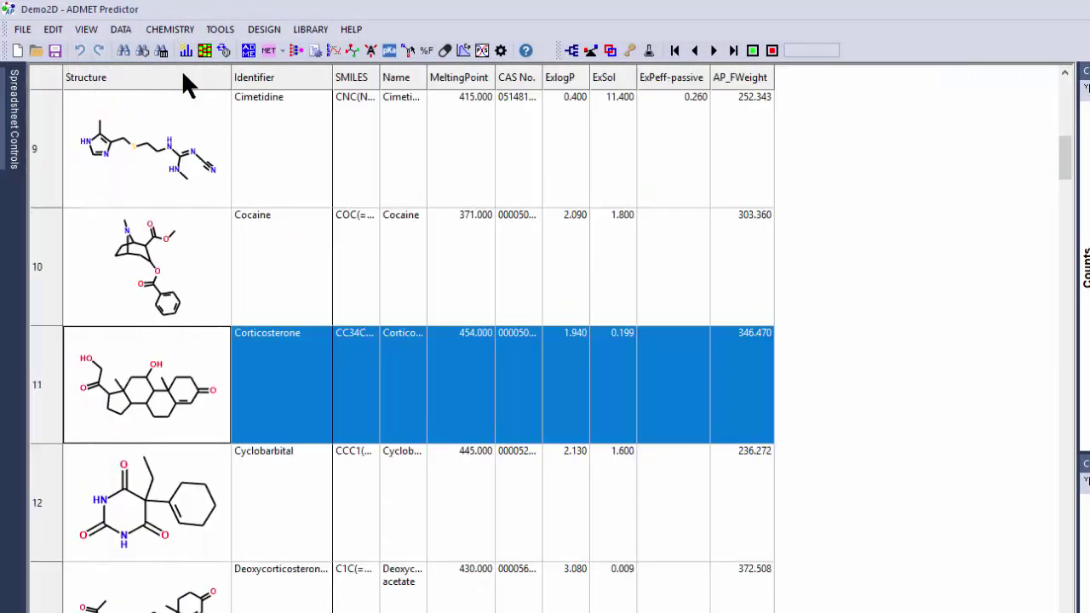
pyautogui.moveTo(12, 128)
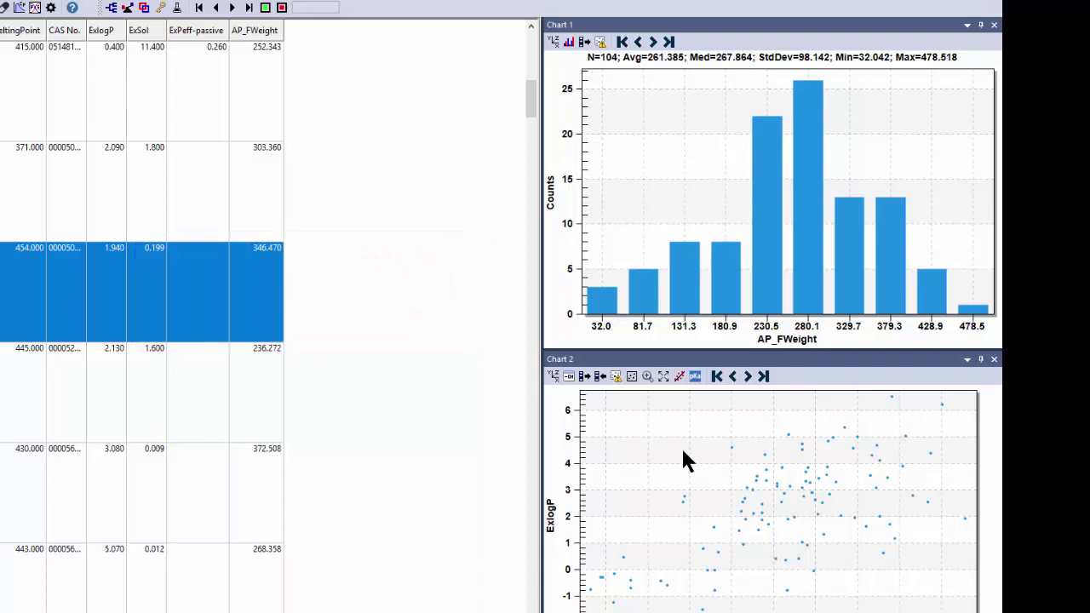
# Review the Display options for startup charts in the application settings, and leave without saving changes
pyautogui.click(50, 8)
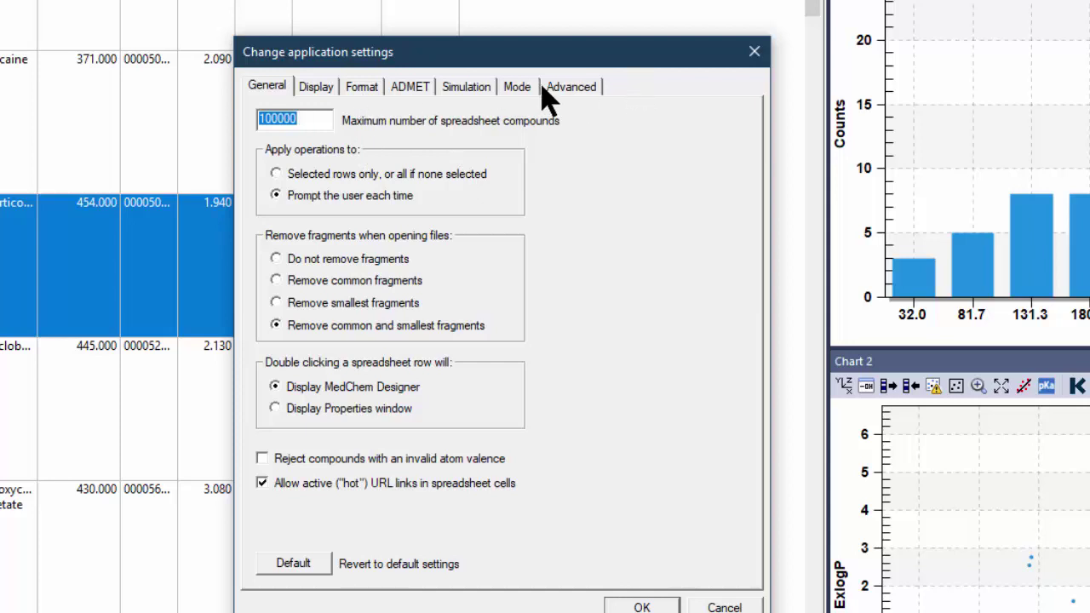
pyautogui.click(568, 90)
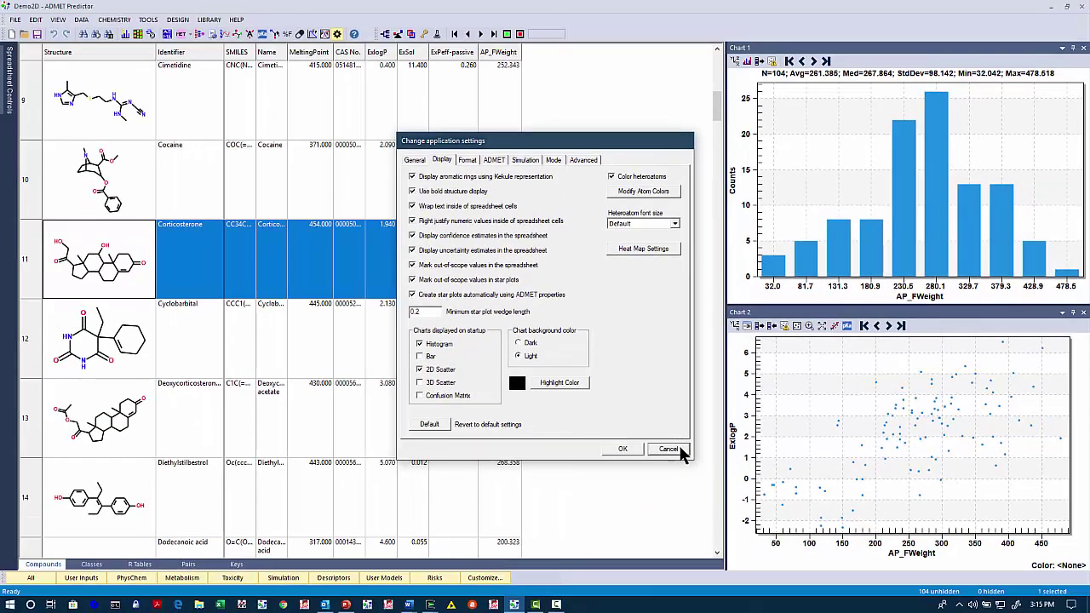
pyautogui.click(695, 477)
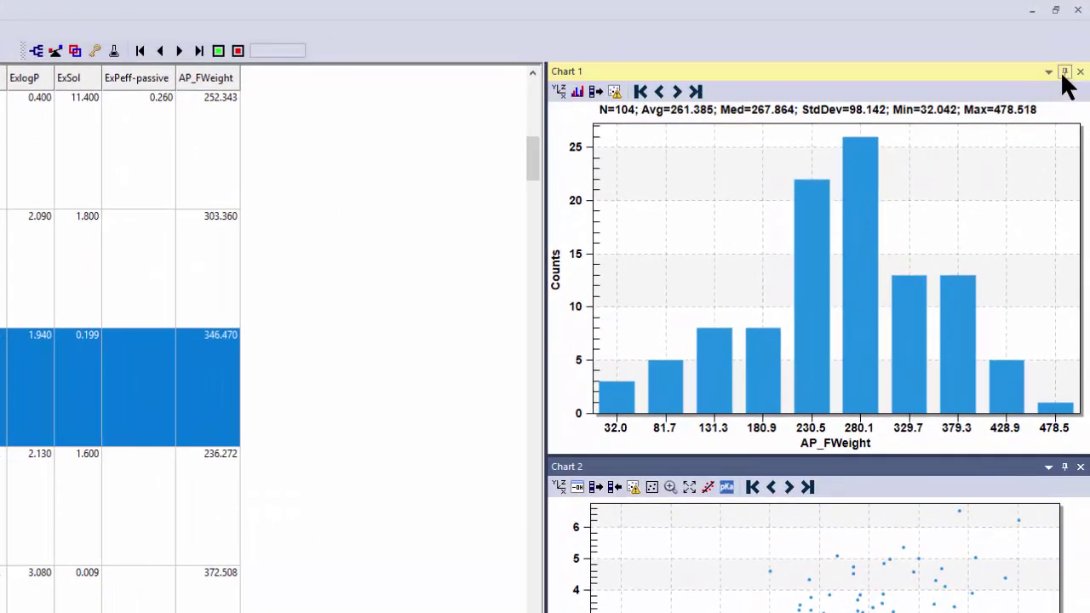
# Auto-hide both charts, and reopen Chart 1 and pin it beside the spreadsheet
pyautogui.click(1064, 72)
pyautogui.click(1040, 72)
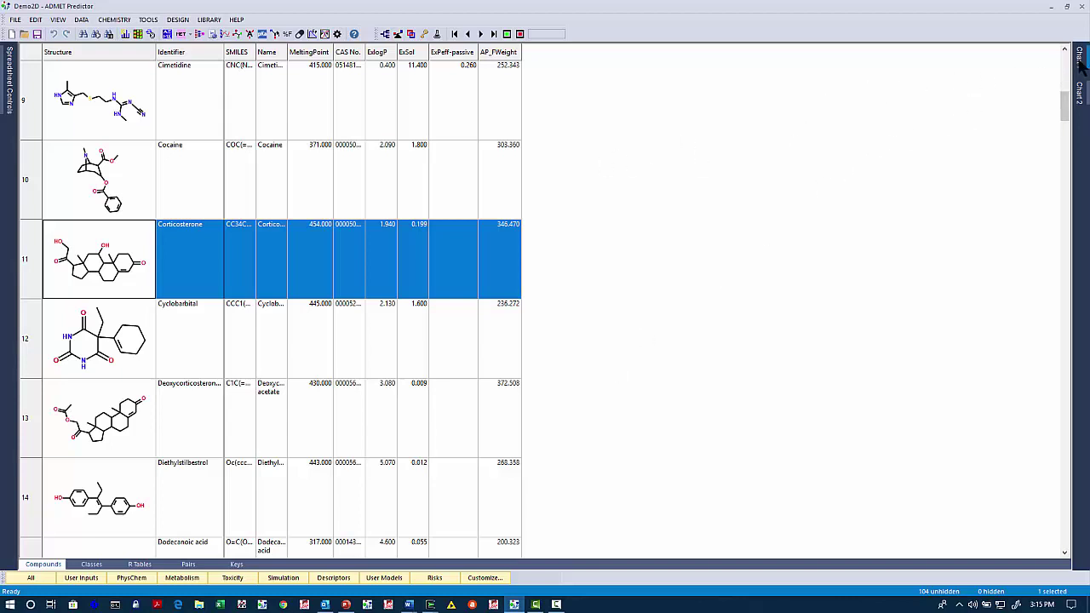
pyautogui.moveTo(1080, 67)
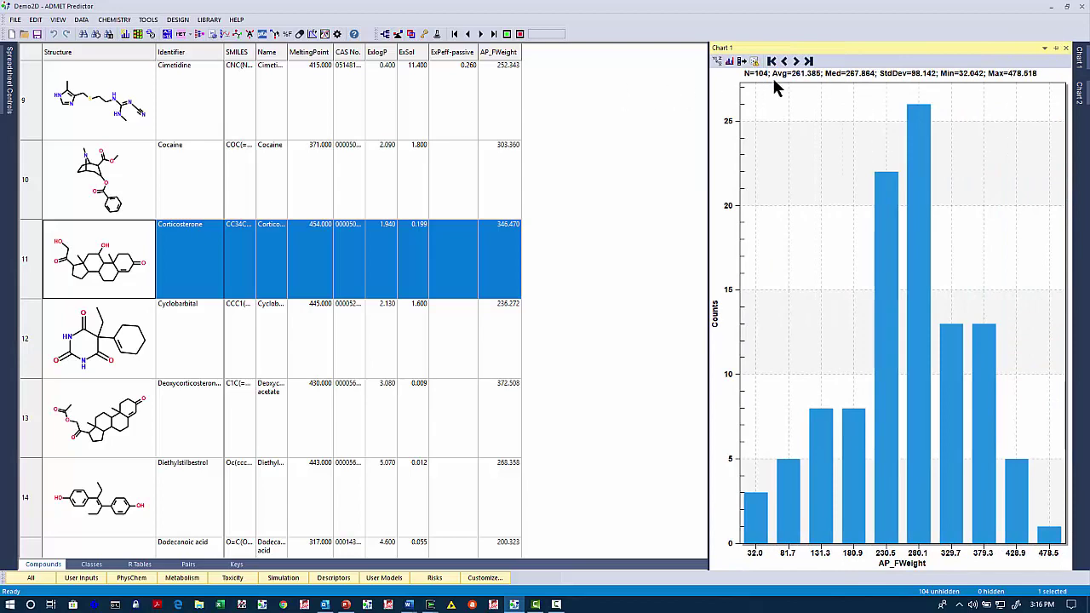
pyautogui.click(1054, 49)
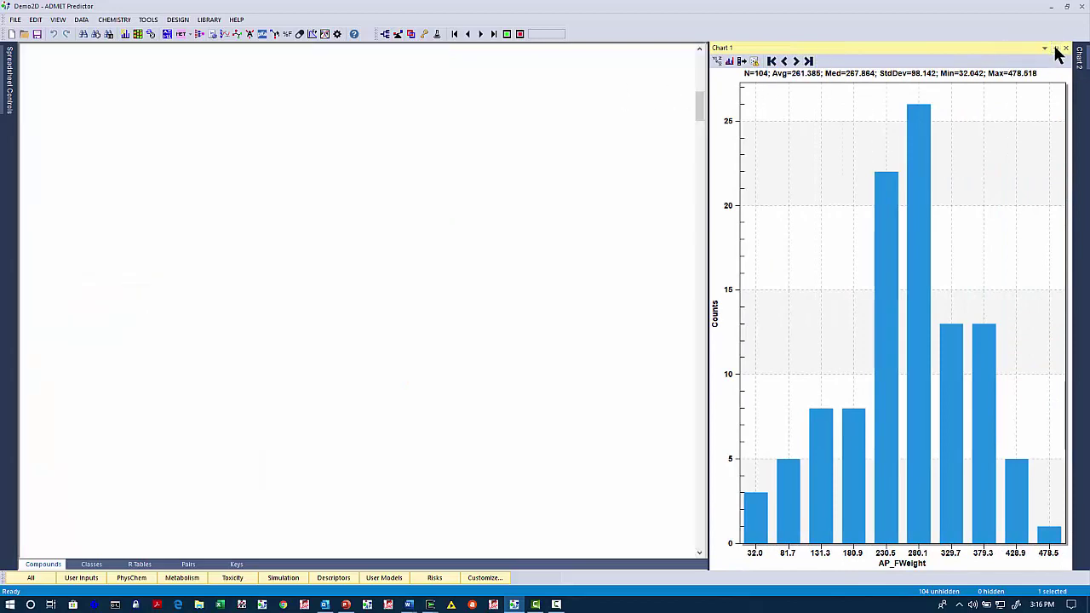
# Float Chart 1 as a separate window over the spreadsheet, and enlarge it
pyautogui.moveTo(963, 54); pyautogui.dragTo(445, 27)
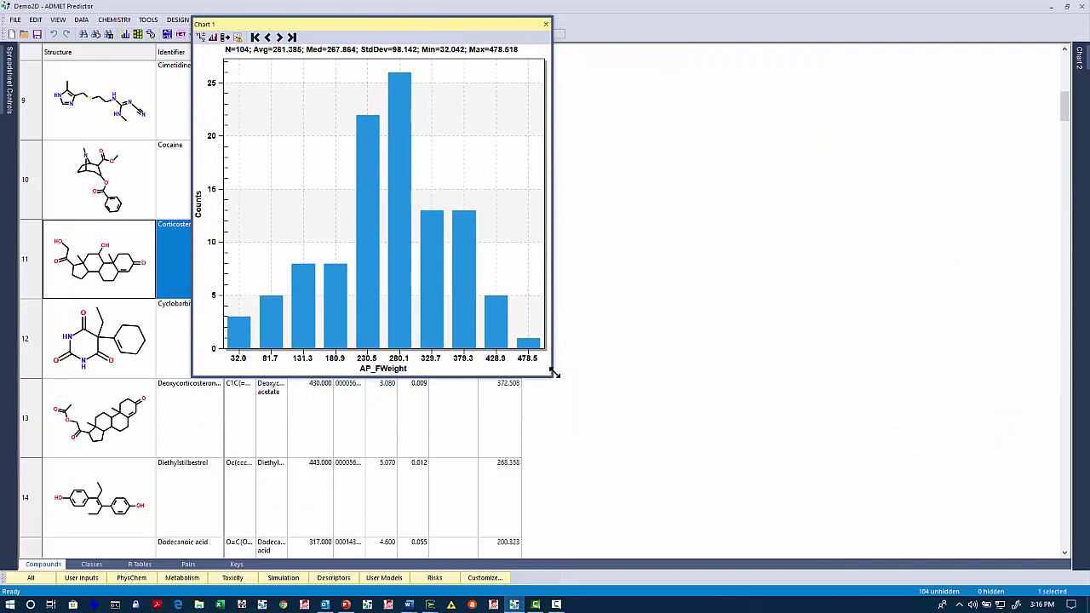
pyautogui.moveTo(652, 416); pyautogui.dragTo(1043, 602)
pyautogui.rightClick(875, 164)
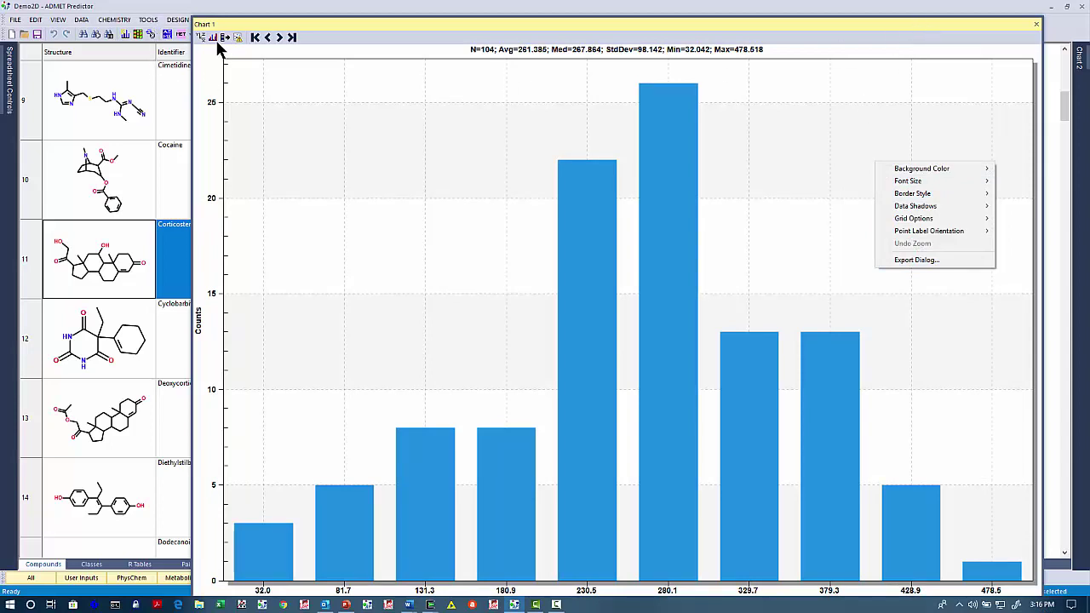
# Dock the floating chart back in the main window with the other chart
pyautogui.click(167, 9)
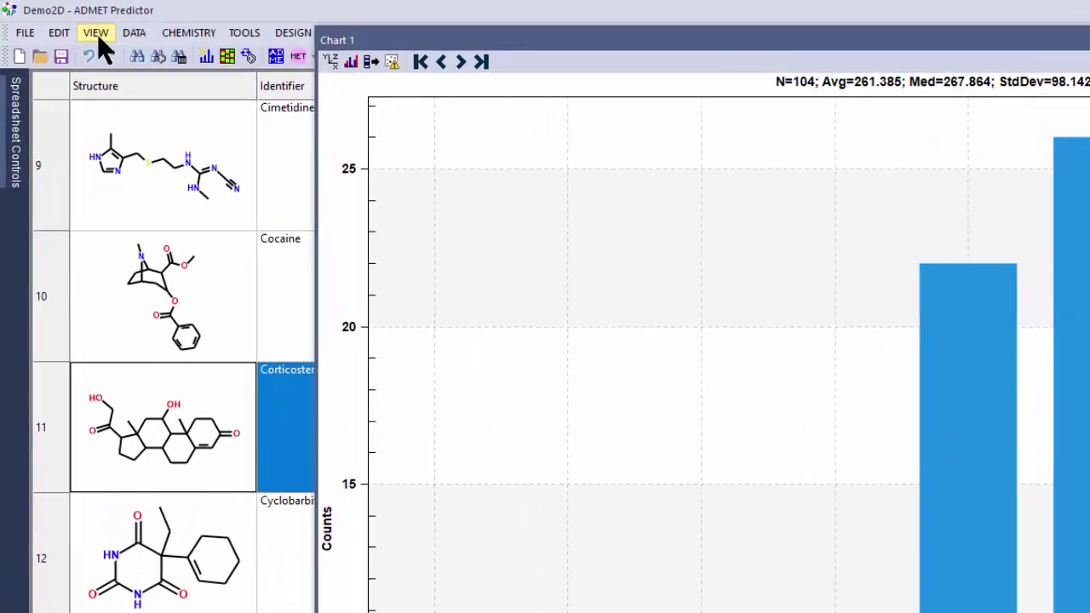
pyautogui.click(59, 20)
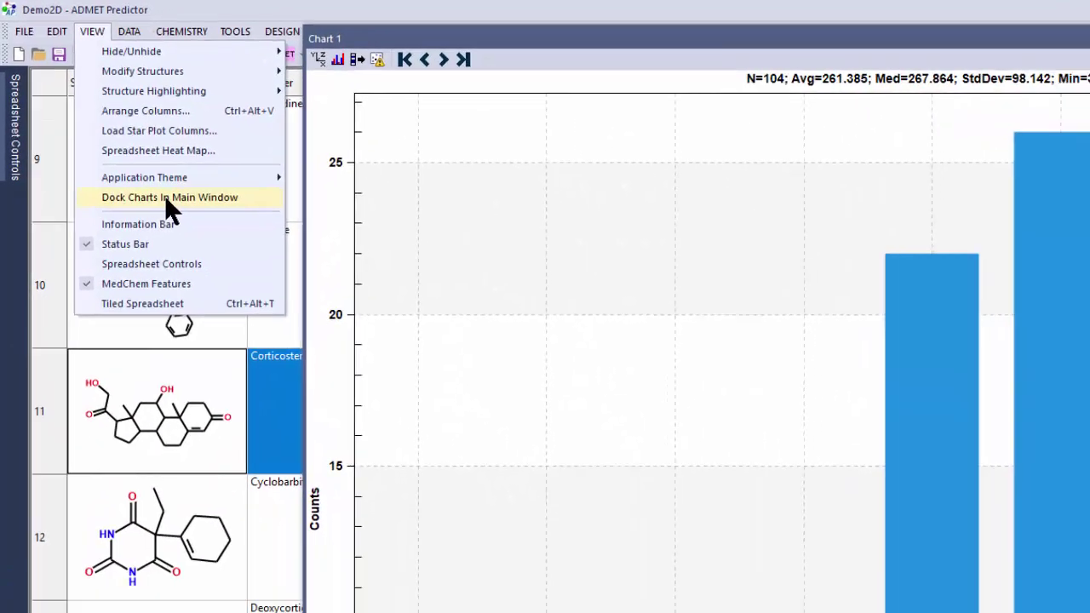
pyautogui.click(206, 240)
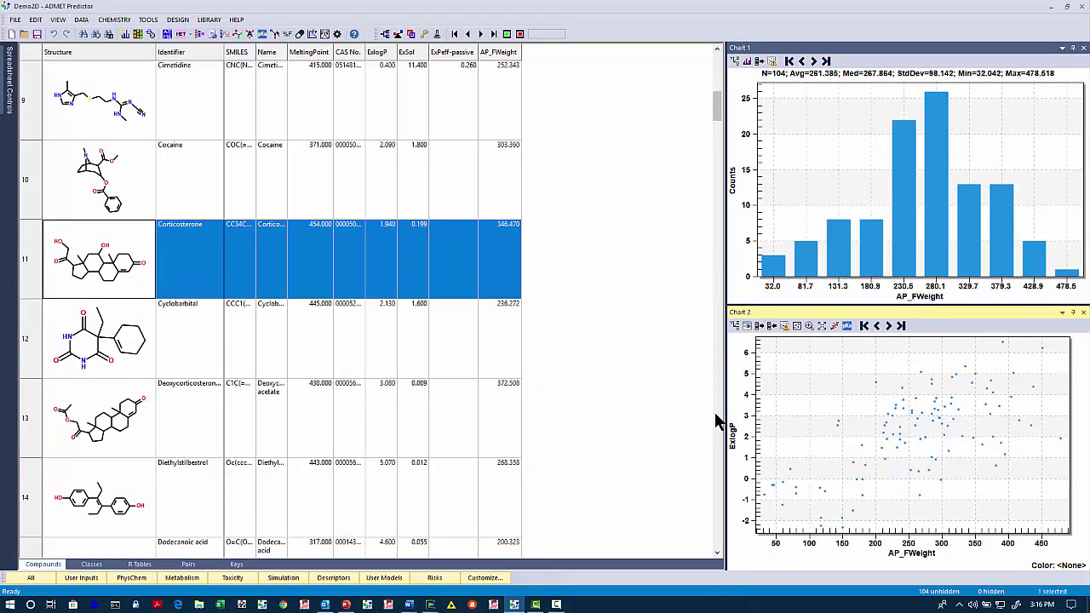
# Move Chart 1 out of the chart stack and dock it full width below the spreadsheet and Chart 2
pyautogui.moveTo(954, 50); pyautogui.dragTo(35, 308)
pyautogui.moveTo(198, 49); pyautogui.dragTo(559, 554)
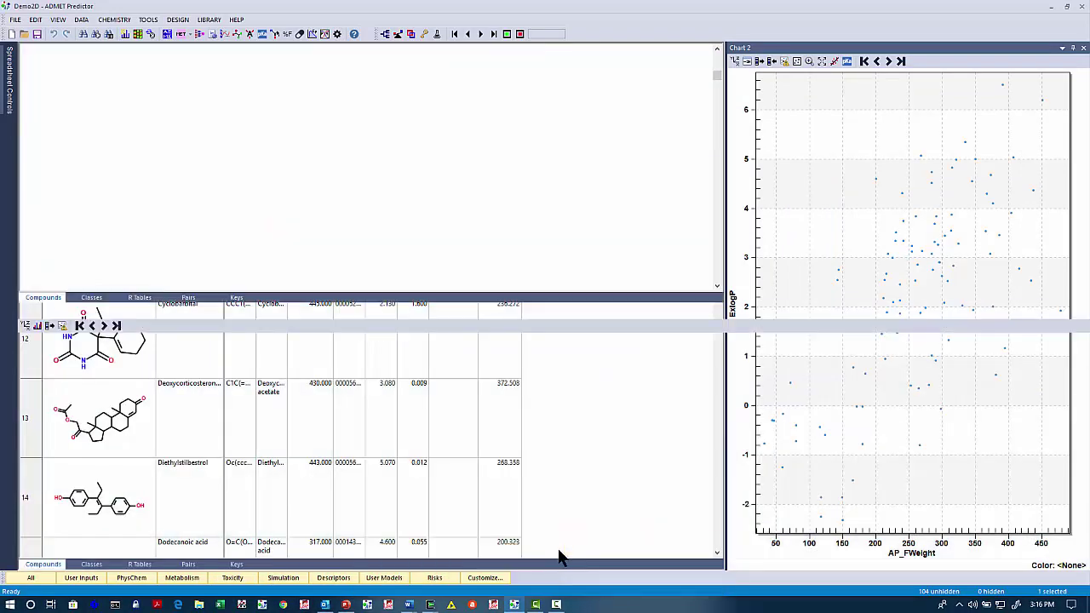
pyautogui.moveTo(511, 312); pyautogui.dragTo(639, 298)
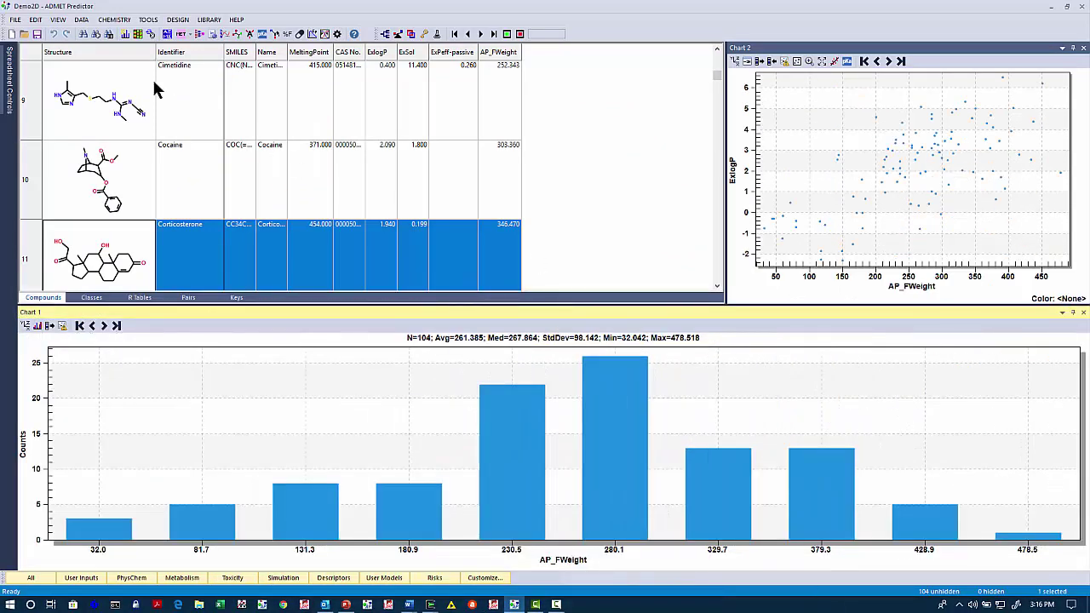
# Show the Information Bar, and restore both charts to their default docked positions in the main window
pyautogui.click(57, 19)
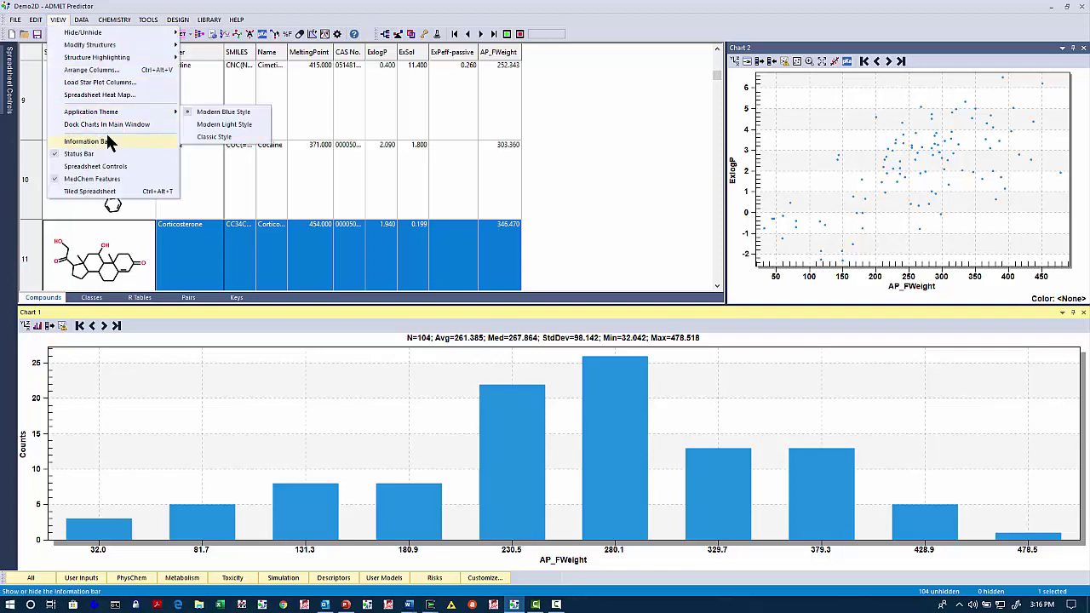
pyautogui.click(88, 140)
pyautogui.click(58, 19)
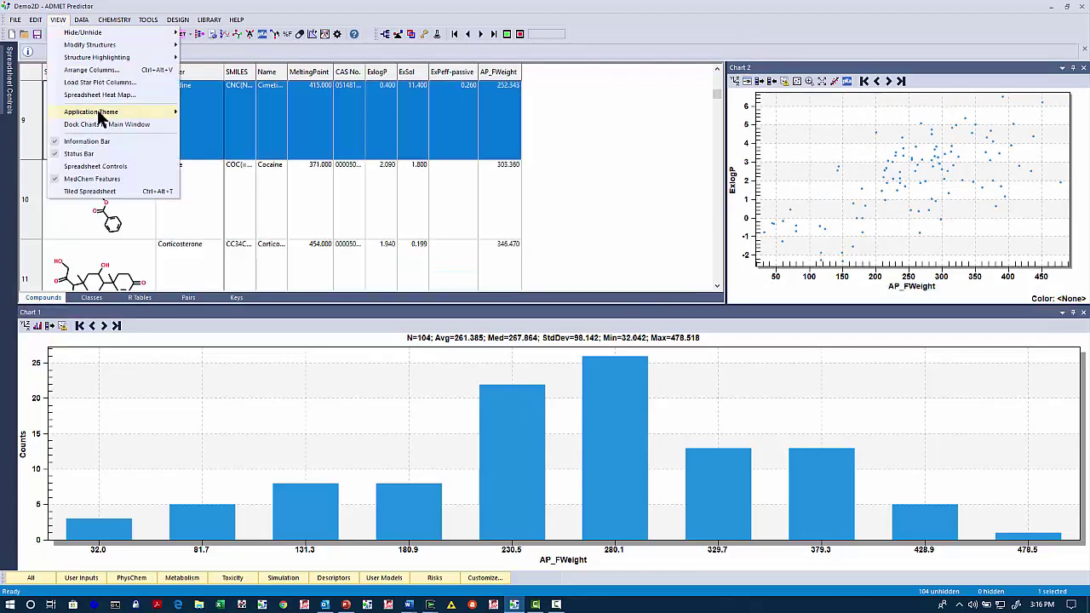
pyautogui.click(97, 124)
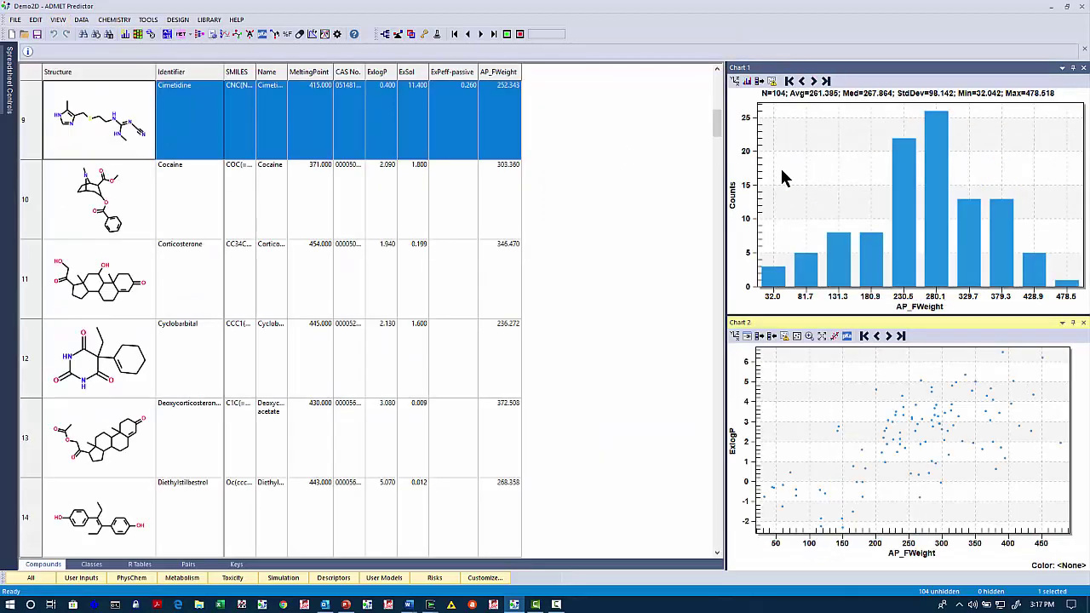
# Set Chart 1 and Chart 2 to auto-hide
pyautogui.click(1074, 67)
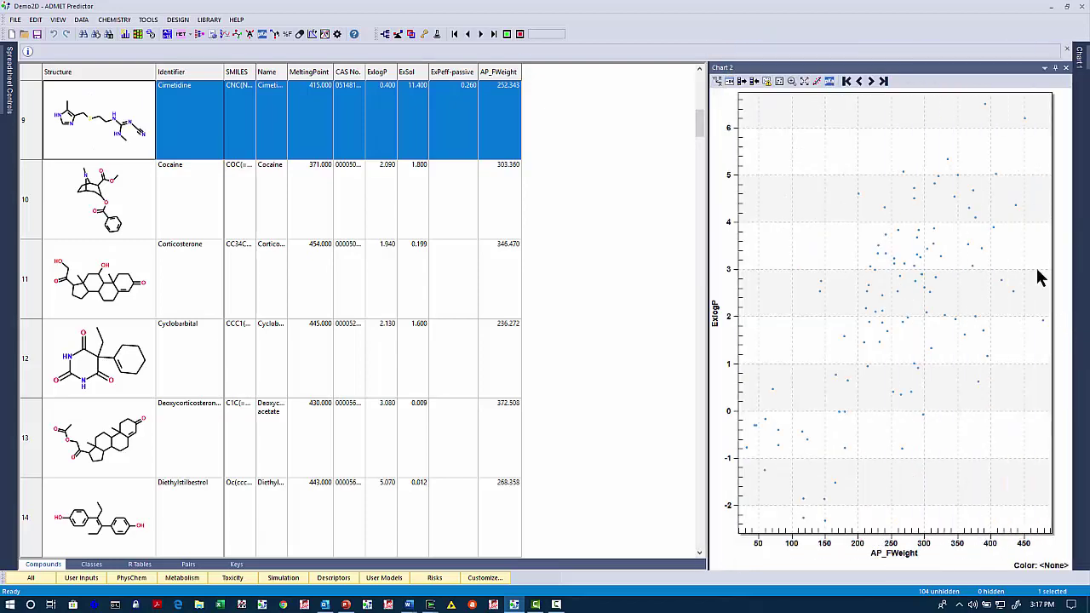
pyautogui.click(1055, 67)
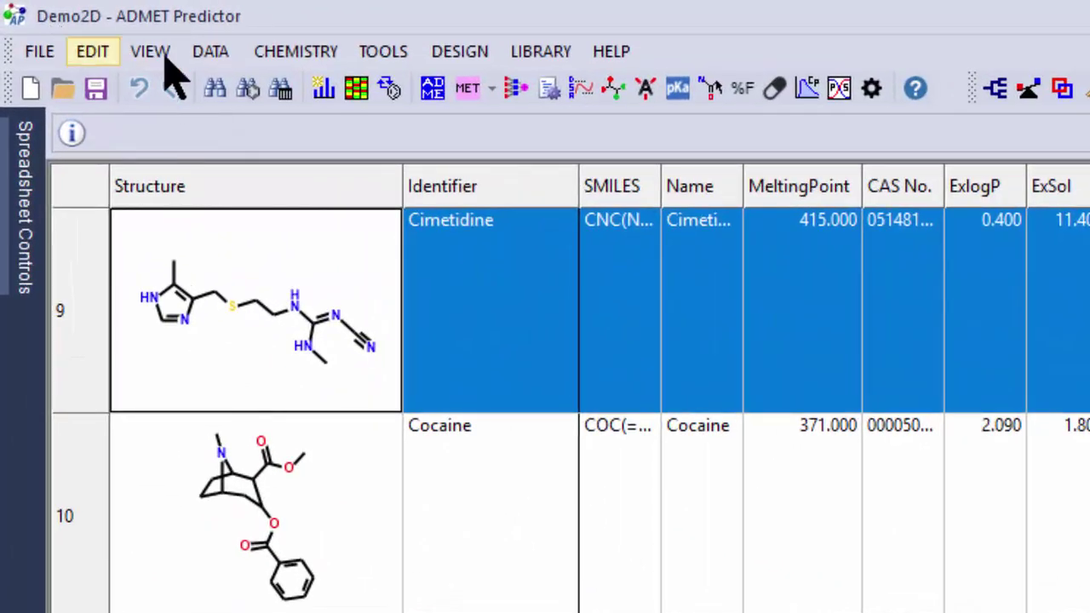
# Add a new 3D Scatter chart without replacing an existing one, and inspect its axis and color options
pyautogui.click(230, 54)
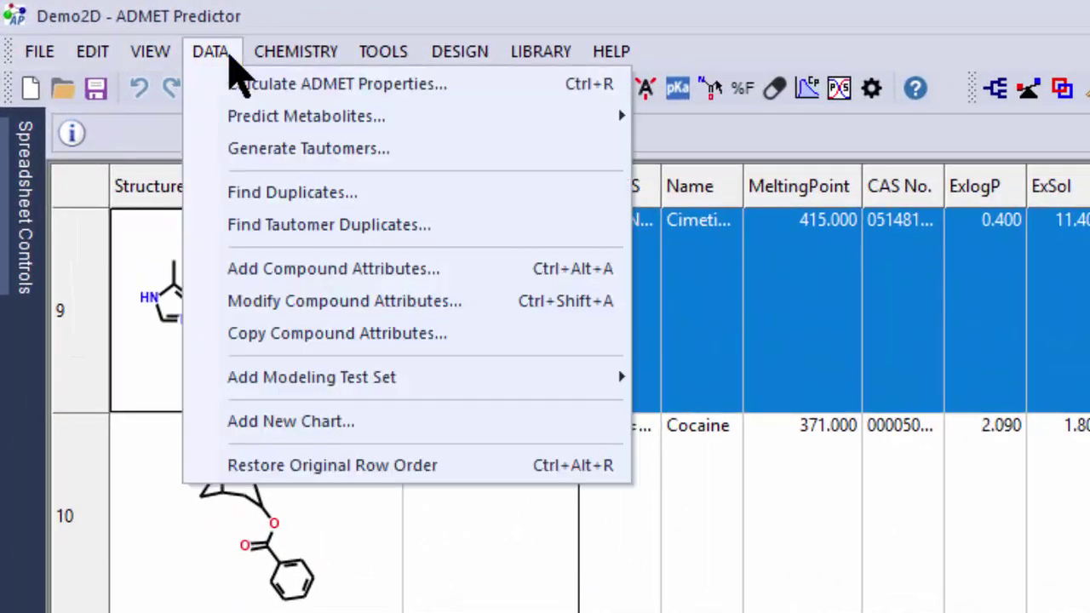
pyautogui.click(302, 430)
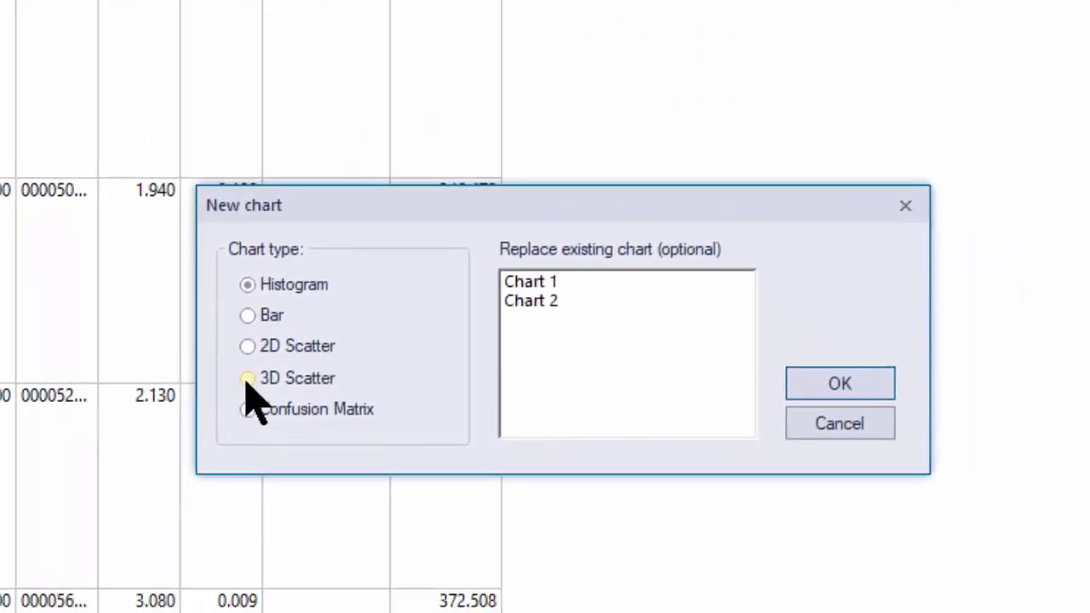
pyautogui.click(248, 379)
pyautogui.click(877, 394)
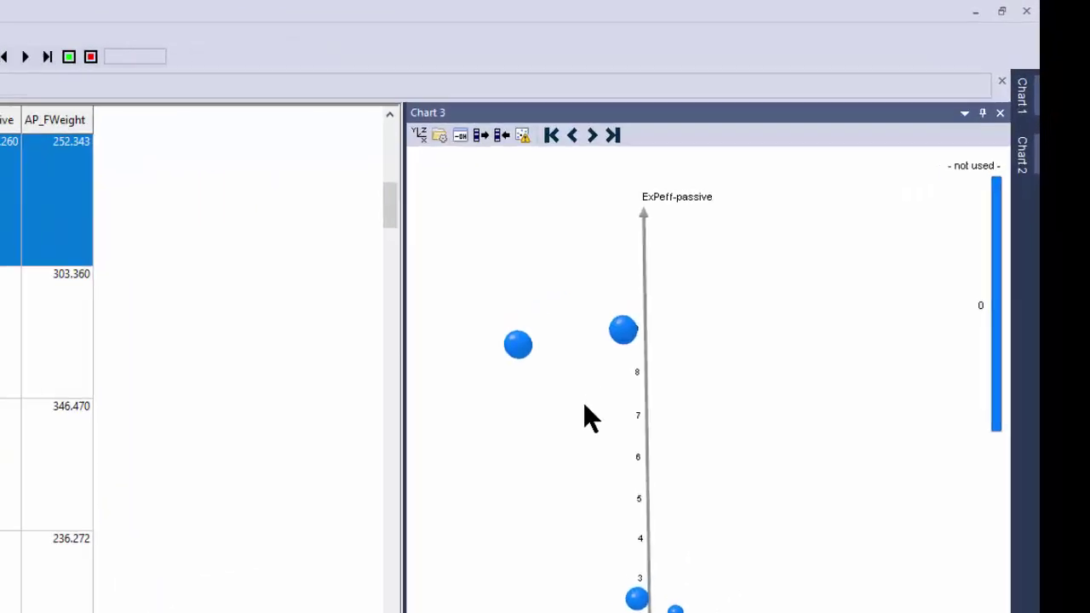
pyautogui.click(189, 181)
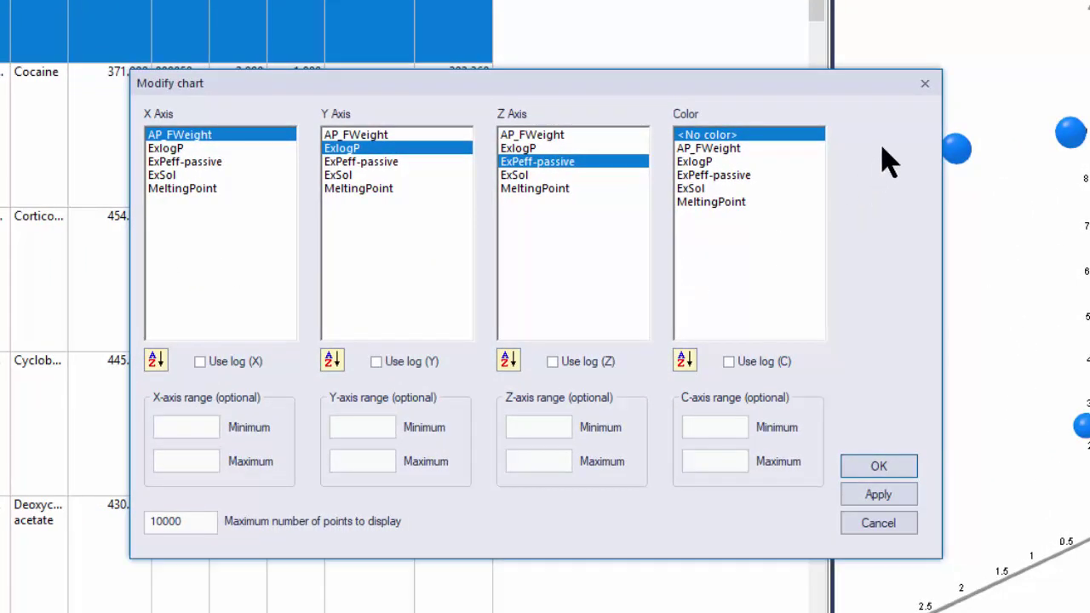
pyautogui.click(925, 84)
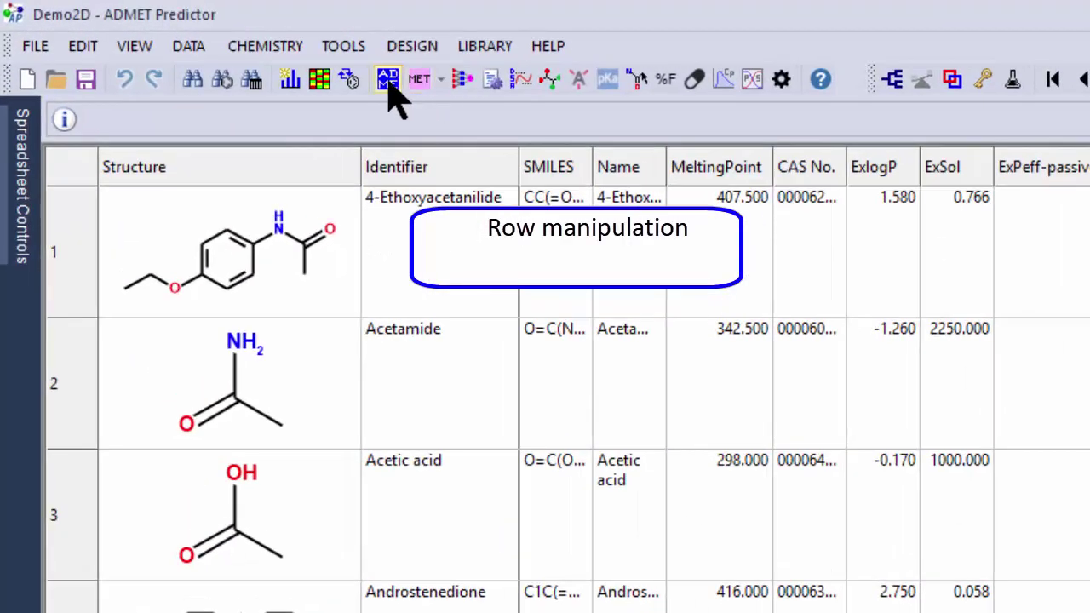
# Calculate the Physicochemical, Metabolism, Toxicity, Modeling descriptors and User models properties at pH 7.4
pyautogui.click(388, 83)
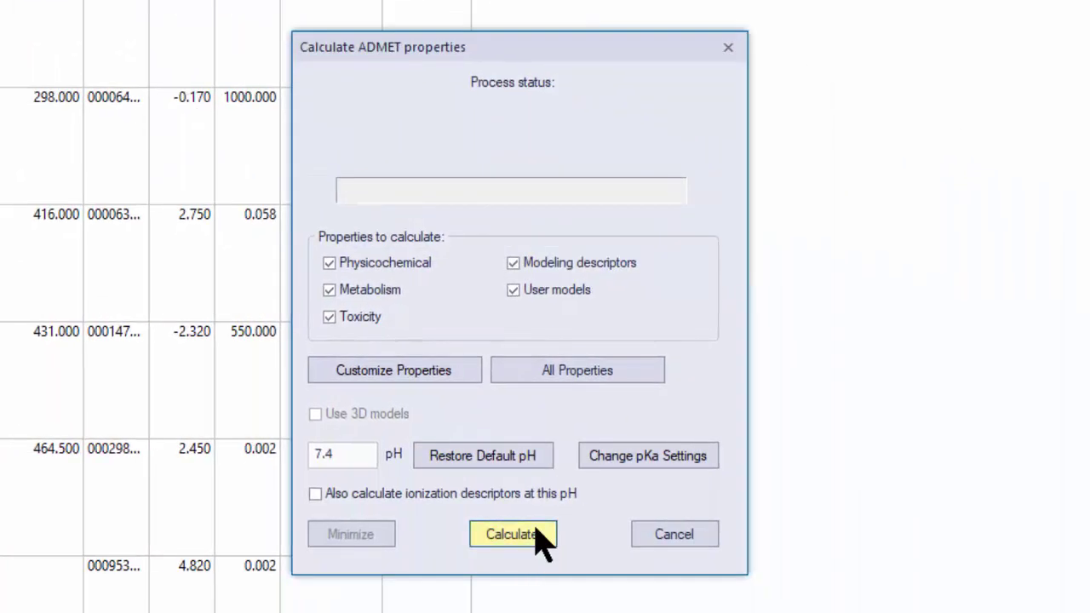
pyautogui.click(536, 533)
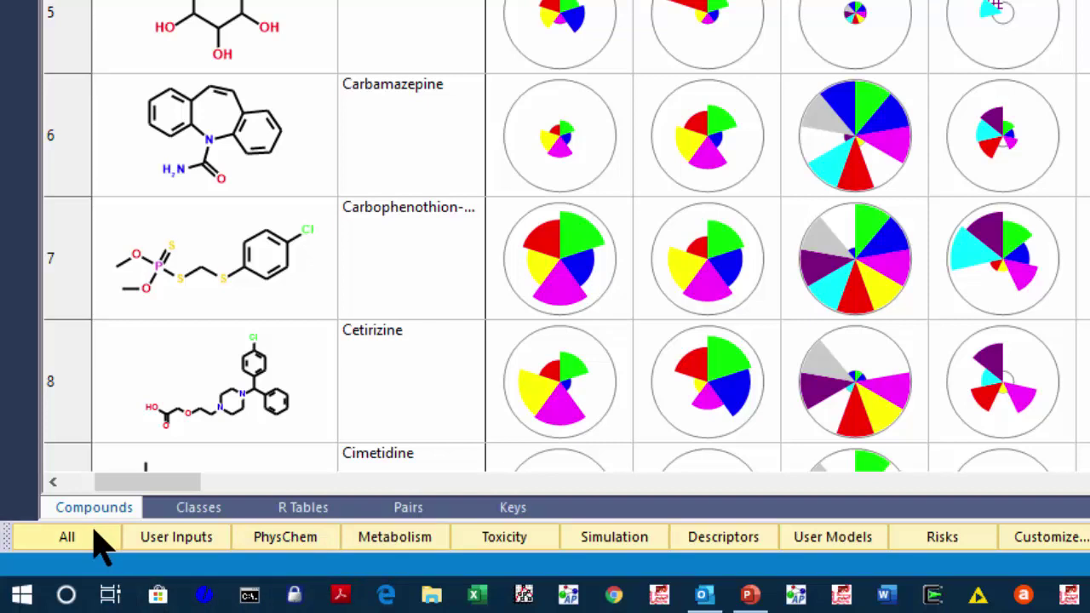
# View the User Inputs, PhysChem, Metabolism and Toxicity property groups in the spreadsheet, one after another
pyautogui.moveTo(117, 484); pyautogui.dragTo(32, 478)
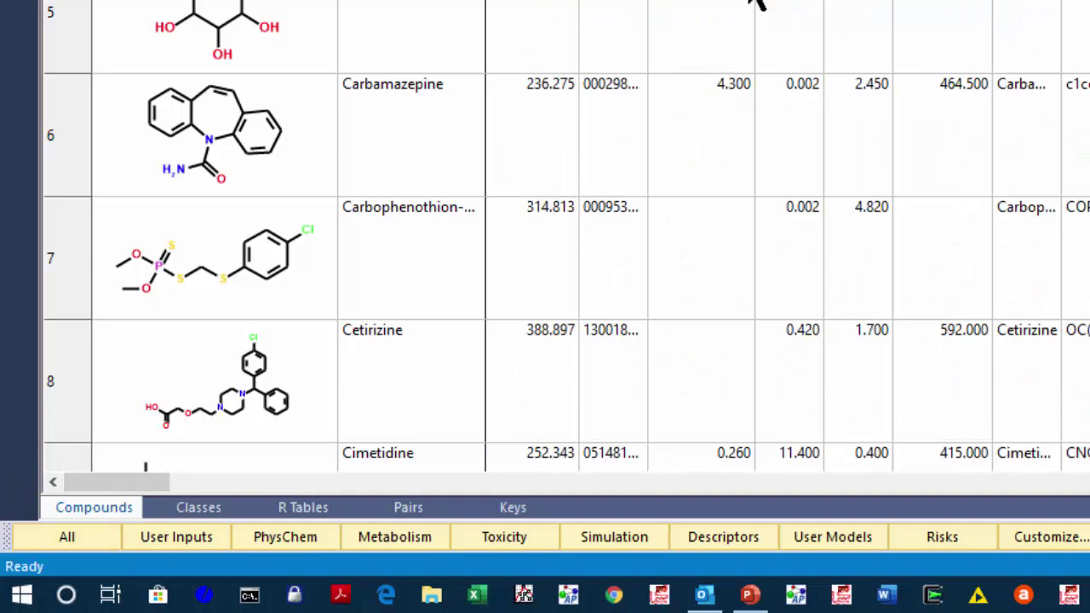
pyautogui.click(177, 540)
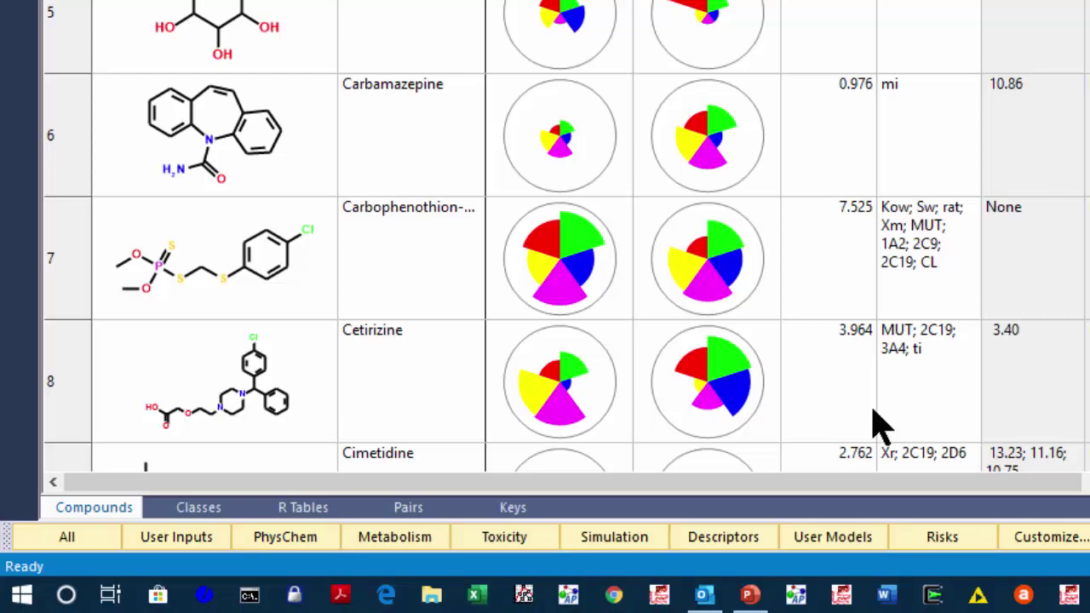
pyautogui.click(420, 546)
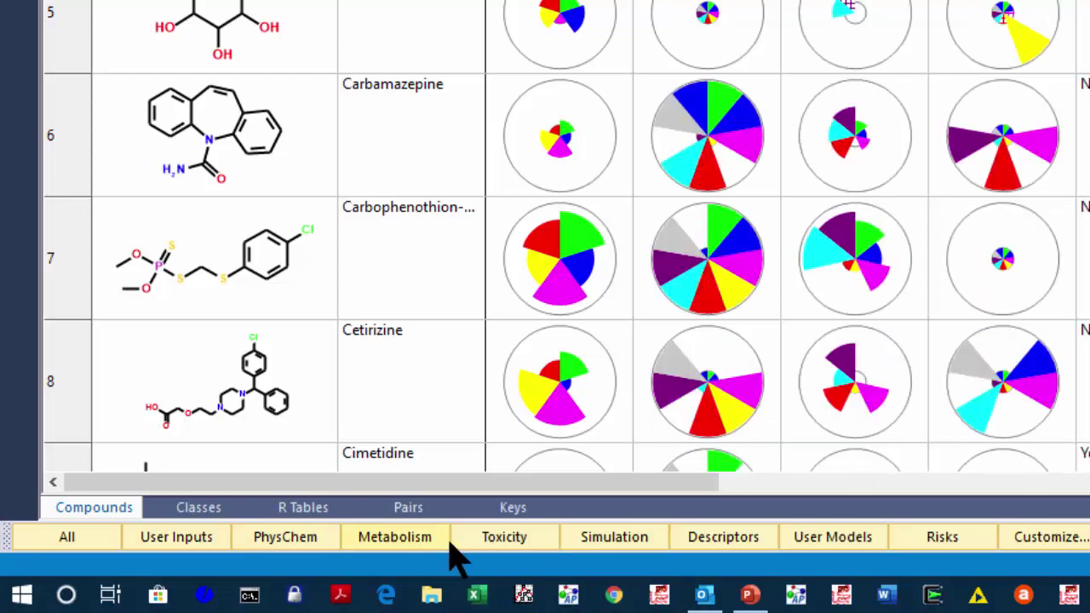
pyautogui.click(496, 549)
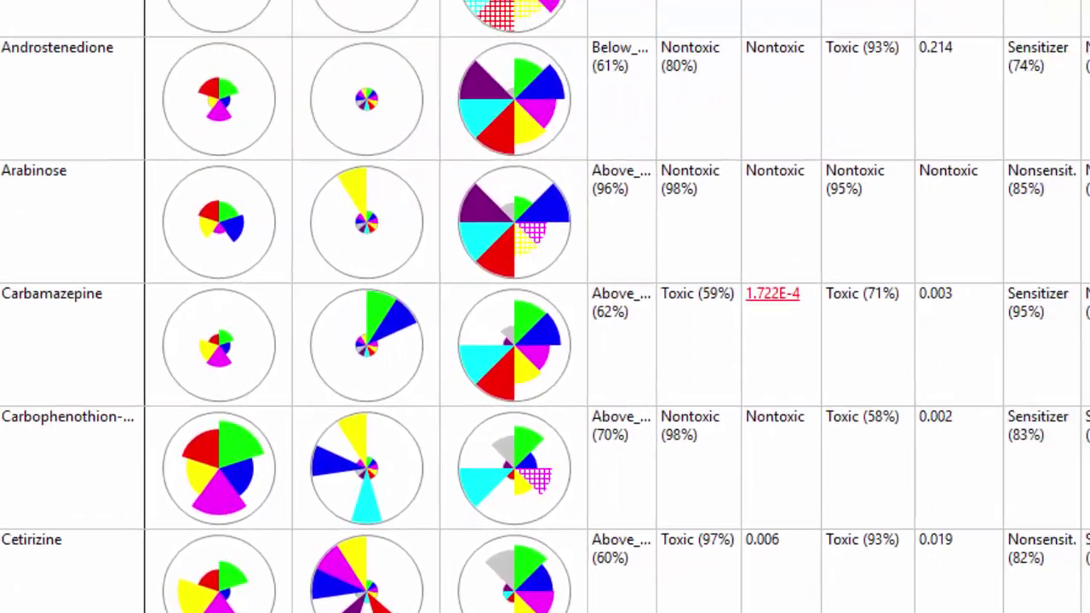
# View the Simulation, Descriptors and User Models property groups in the spreadsheet, declining to calculate simulation properties
pyautogui.click(617, 539)
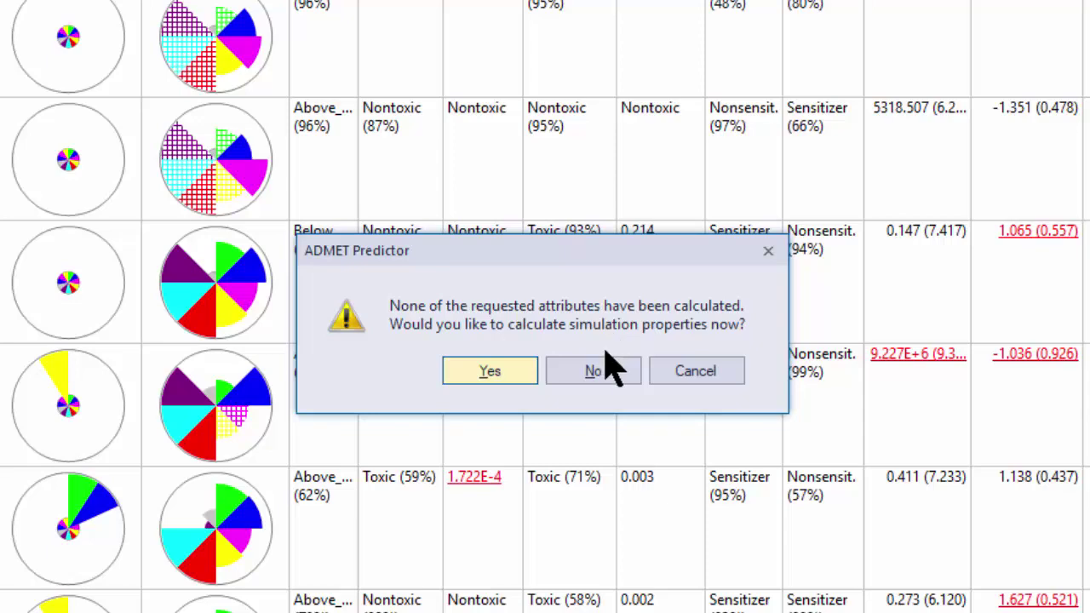
pyautogui.click(603, 379)
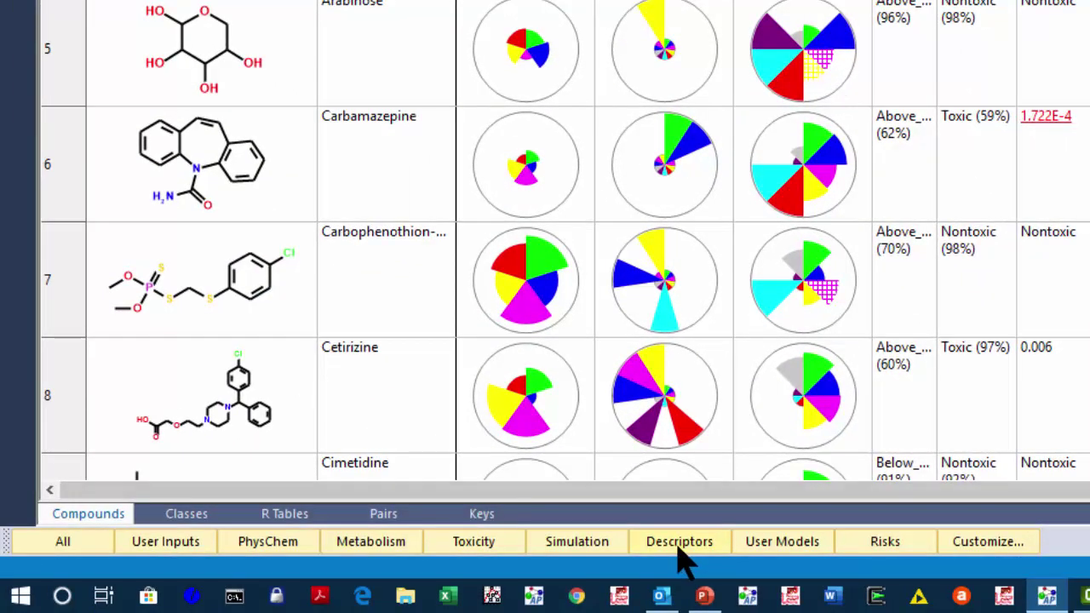
pyautogui.click(680, 545)
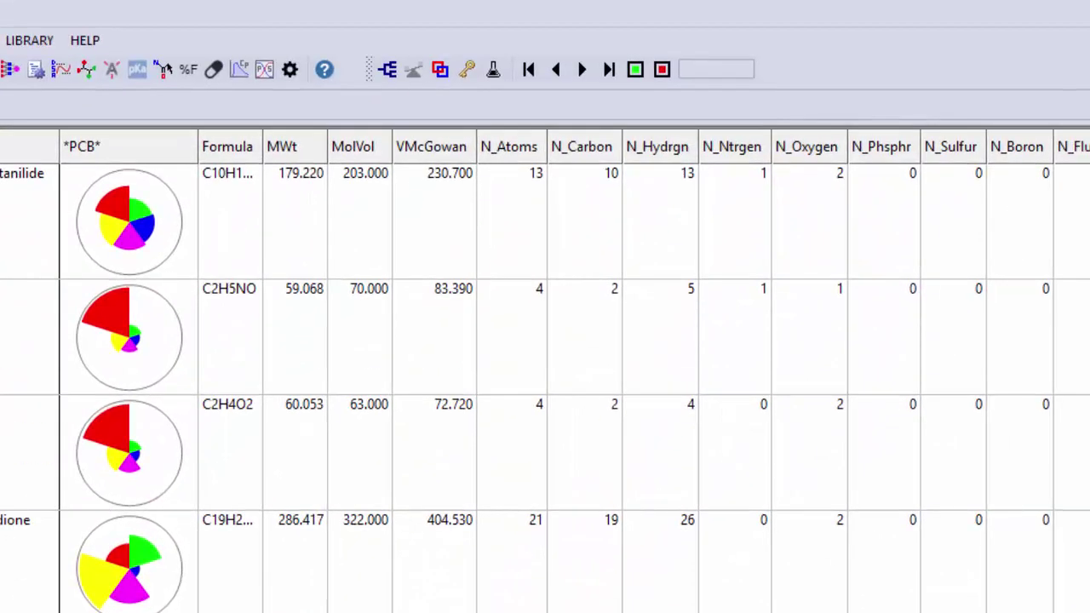
pyautogui.hscroll(10, 575, 371)
pyautogui.hscroll(20, 575, 371)
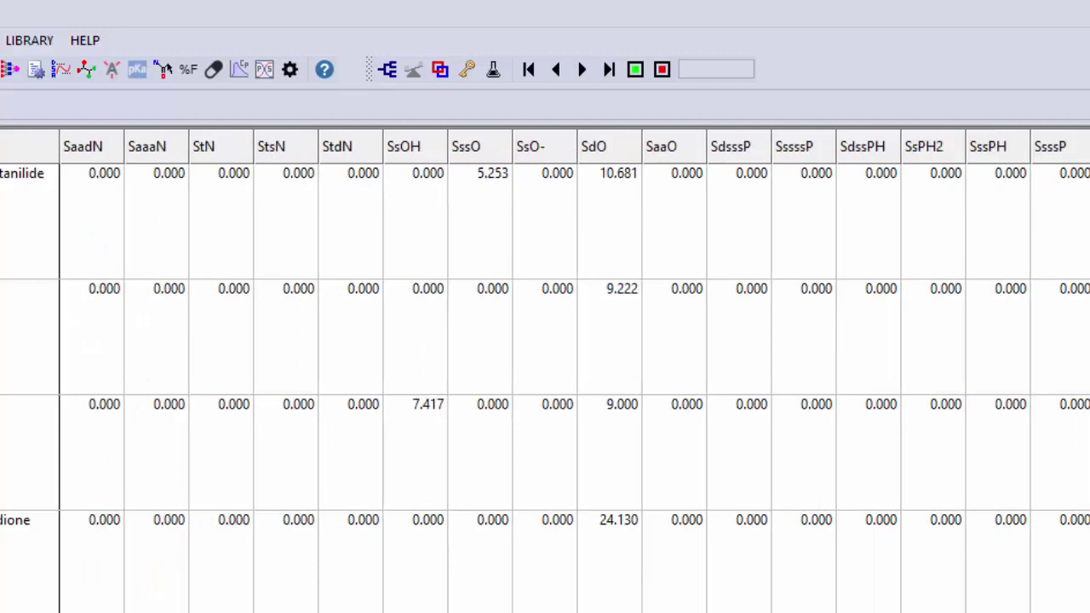
pyautogui.hscroll(15, 575, 372)
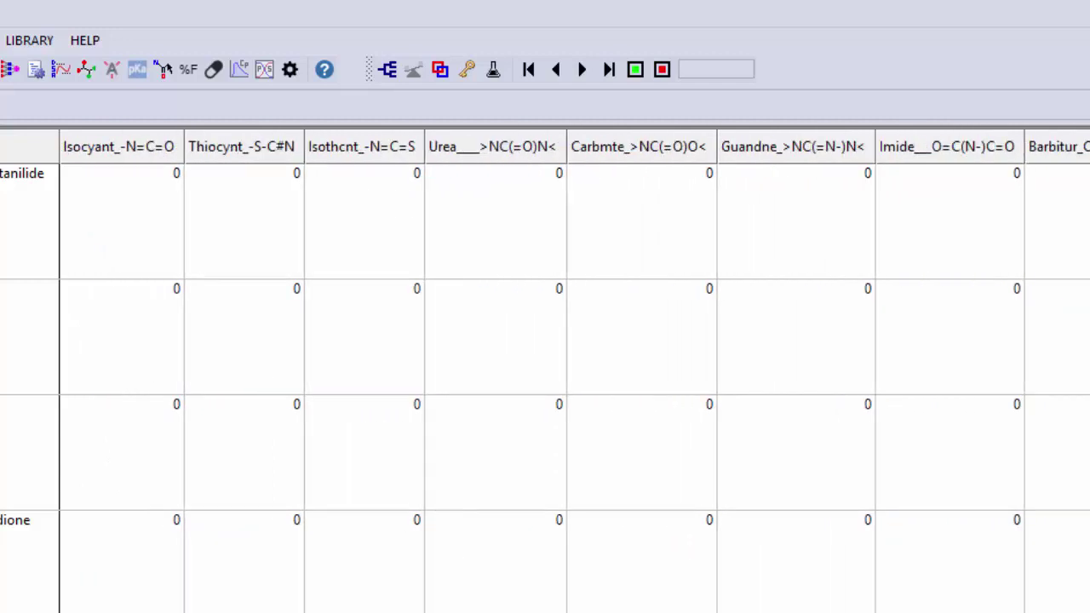
pyautogui.hscroll(20, 574, 371)
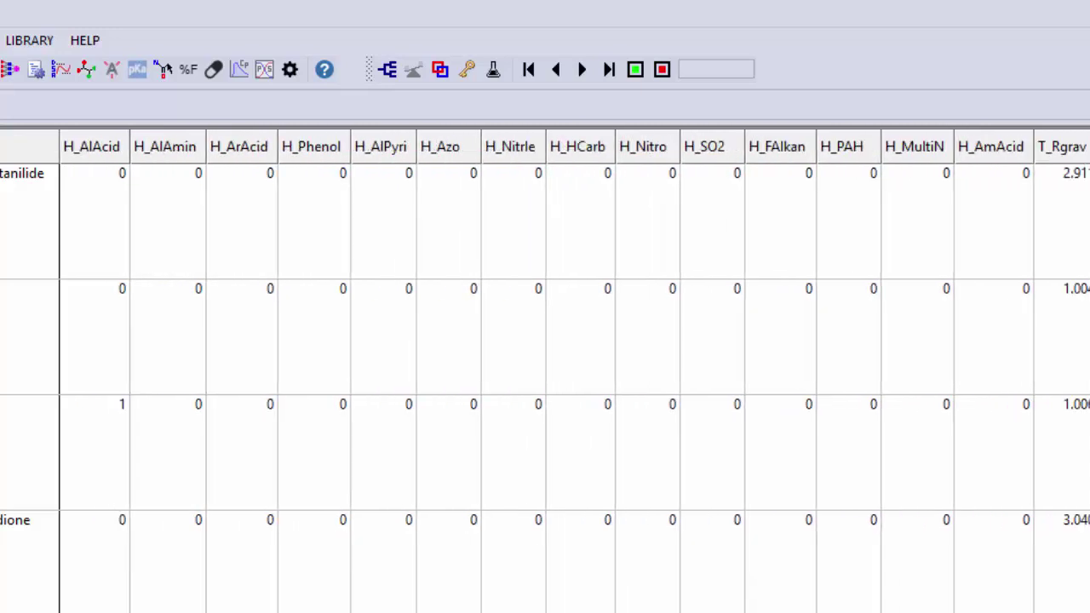
pyautogui.hscroll(5, 575, 371)
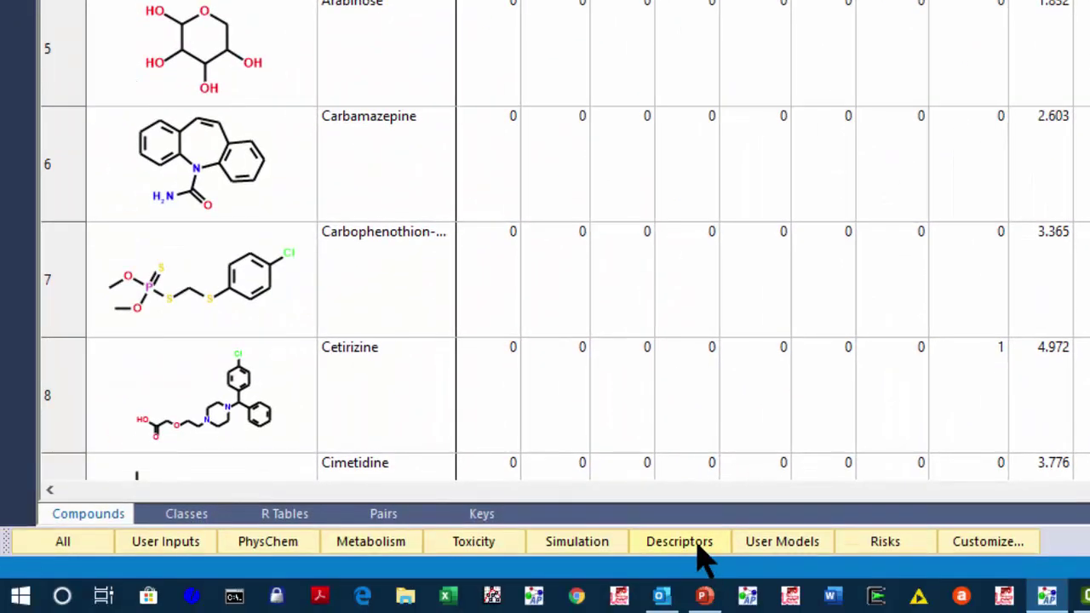
pyautogui.click(750, 542)
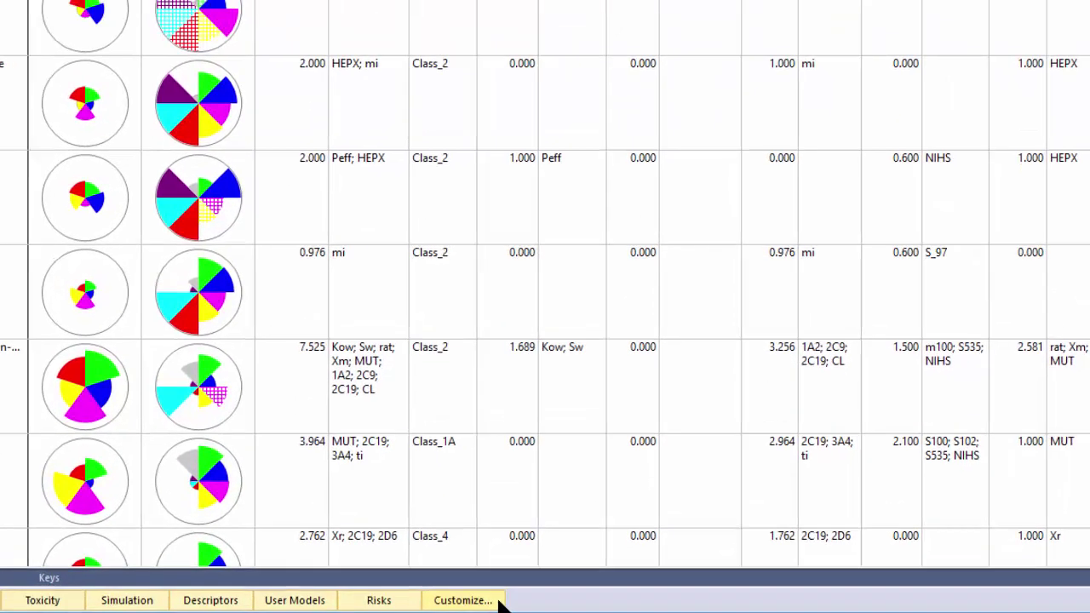
# Create a custom column-display button named My_props
pyautogui.click(498, 601)
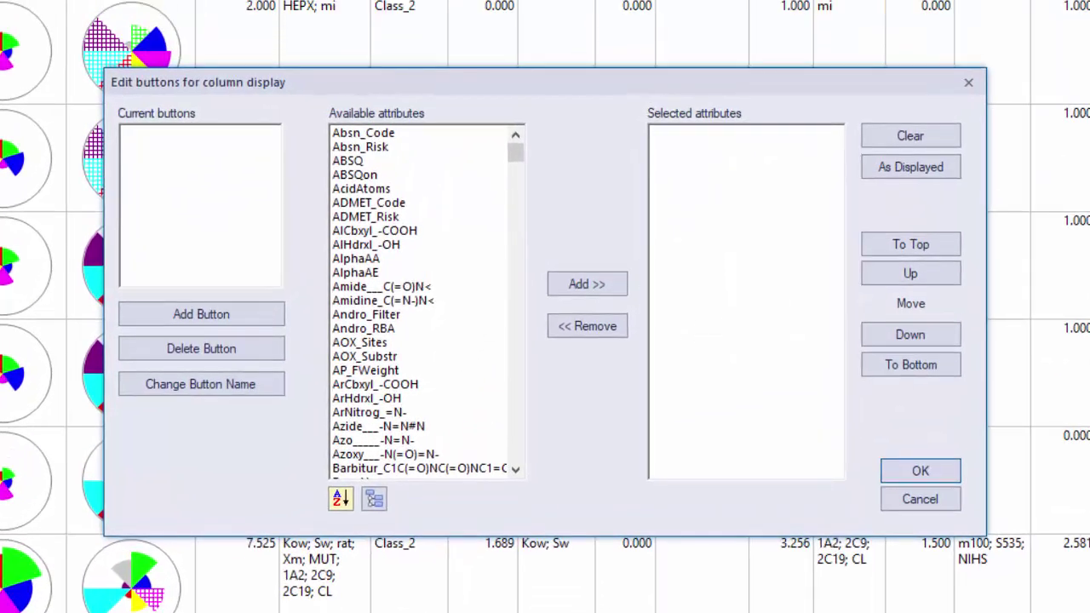
pyautogui.moveTo(642, 94); pyautogui.dragTo(657, 88)
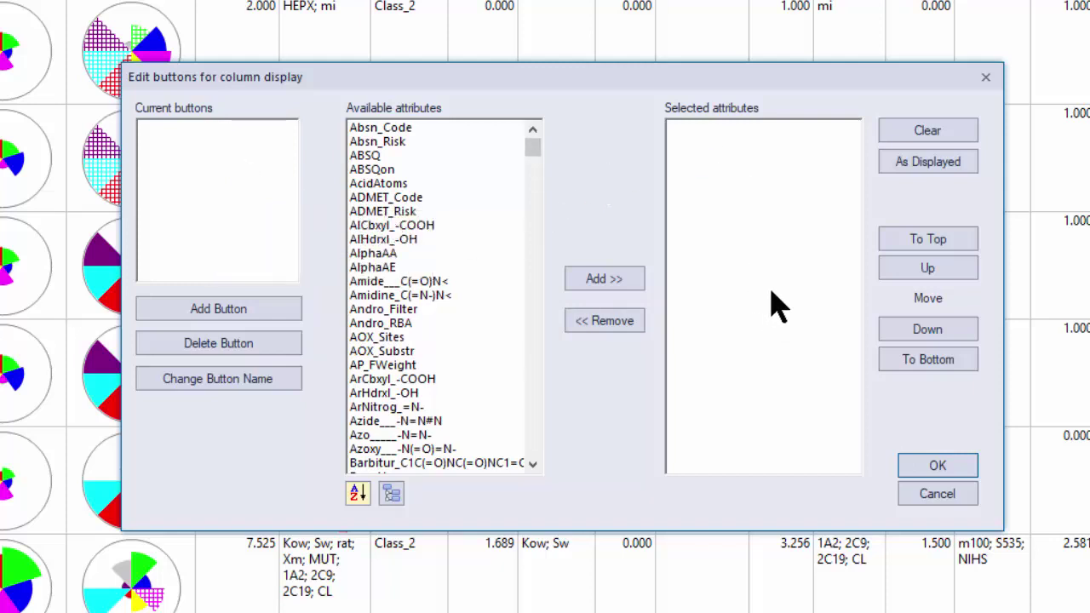
pyautogui.click(272, 324)
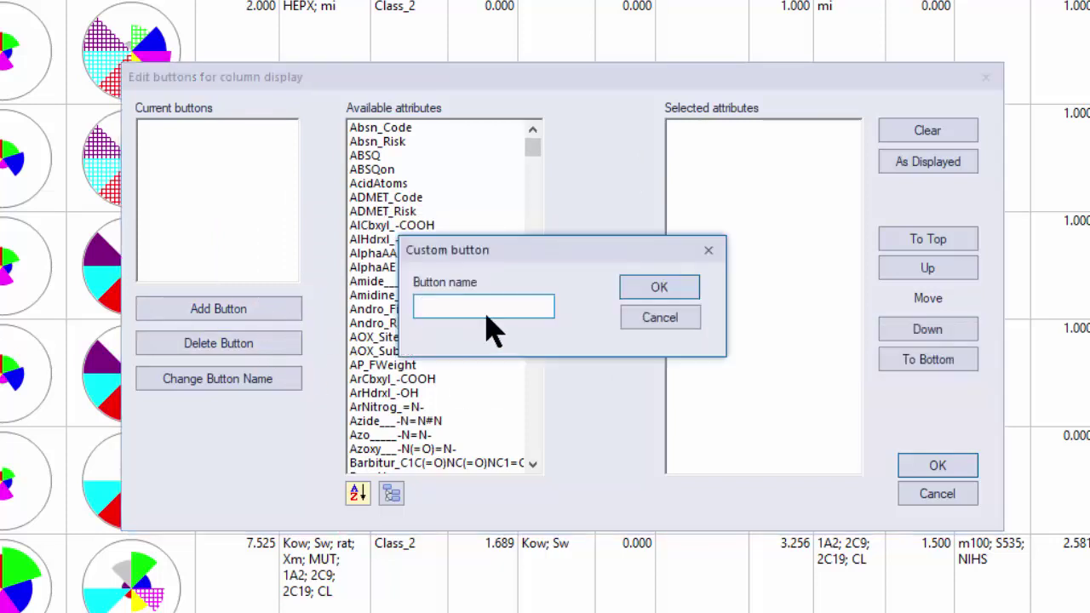
pyautogui.write('My_propos')
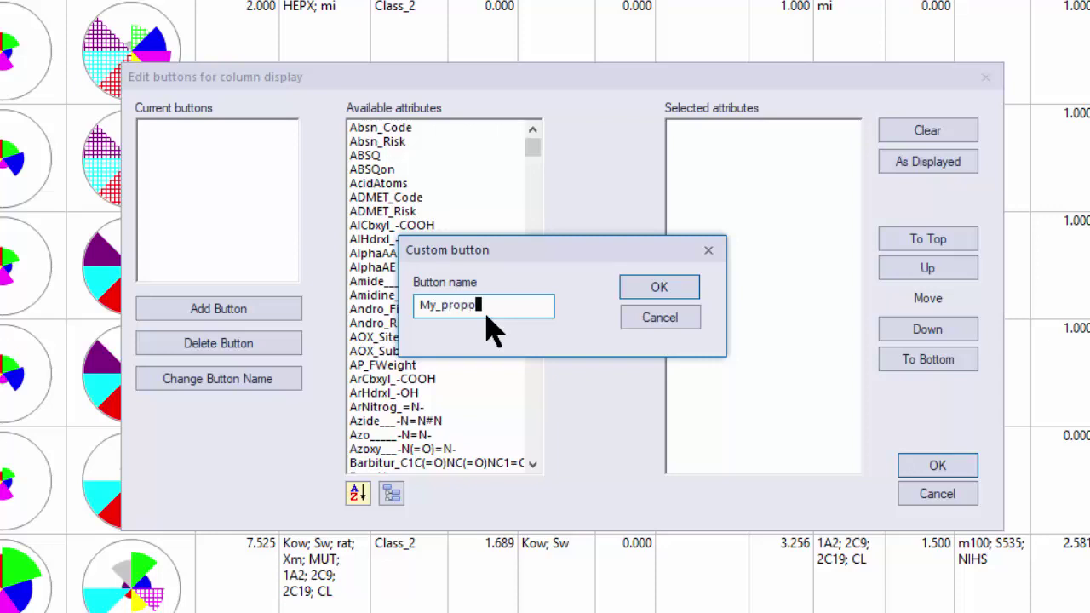
pyautogui.press('BackSpace')
pyautogui.write('s')
pyautogui.click(639, 289)
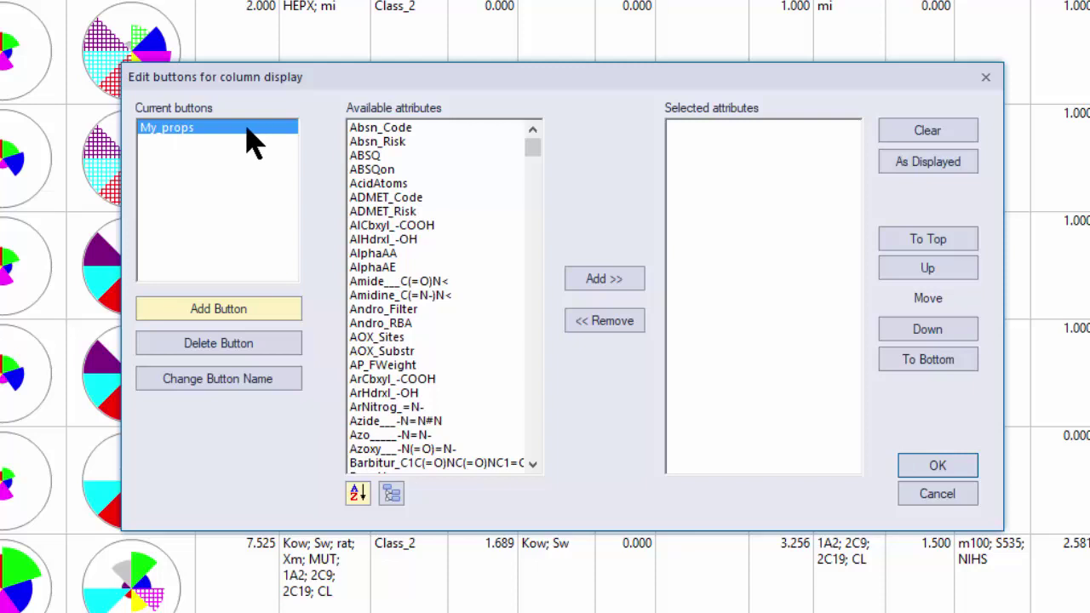
# Assign the attributes S+FaSSGF, S+FaSSIF, S+logD, S+logP, S+Peff and S+Sw to the My_props button
pyautogui.scroll(-1, 400, 175)
pyautogui.scroll(-8, 400, 174)
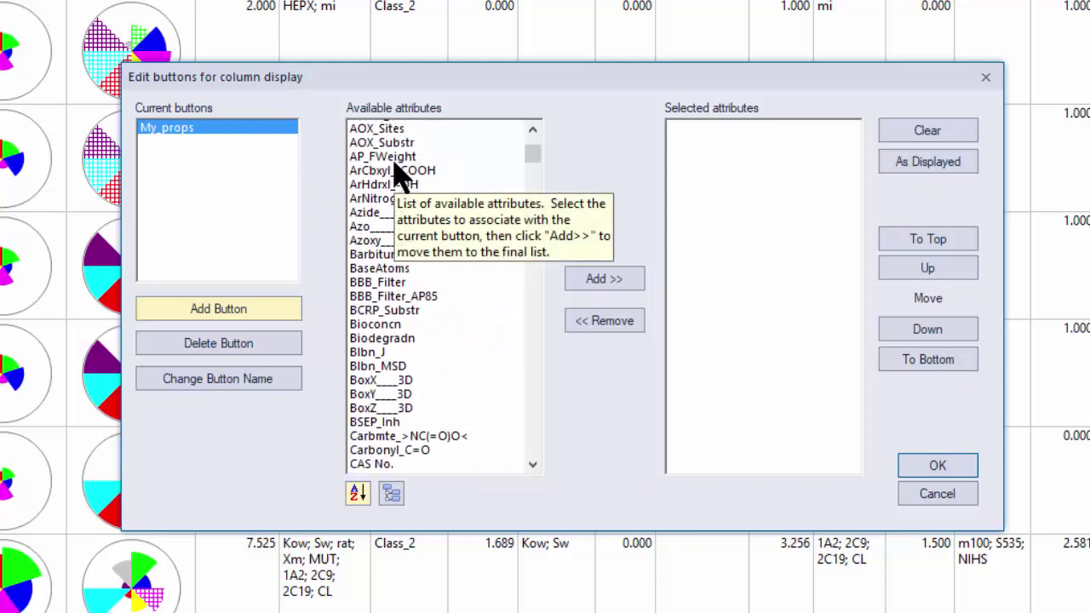
pyautogui.moveTo(530, 168); pyautogui.dragTo(532, 141)
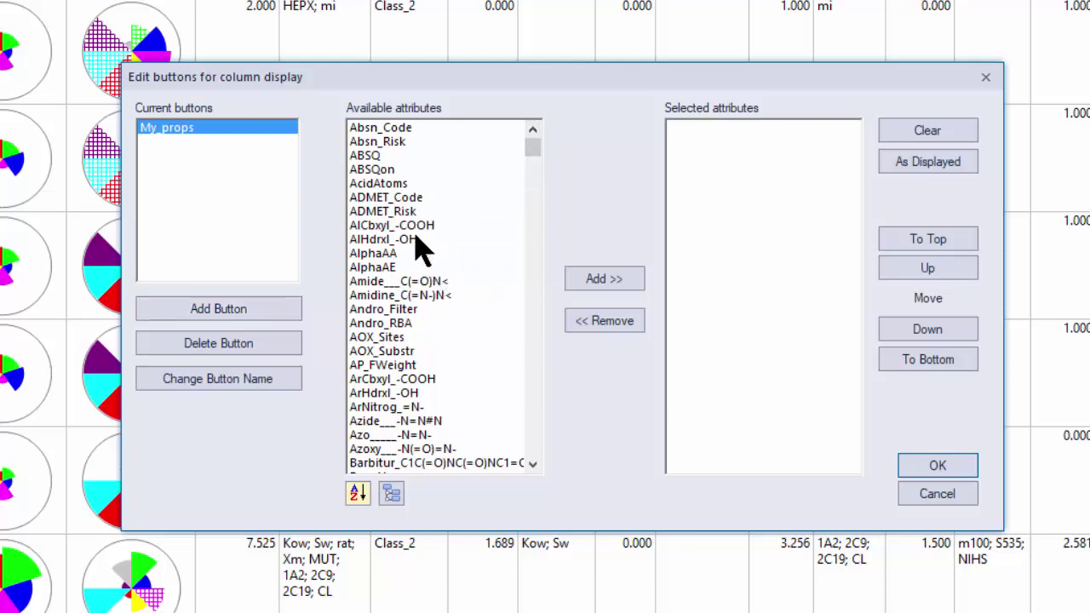
pyautogui.click(419, 240)
pyautogui.press('s')
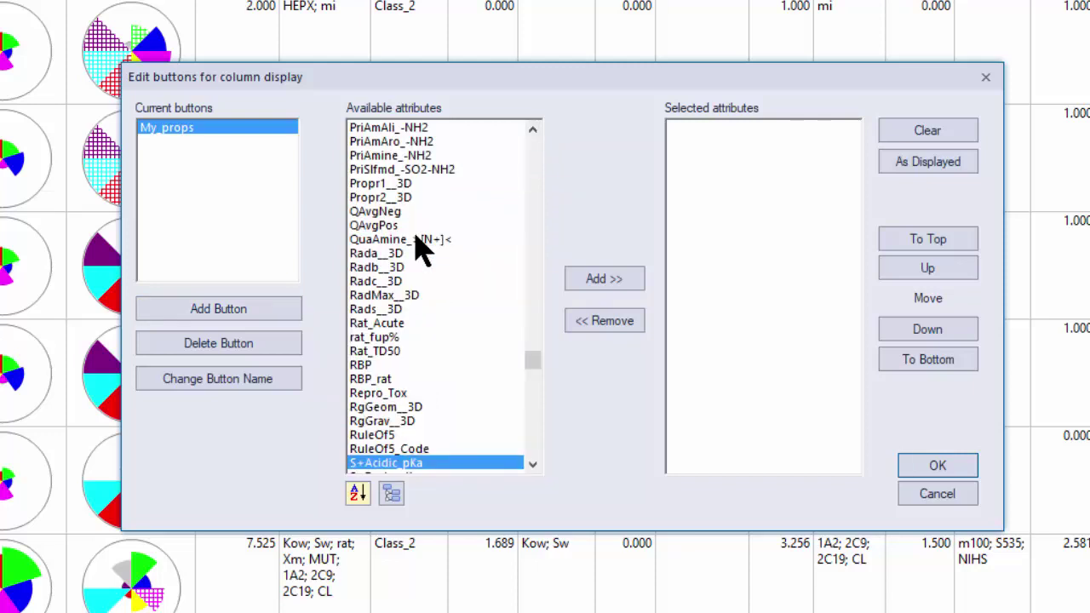
pyautogui.scroll(-6, 424, 247)
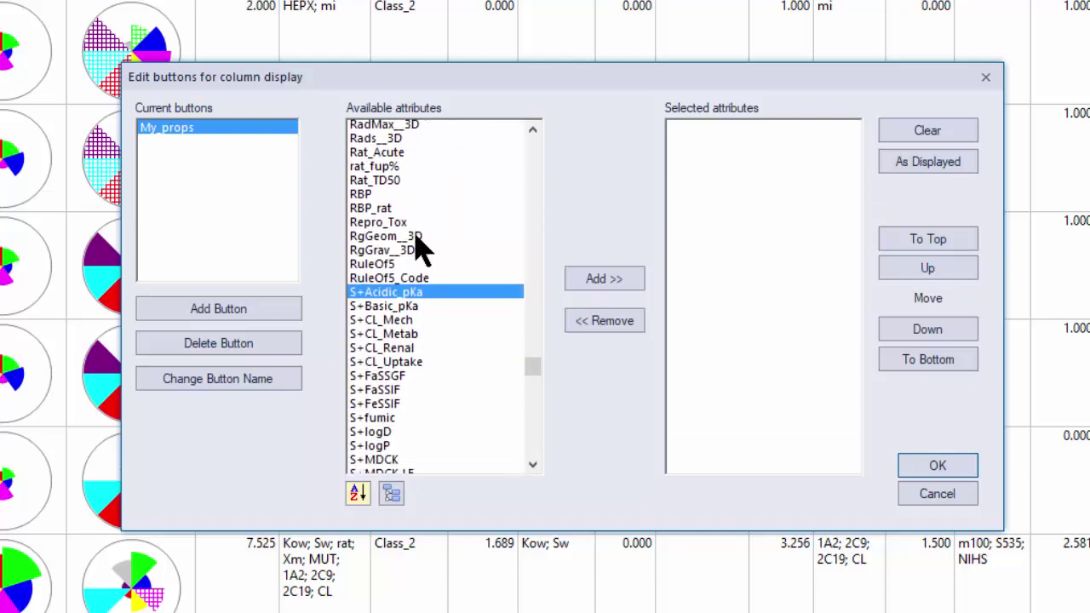
pyautogui.scroll(-1, 423, 247)
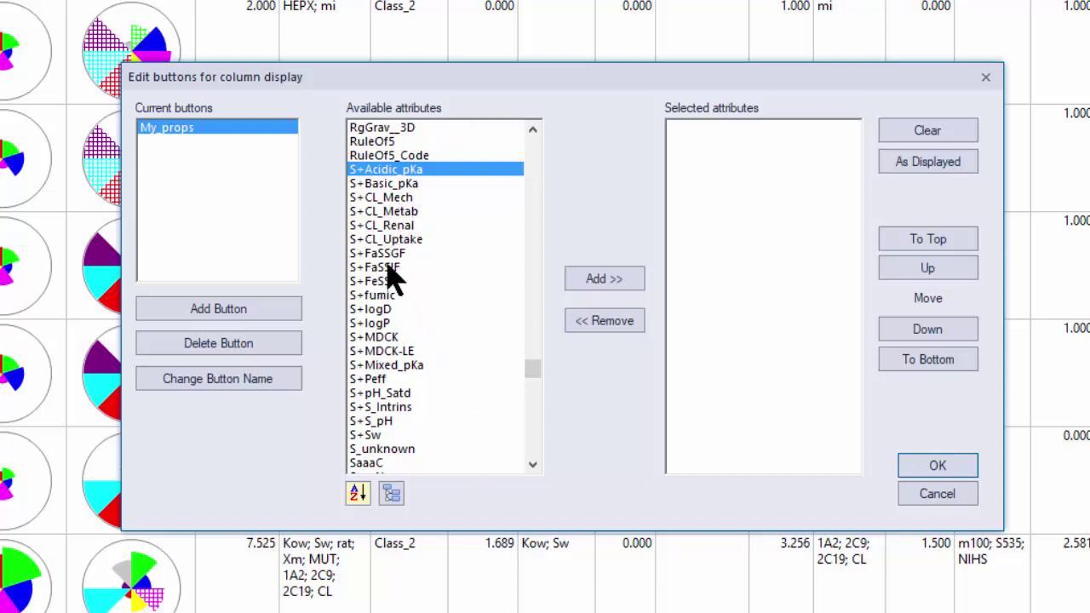
pyautogui.moveTo(388, 260); pyautogui.dragTo(386, 271)
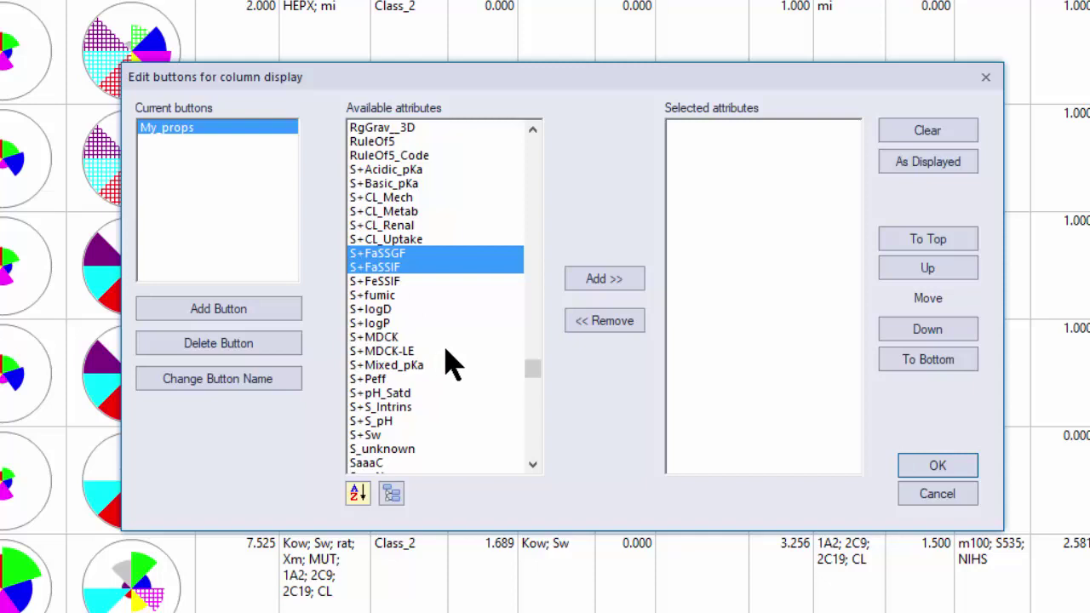
pyautogui.keyDown('ctrl'); pyautogui.click(387, 310); pyautogui.keyUp('ctrl')
pyautogui.keyDown('ctrl'); pyautogui.click(387, 325); pyautogui.keyUp('ctrl')
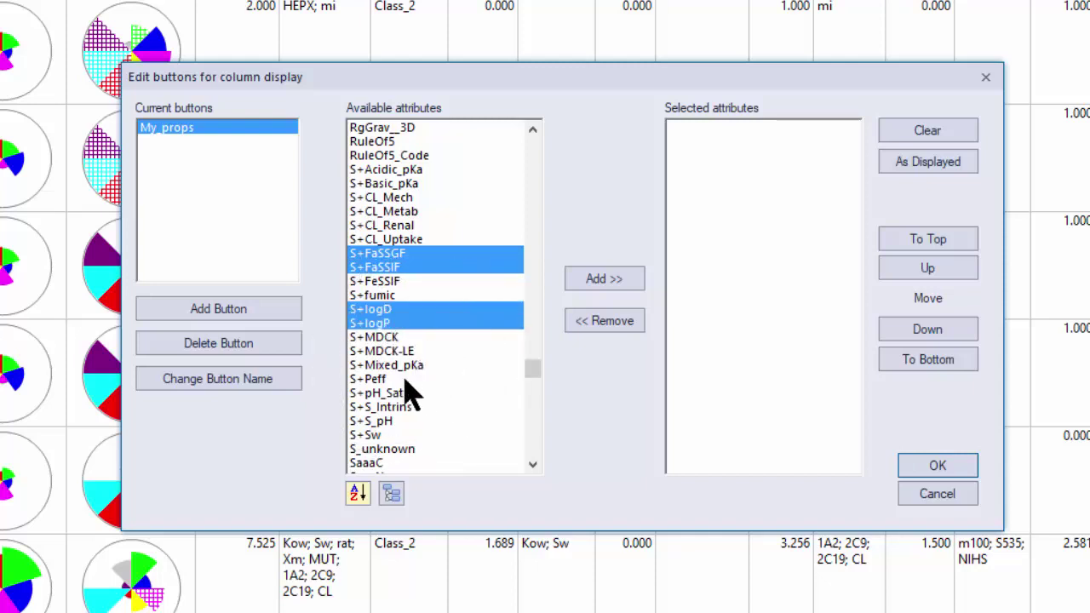
pyautogui.keyDown('ctrl'); pyautogui.click(390, 379); pyautogui.keyUp('ctrl')
pyautogui.scroll(-1, 433, 441)
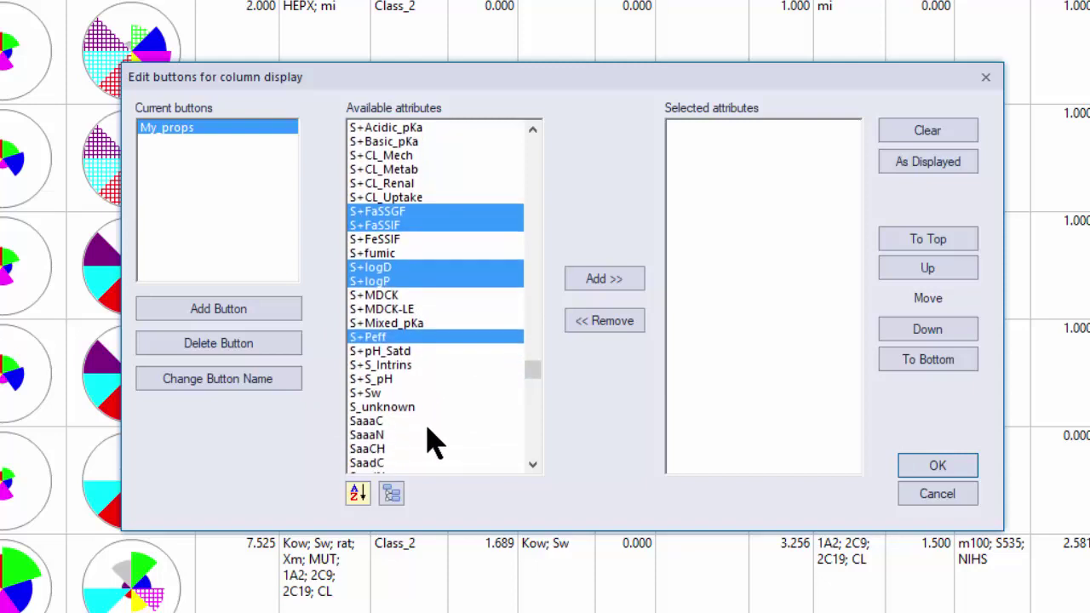
pyautogui.keyDown('ctrl'); pyautogui.click(385, 393); pyautogui.keyUp('ctrl')
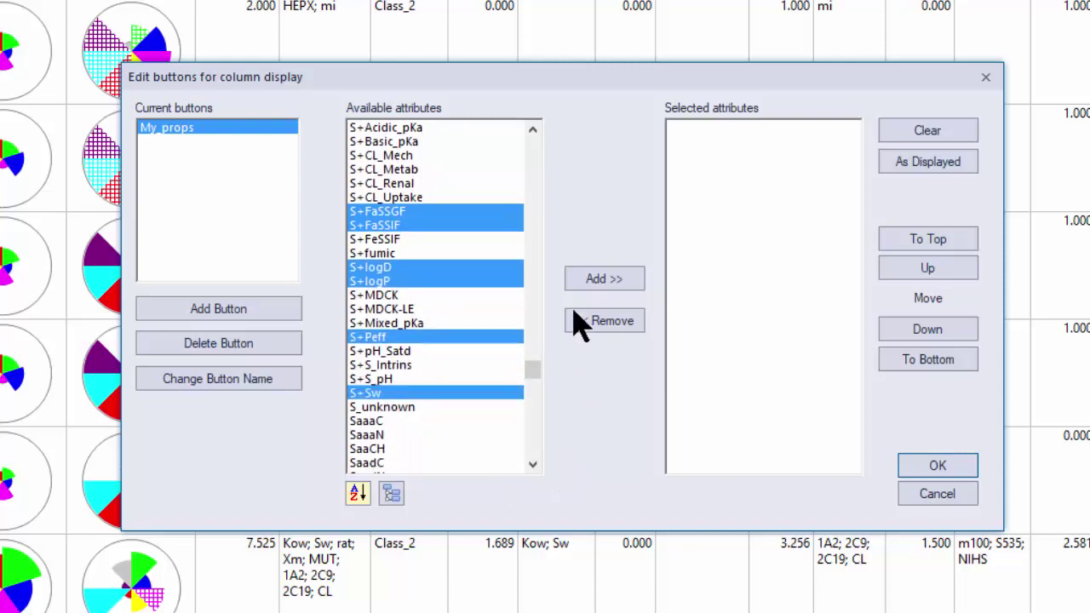
pyautogui.click(588, 278)
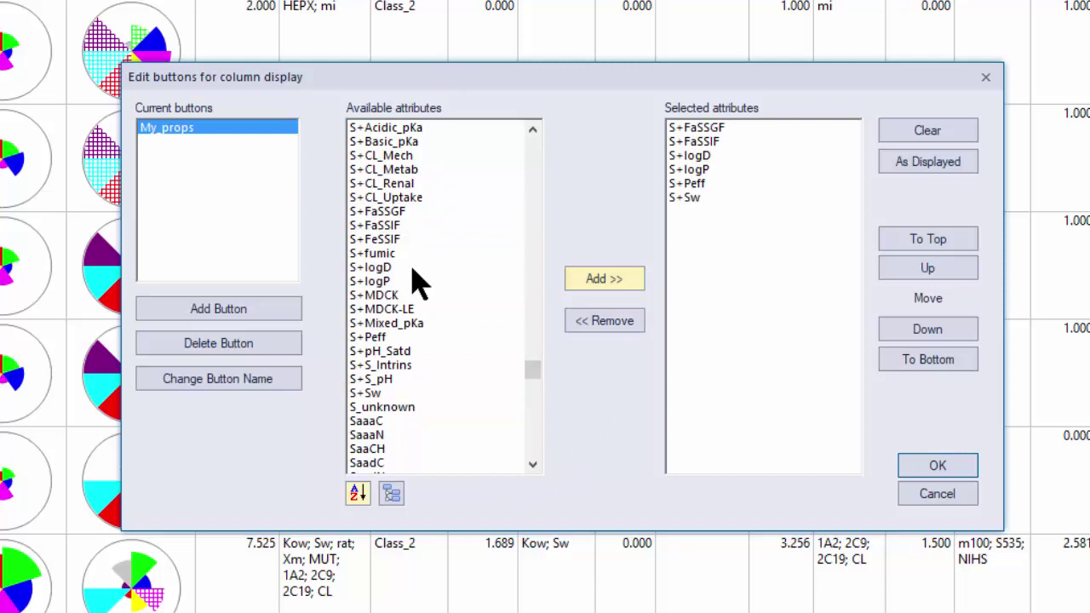
# Select the range of available attributes from S+CL_Mech through SaaaC
pyautogui.moveTo(421, 197); pyautogui.dragTo(463, 230)
pyautogui.click(456, 158)
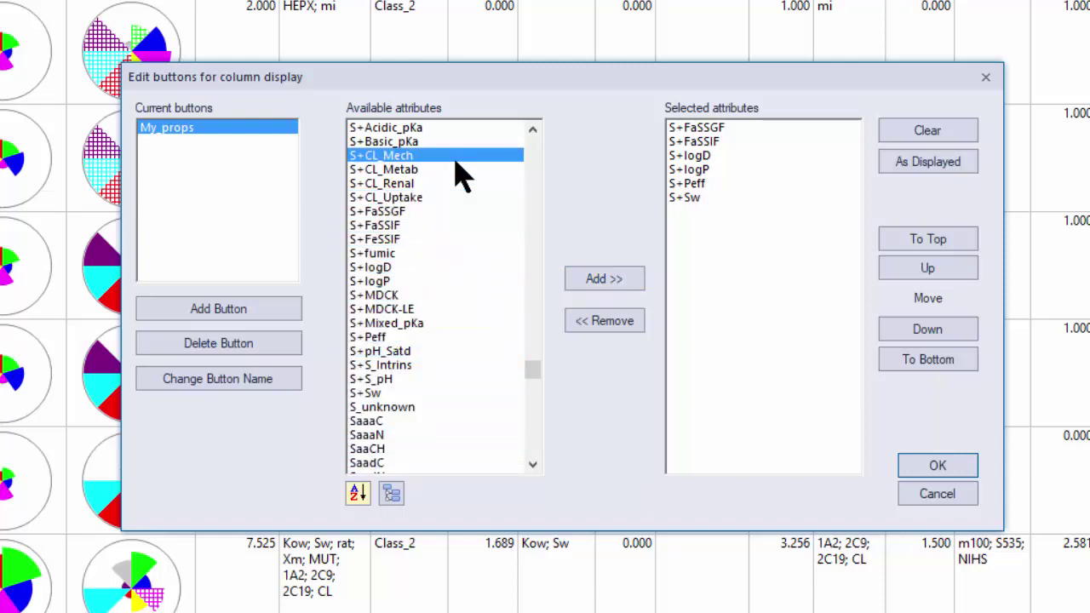
pyautogui.keyDown('shift'); pyautogui.click(456, 422); pyautogui.keyUp('shift')
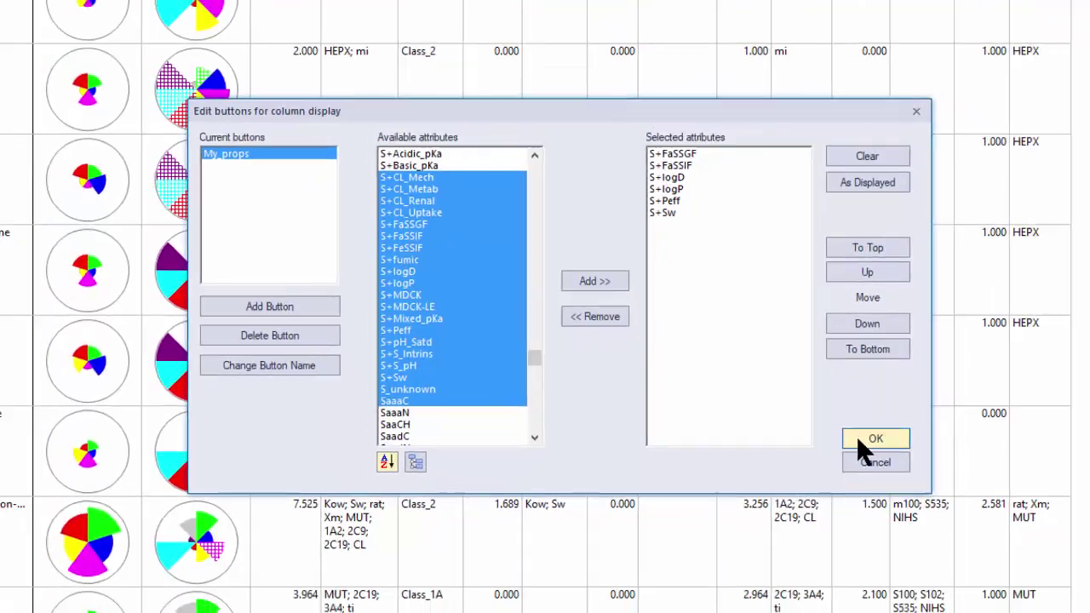
# Save the custom button setup and display the My_props columns in the spreadsheet
pyautogui.click(919, 469)
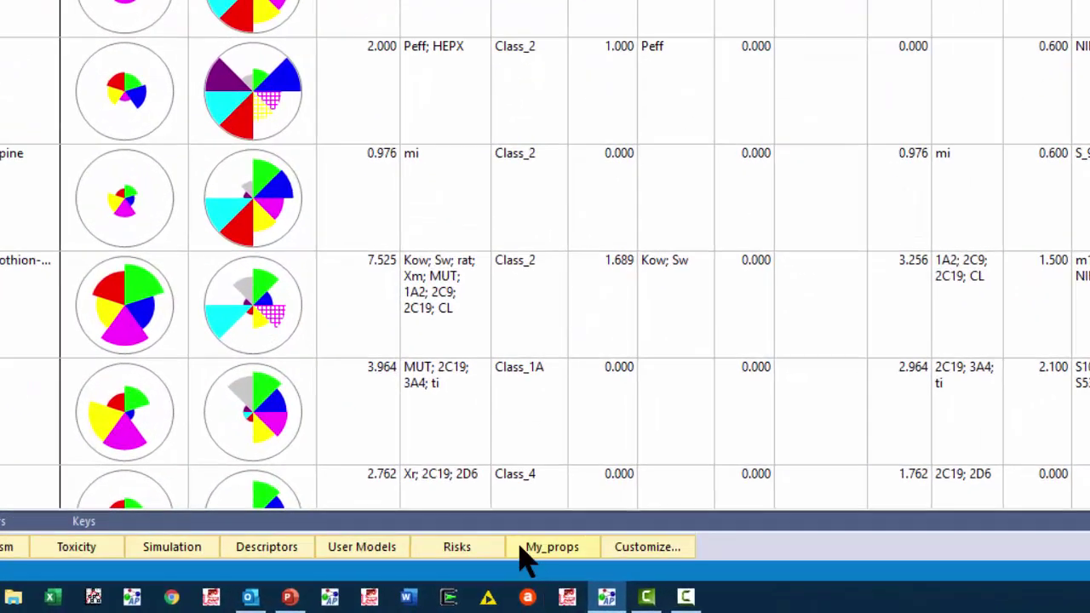
pyautogui.click(575, 552)
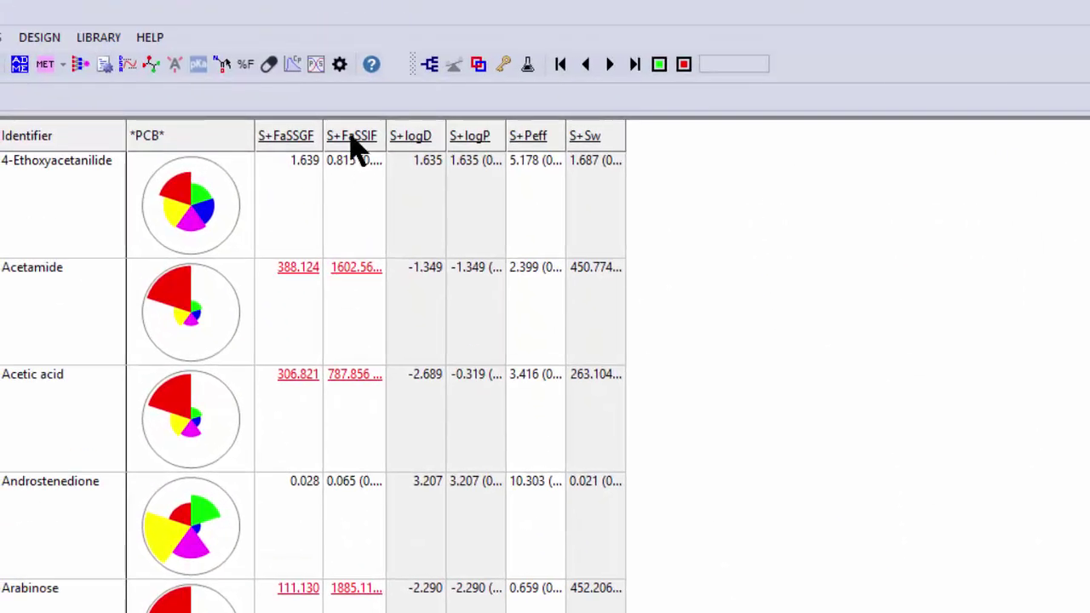
pyautogui.click(351, 142)
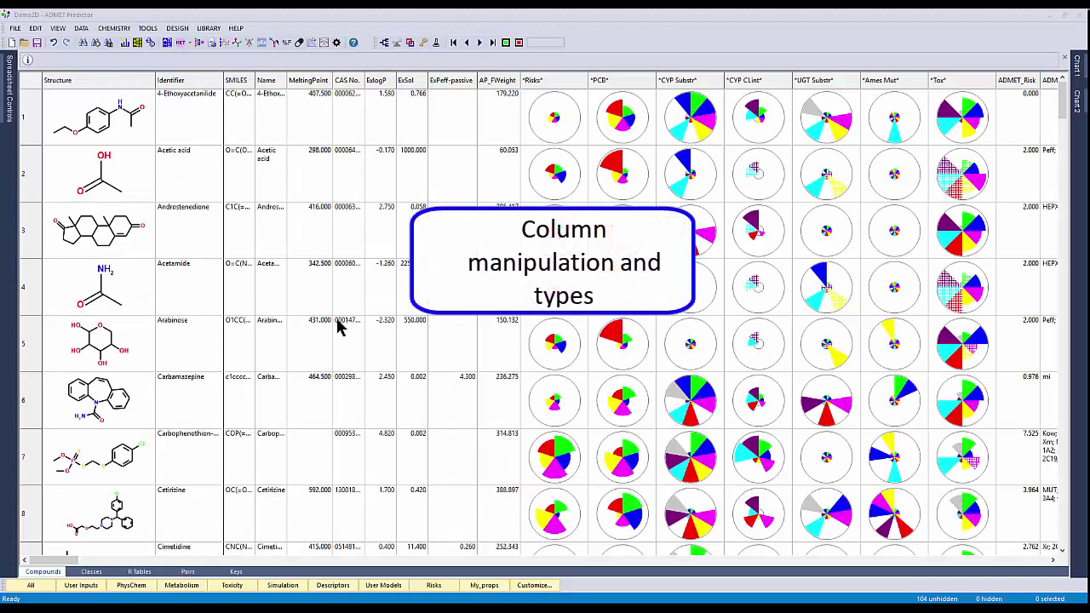
# Move the Acetamide row below Carbamazepine, and then up to the first row of the spreadsheet
pyautogui.click(144, 191)
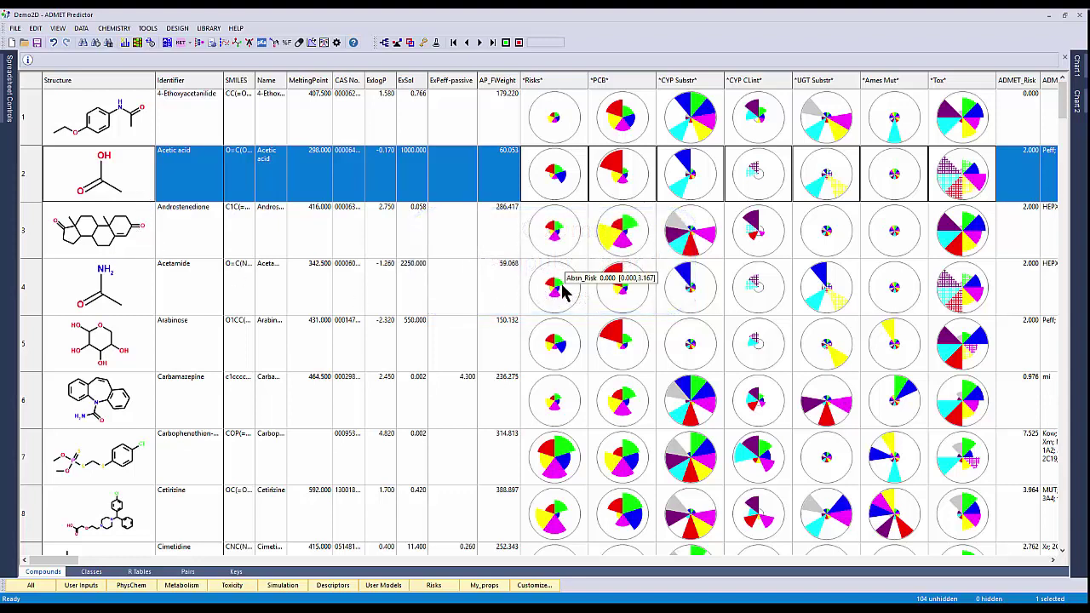
pyautogui.click(461, 310)
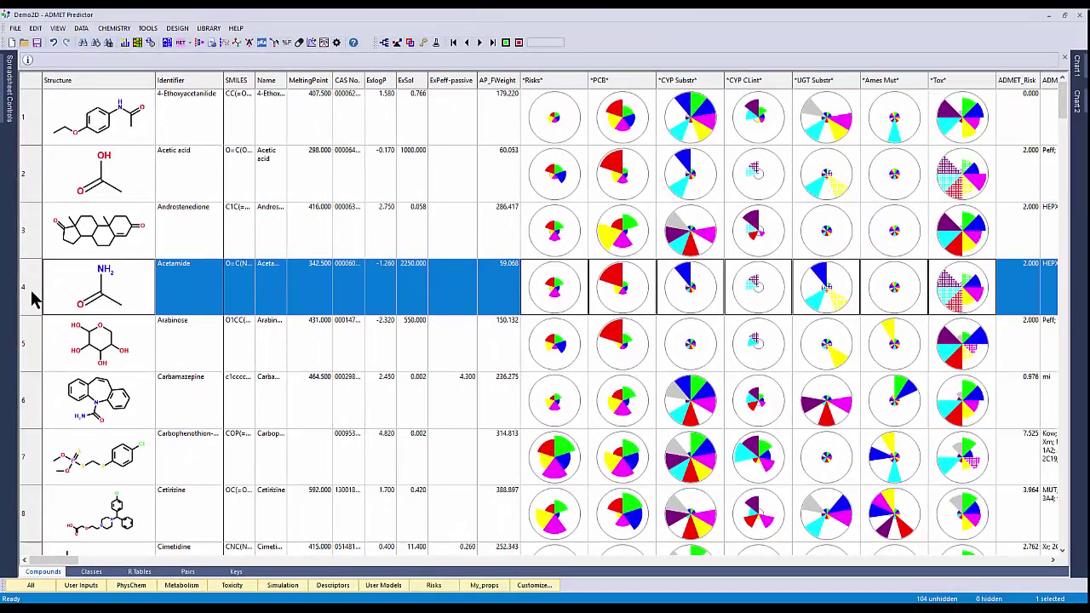
pyautogui.moveTo(32, 300); pyautogui.dragTo(28, 418)
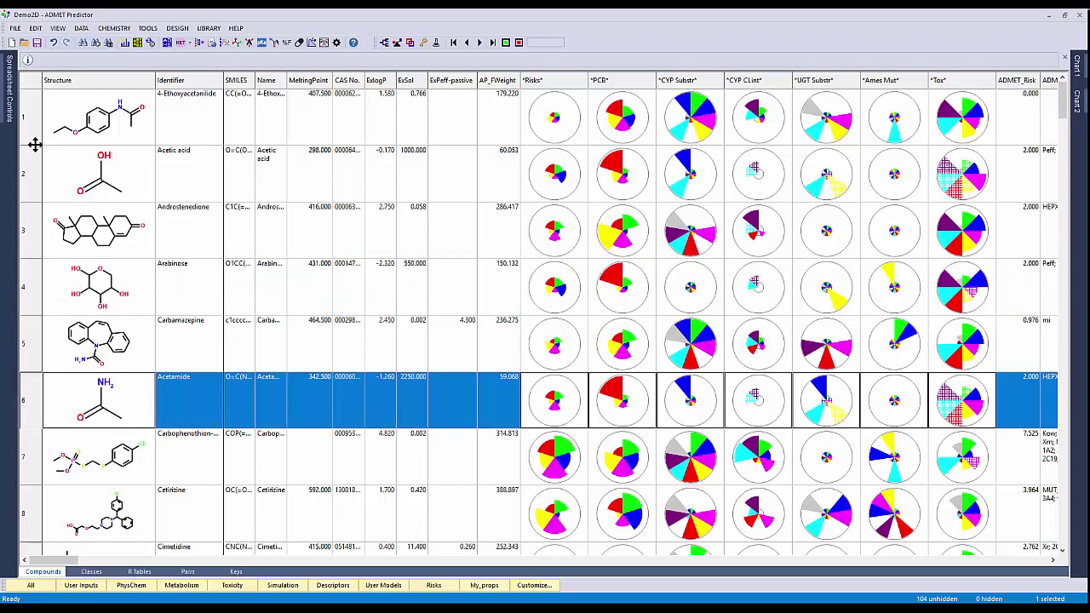
pyautogui.moveTo(31, 110); pyautogui.dragTo(31, 111)
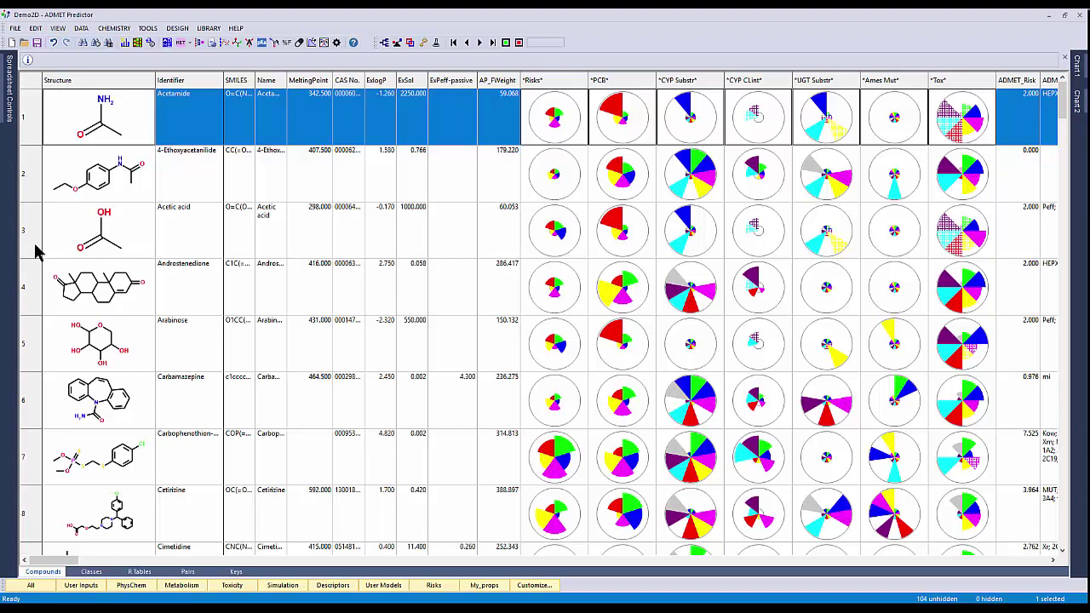
# Add the Acetic acid and Arabinose rows to the Acetamide selection and move all three to the top
pyautogui.keyDown('ctrl'); pyautogui.click(88, 245); pyautogui.keyUp('ctrl')
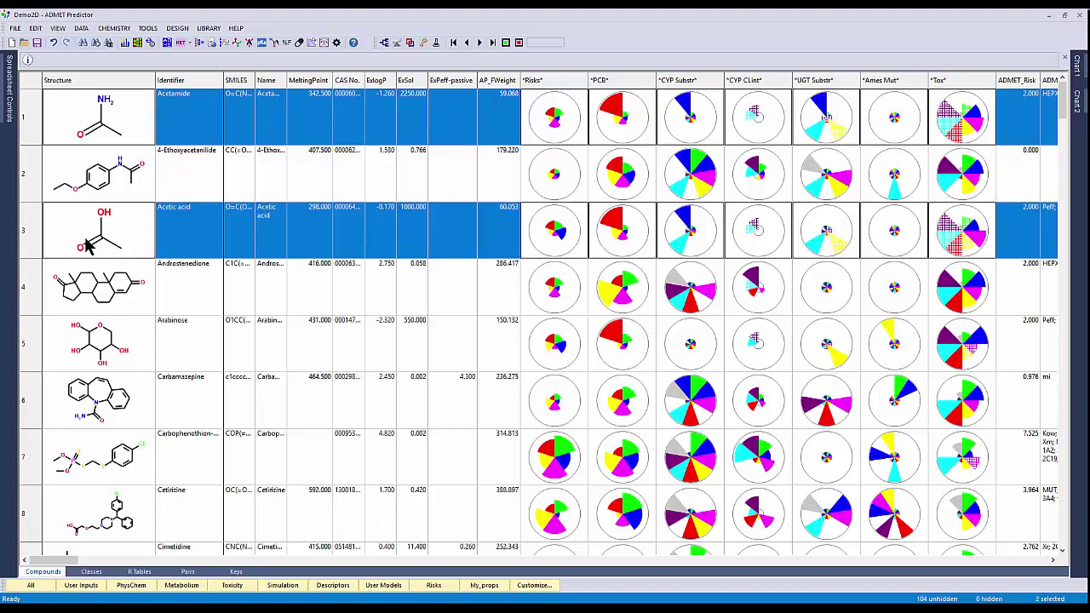
pyautogui.keyDown('ctrl'); pyautogui.click(133, 361); pyautogui.keyUp('ctrl')
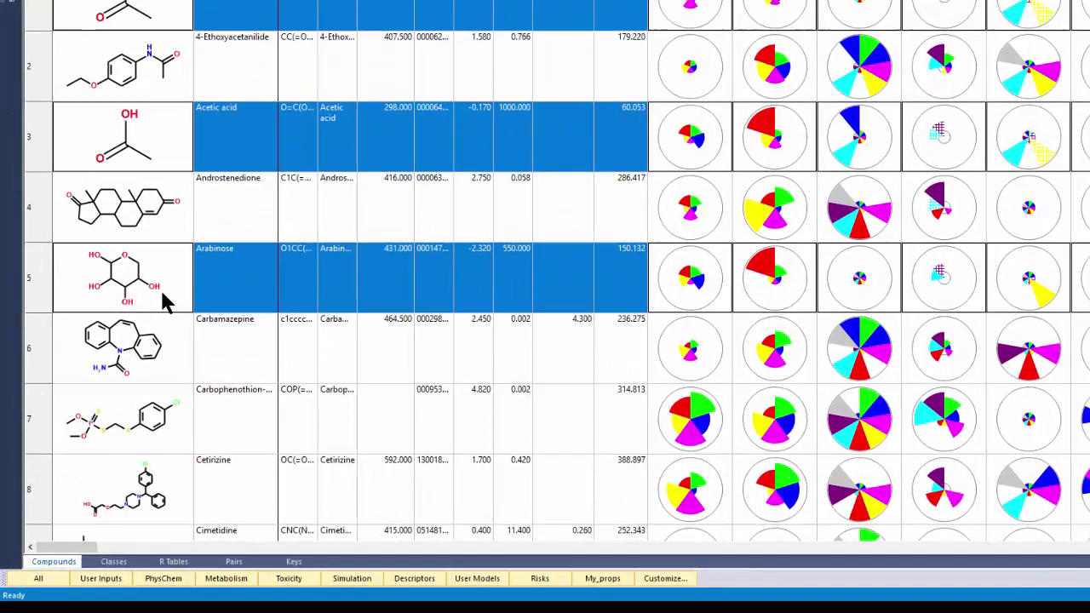
pyautogui.rightClick(133, 361)
pyautogui.moveTo(262, 211)
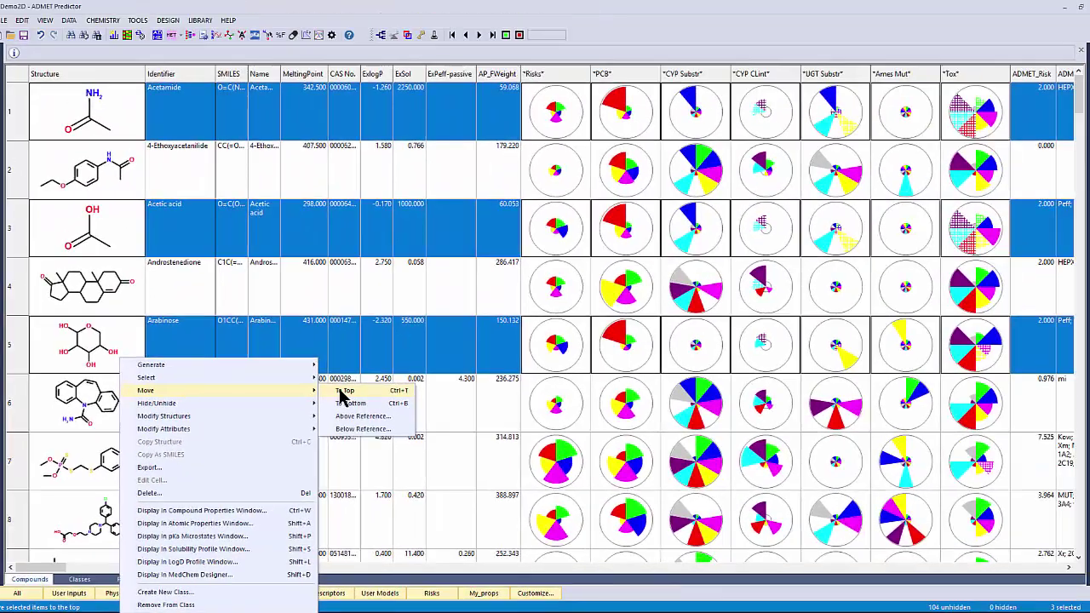
pyautogui.click(344, 391)
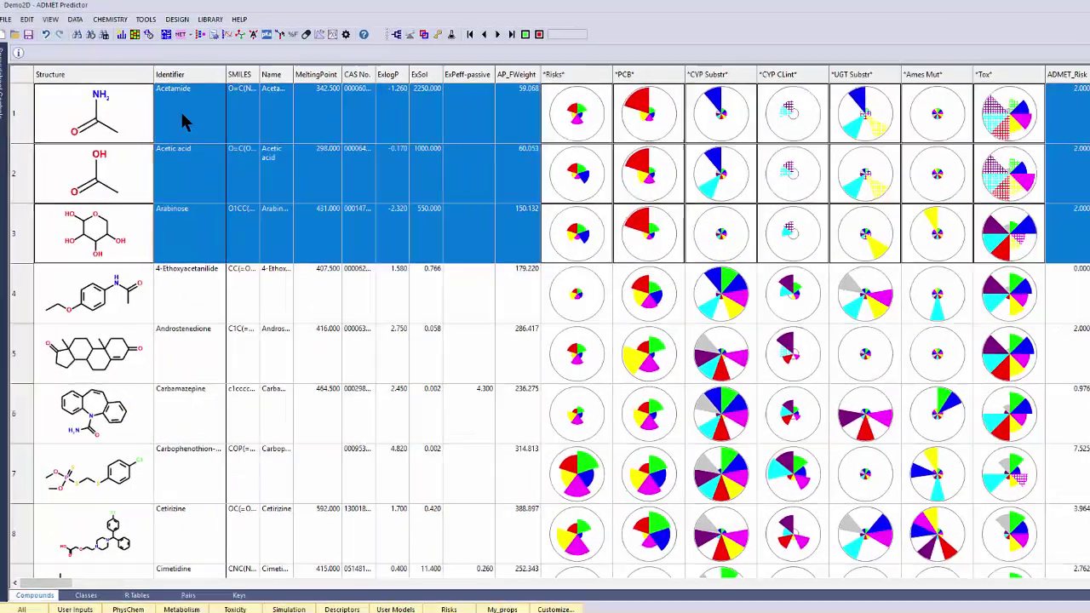
# Move the three selected rows above reference row number 6
pyautogui.rightClick(175, 121)
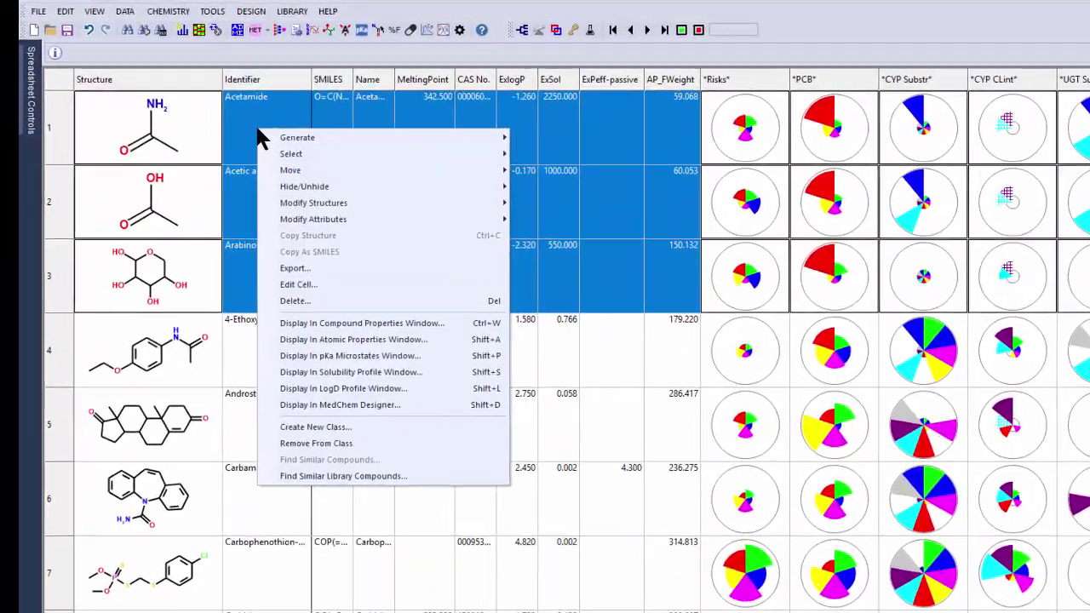
pyautogui.moveTo(292, 168)
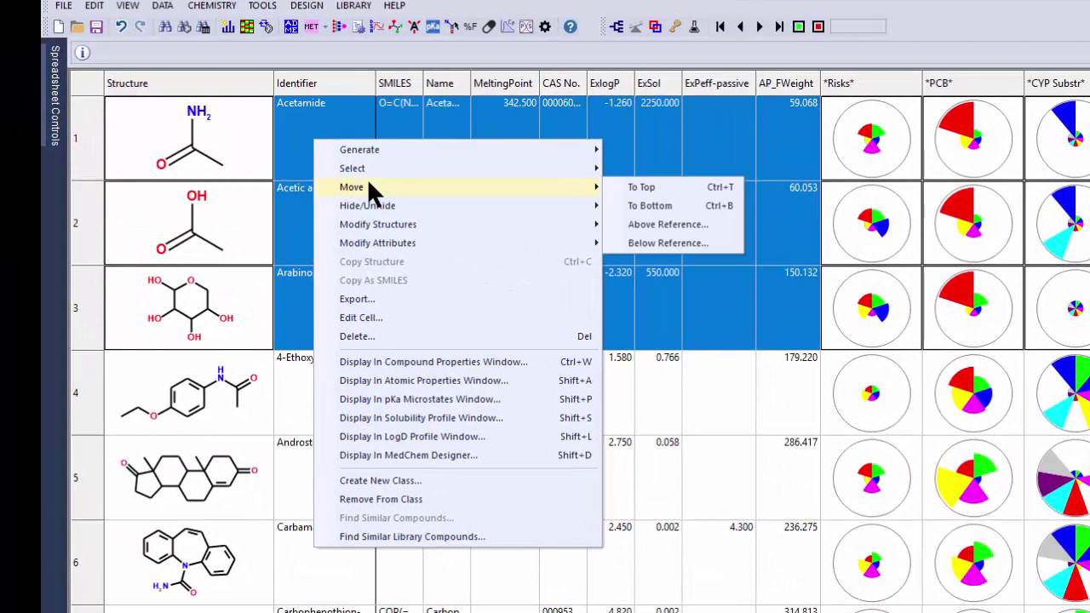
pyautogui.click(666, 225)
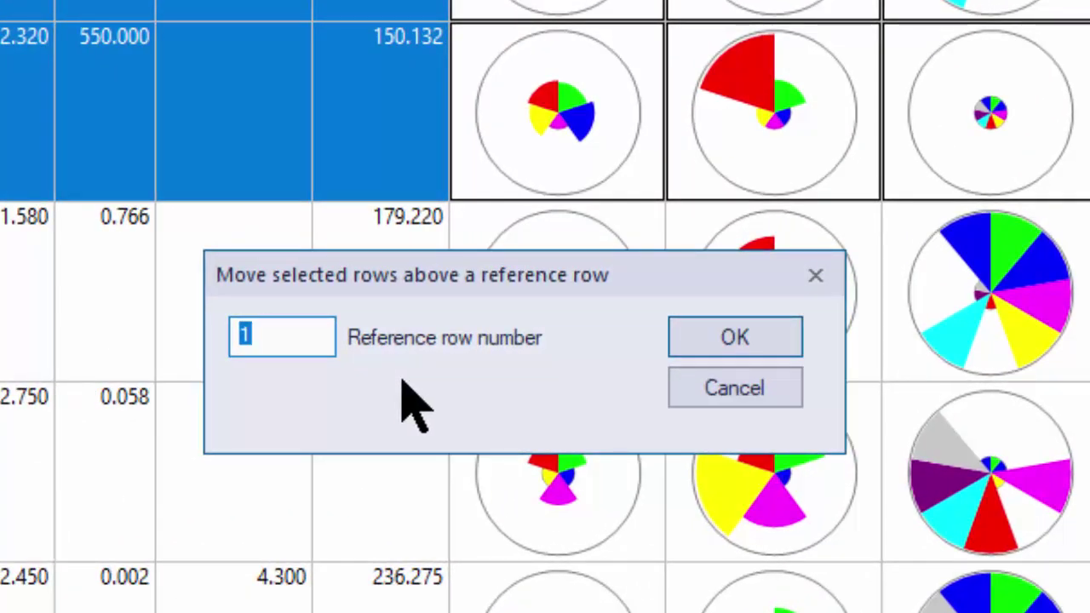
pyautogui.write('6')
pyautogui.click(718, 341)
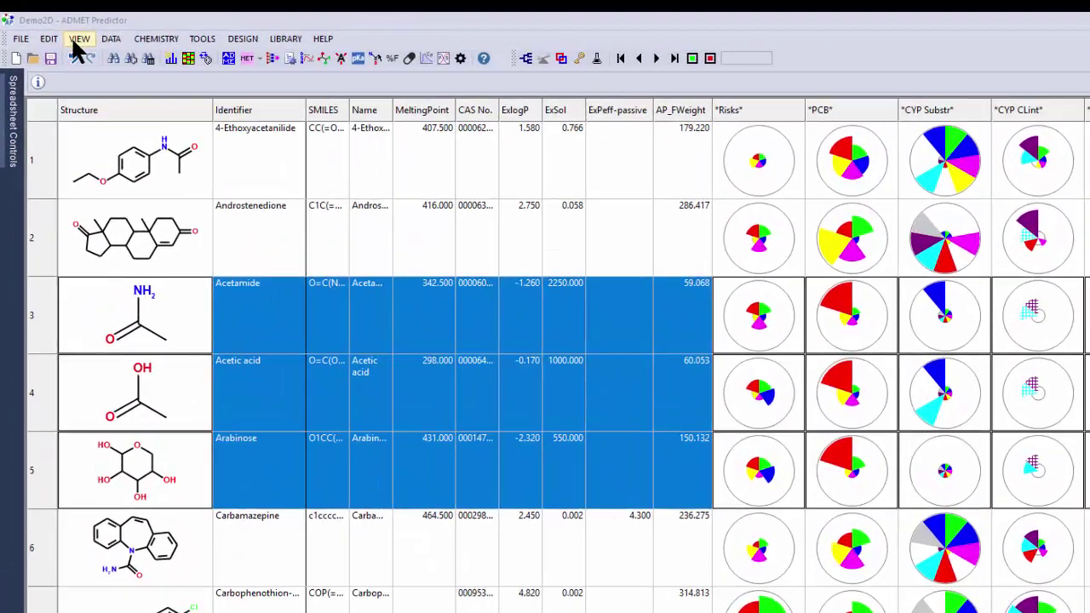
# Hide the unselected rows so only the three selected compounds show, and unhide all rows again
pyautogui.click(57, 28)
pyautogui.moveTo(143, 100)
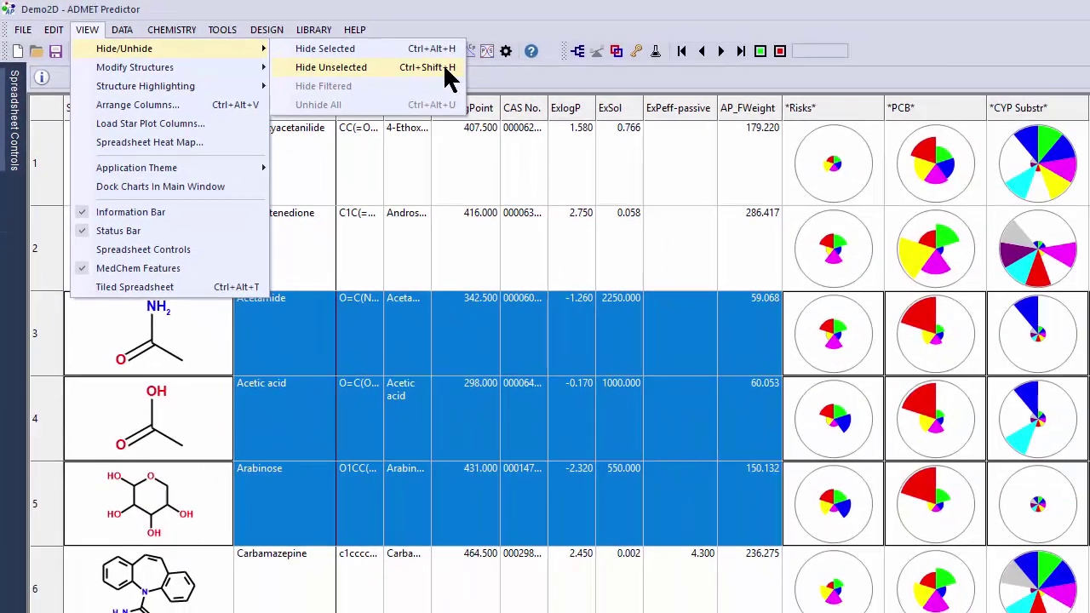
pyautogui.click(624, 117)
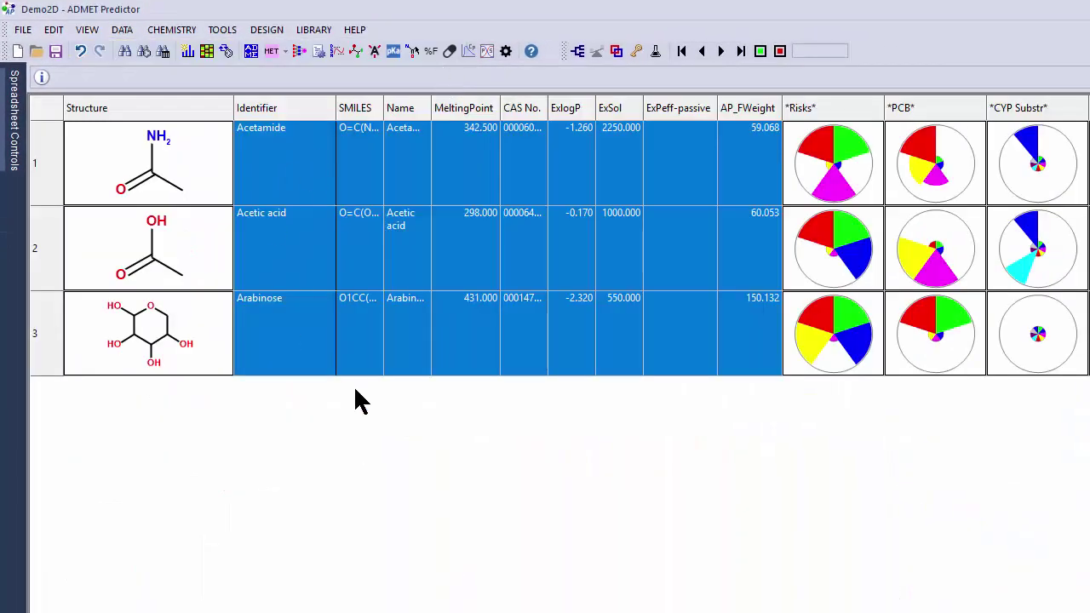
pyautogui.click(87, 33)
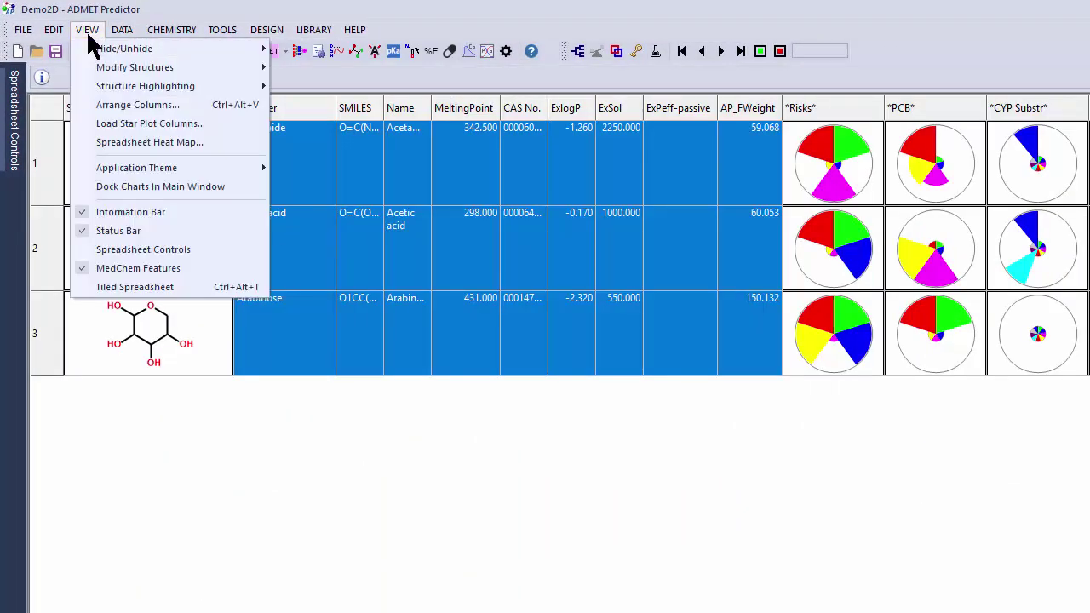
pyautogui.moveTo(90, 49)
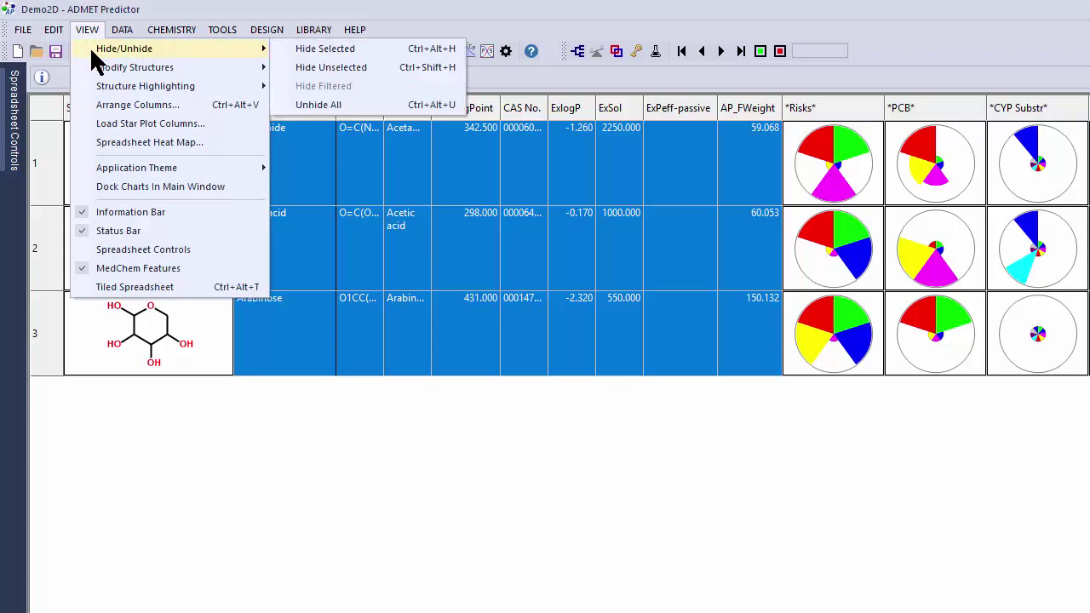
pyautogui.click(312, 109)
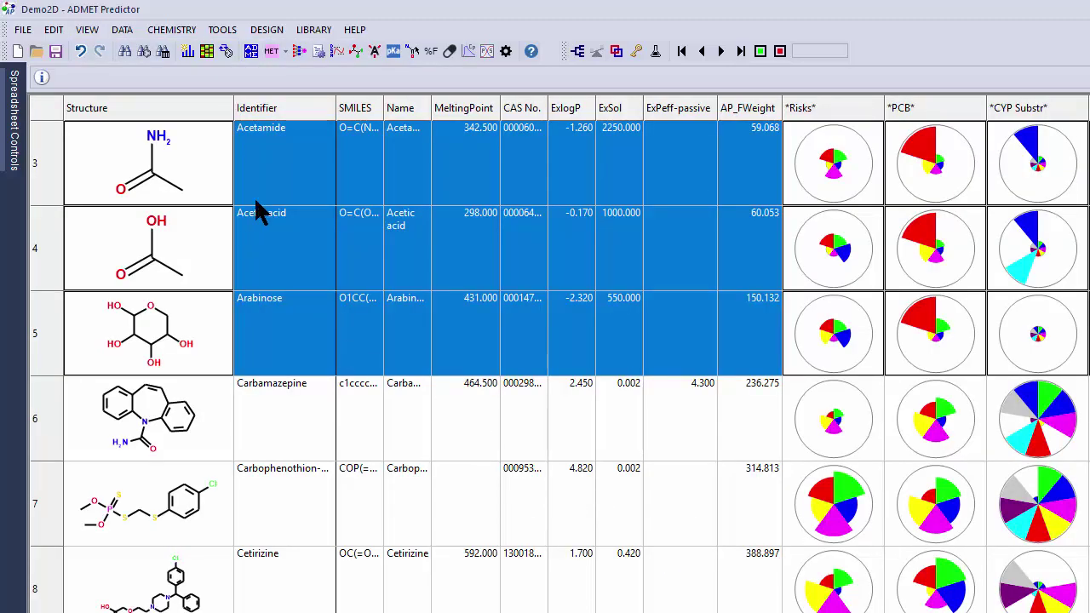
pyautogui.click(87, 29)
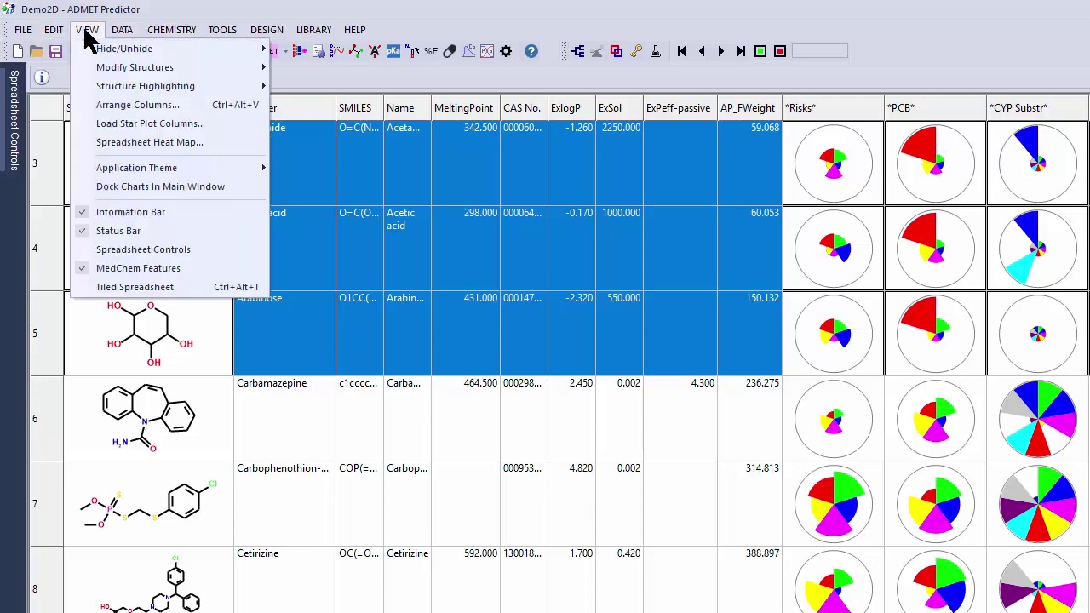
pyautogui.moveTo(115, 72)
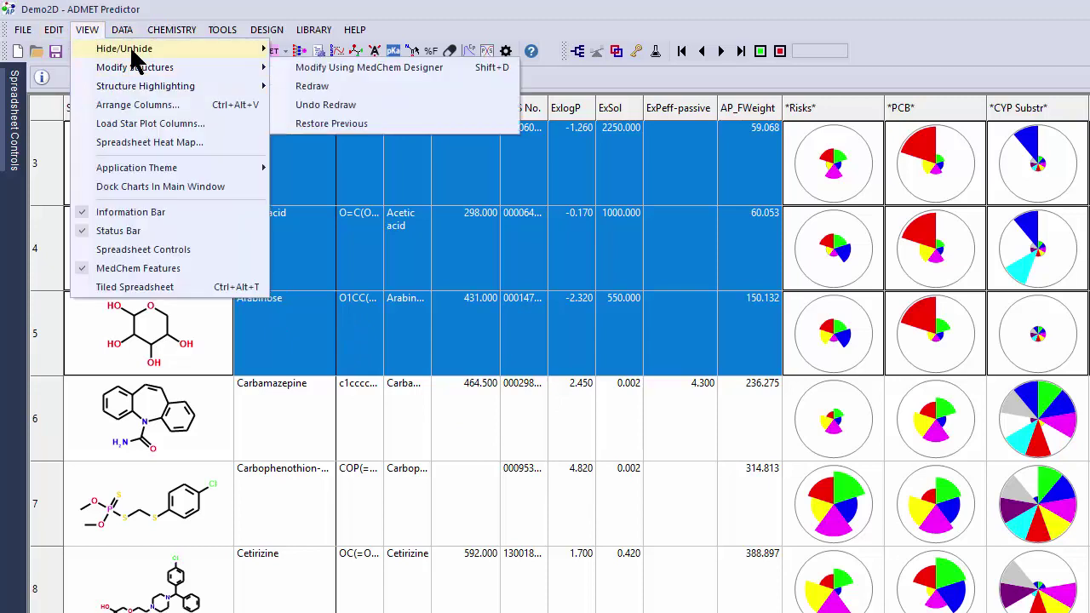
pyautogui.moveTo(198, 51)
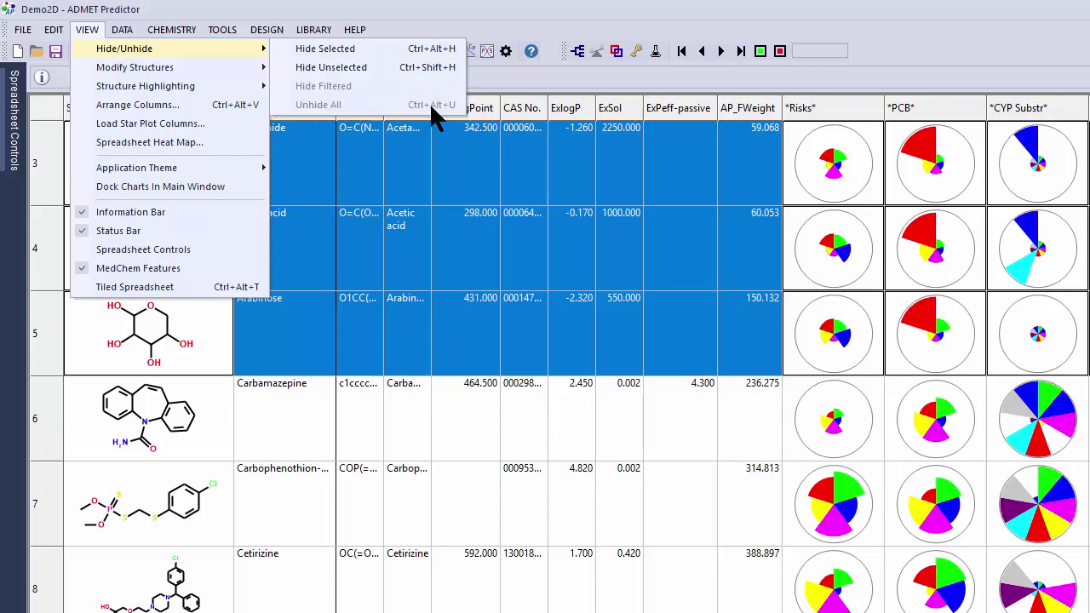
pyautogui.click(603, 389)
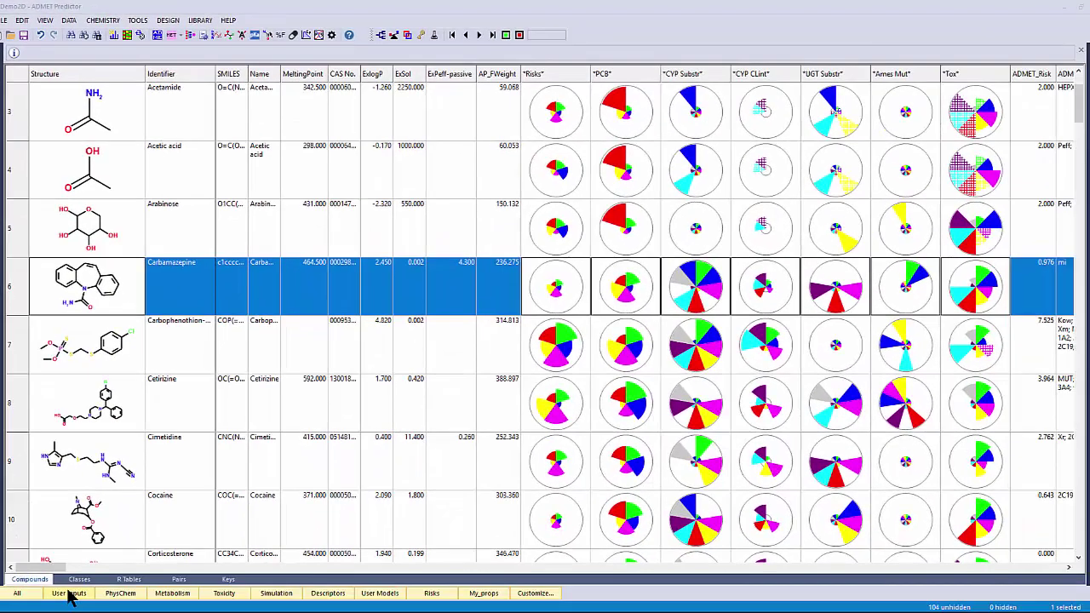
# Display the User Inputs columns and cycle the ExSol sort through ascending, descending and unsorted order
pyautogui.click(70, 595)
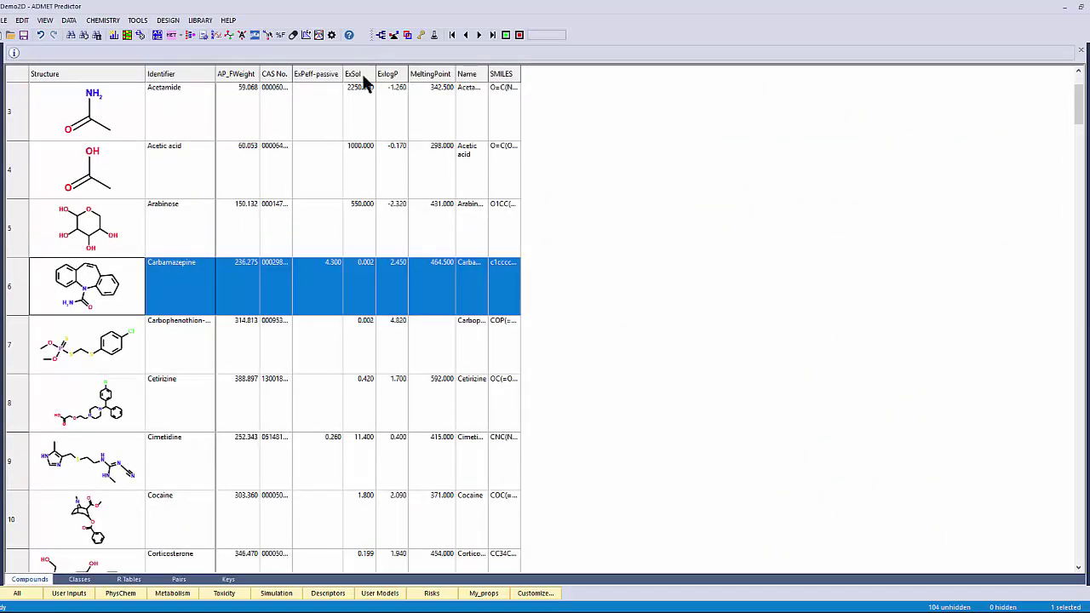
pyautogui.click(363, 77)
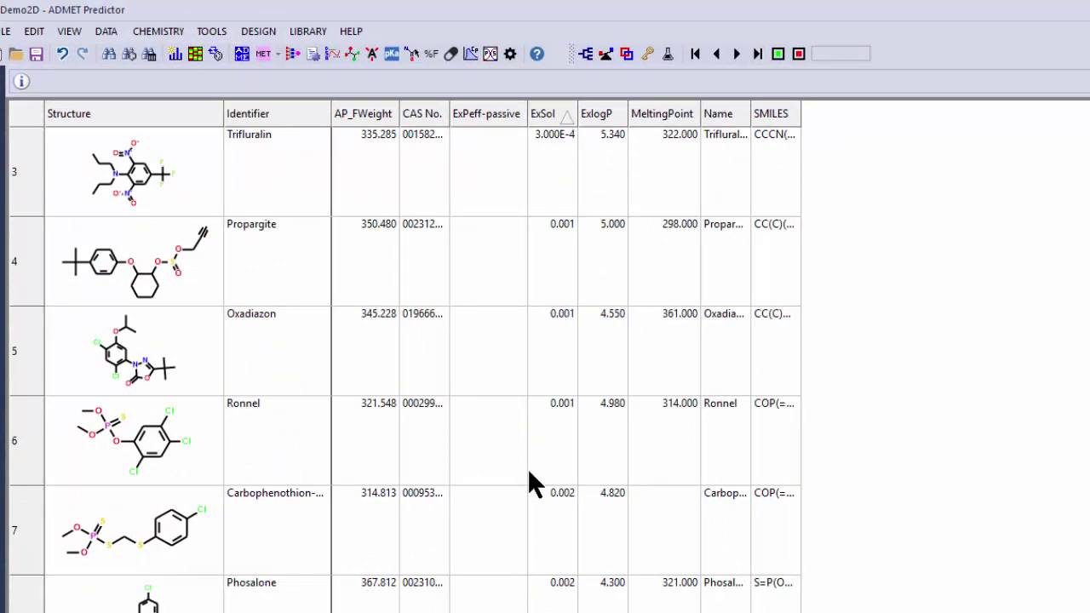
pyautogui.click(549, 117)
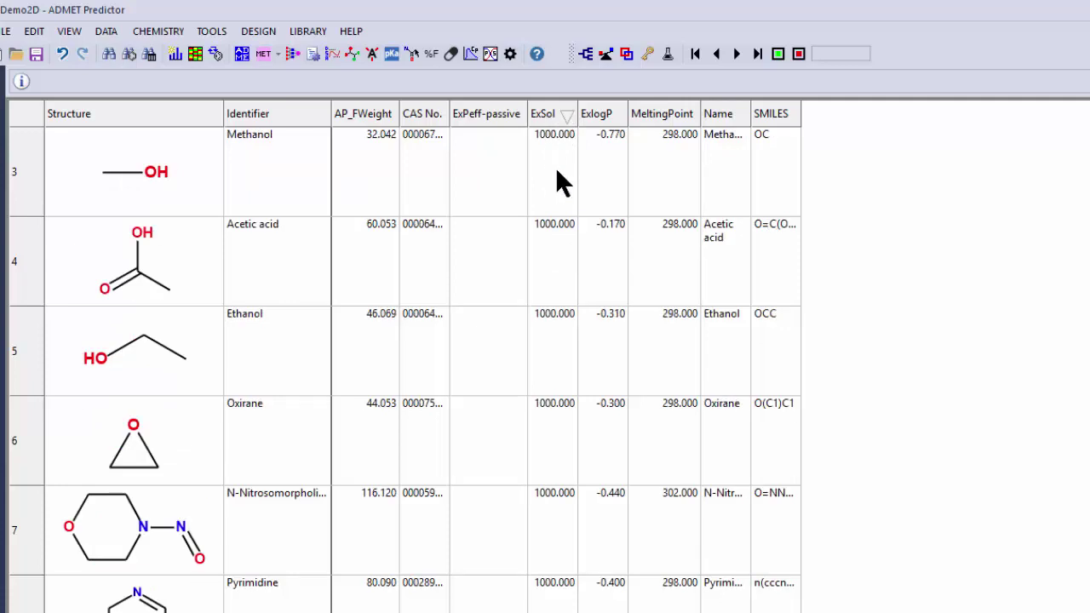
pyautogui.click(551, 114)
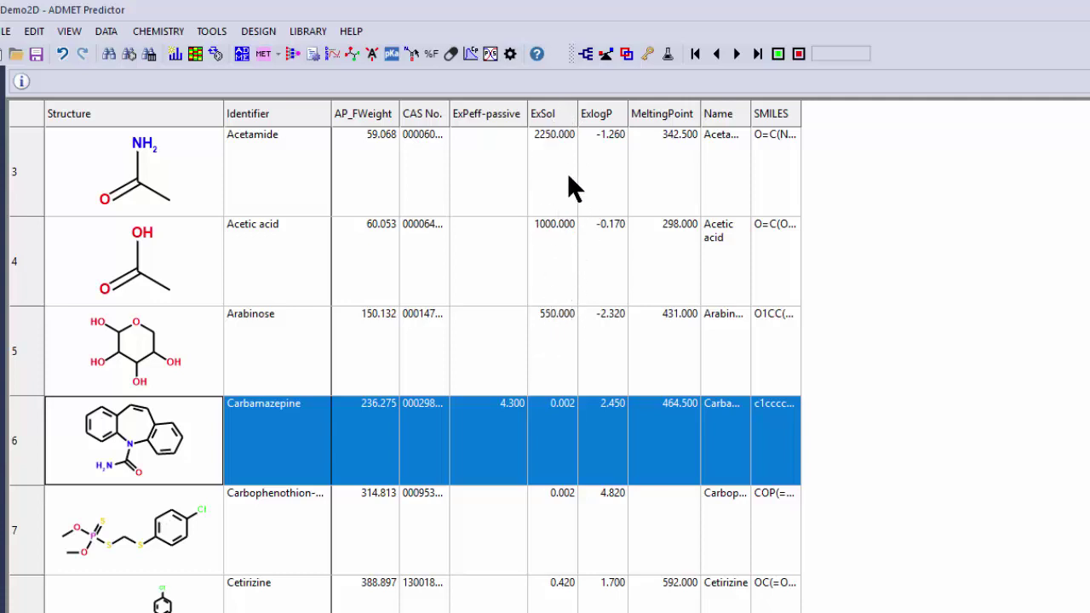
# Sort the rows by ExSol and ExlogP in ascending order, and restore the original row order
pyautogui.click(545, 113)
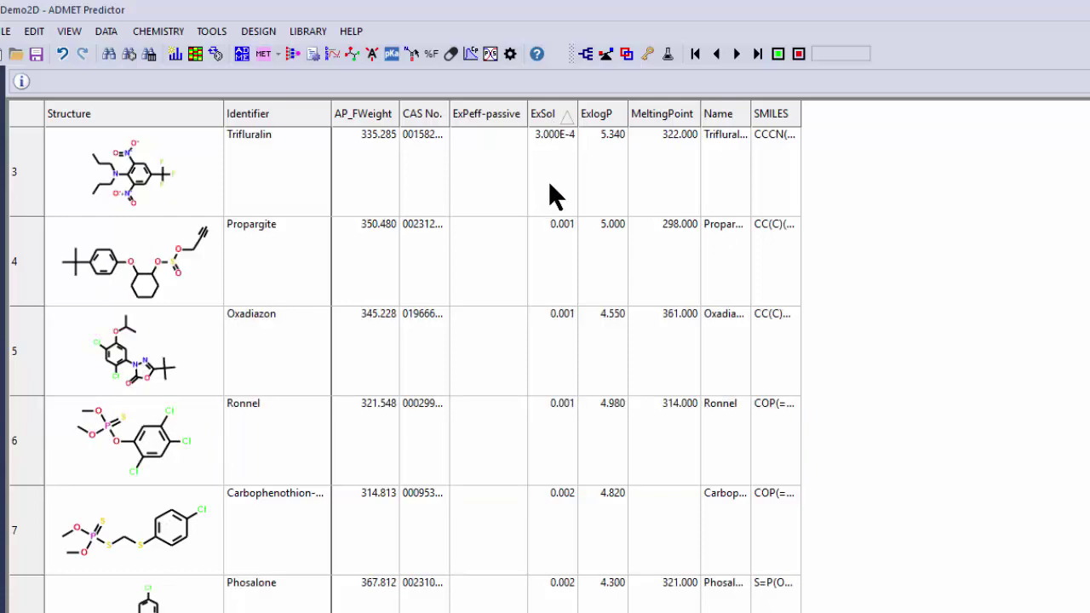
pyautogui.click(596, 114)
pyautogui.click(110, 29)
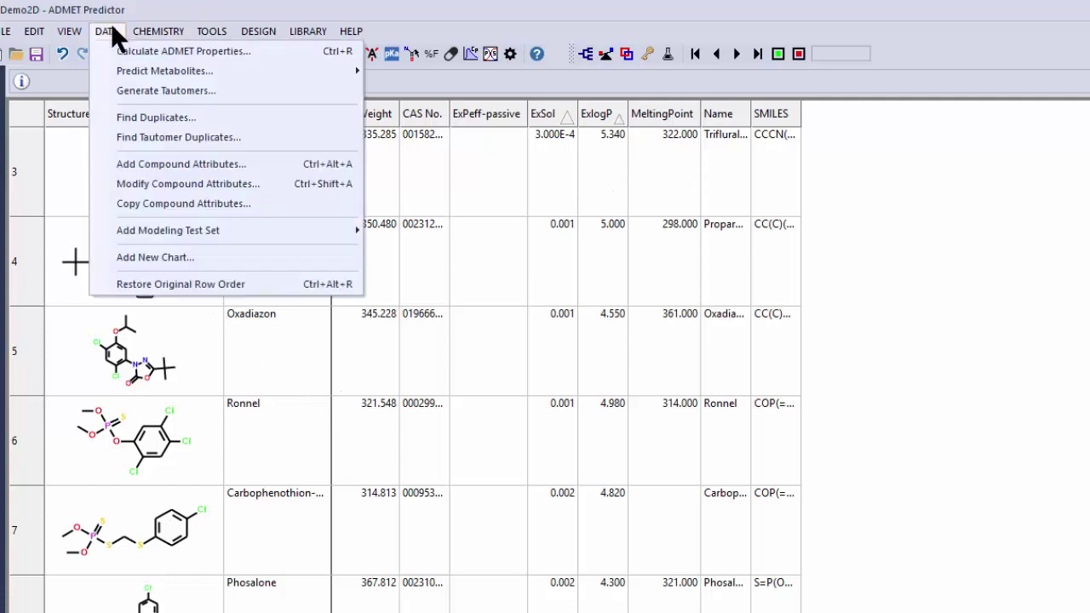
pyautogui.click(143, 287)
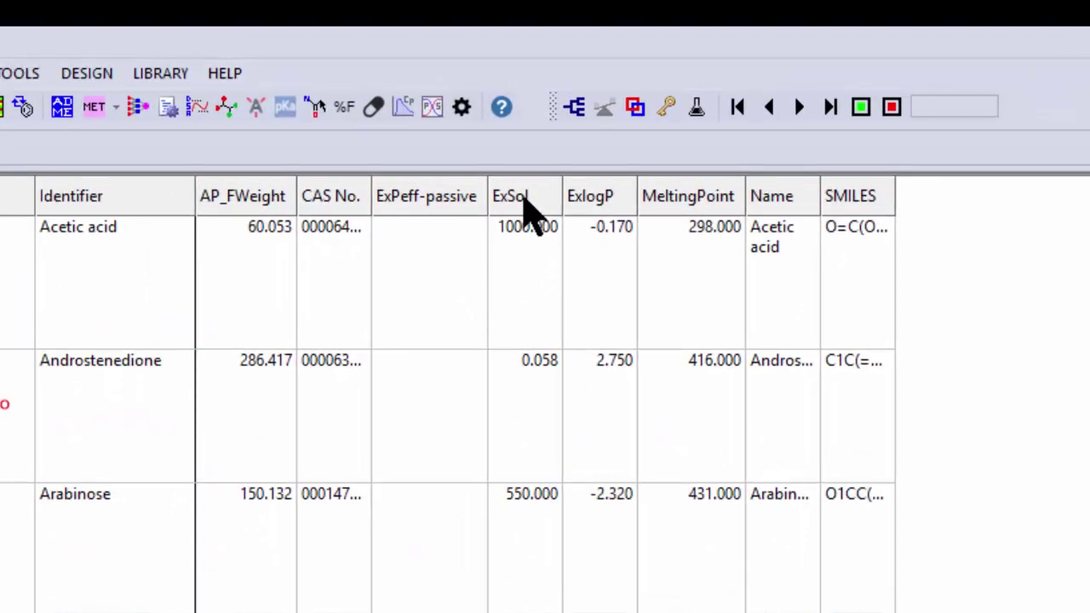
# Reposition the ExSol column within the spreadsheet, placing it finally between CAS No. and ExPeff-passive
pyautogui.moveTo(523, 198); pyautogui.dragTo(321, 190)
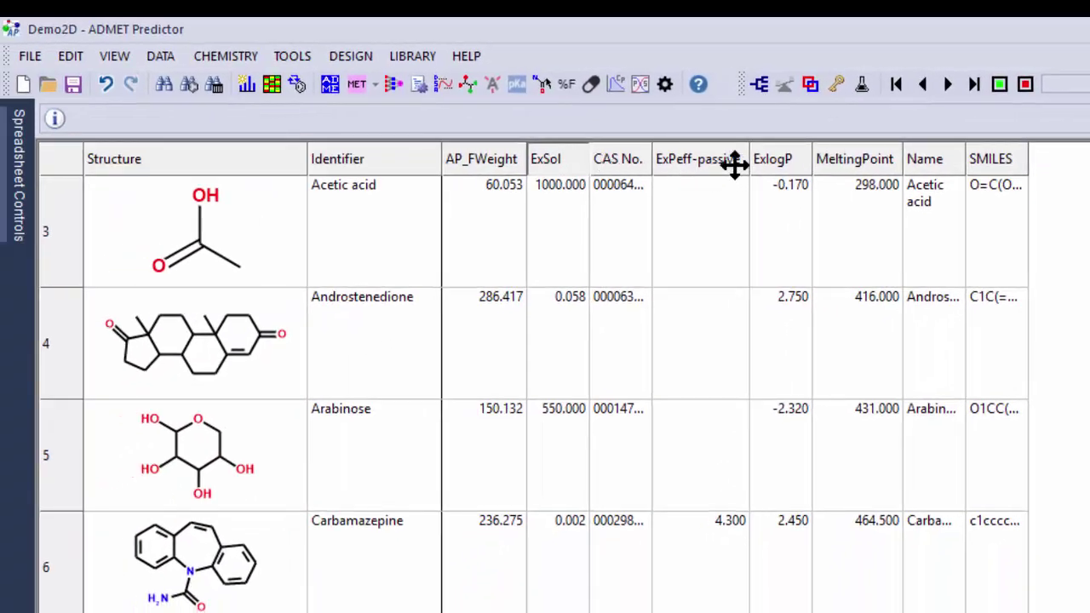
pyautogui.moveTo(734, 164); pyautogui.dragTo(734, 159)
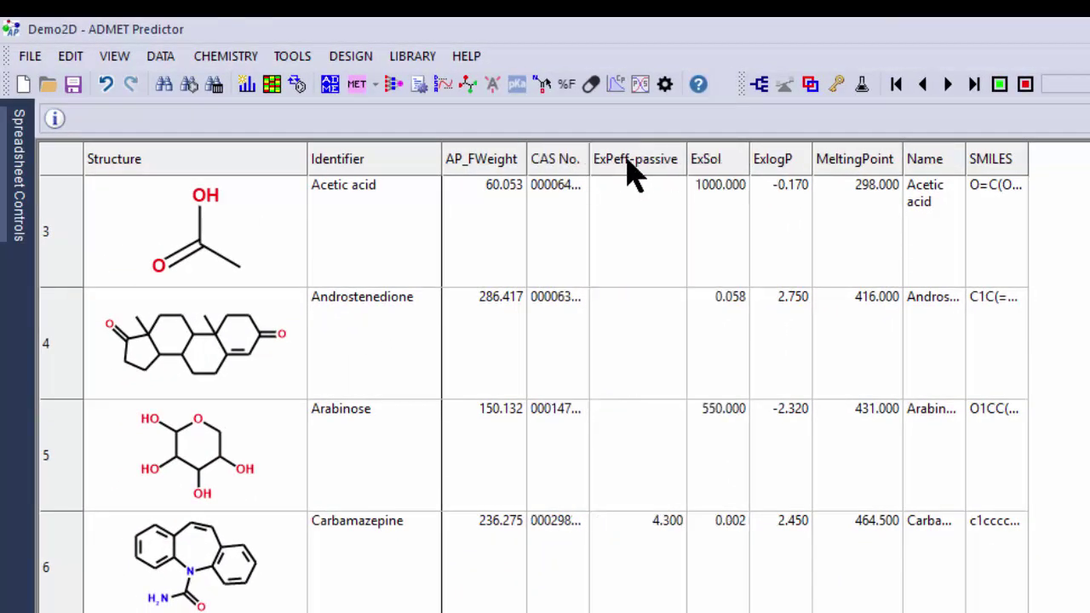
pyautogui.moveTo(718, 168); pyautogui.dragTo(603, 159)
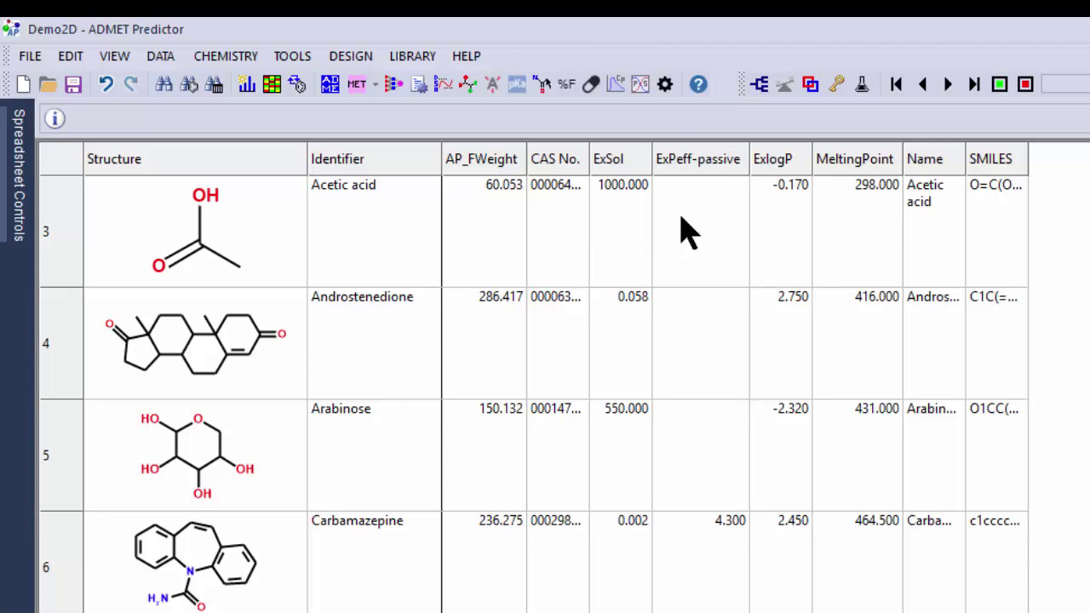
# Pin the MeltingPoint column and display the PhysChem property columns
pyautogui.rightClick(852, 174)
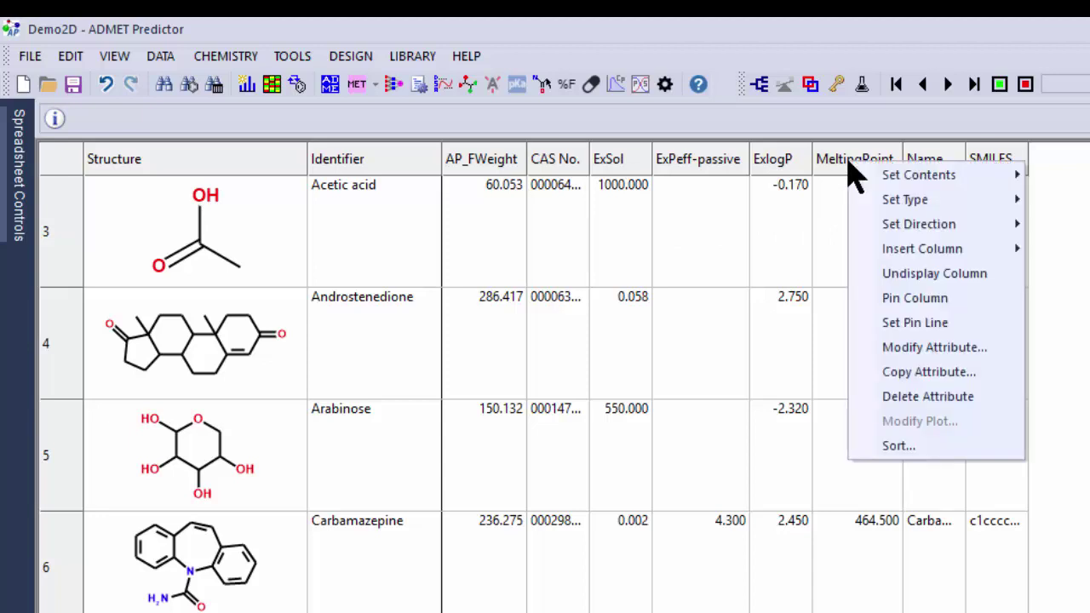
pyautogui.click(911, 298)
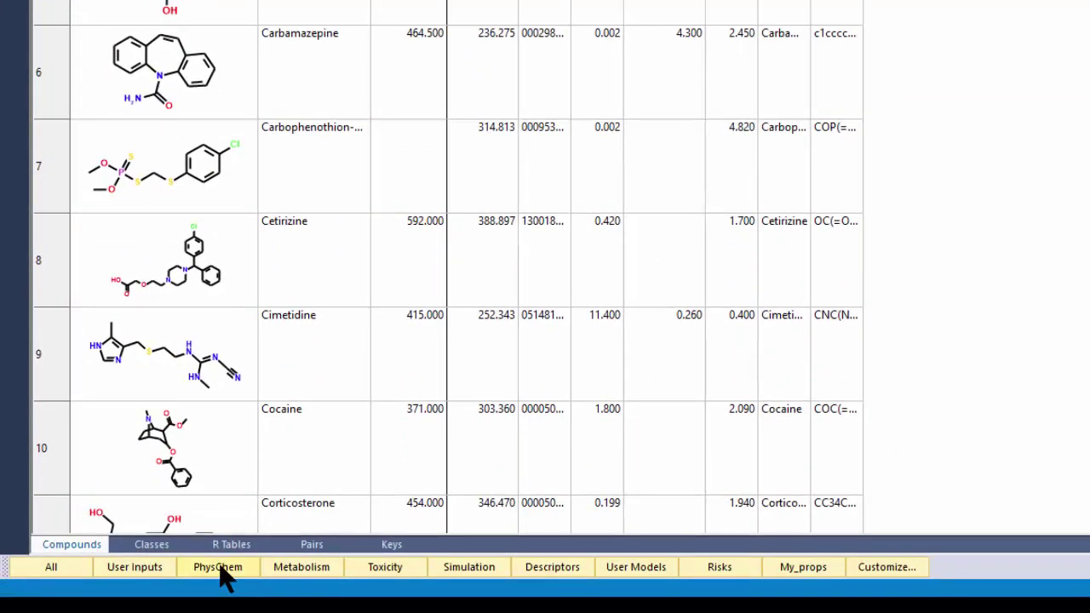
pyautogui.click(221, 575)
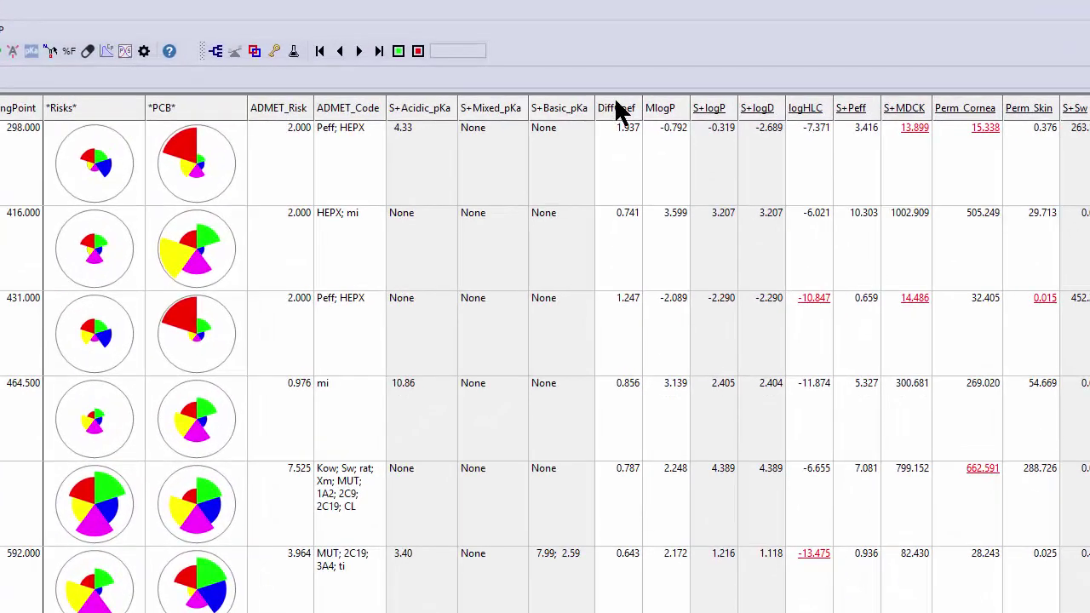
# Move the DiffCoef and MlogP columns before *Risks*, and switch to the Metabolism columns and back to PhysChem
pyautogui.moveTo(626, 121); pyautogui.dragTo(77, 112)
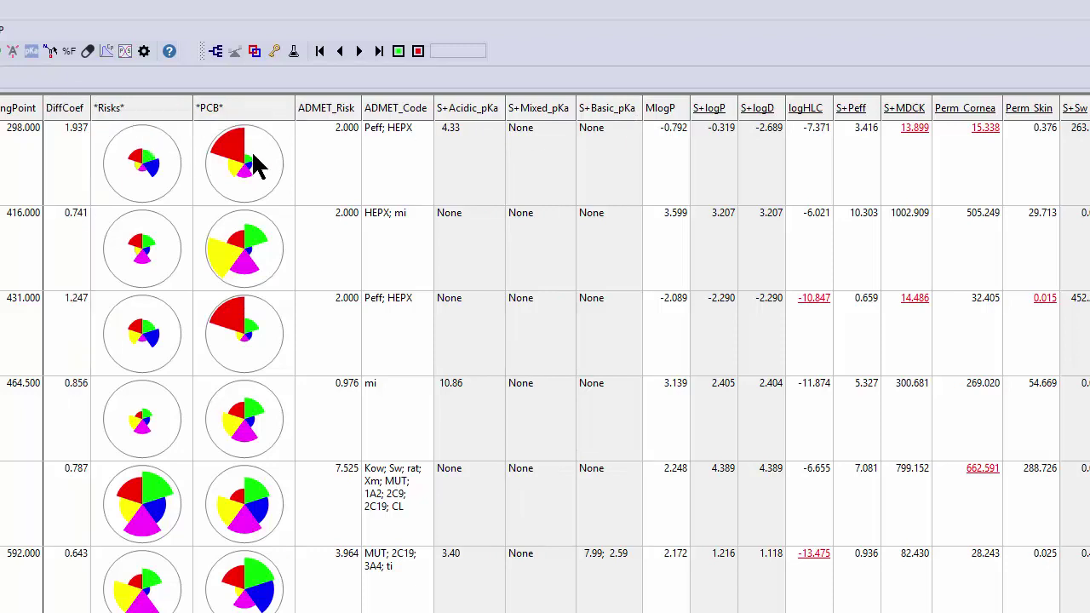
pyautogui.moveTo(657, 115); pyautogui.dragTo(107, 112)
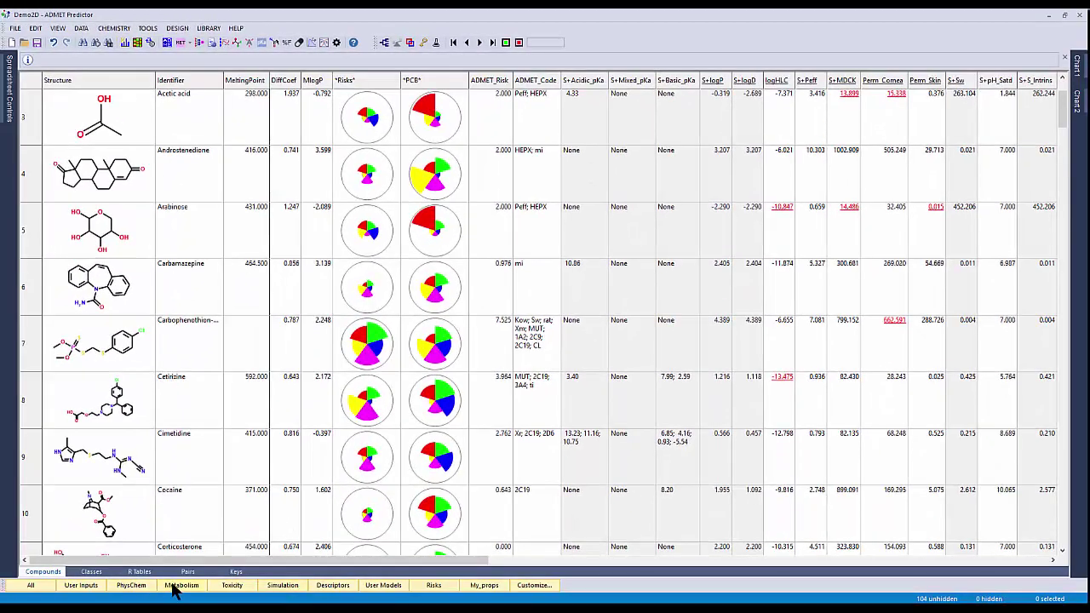
pyautogui.click(177, 588)
pyautogui.click(151, 586)
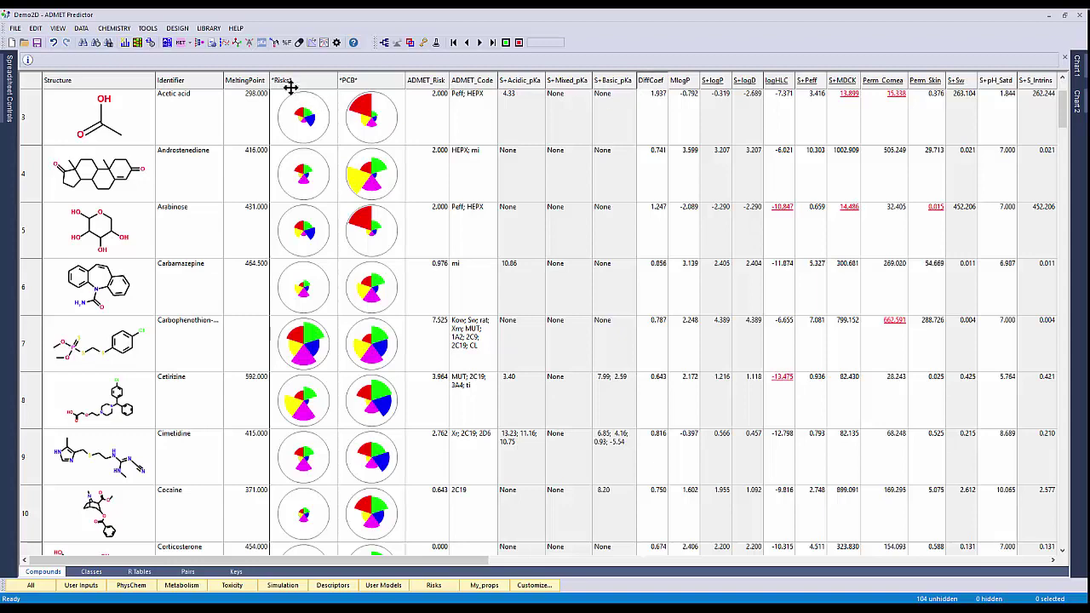
# Move DiffCoef and MlogP before *Risks* with the pin line set at MlogP, and check the pinning across the Metabolism and PhysChem columns
pyautogui.moveTo(278, 80); pyautogui.dragTo(274, 80)
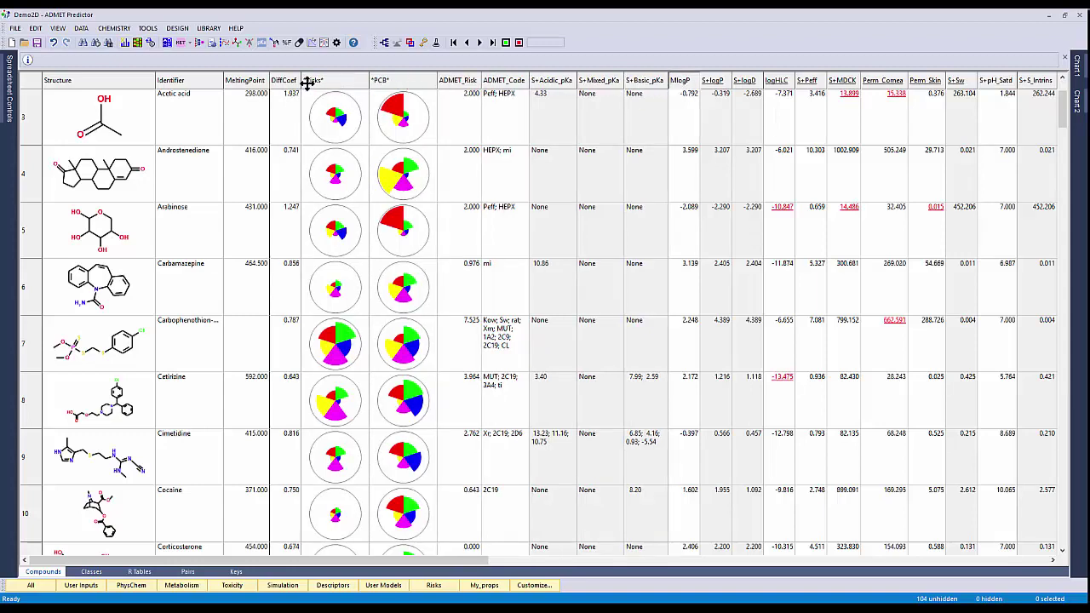
pyautogui.moveTo(307, 82); pyautogui.dragTo(308, 81)
pyautogui.rightClick(322, 85)
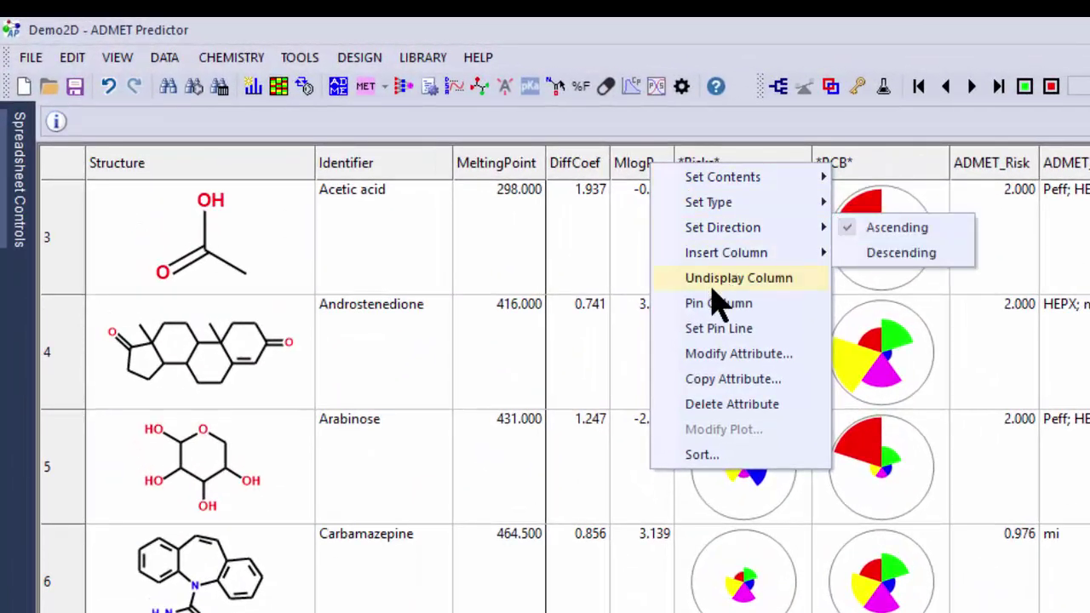
pyautogui.click(714, 330)
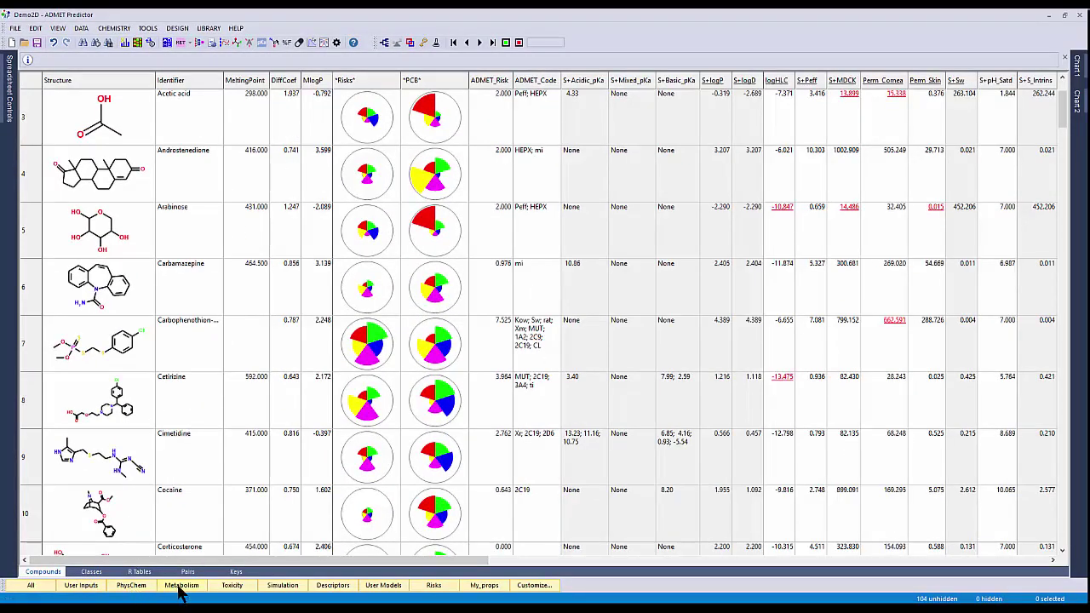
pyautogui.click(181, 587)
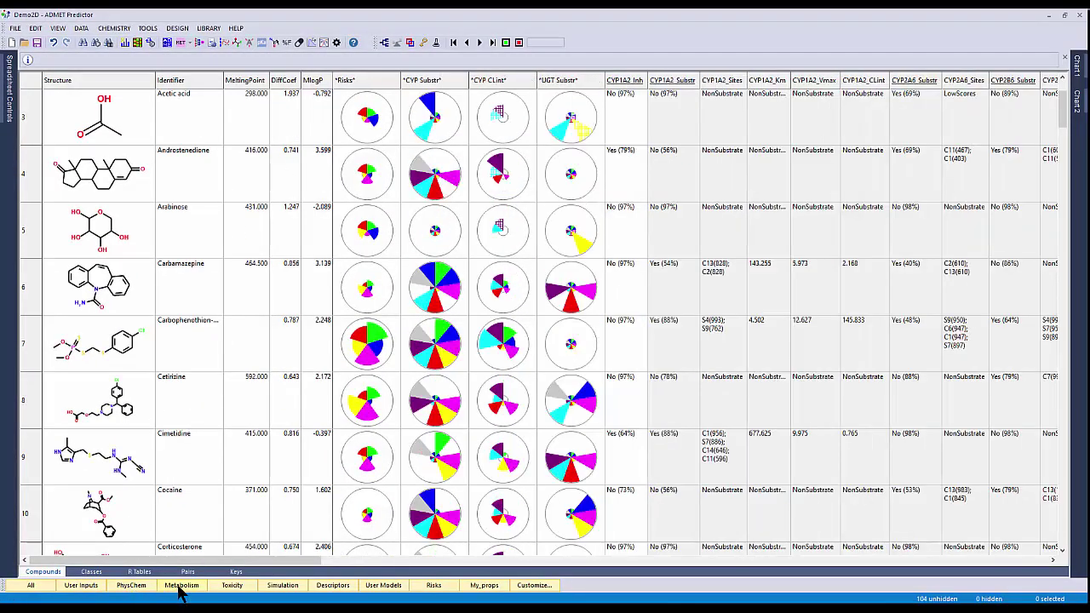
pyautogui.click(132, 586)
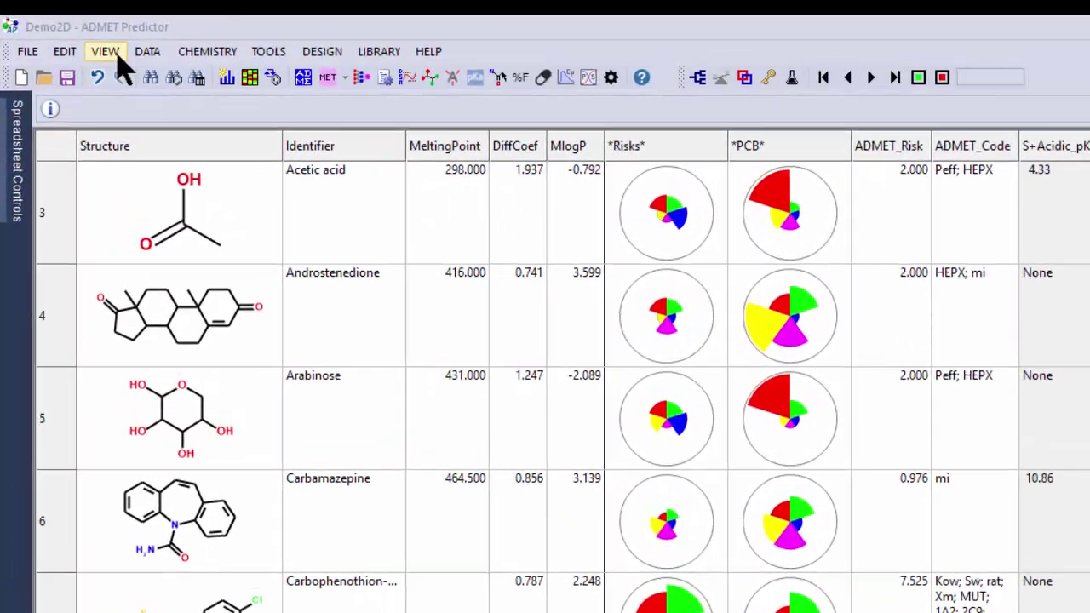
# Rearrange the displayed columns so that S+Peff through SolFactor come first, and place Identifier directly after Structure
pyautogui.click(92, 44)
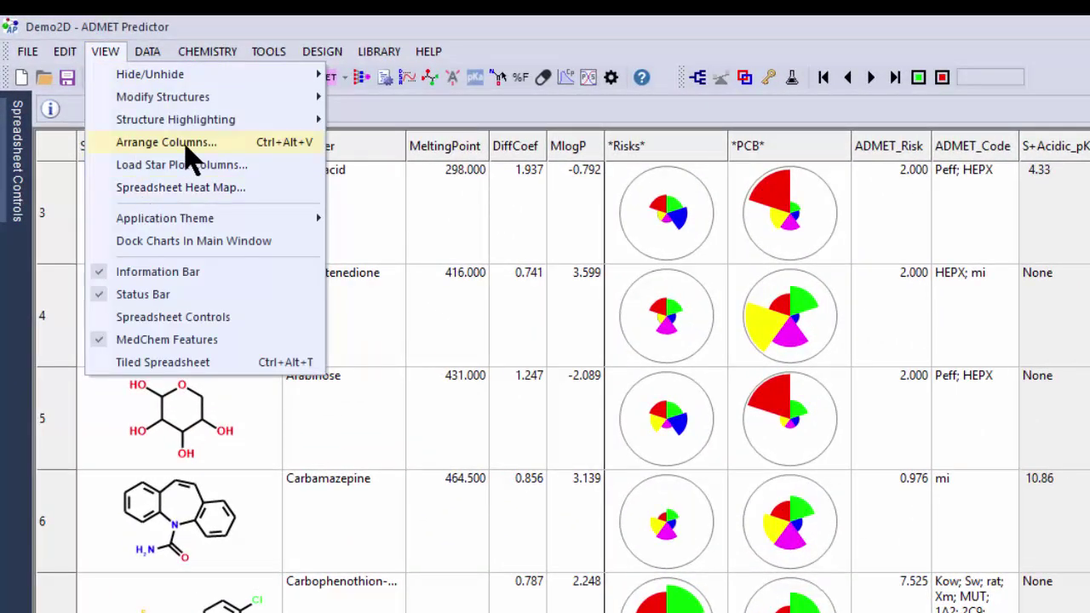
pyautogui.click(296, 145)
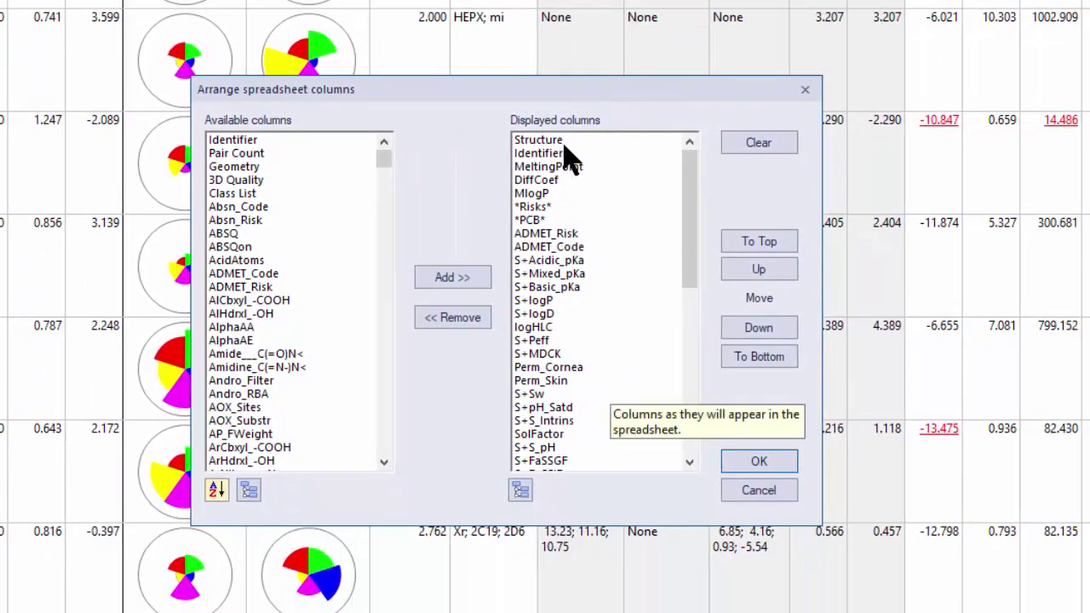
pyautogui.moveTo(686, 231); pyautogui.dragTo(697, 197)
pyautogui.moveTo(556, 341); pyautogui.dragTo(578, 439)
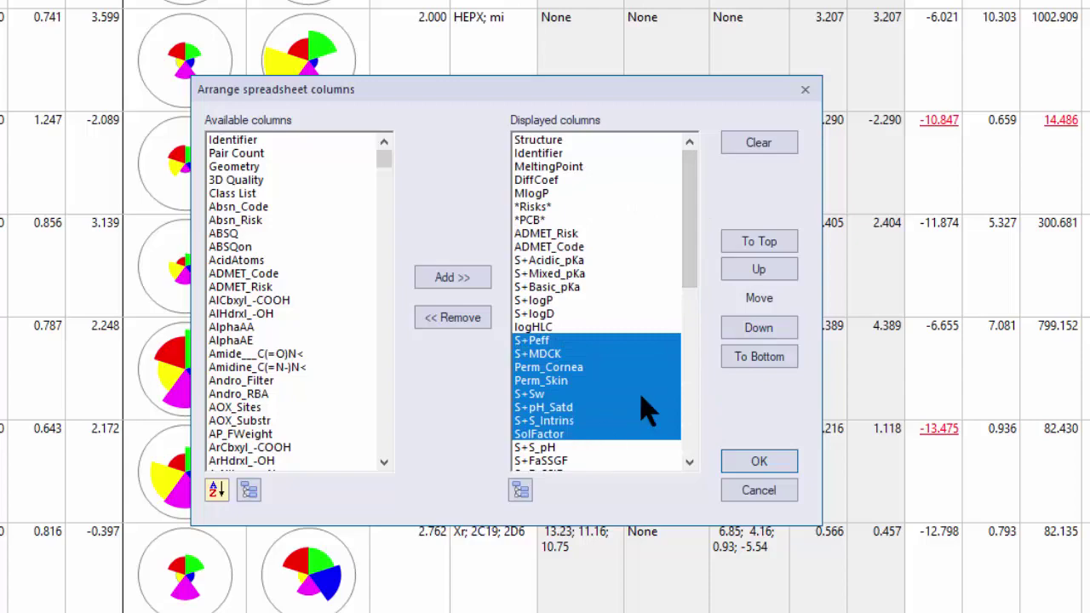
pyautogui.click(782, 243)
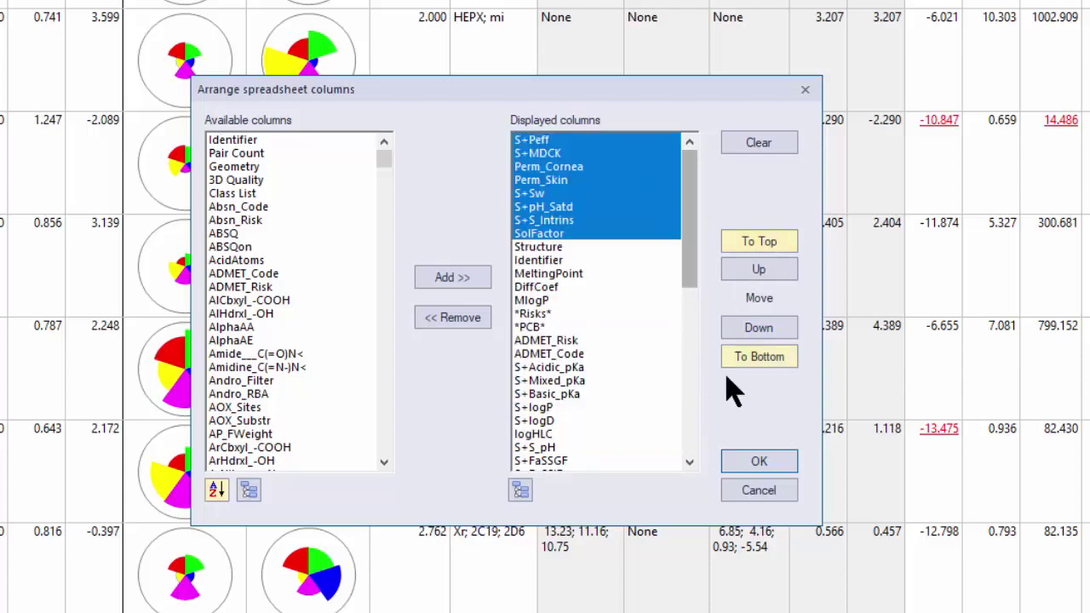
pyautogui.click(759, 460)
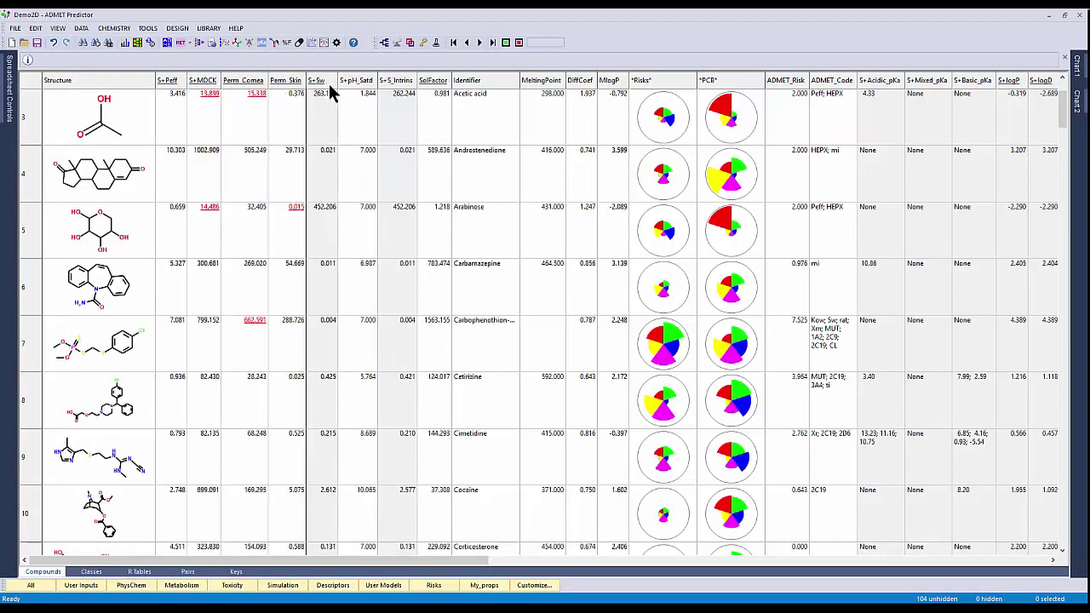
pyautogui.moveTo(211, 73); pyautogui.dragTo(156, 76)
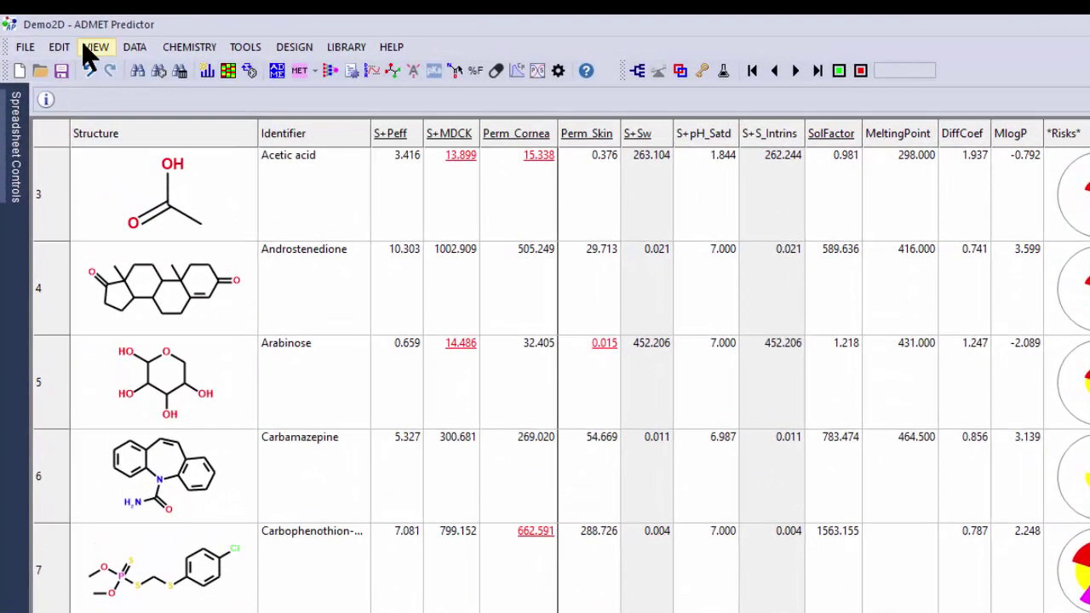
# Add the available columns Absn_Risk through Amide___C(=O)N< to the displayed columns in the column arrangement
pyautogui.click(57, 28)
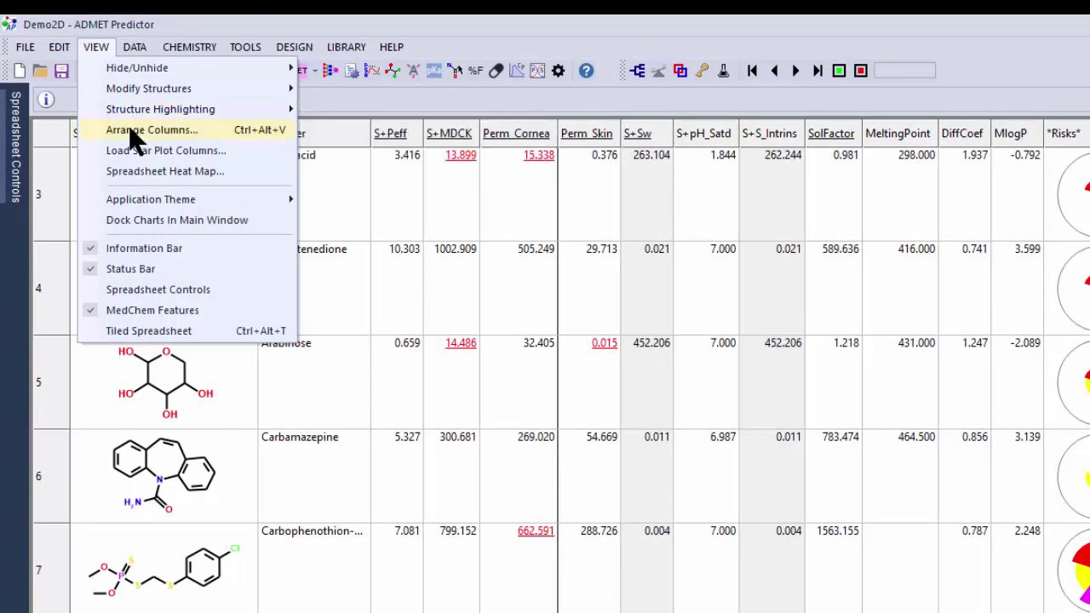
pyautogui.click(136, 129)
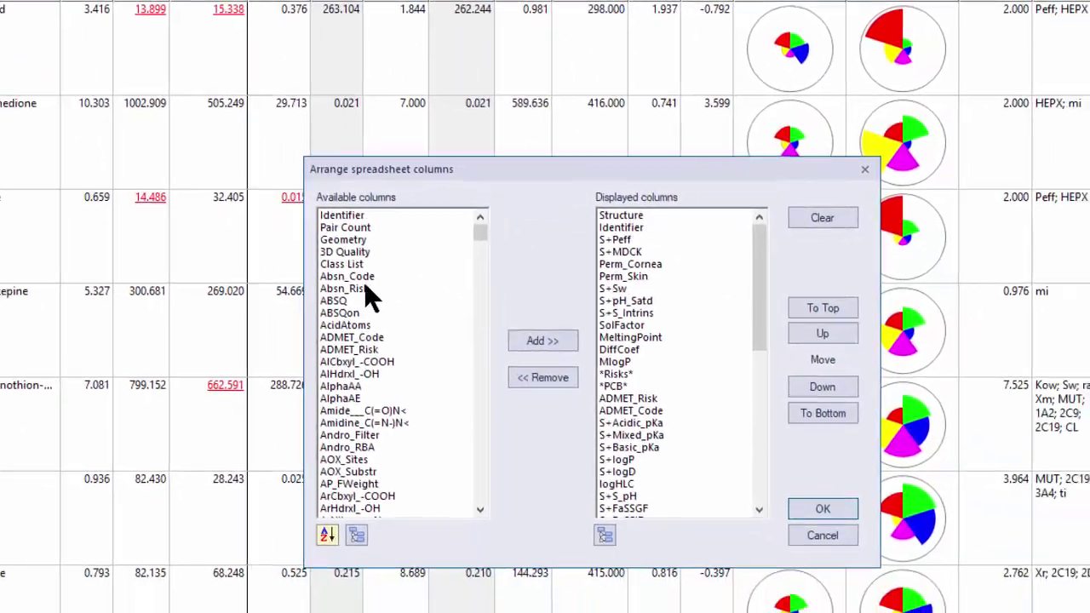
pyautogui.moveTo(679, 434); pyautogui.dragTo(676, 557)
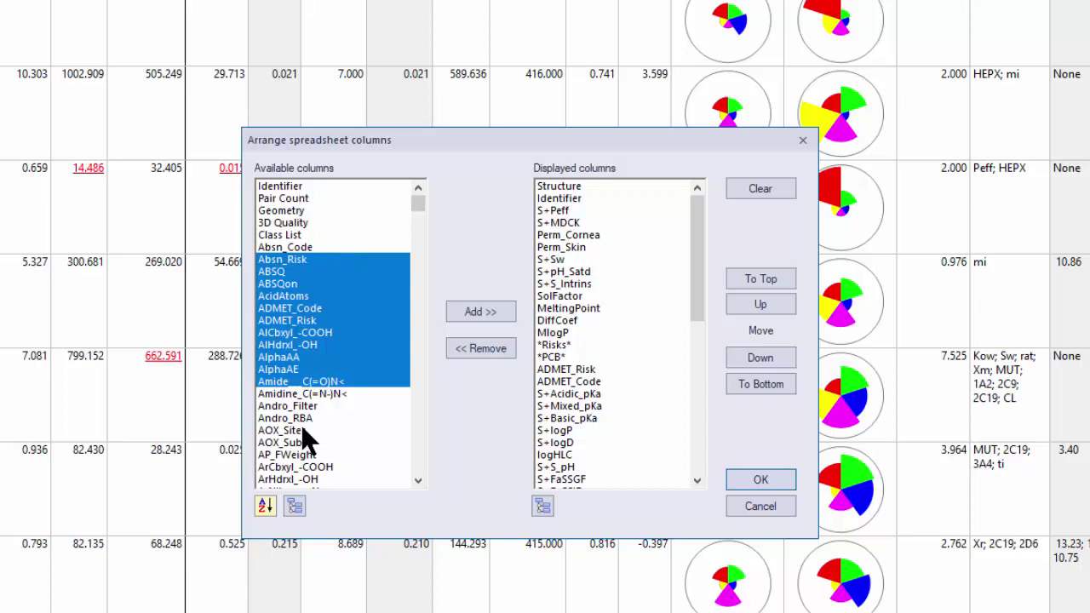
pyautogui.click(478, 314)
# Move the displayed columns ABSQ through Amide___C(=O)N< to directly below Identifier and apply the arrangement
pyautogui.moveTo(699, 267); pyautogui.dragTo(686, 497)
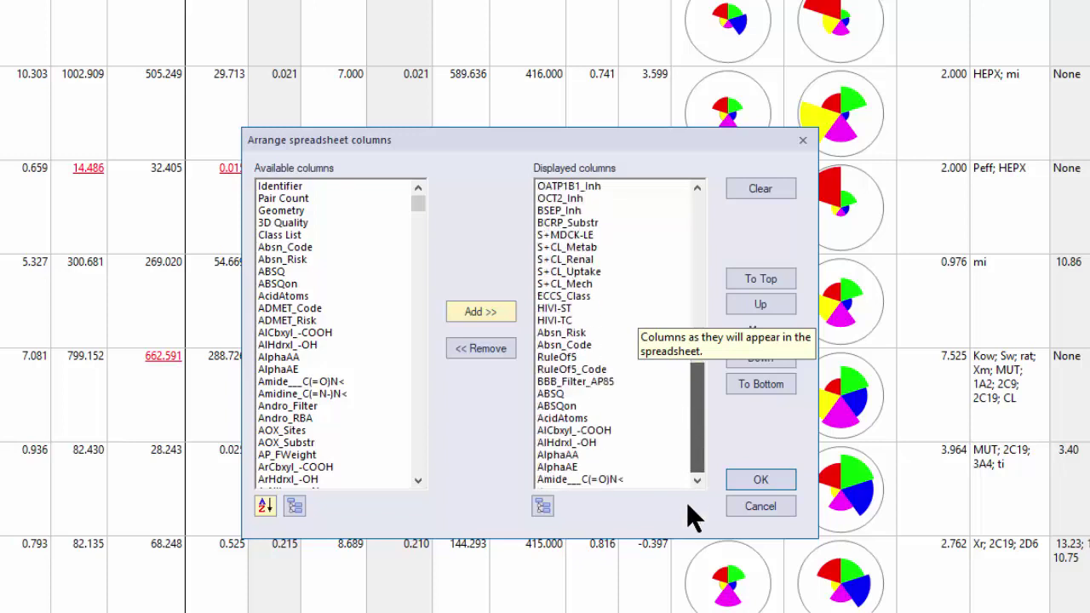
pyautogui.moveTo(581, 388); pyautogui.dragTo(608, 499)
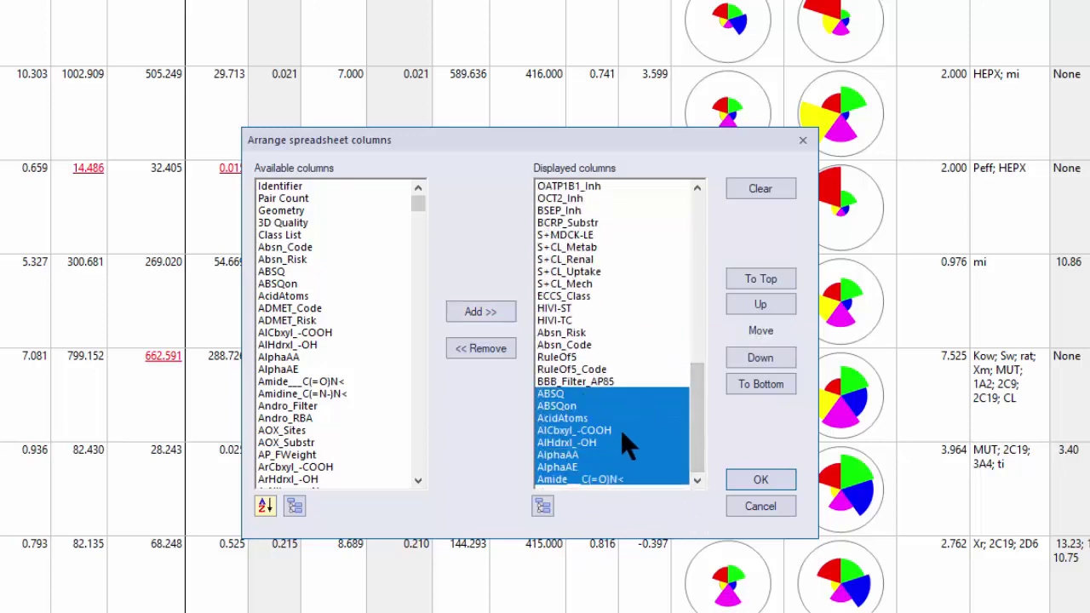
pyautogui.click(748, 283)
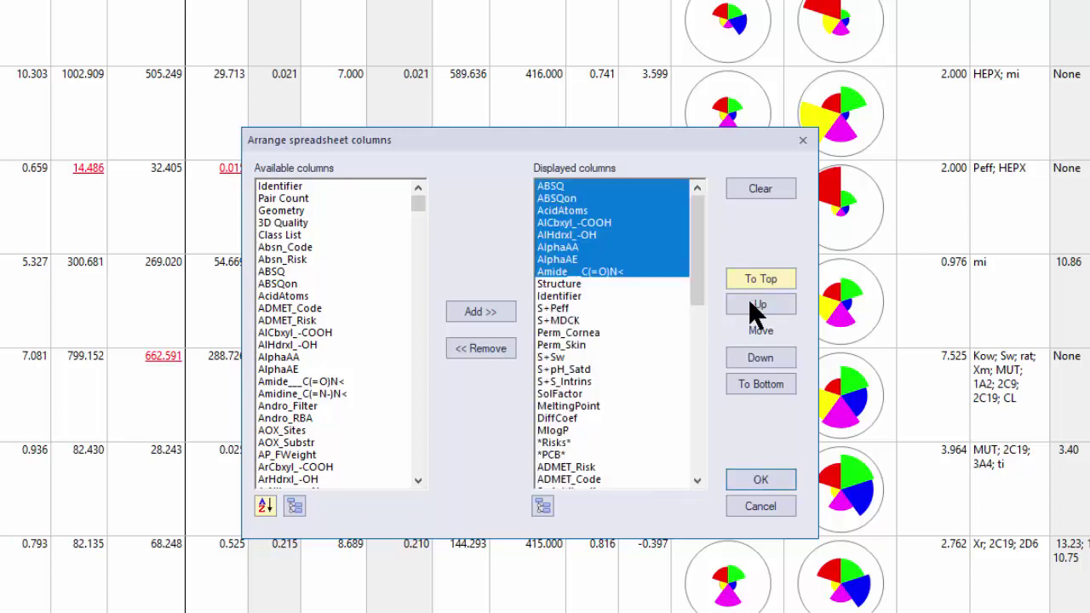
pyautogui.click(755, 356)
pyautogui.click(756, 356)
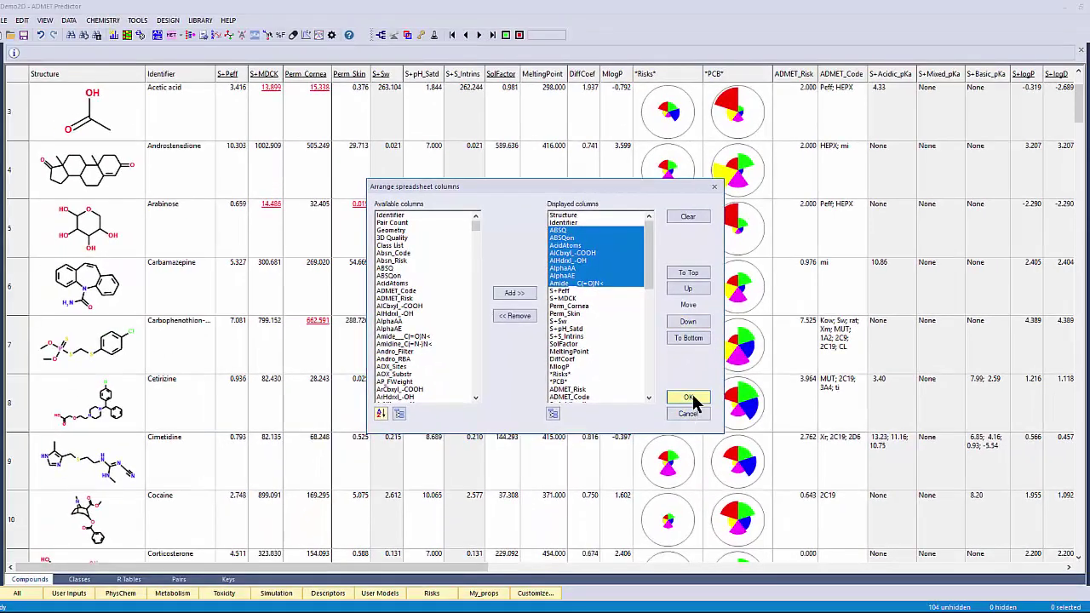
pyautogui.click(690, 397)
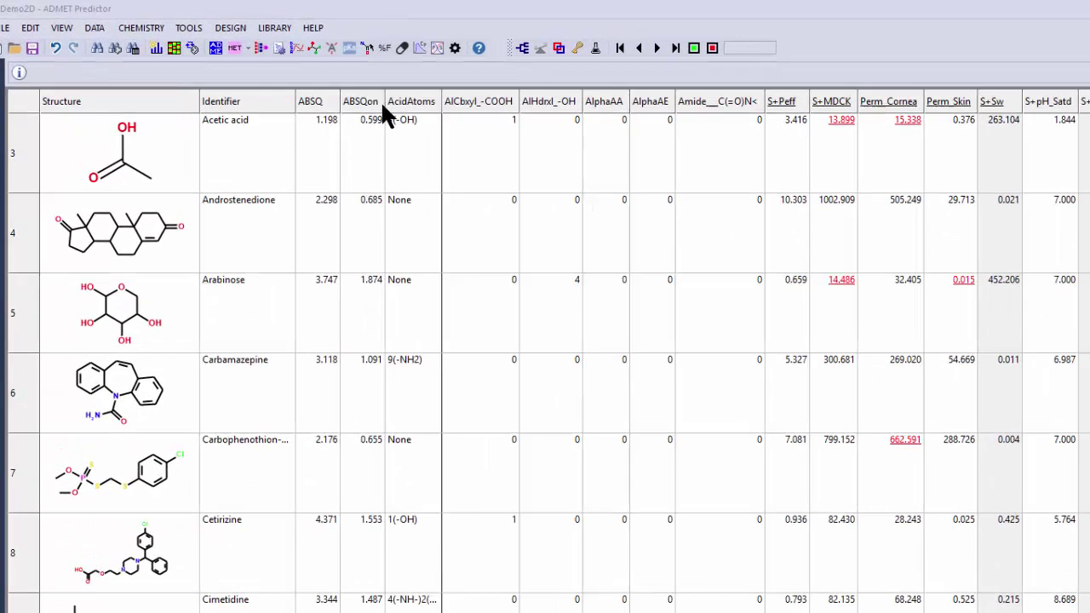
# Change the contents of the AcidAtoms column to the compound attribute Andro_RBA
pyautogui.rightClick(500, 138)
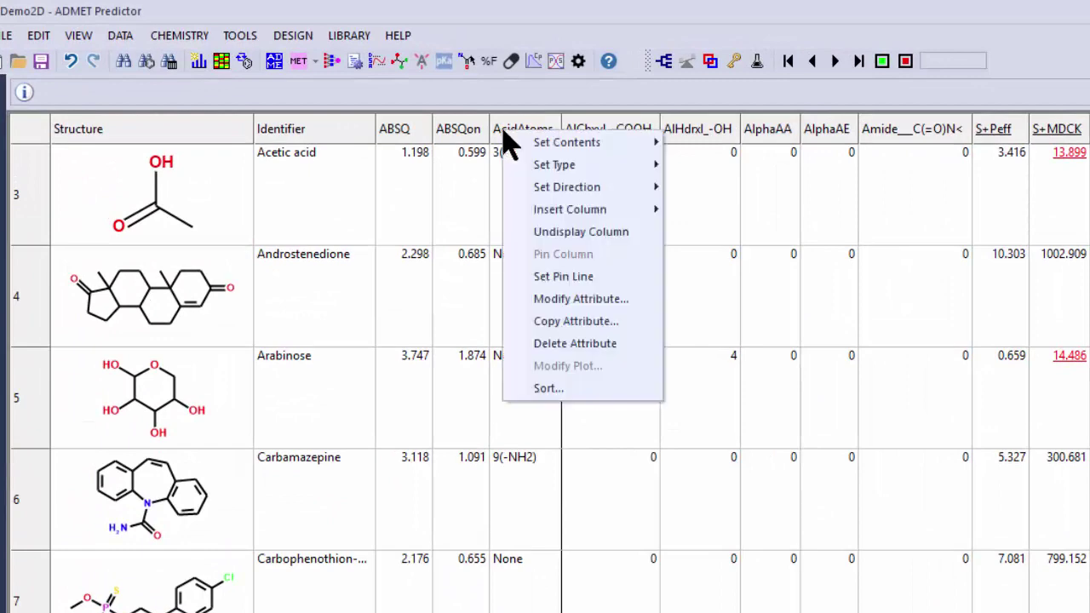
pyautogui.moveTo(562, 152)
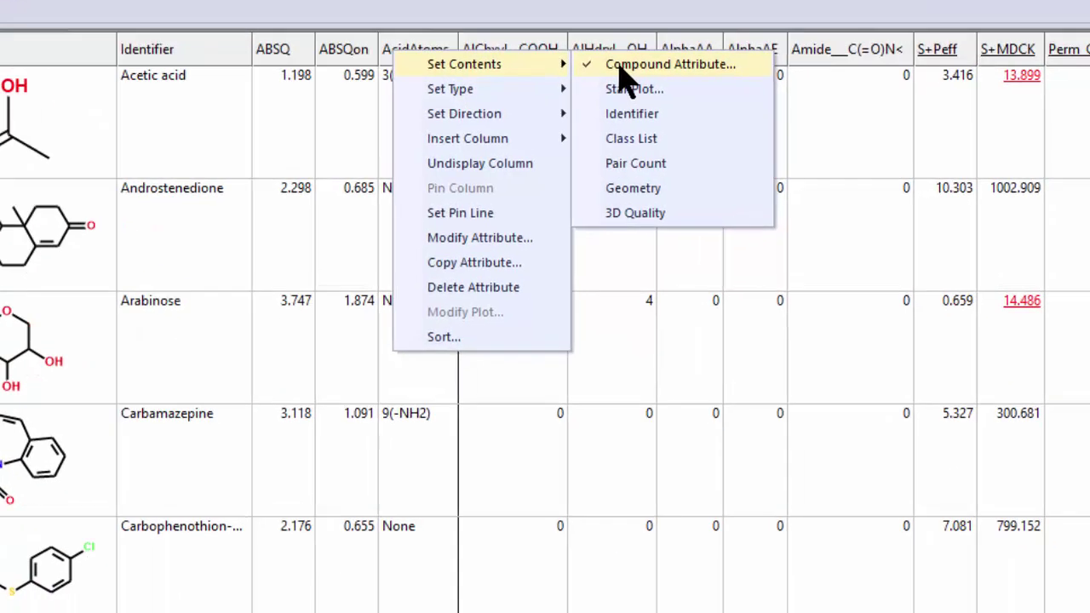
pyautogui.click(716, 145)
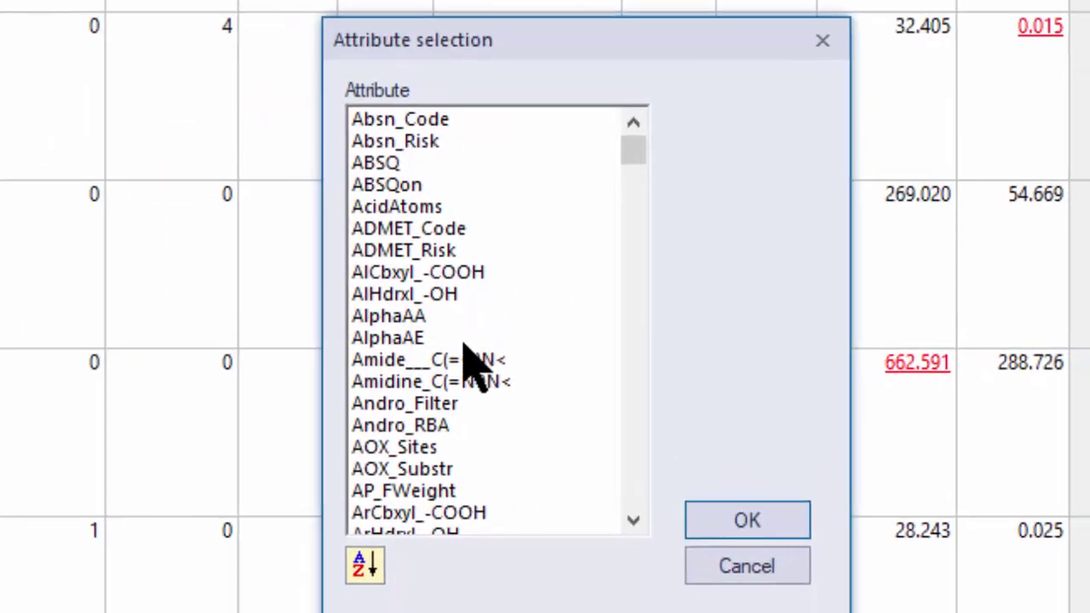
pyautogui.click(430, 431)
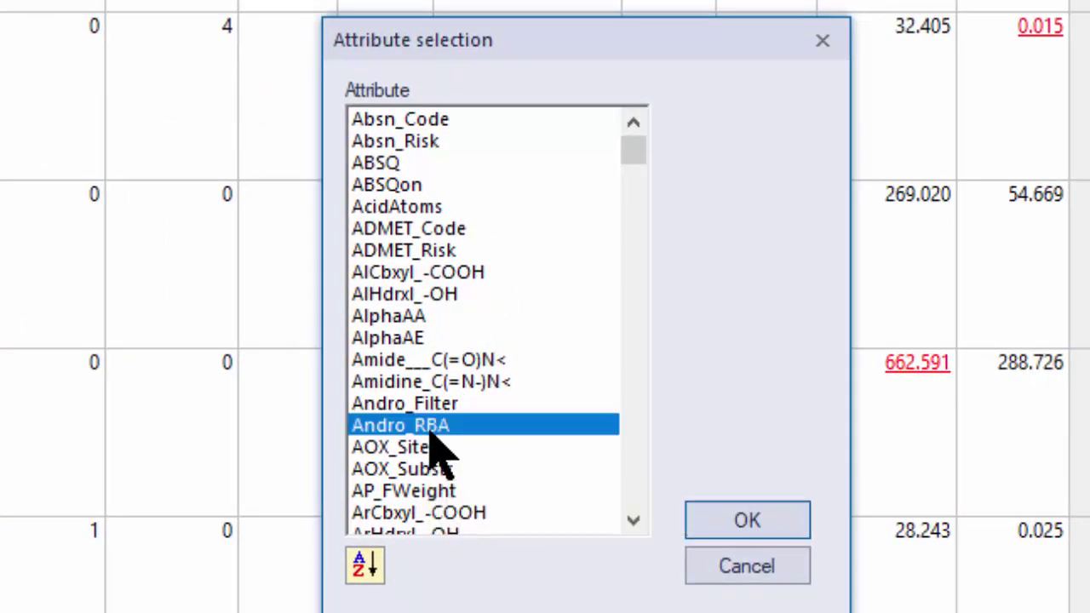
pyautogui.click(775, 524)
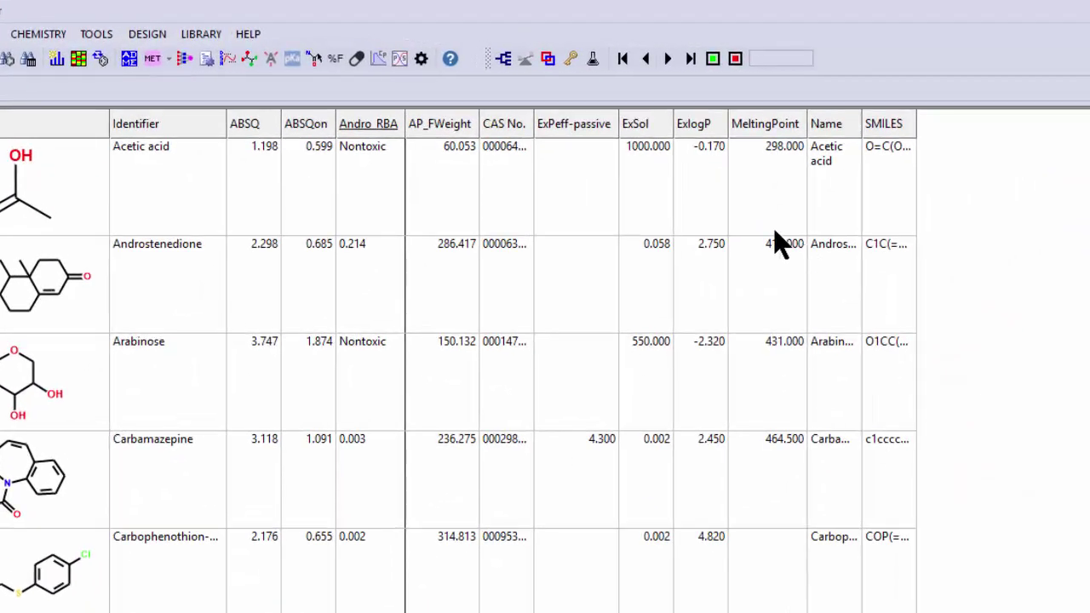
# Examine the data type choices available for the ExSol column
pyautogui.rightClick(640, 147)
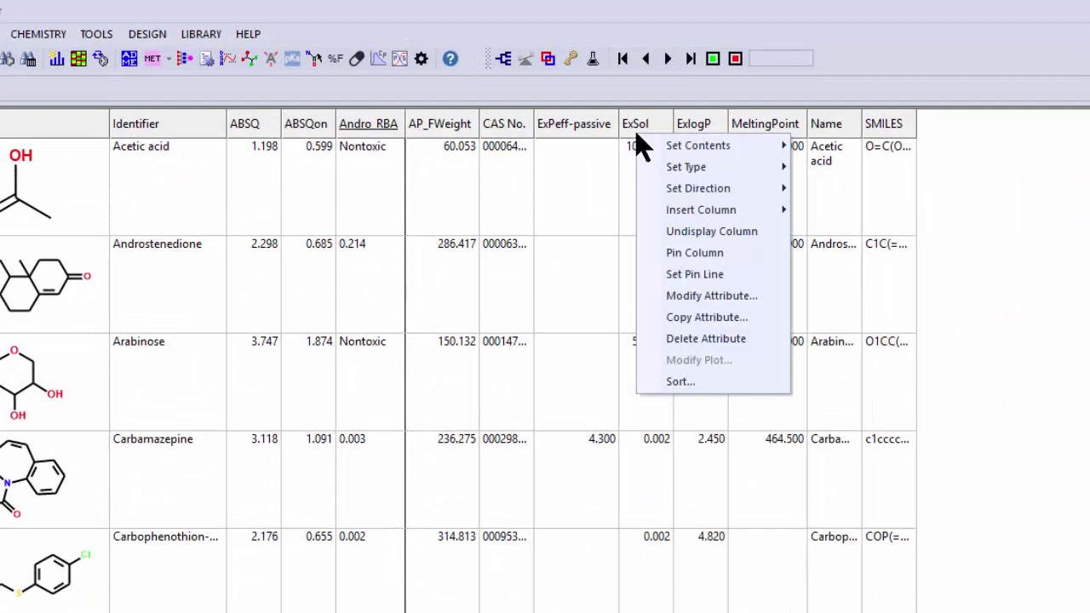
pyautogui.moveTo(691, 179)
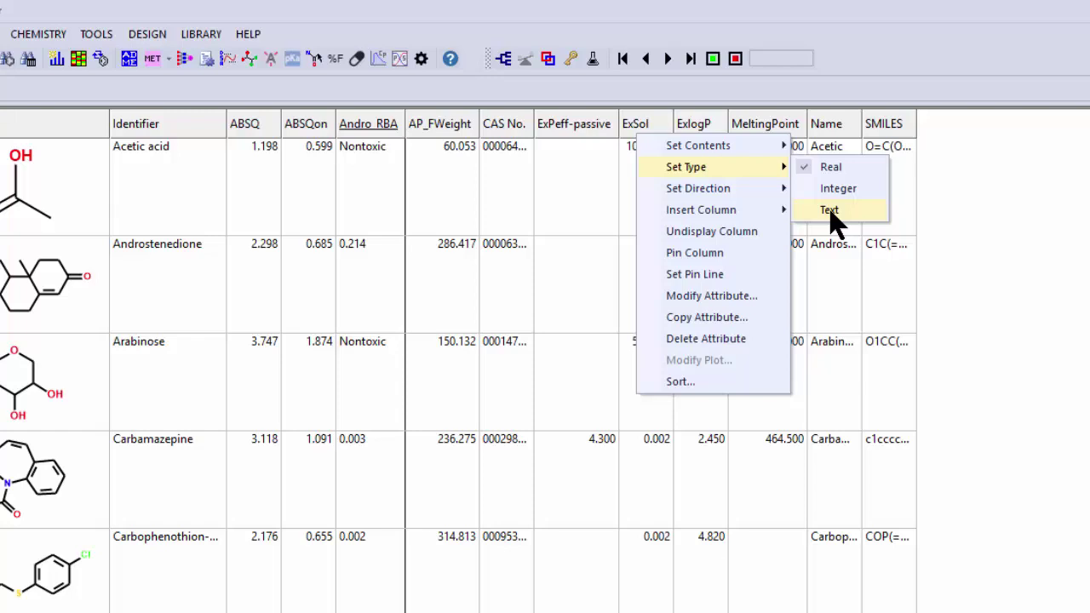
pyautogui.click(829, 211)
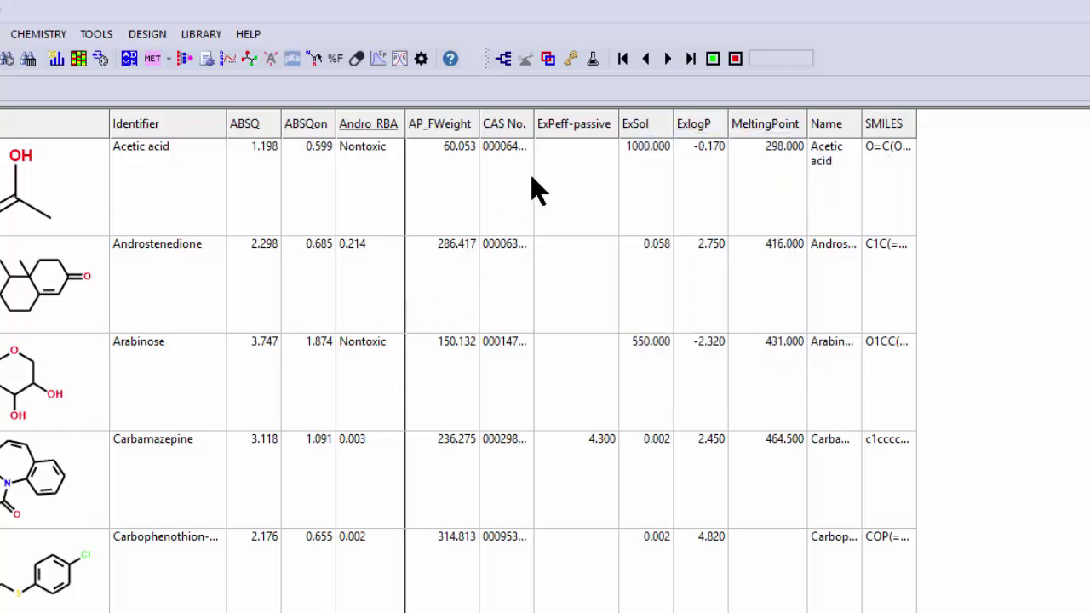
# Insert a compound attribute column for AlphaAA at the ExPeff-passive column
pyautogui.rightClick(602, 124)
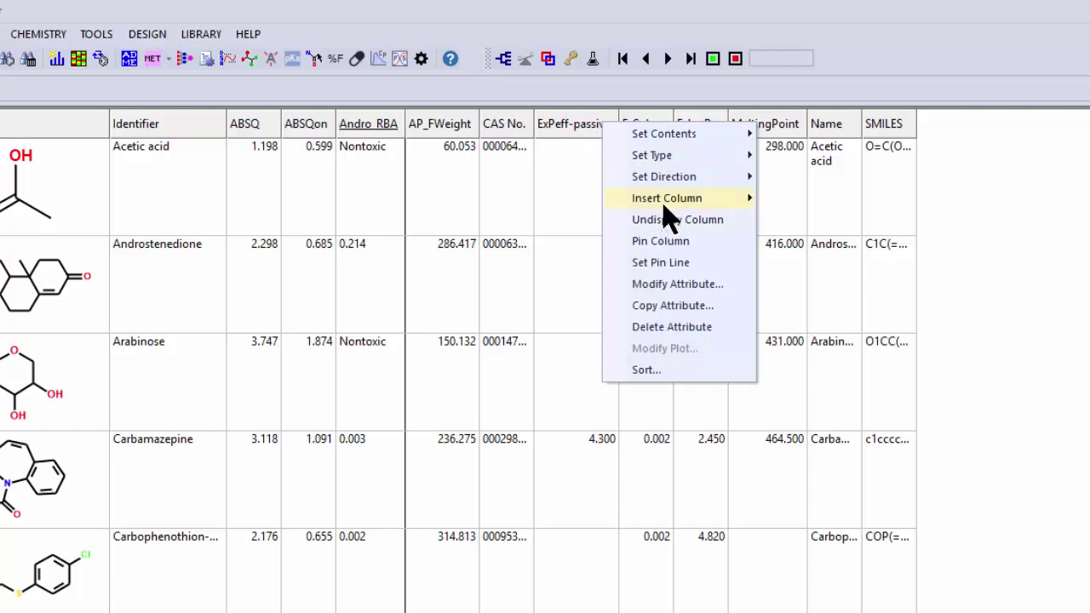
pyautogui.moveTo(665, 203)
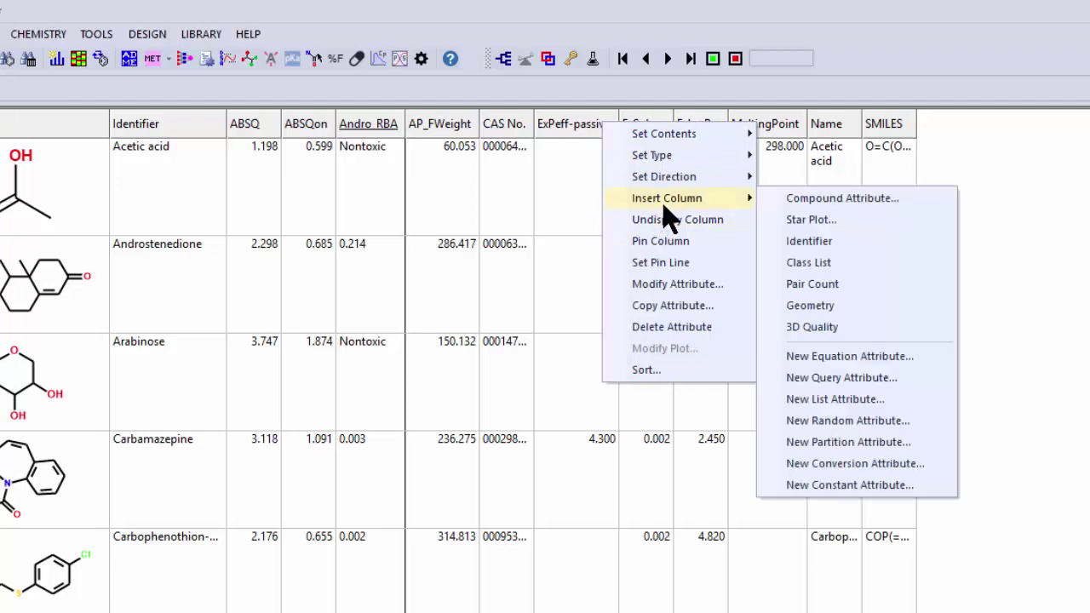
pyautogui.click(860, 198)
pyautogui.click(702, 508)
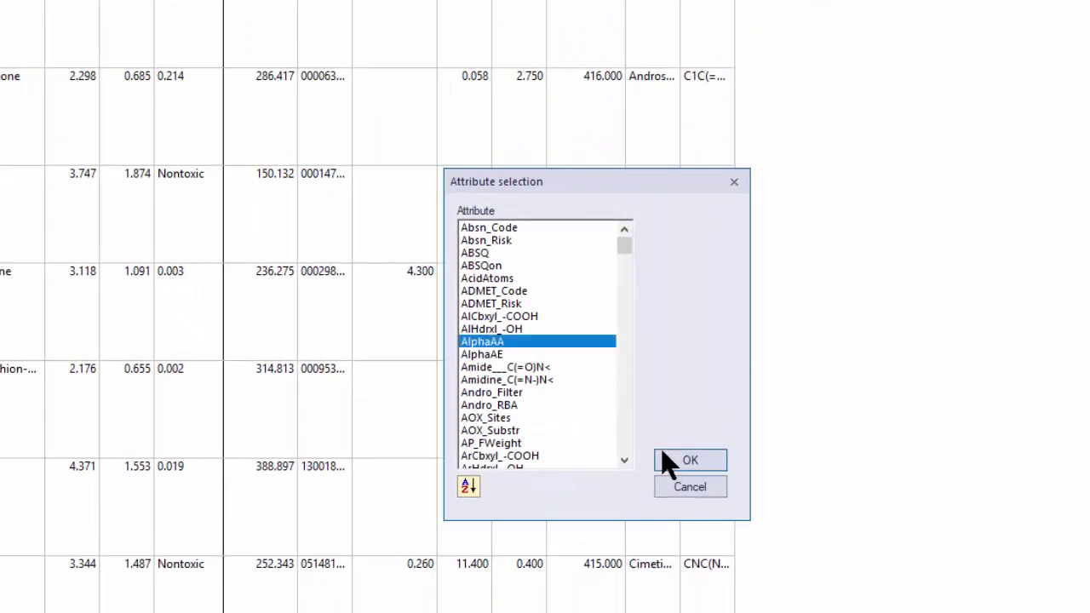
pyautogui.click(692, 462)
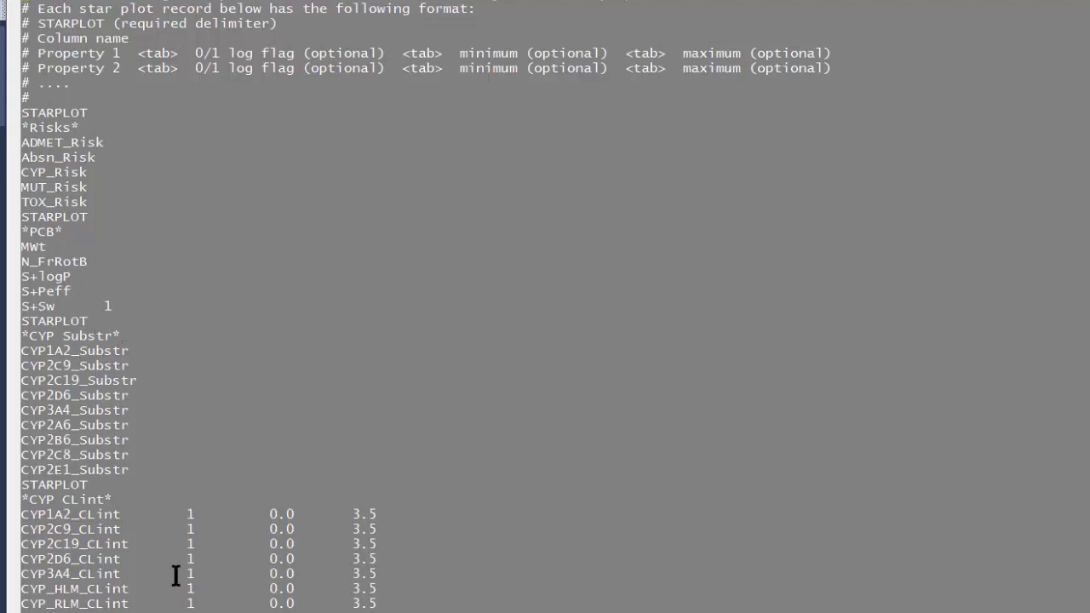
# Examine the star plot column definitions in the text file, from *Risks* down to *Ames Mut*
pyautogui.write(':k')
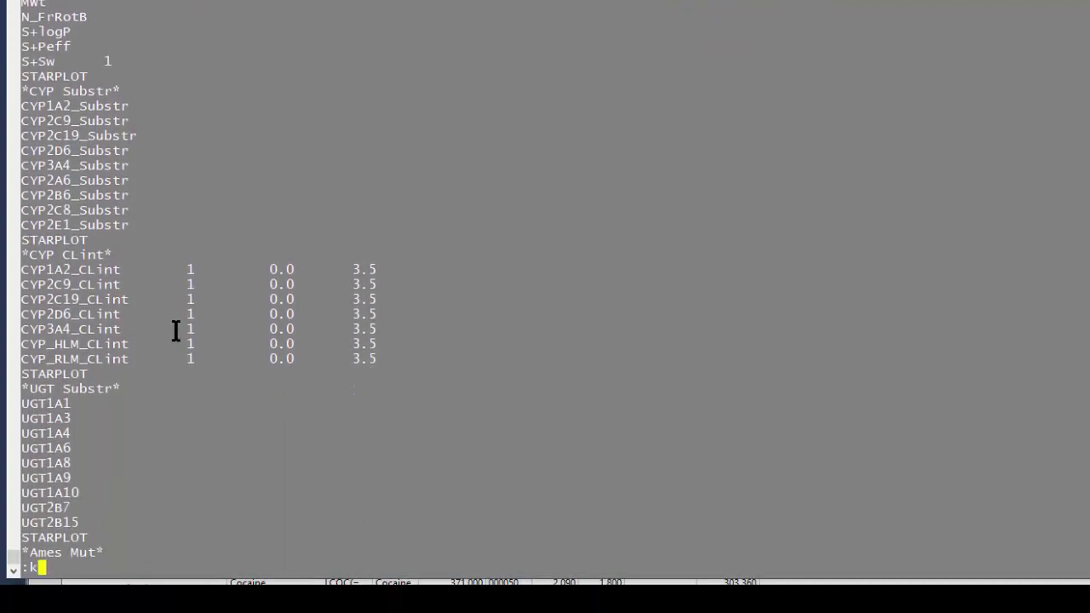
pyautogui.press('BackSpace')
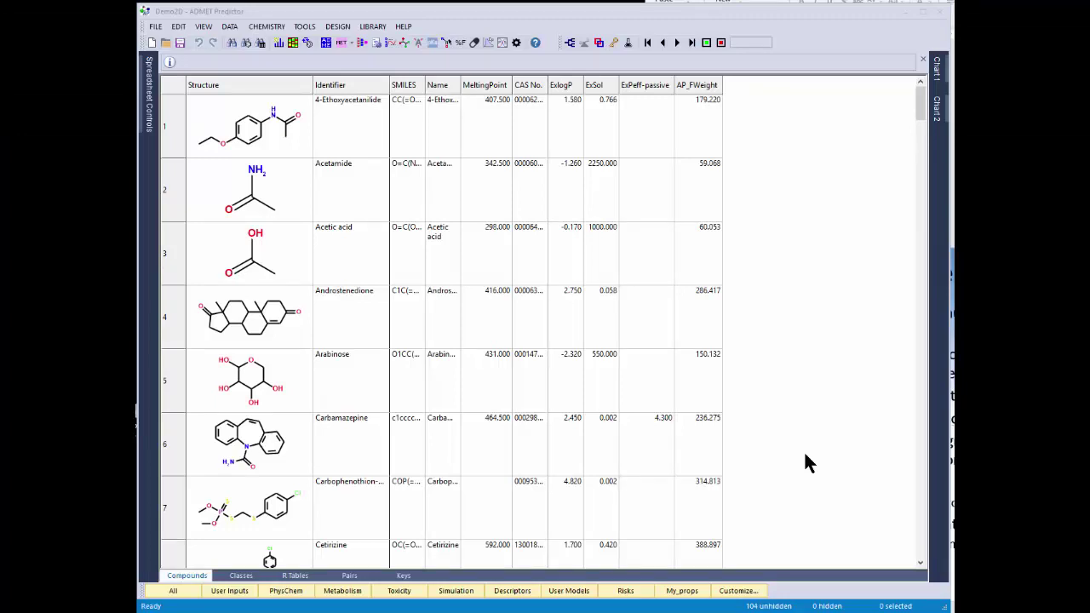
# Calculate the physicochemical, metabolism, toxicity, modeling descriptor and user model properties at pH 7.4
pyautogui.click(327, 43)
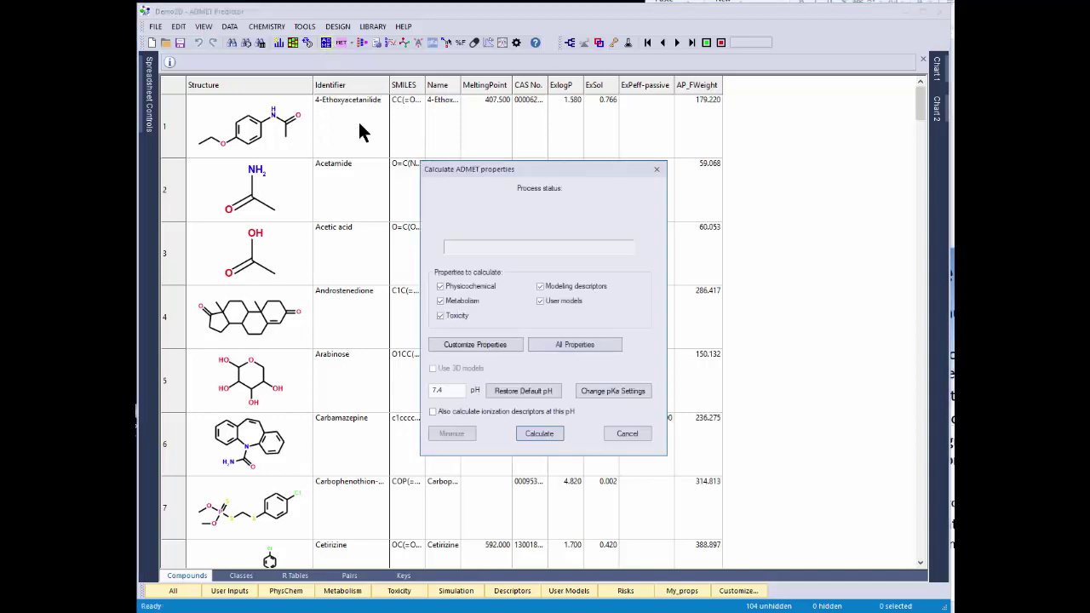
pyautogui.click(524, 433)
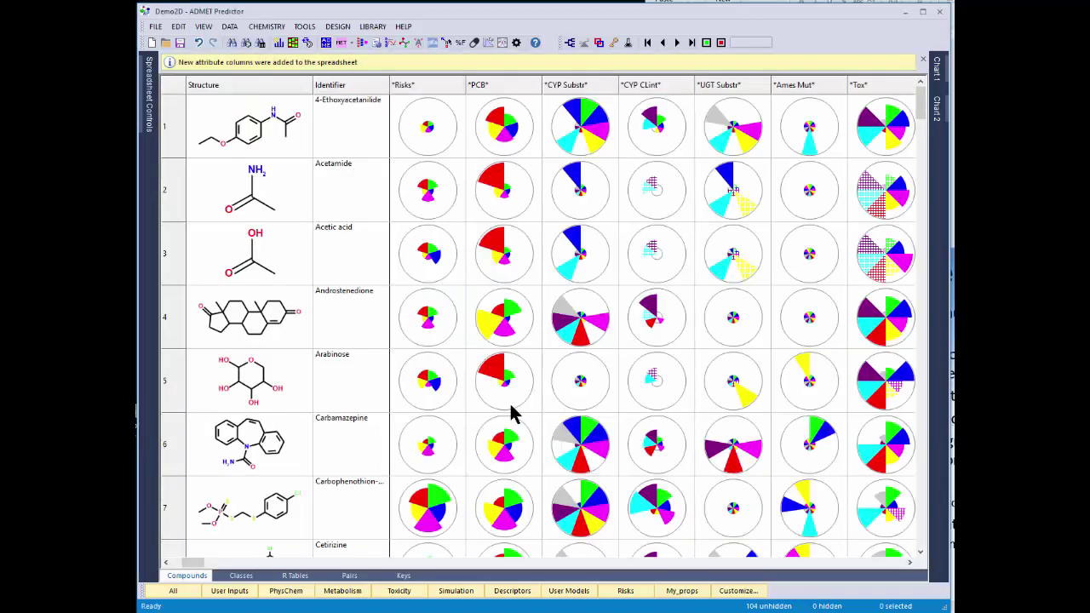
# Inspect individual wedge values and ranges in the star plots, from the *Risks* column across to the *Tox* column
pyautogui.moveTo(750, 147)
pyautogui.moveTo(431, 141)
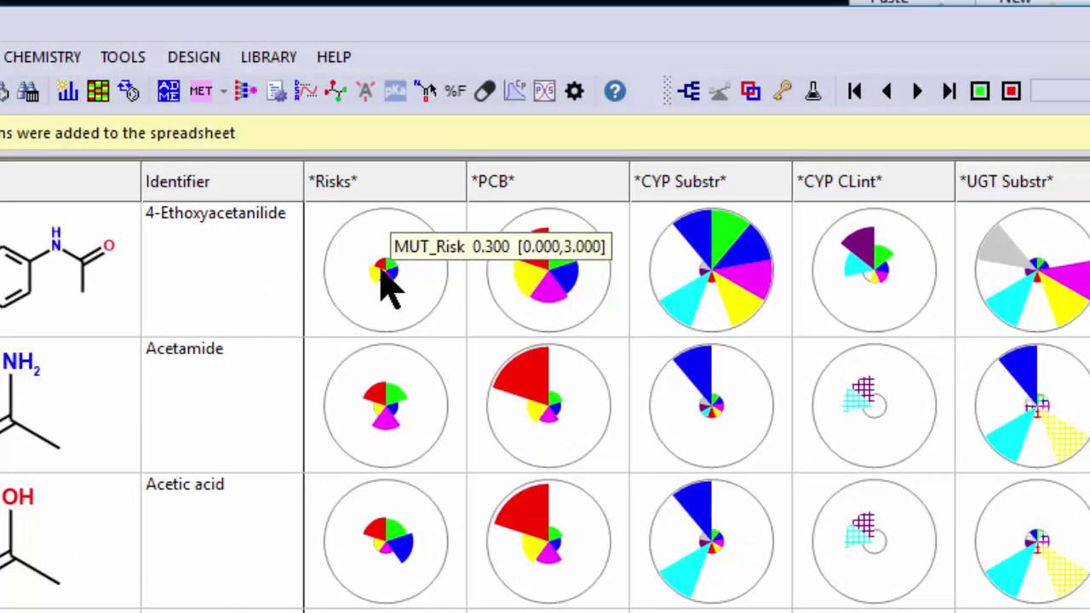
pyautogui.moveTo(545, 260)
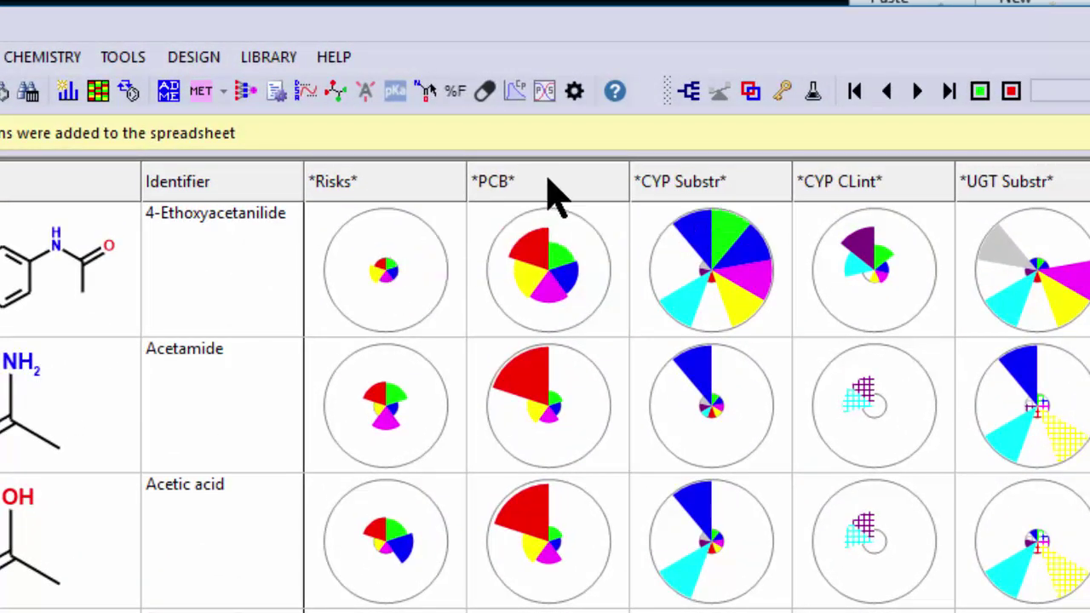
pyautogui.moveTo(552, 192)
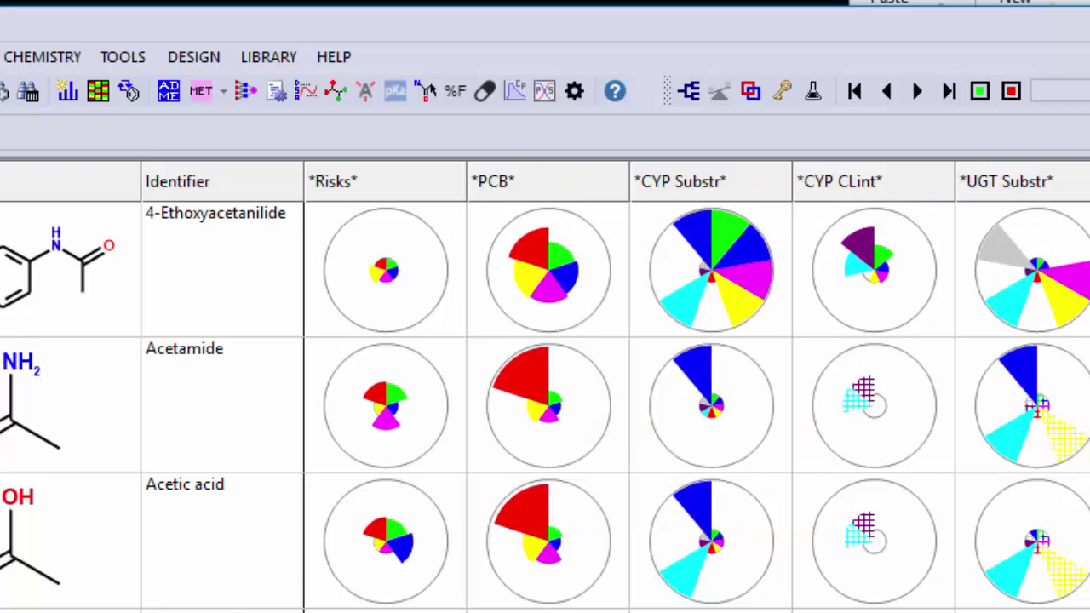
pyautogui.moveTo(1089, 400)
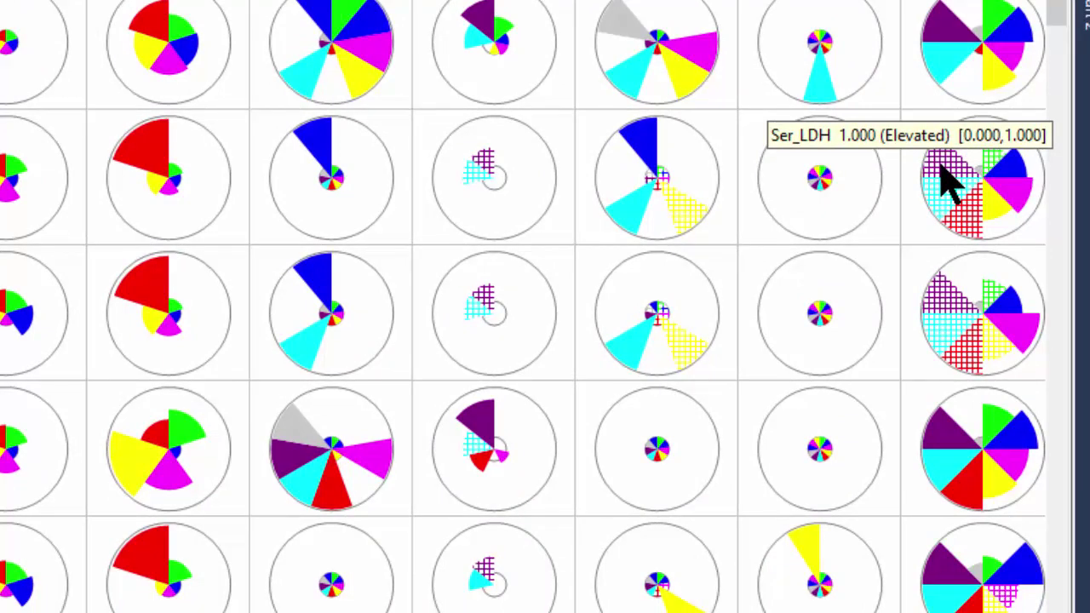
pyautogui.moveTo(935, 305)
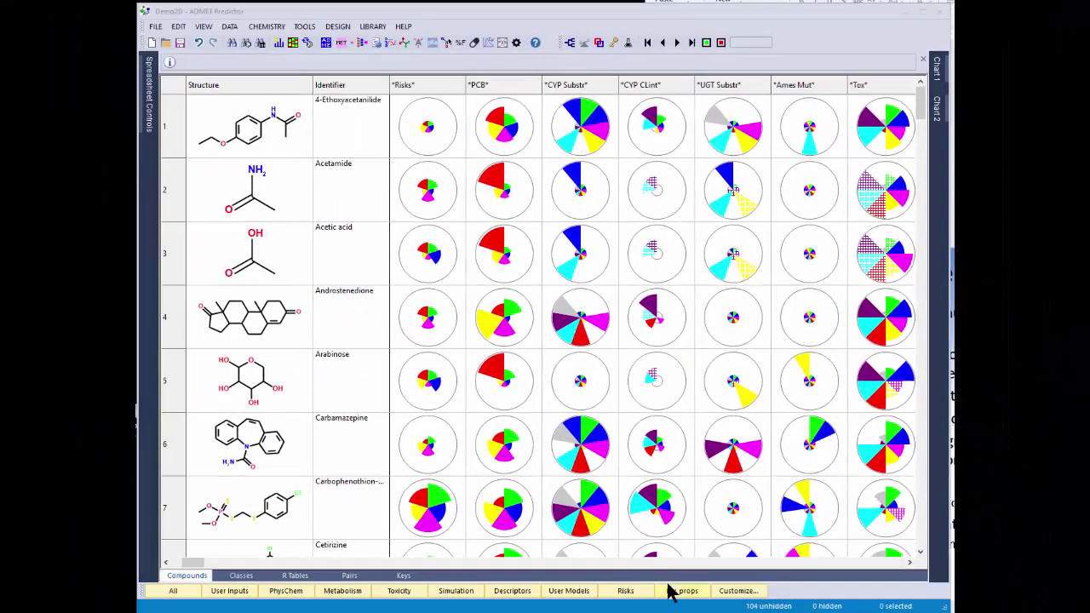
# Display the My_props property group and undisplay its *PCB* and *CYP CLint* star plot columns
pyautogui.click(671, 590)
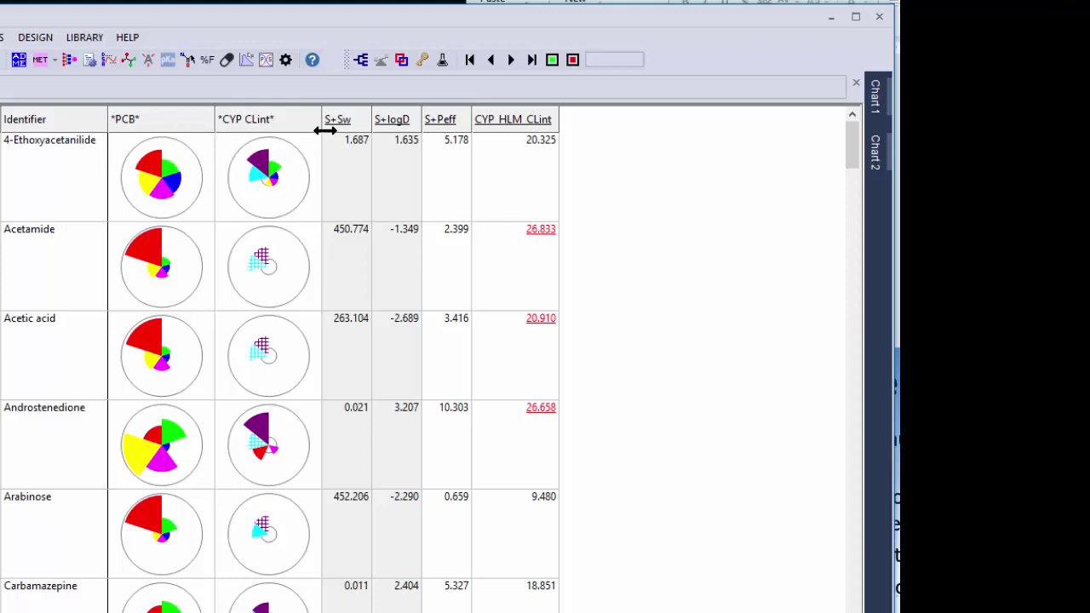
pyautogui.rightClick(175, 122)
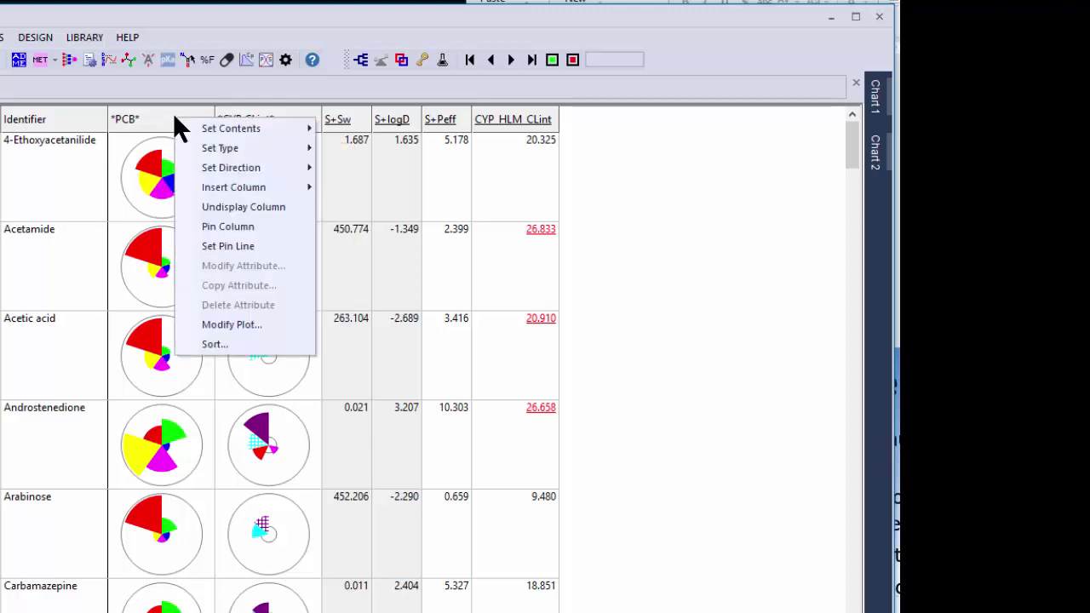
pyautogui.click(231, 207)
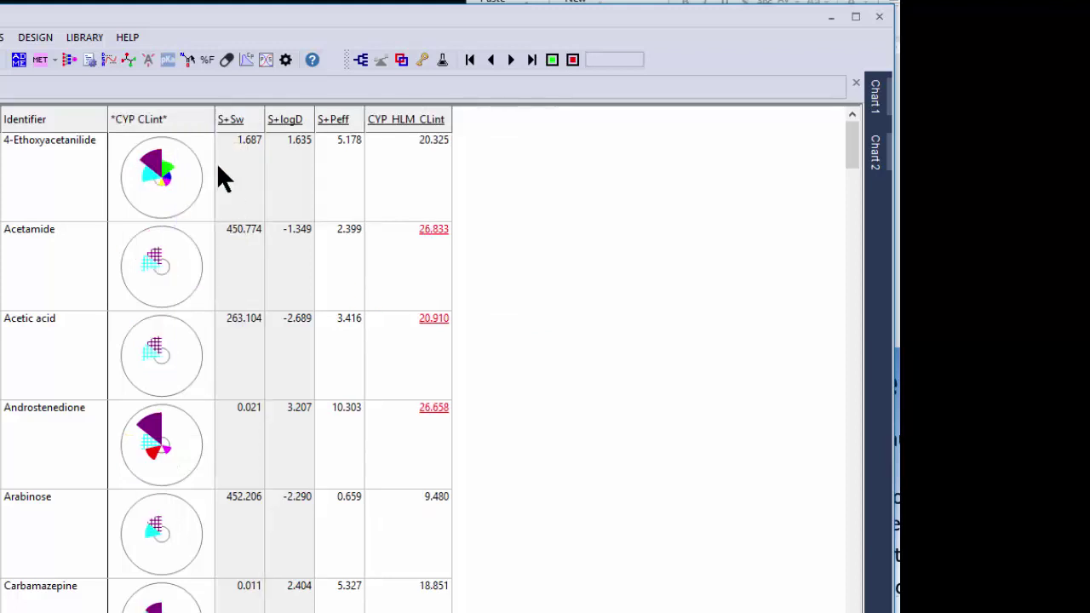
pyautogui.rightClick(199, 124)
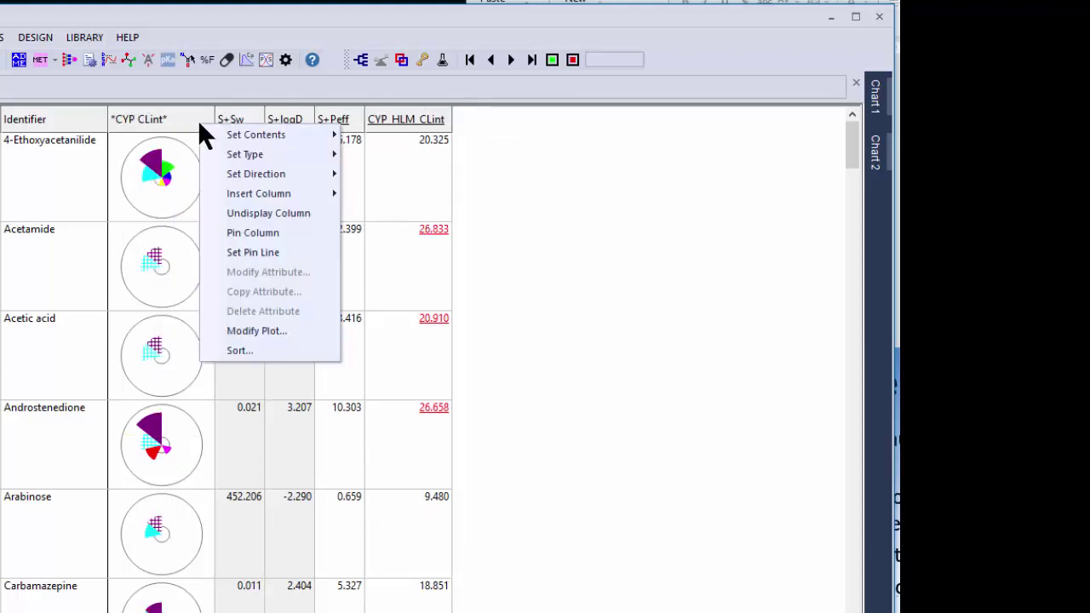
pyautogui.click(230, 213)
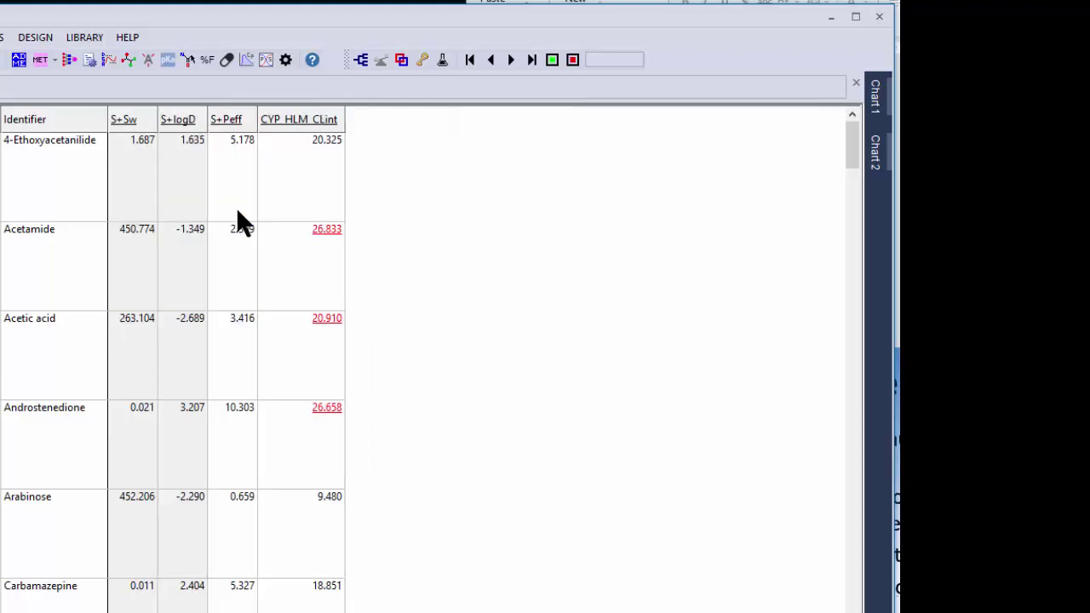
# Start inserting a new star plot column at the S+Sw column
pyautogui.rightClick(113, 124)
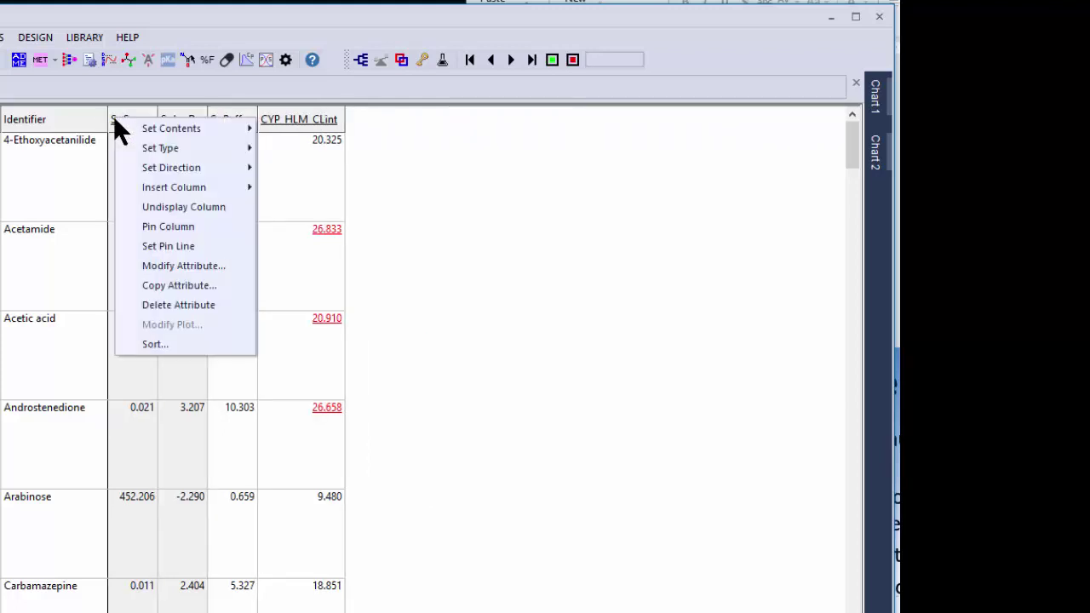
pyautogui.moveTo(146, 191)
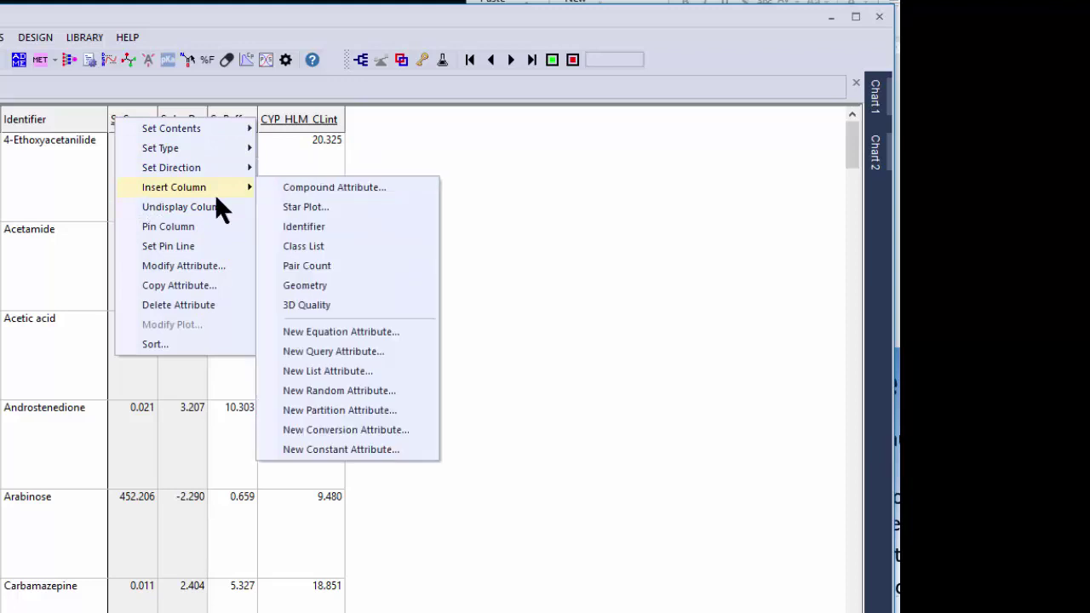
pyautogui.click(297, 205)
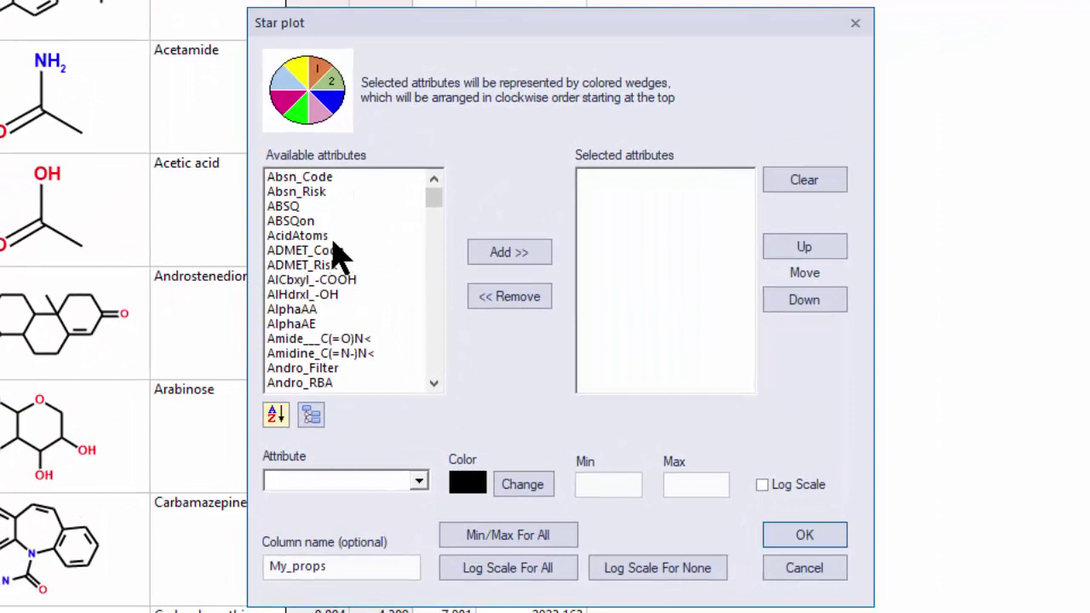
# Add CYP_HLM_CLint as the first selected attribute of the star plot
pyautogui.scroll(-3, 341, 253)
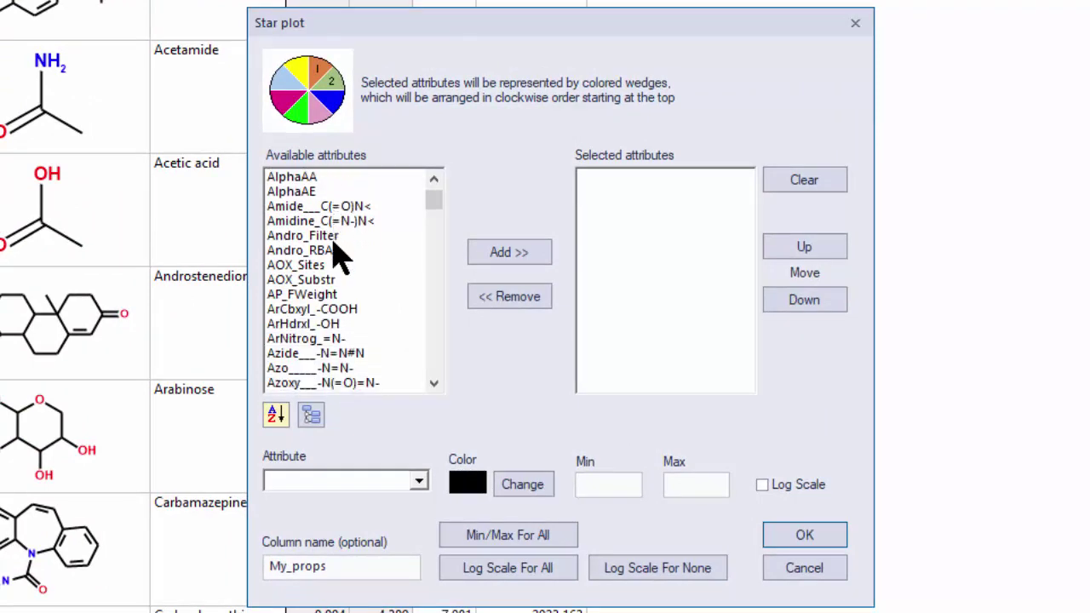
pyautogui.click(335, 239)
pyautogui.press('End')
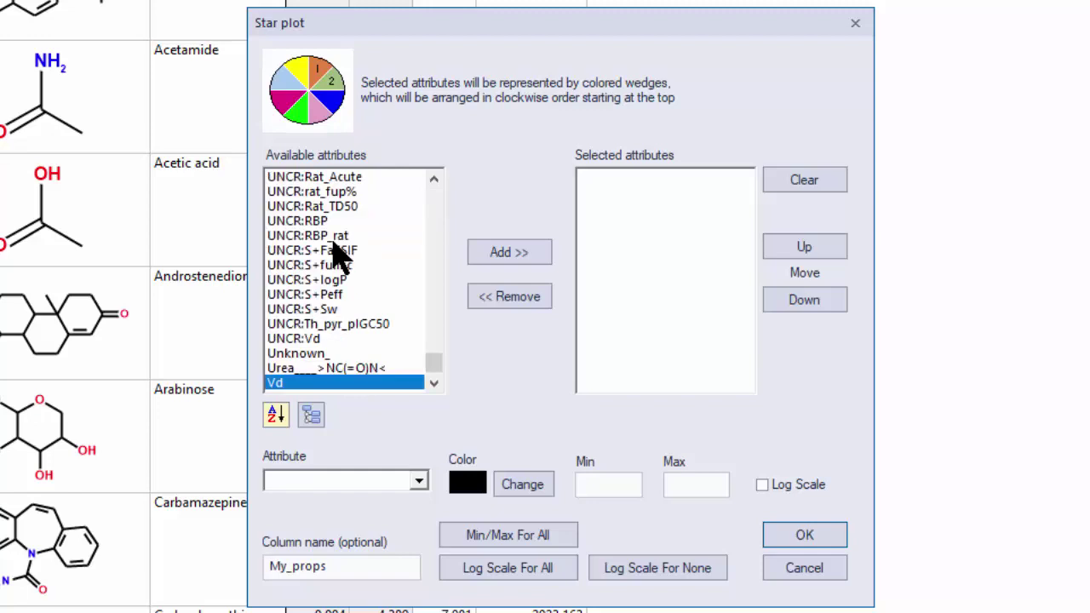
pyautogui.press('c')
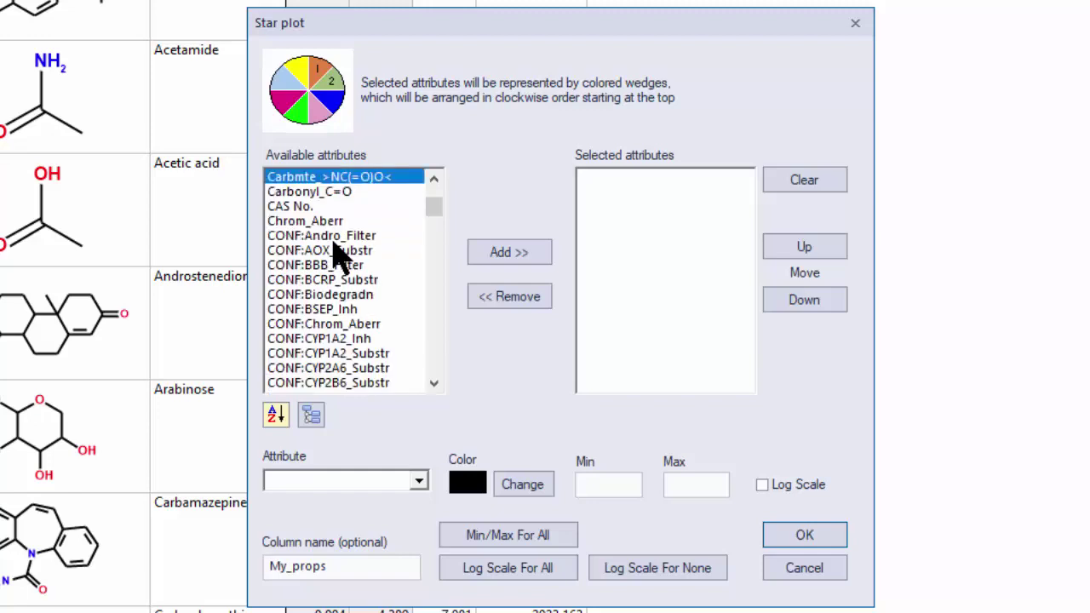
pyautogui.scroll(-9, 339, 252)
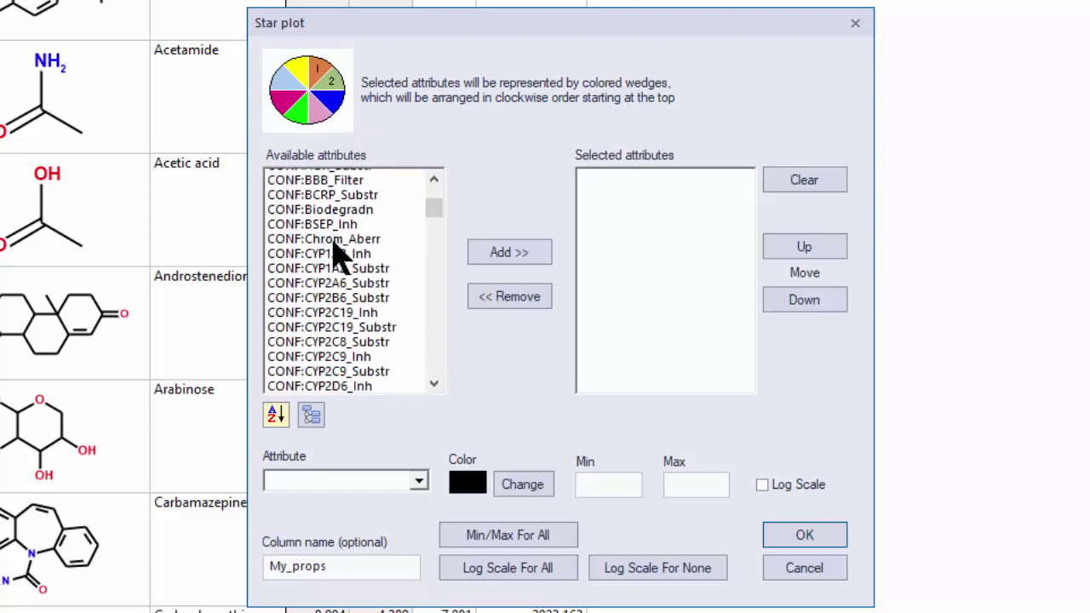
pyautogui.scroll(-12, 339, 252)
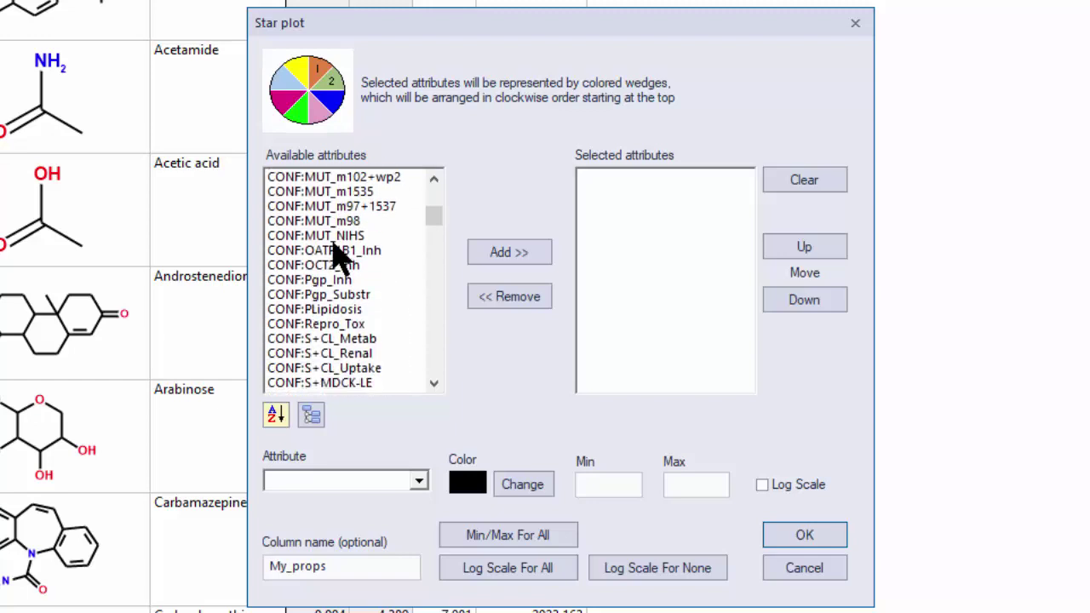
pyautogui.scroll(-7, 339, 264)
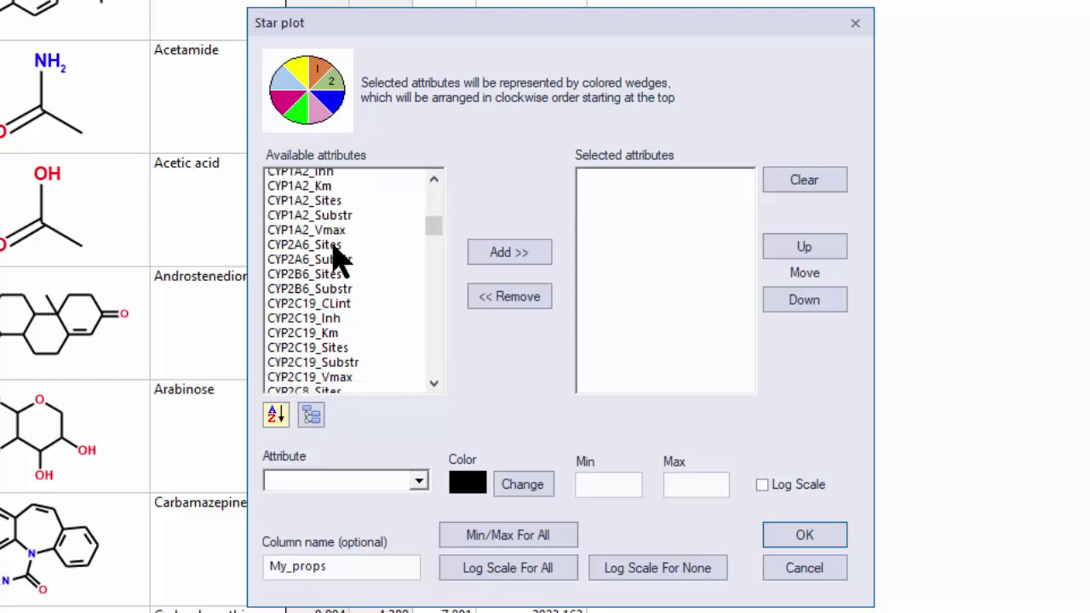
pyautogui.scroll(-6, 339, 262)
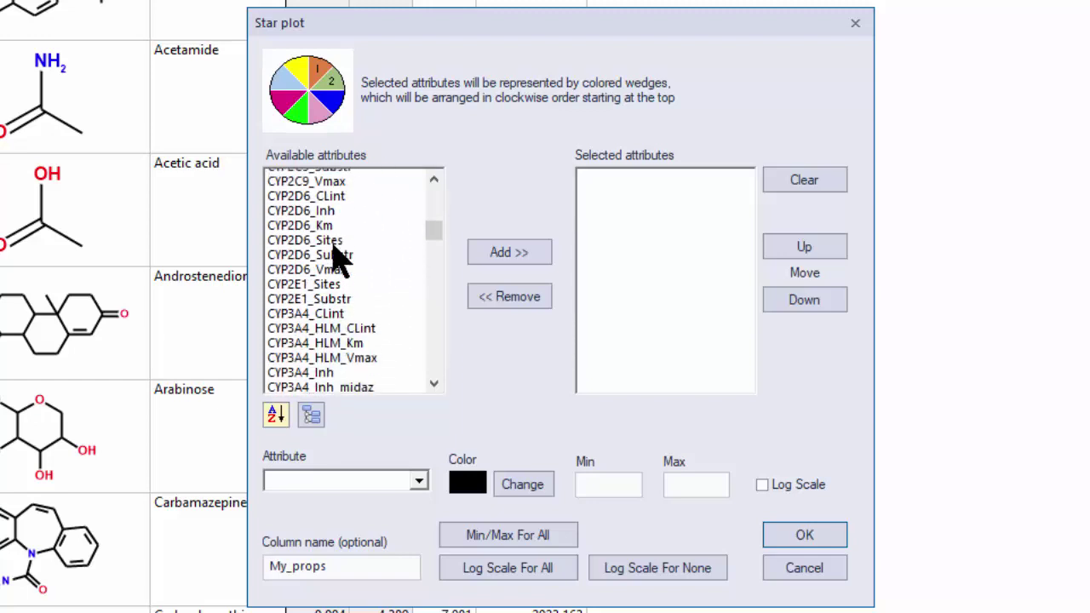
pyautogui.scroll(-1, 339, 255)
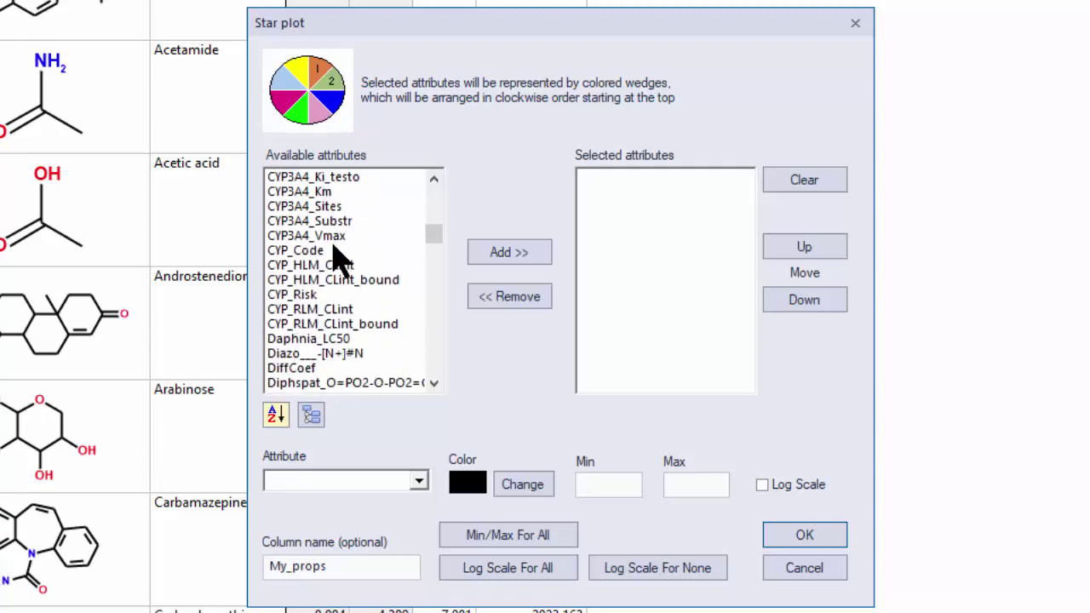
pyautogui.click(317, 267)
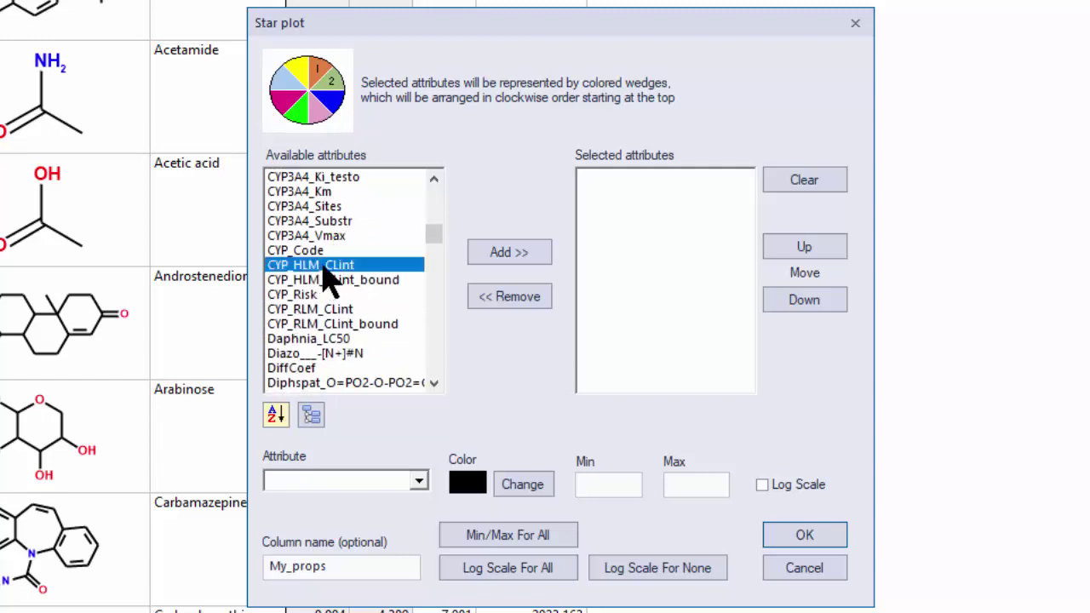
pyautogui.click(485, 258)
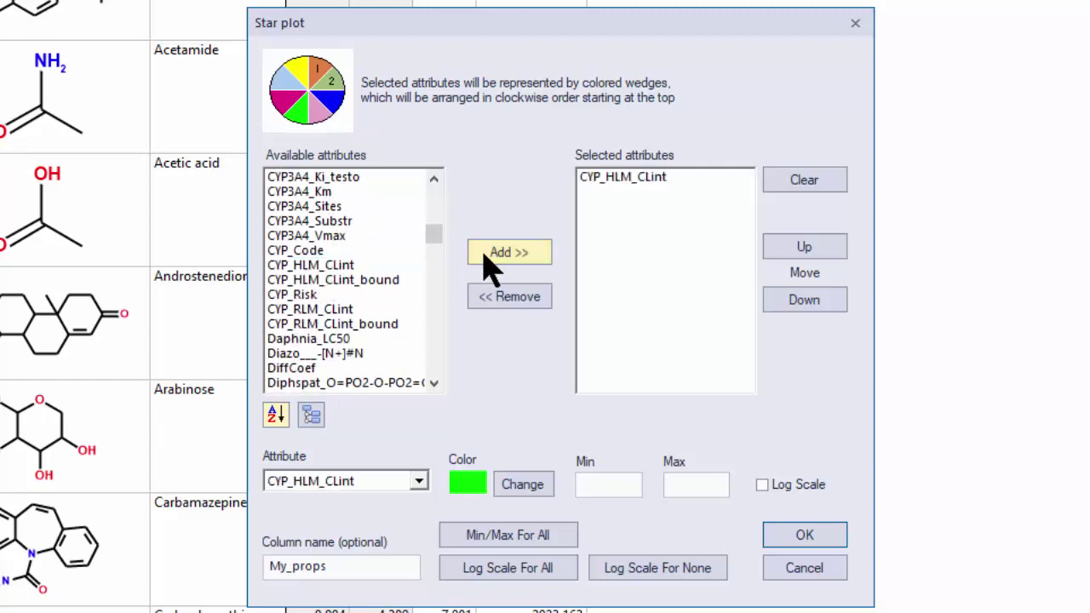
# Add S+logD, S+Peff and S+Sw together to the star plot's selected attributes
pyautogui.click(320, 295)
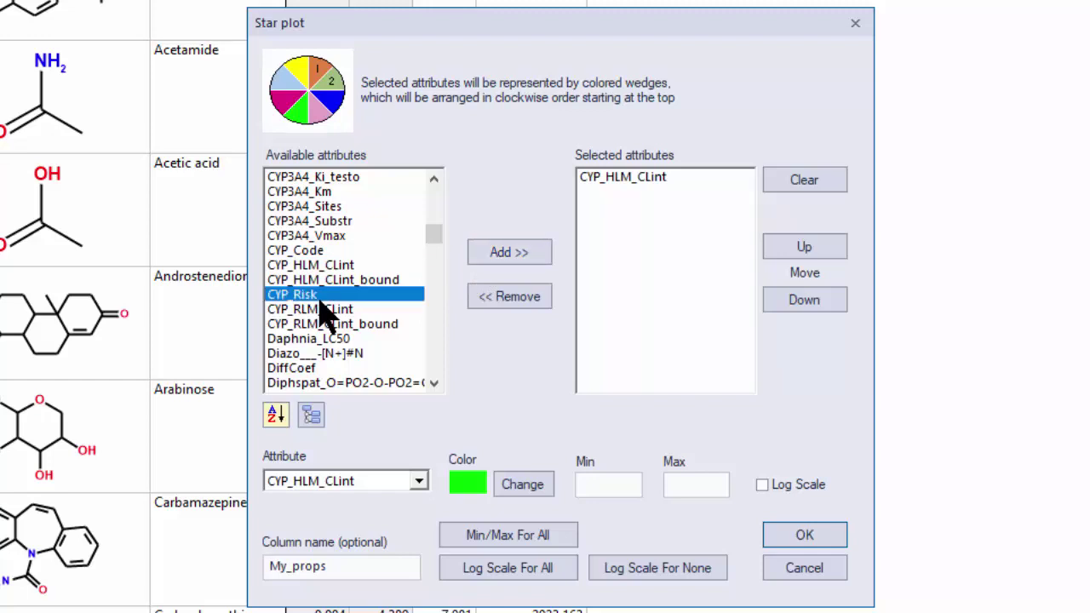
pyautogui.press('s')
pyautogui.scroll(-4, 324, 309)
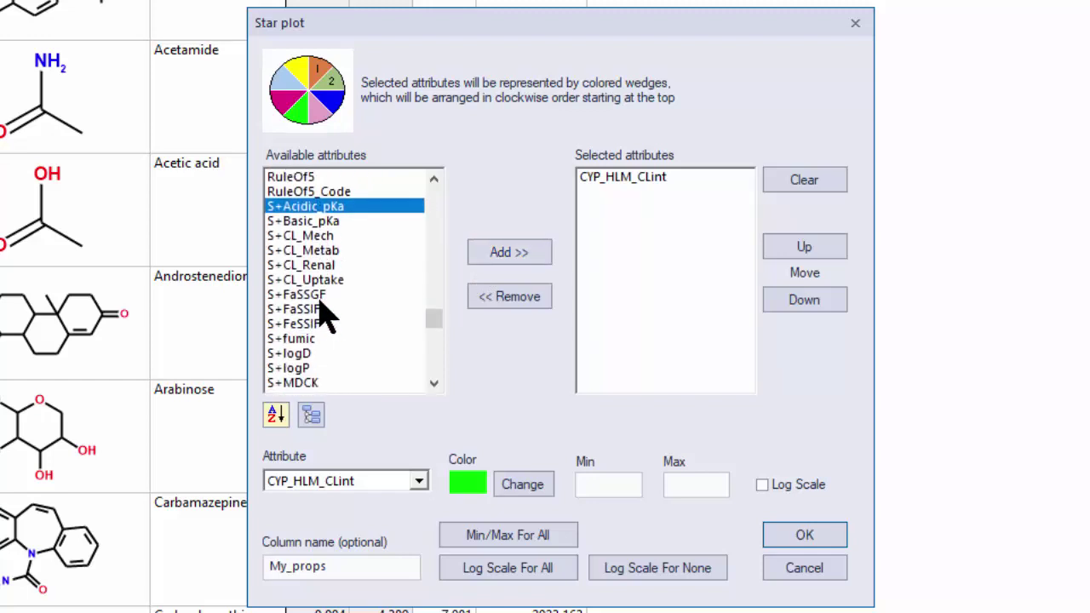
pyautogui.scroll(-1, 323, 311)
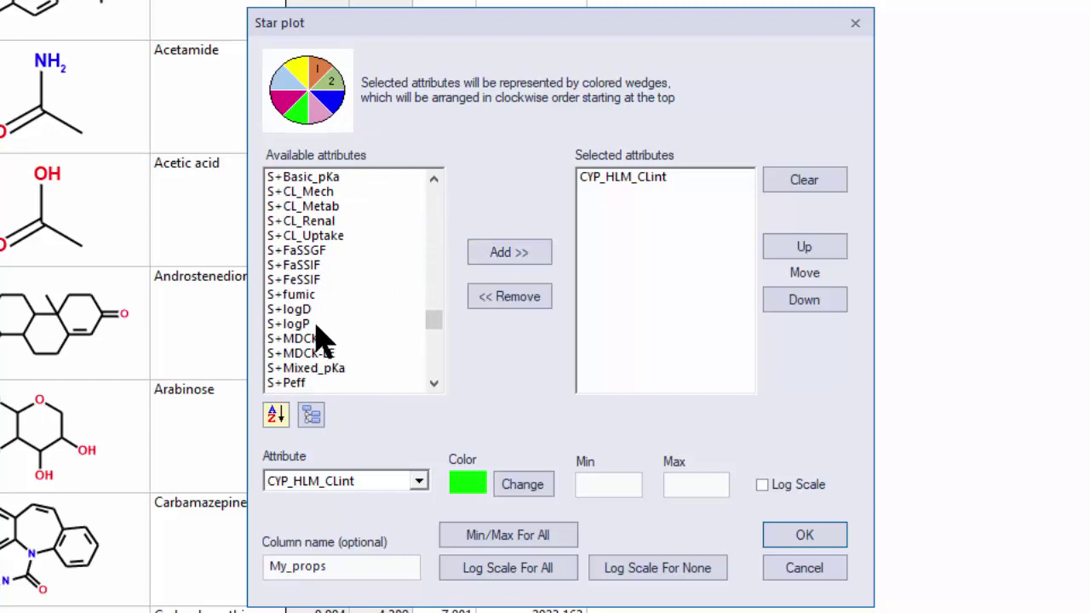
pyautogui.scroll(-2, 324, 311)
pyautogui.keyDown('ctrl'); pyautogui.click(315, 295); pyautogui.keyUp('ctrl')
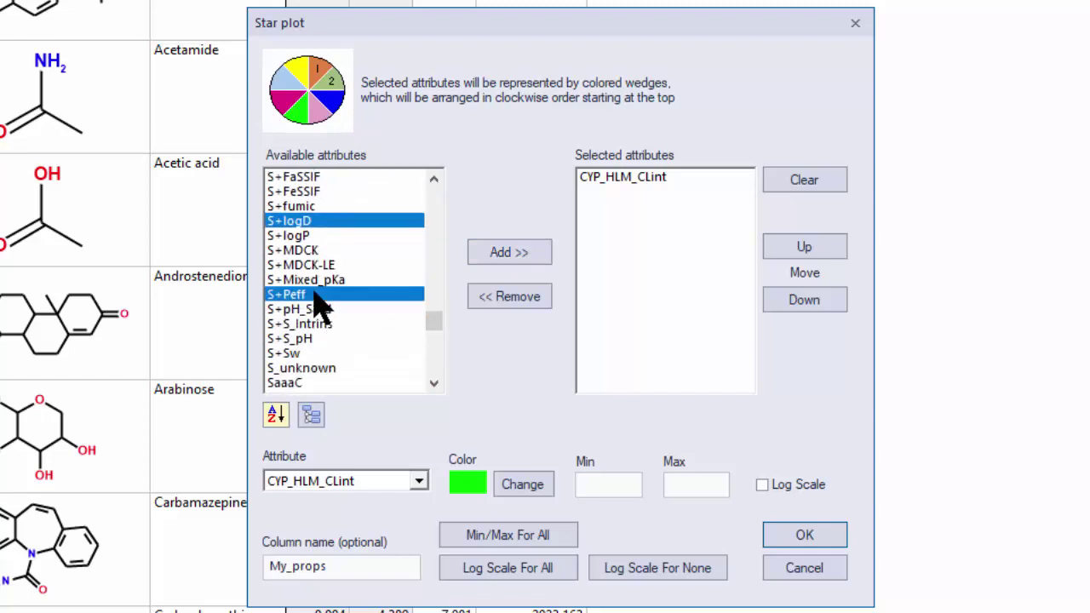
pyautogui.keyDown('ctrl'); pyautogui.click(307, 354); pyautogui.keyUp('ctrl')
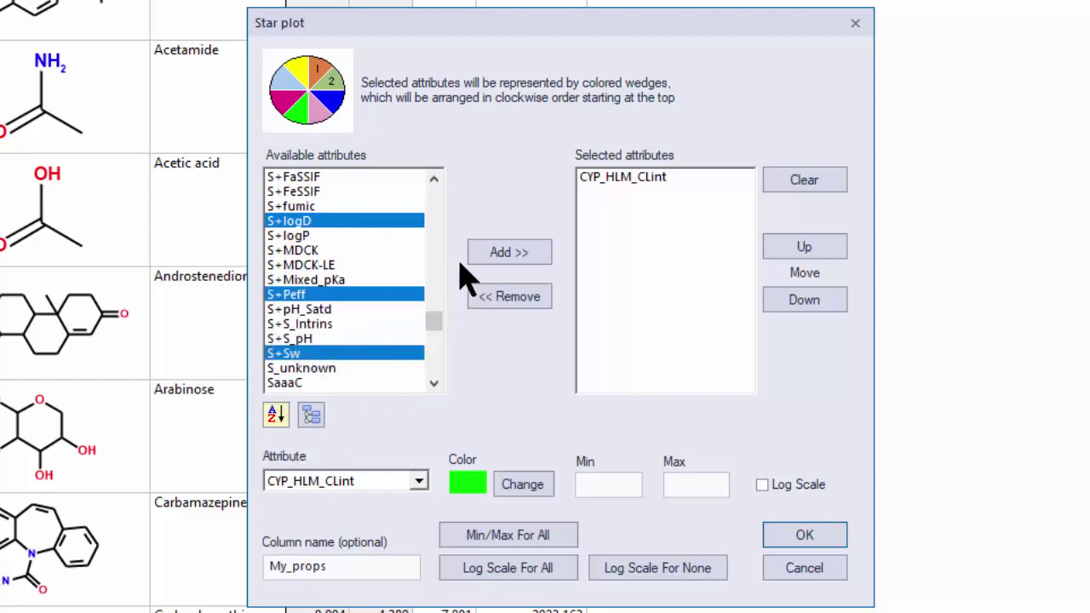
pyautogui.click(502, 260)
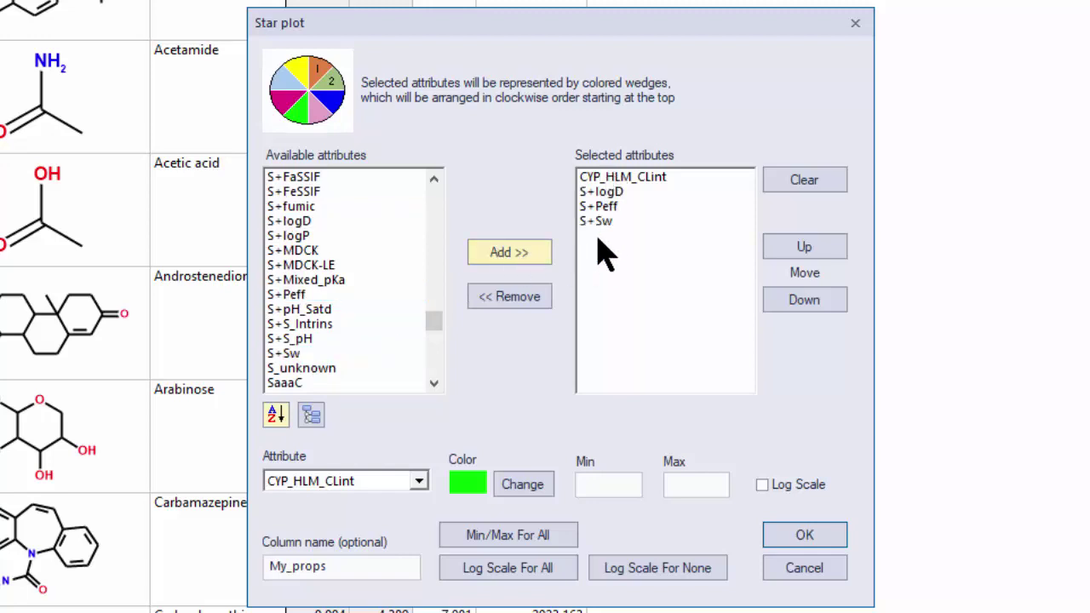
# Enable the log scale for CYP_HLM_CLint in the star plot and review the settings of S+logD and S+Peff
pyautogui.click(359, 574)
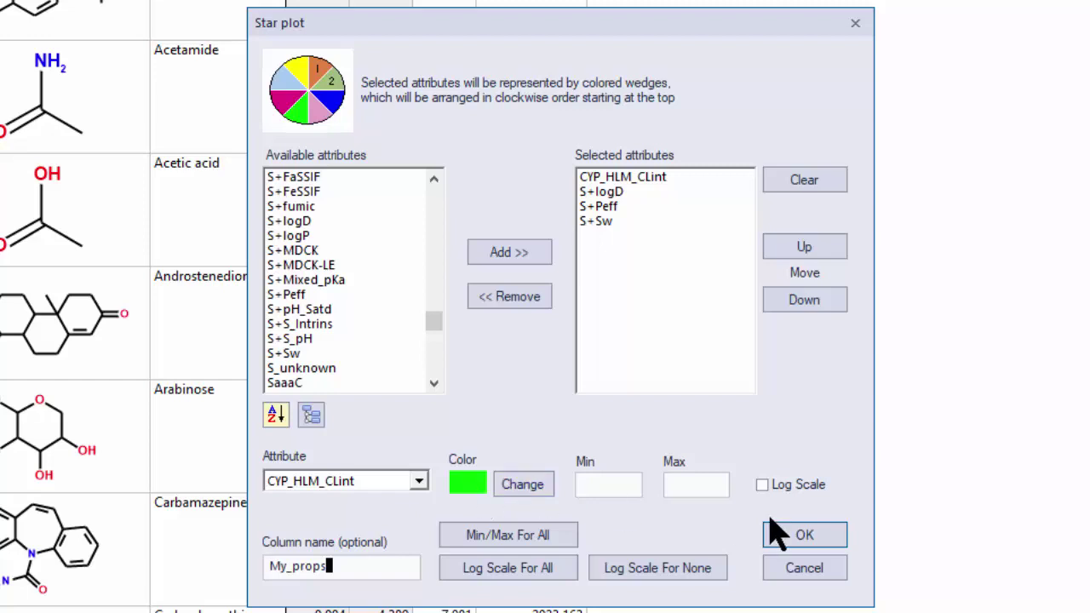
pyautogui.click(762, 484)
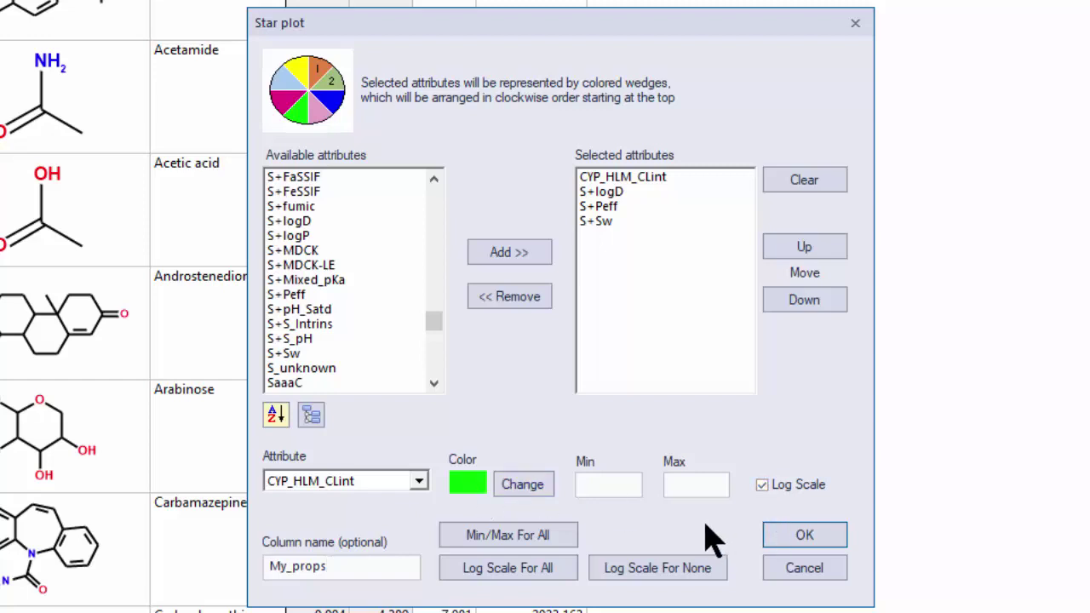
pyautogui.click(419, 482)
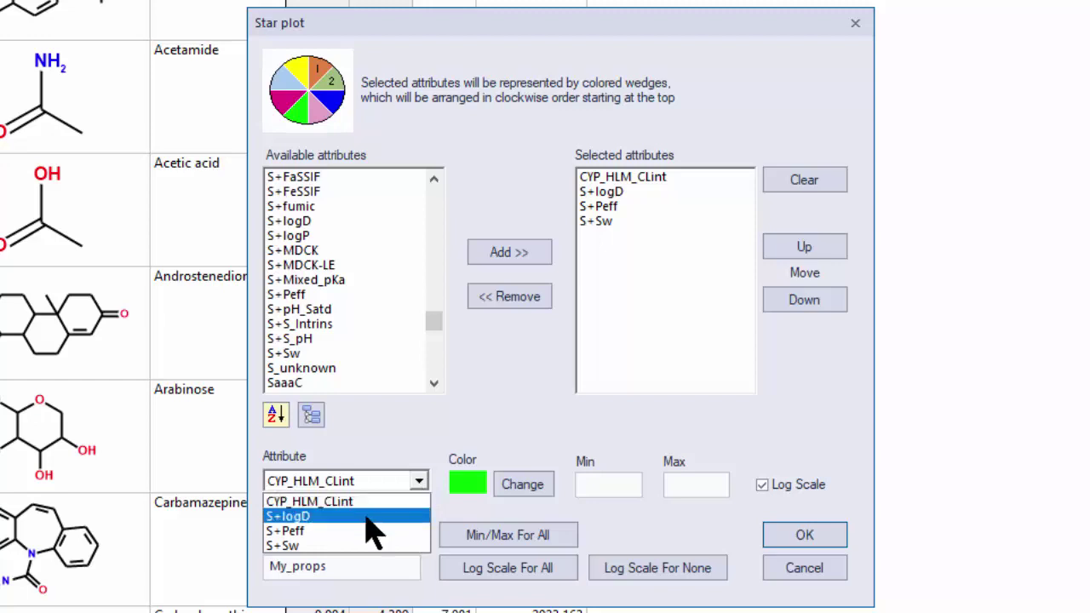
pyautogui.click(372, 516)
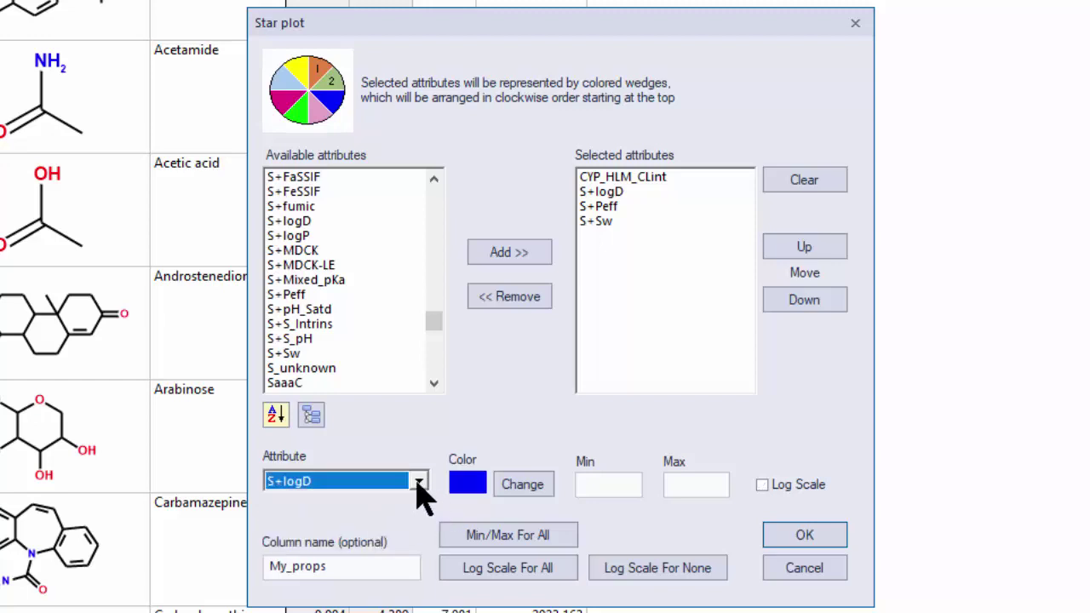
pyautogui.click(419, 482)
pyautogui.click(383, 529)
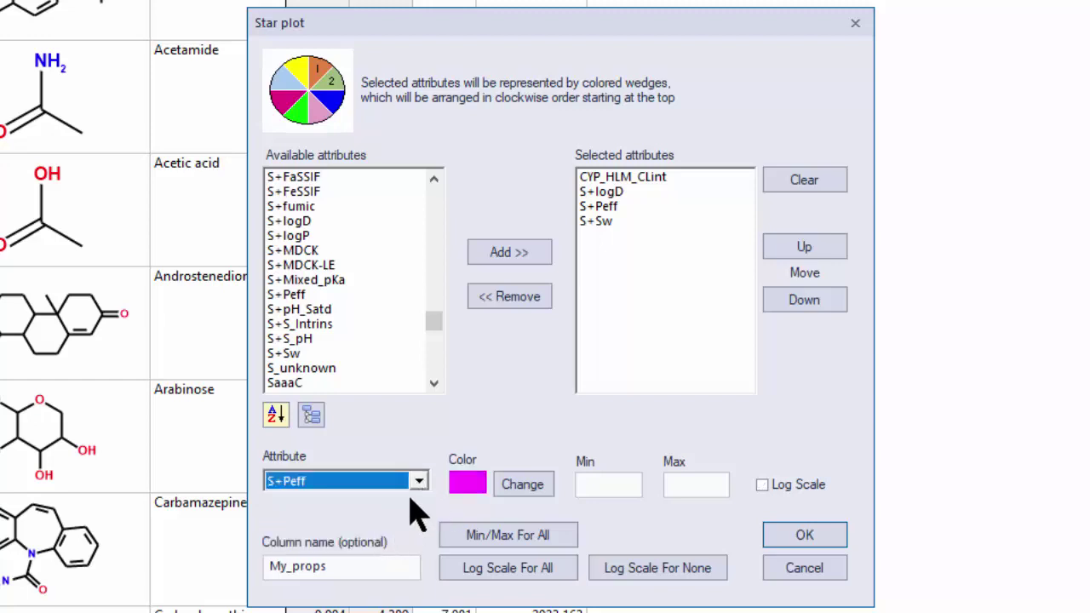
# Change the S+Sw wedge color to dark red and create the My_props star plot column
pyautogui.click(420, 482)
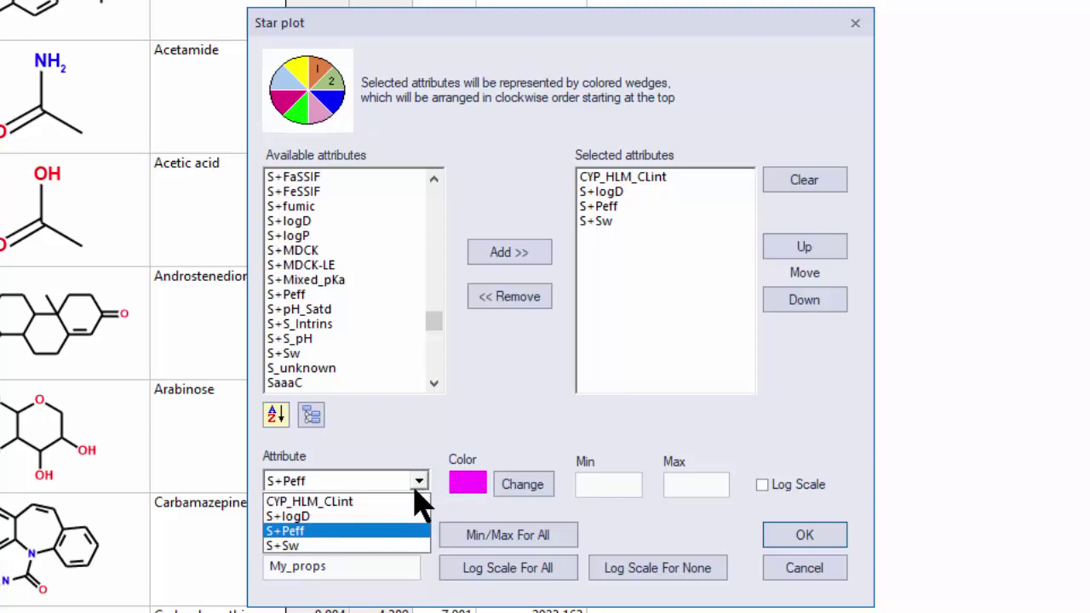
pyautogui.click(388, 546)
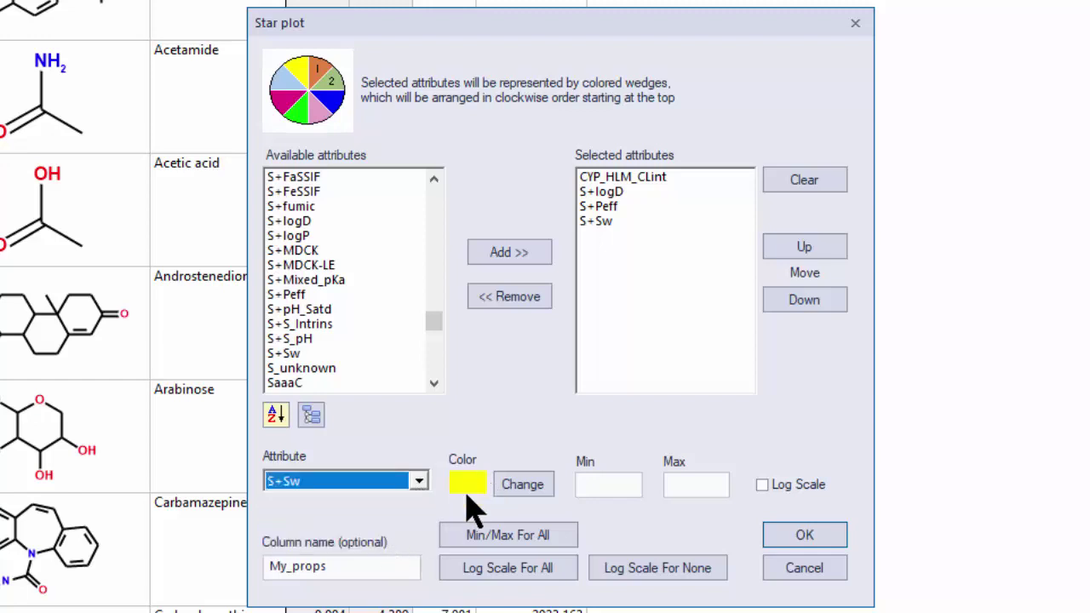
pyautogui.click(521, 492)
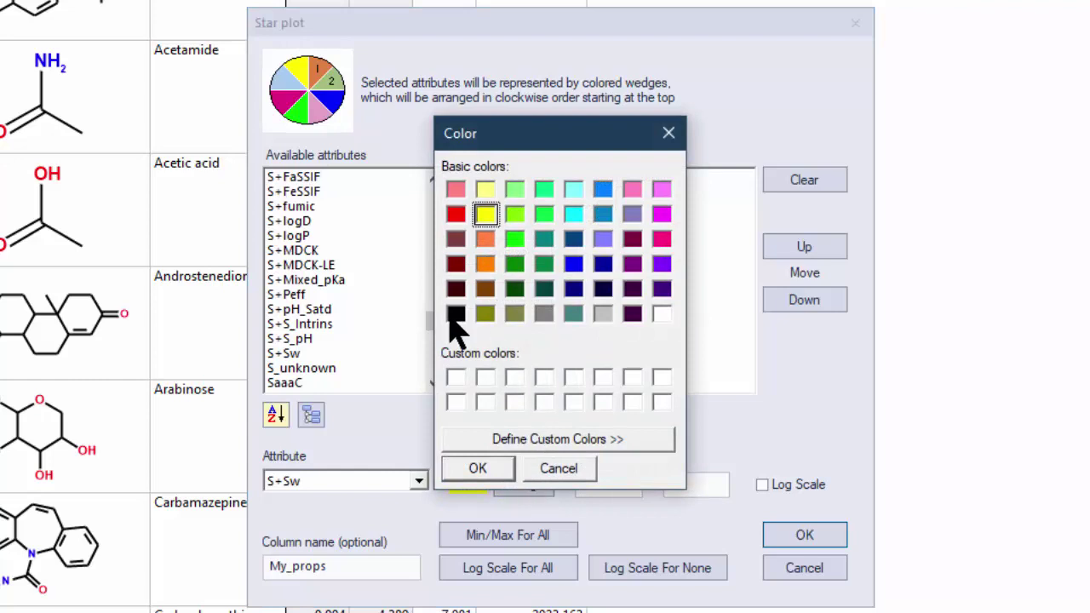
pyautogui.click(455, 265)
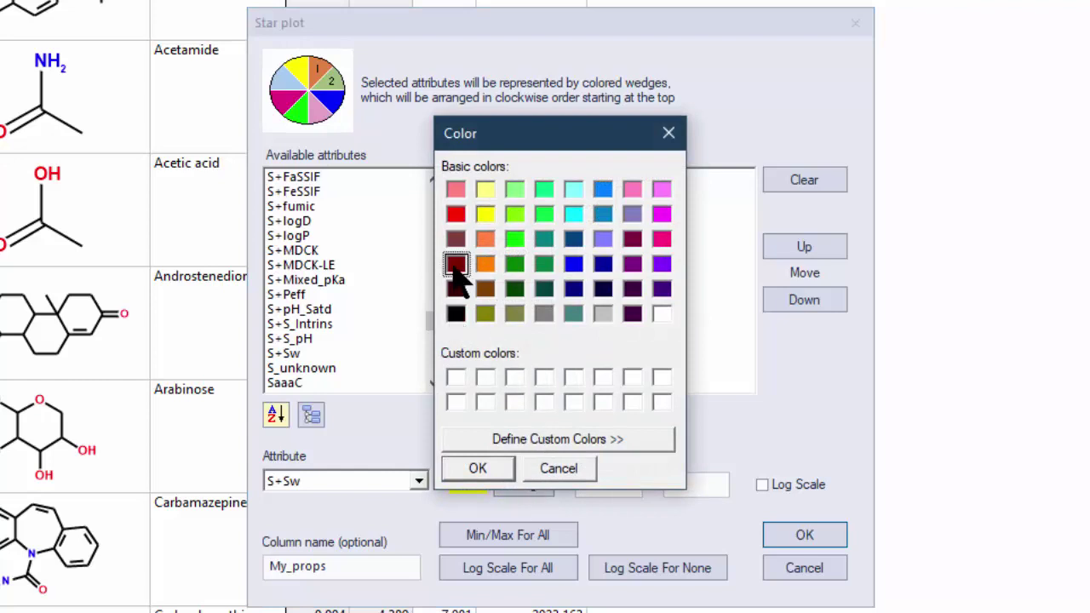
pyautogui.click(492, 473)
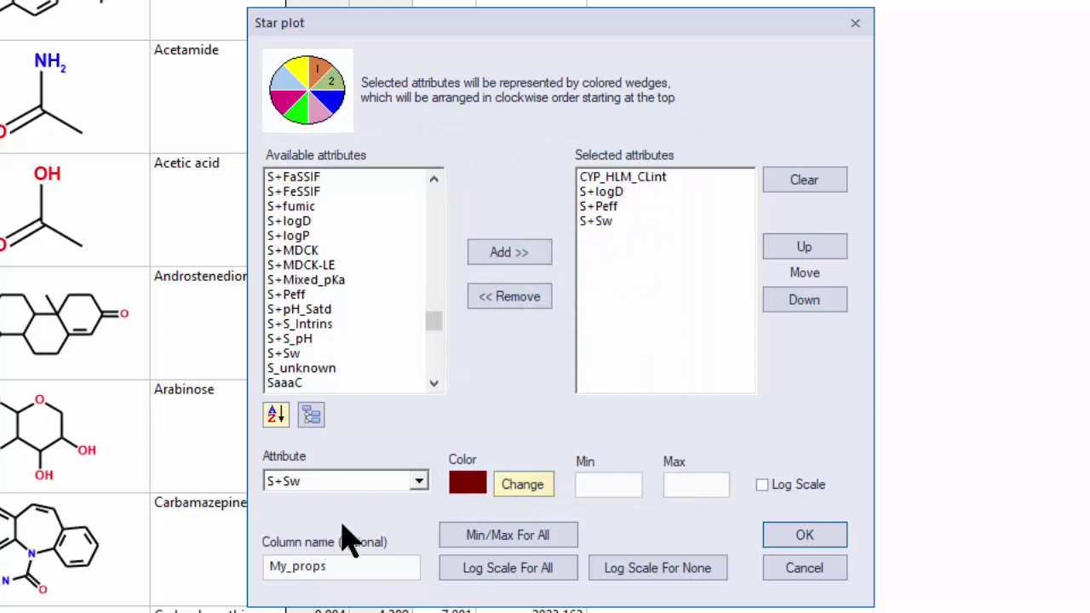
pyautogui.press('Return')
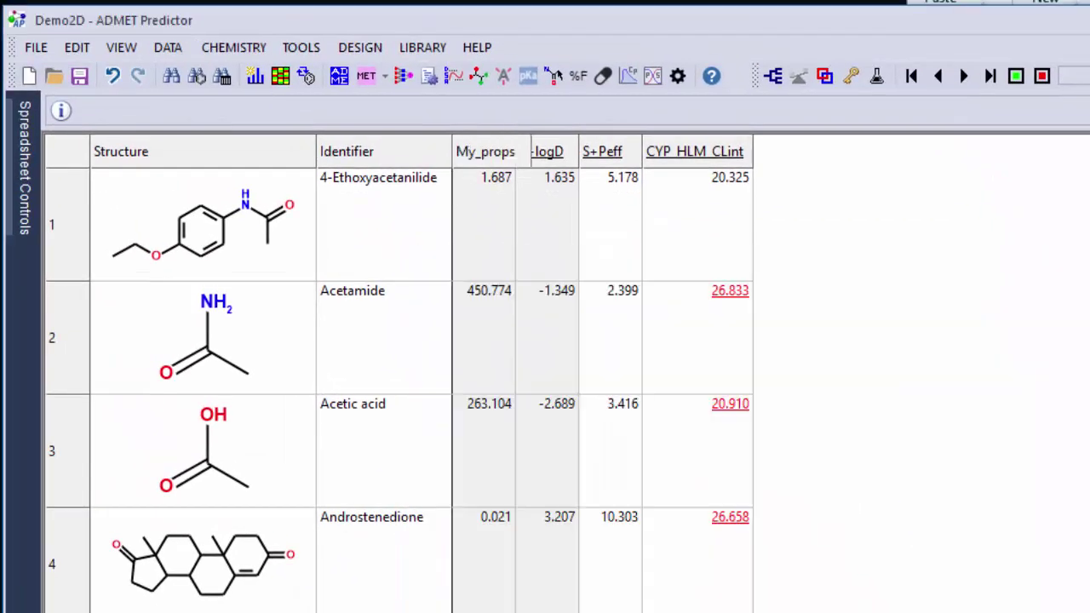
# Inspect the My_props wedge values for 4-Ethoxyacetanilide and view the star plot's settings through Modify Plot
pyautogui.moveTo(549, 208)
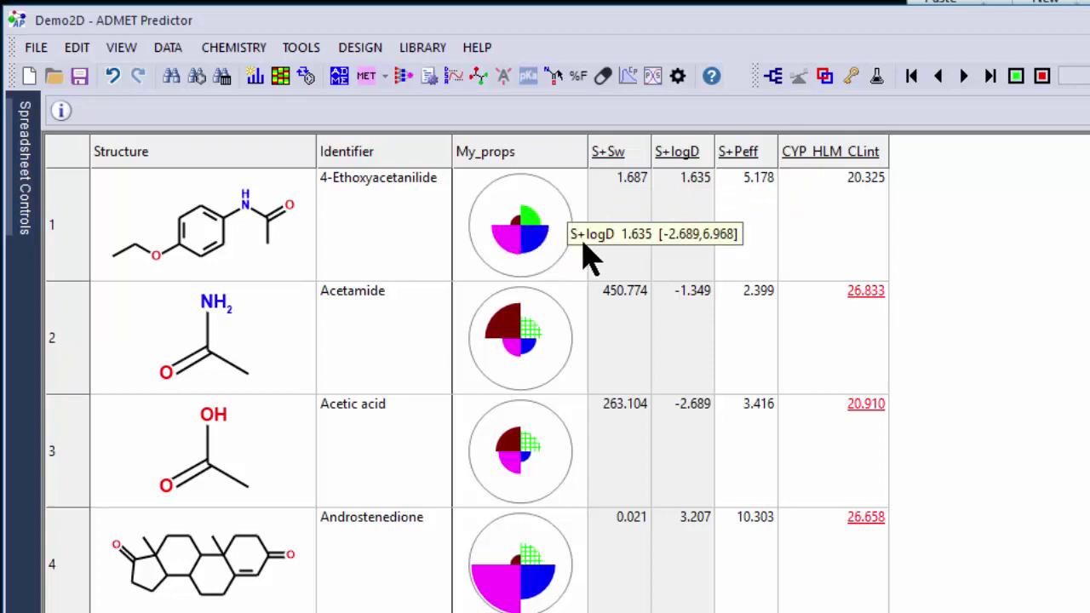
pyautogui.moveTo(550, 255)
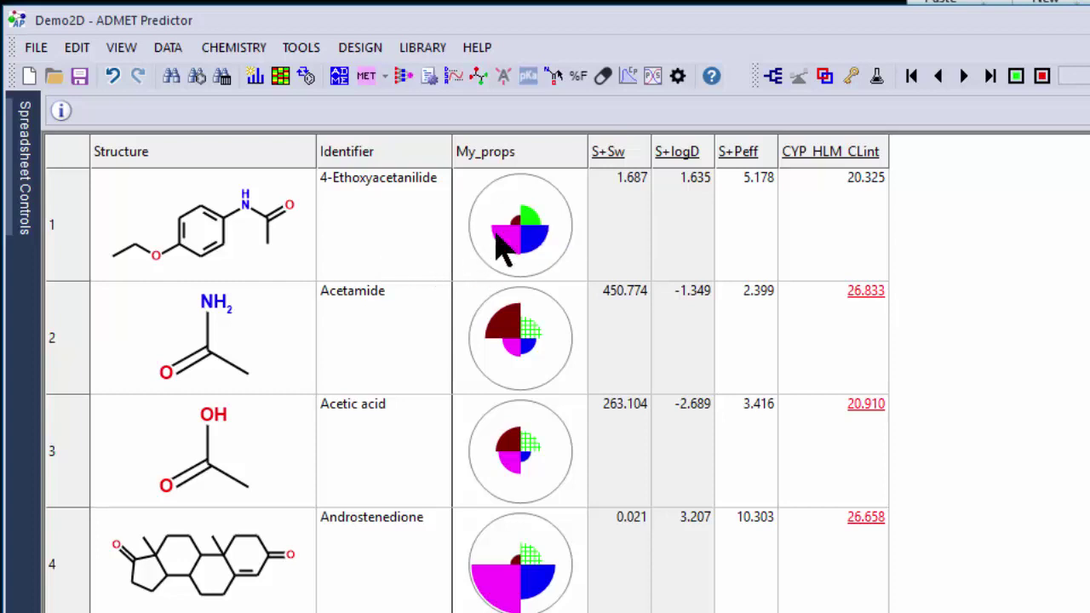
pyautogui.moveTo(538, 234)
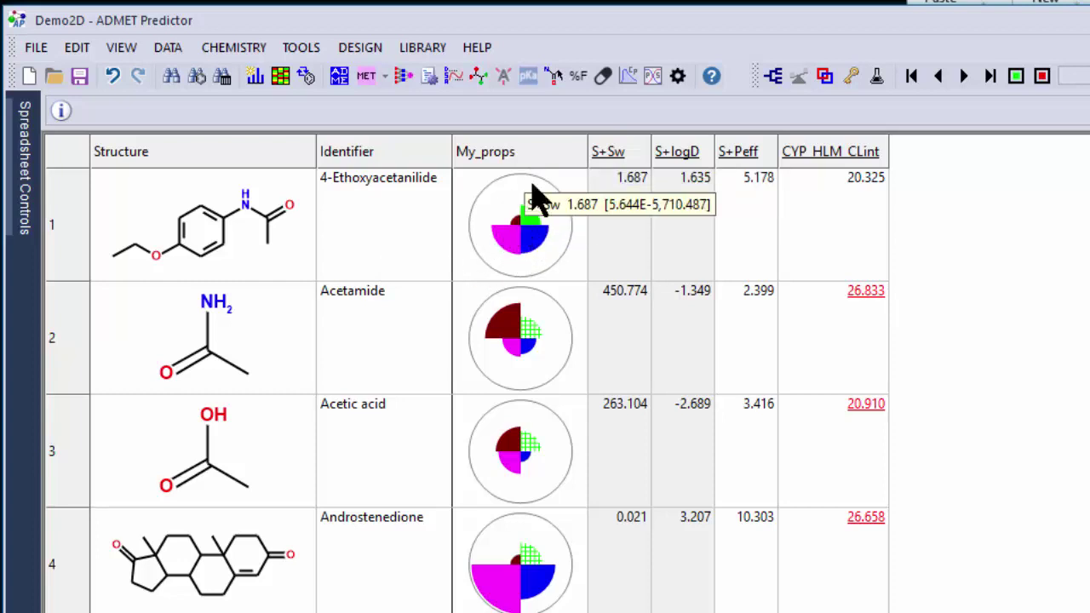
pyautogui.rightClick(547, 155)
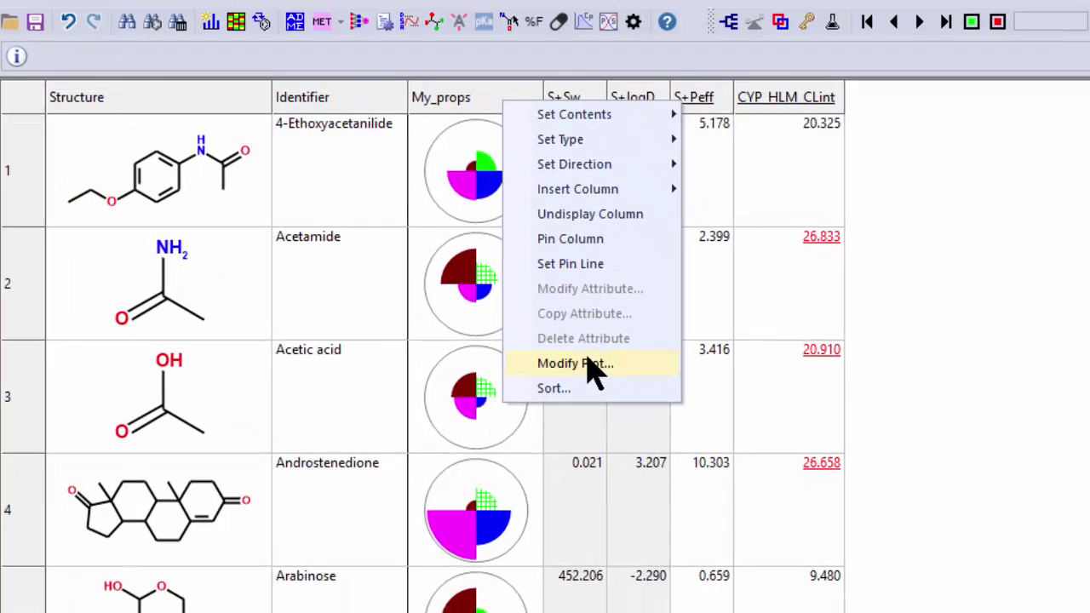
pyautogui.click(635, 419)
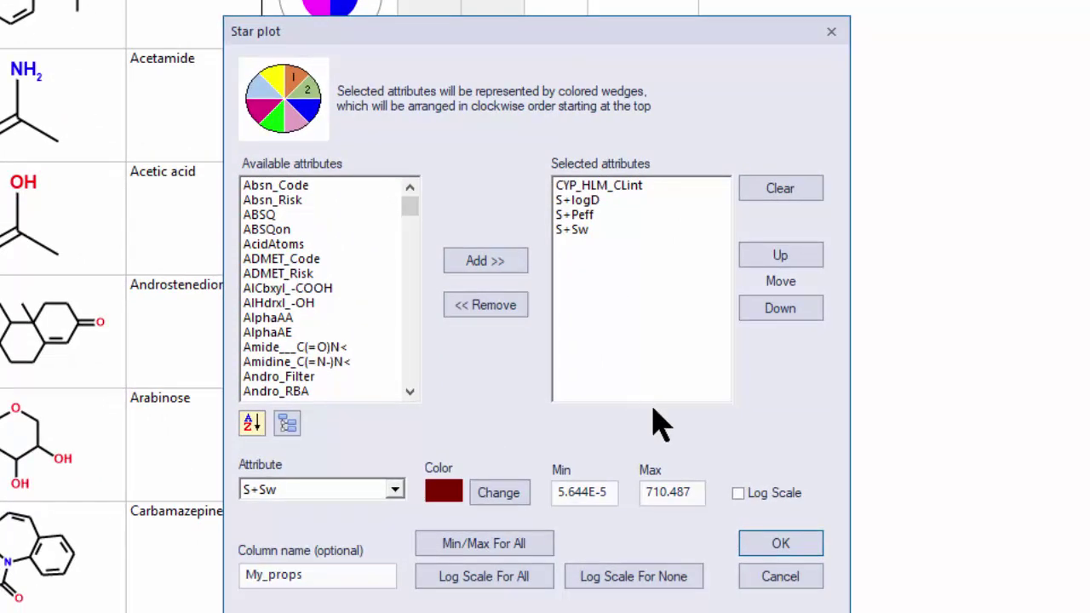
pyautogui.click(792, 578)
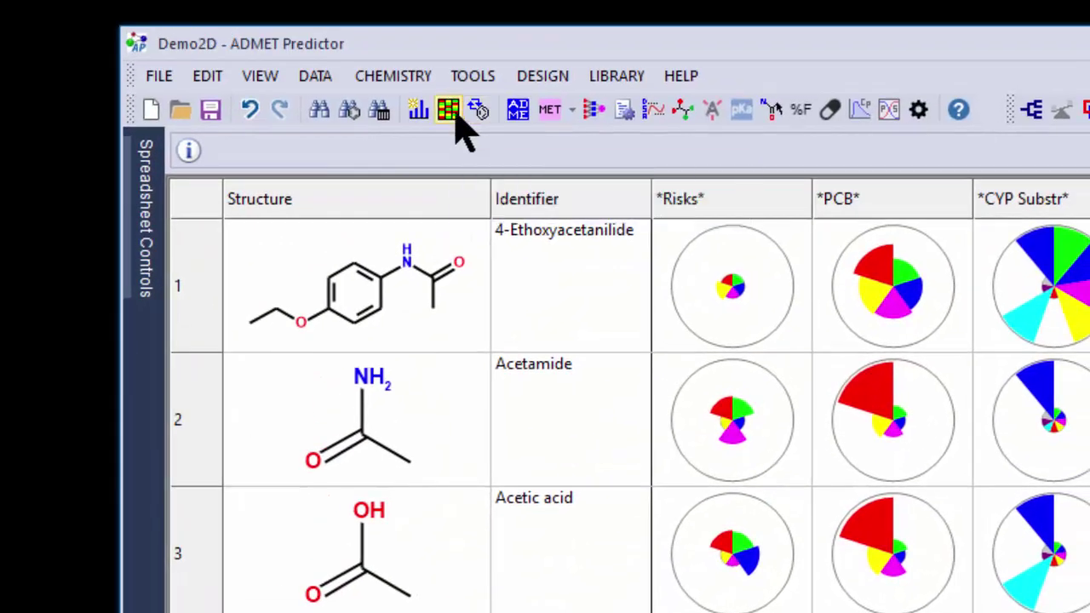
# Apply a spreadsheet heat map to all attributes with the Red - Yellow - Green progression and the unhidden data range
pyautogui.click(456, 115)
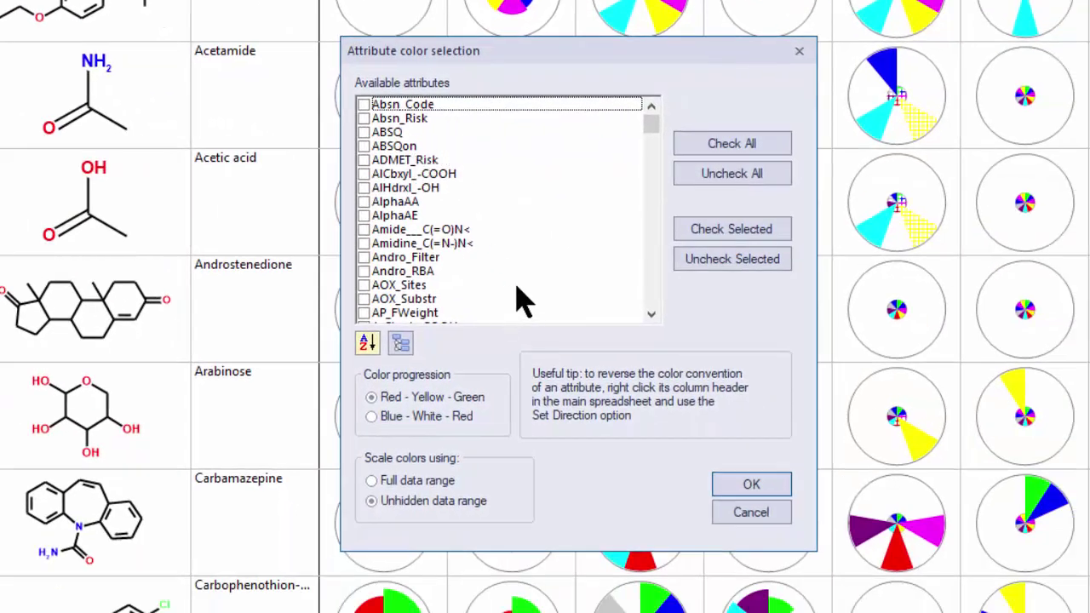
pyautogui.click(741, 151)
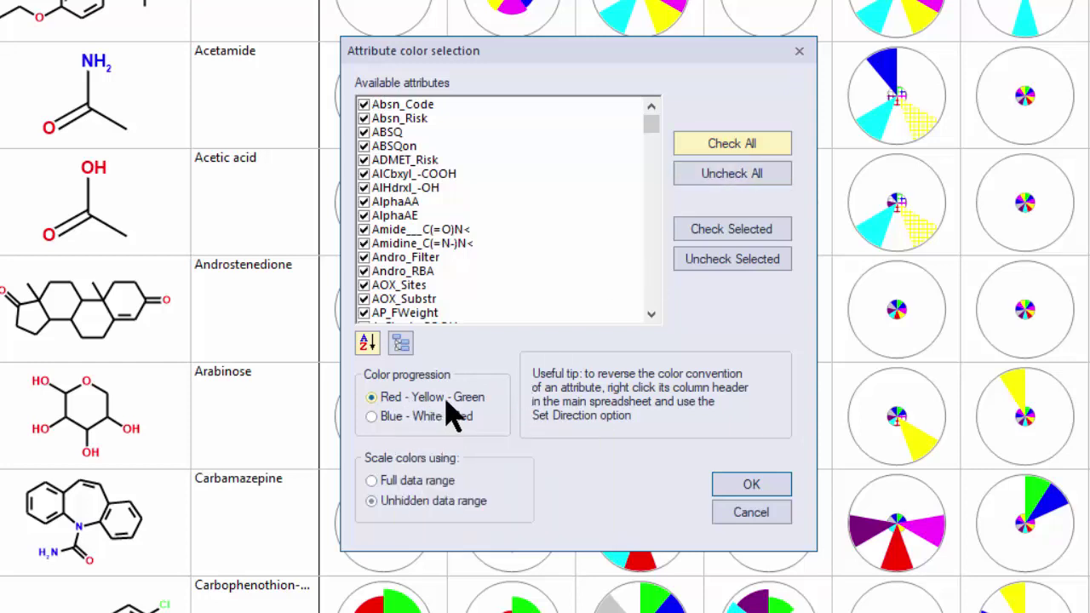
pyautogui.moveTo(452, 415)
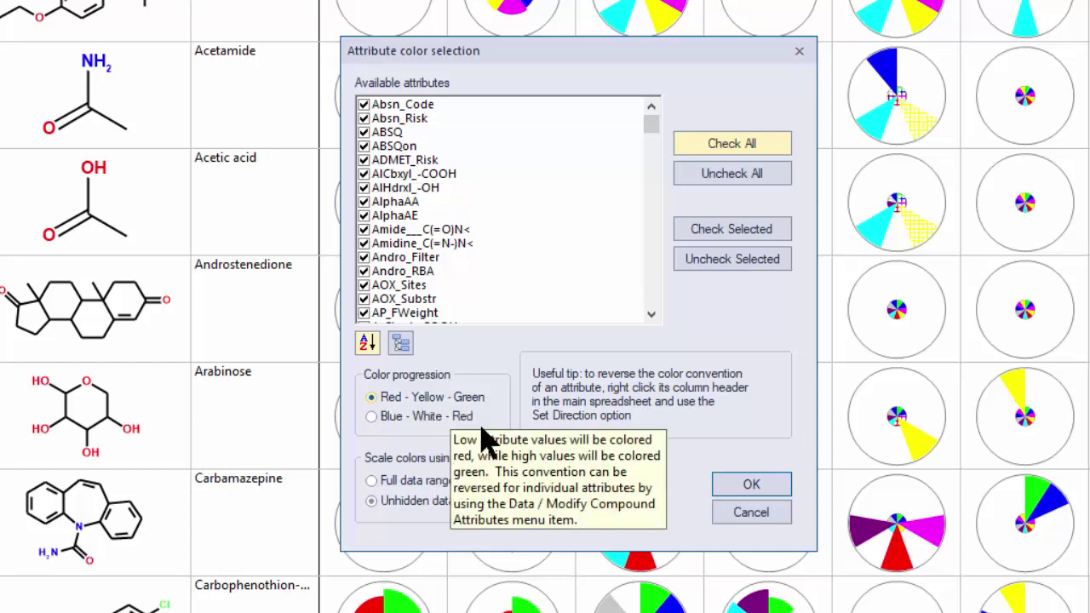
pyautogui.click(767, 484)
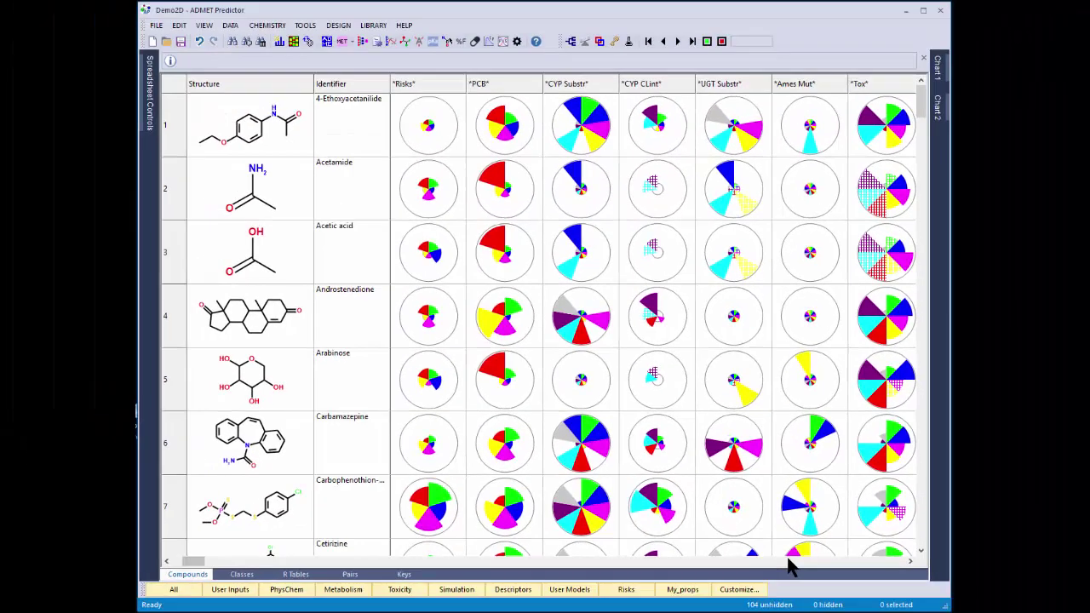
# Sort the compounds by DiffCoef, first in ascending and then in descending order
pyautogui.click(788, 561)
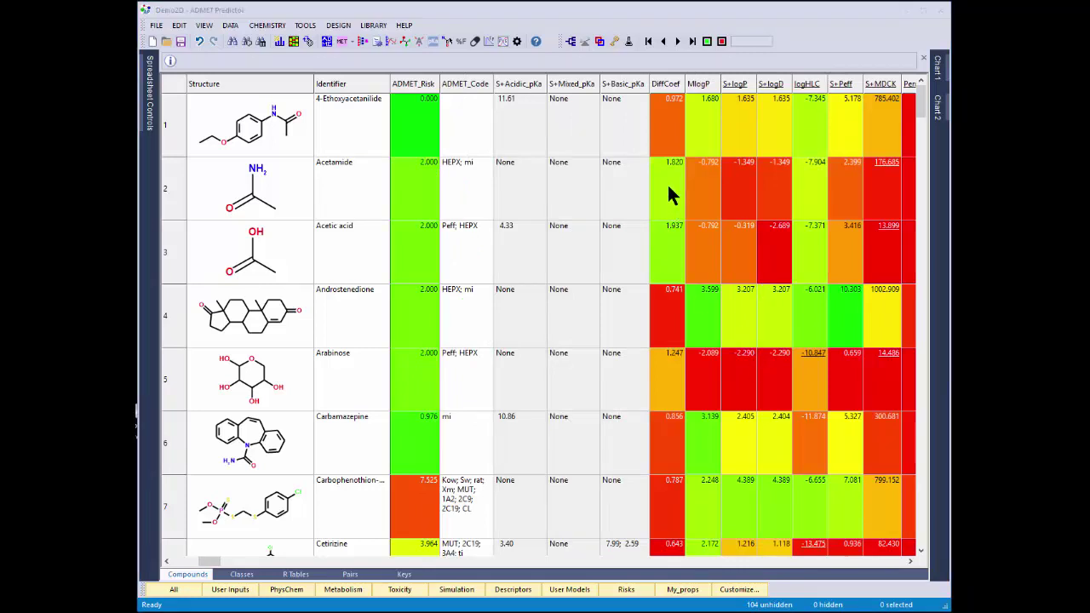
pyautogui.click(670, 86)
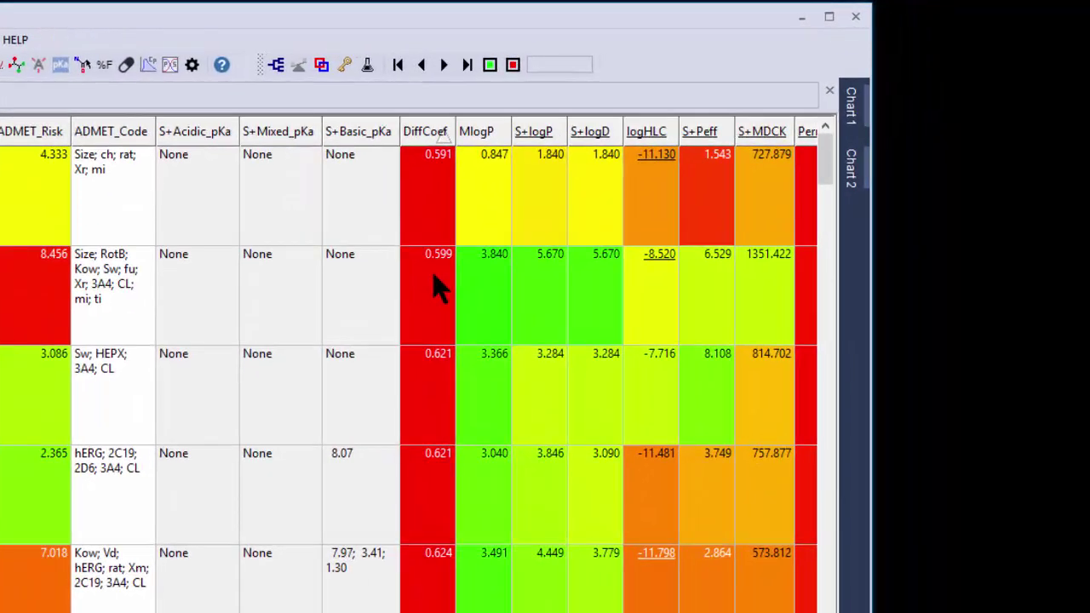
pyautogui.scroll(-6, 514, 374)
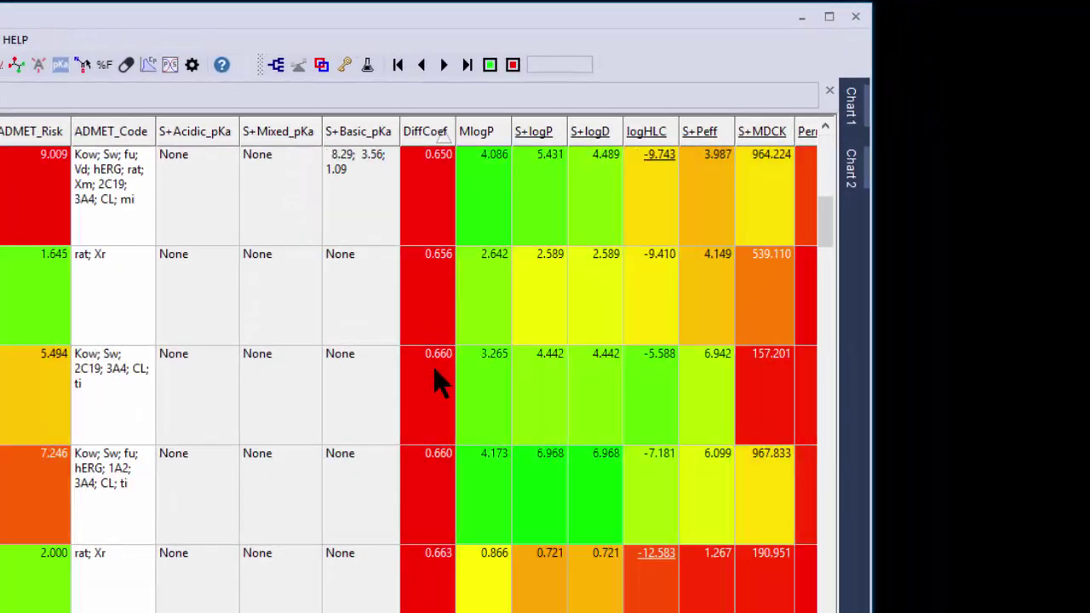
pyautogui.scroll(6, 429, 437)
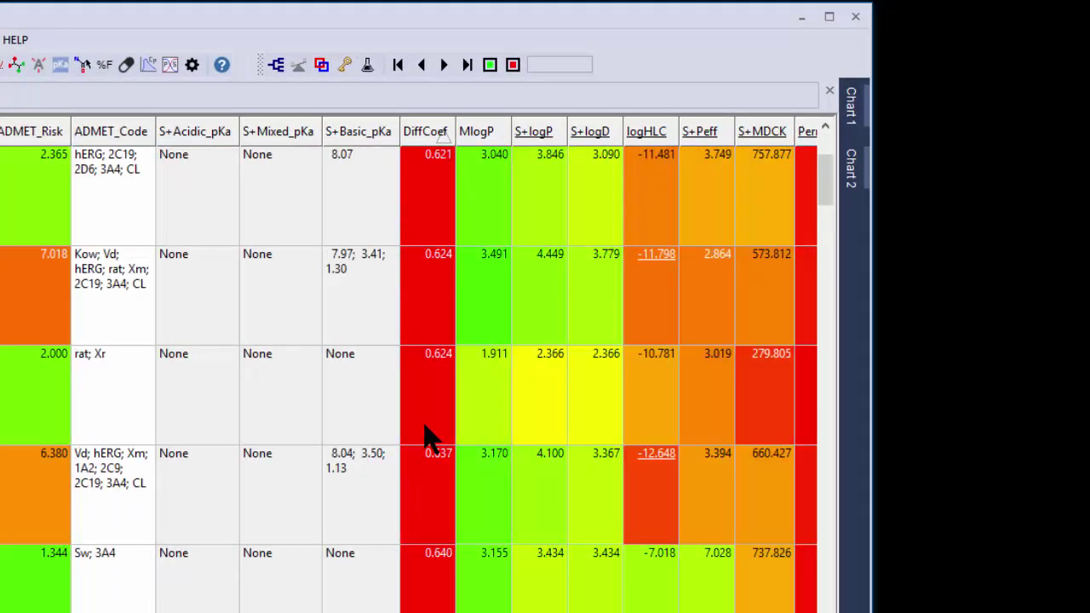
pyautogui.click(425, 140)
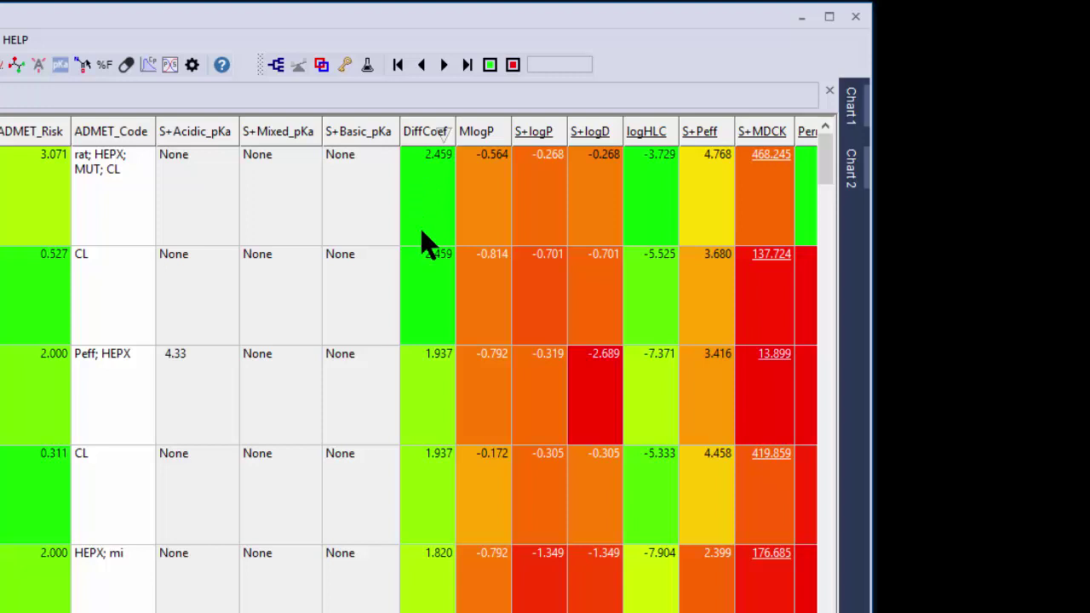
# Set the S+logP attribute's direction to Descending and sort the compounds by S+logP in both orders, ending with the highest values first
pyautogui.click(527, 137)
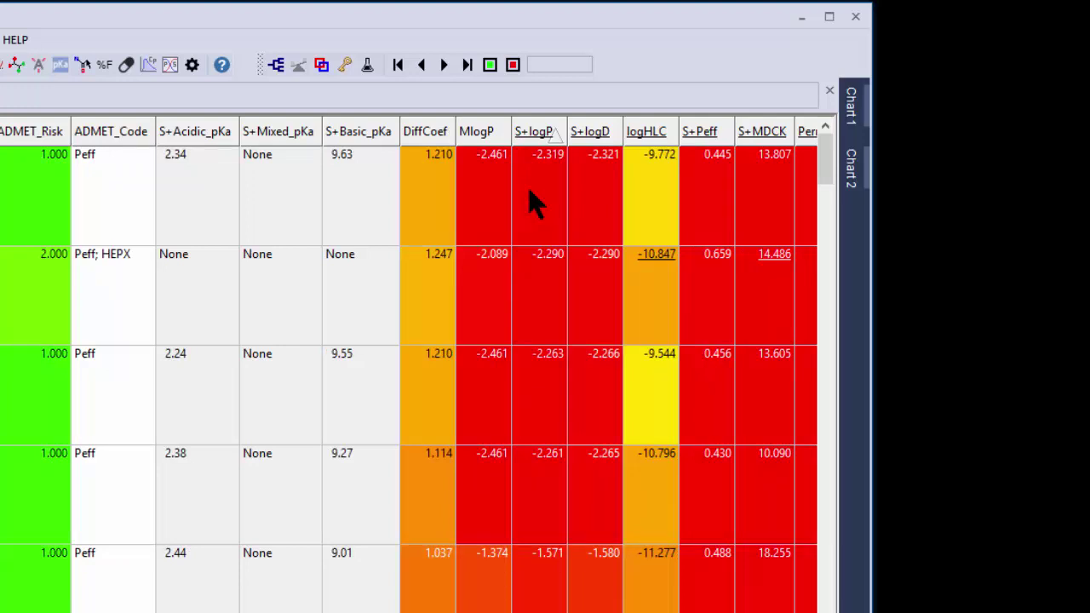
pyautogui.click(535, 136)
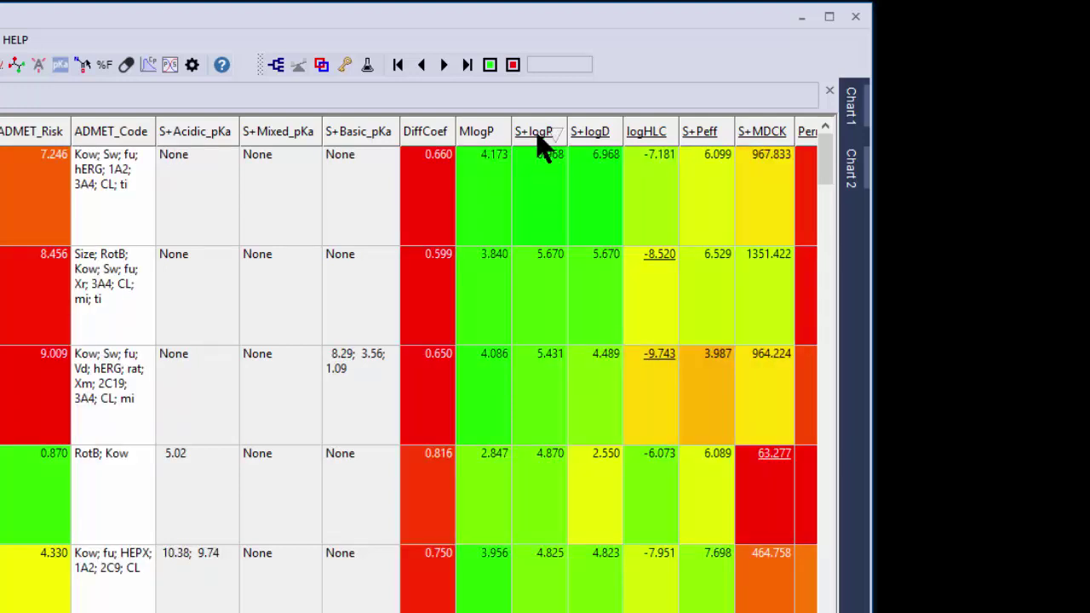
pyautogui.rightClick(539, 138)
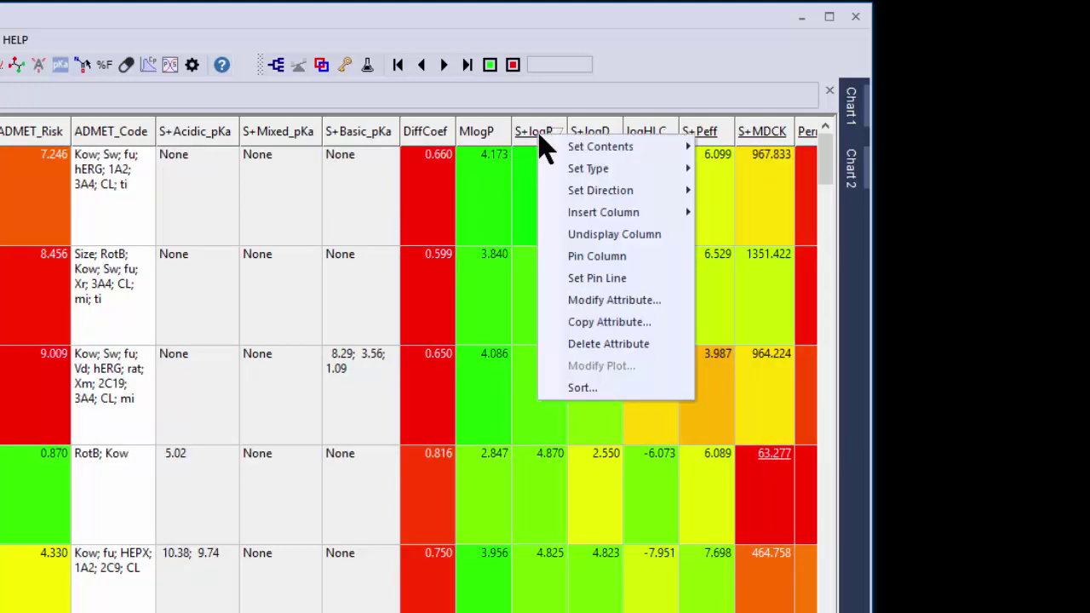
pyautogui.moveTo(577, 194)
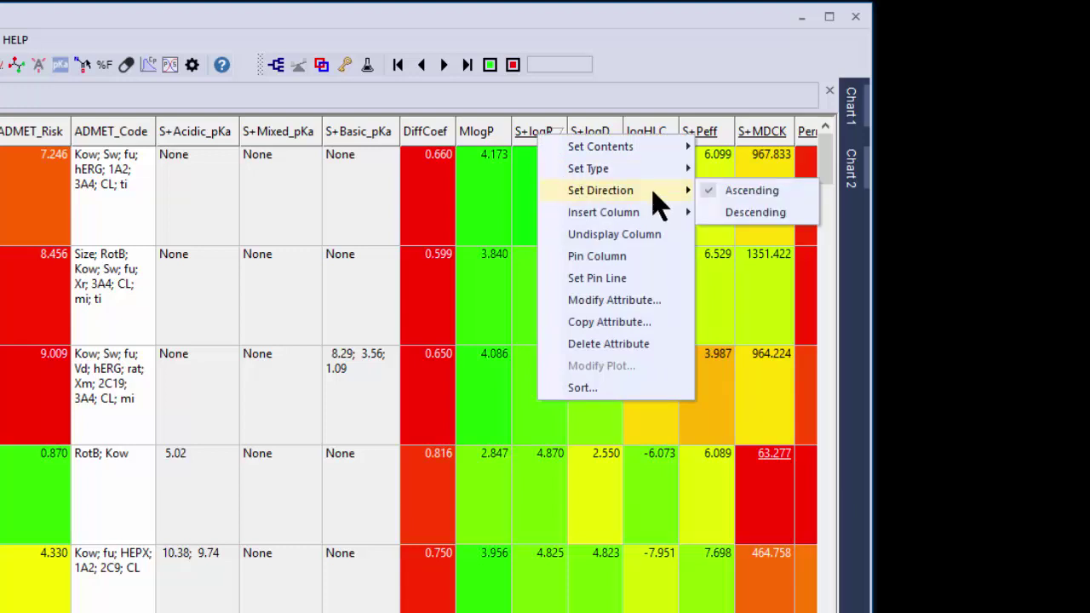
pyautogui.click(738, 213)
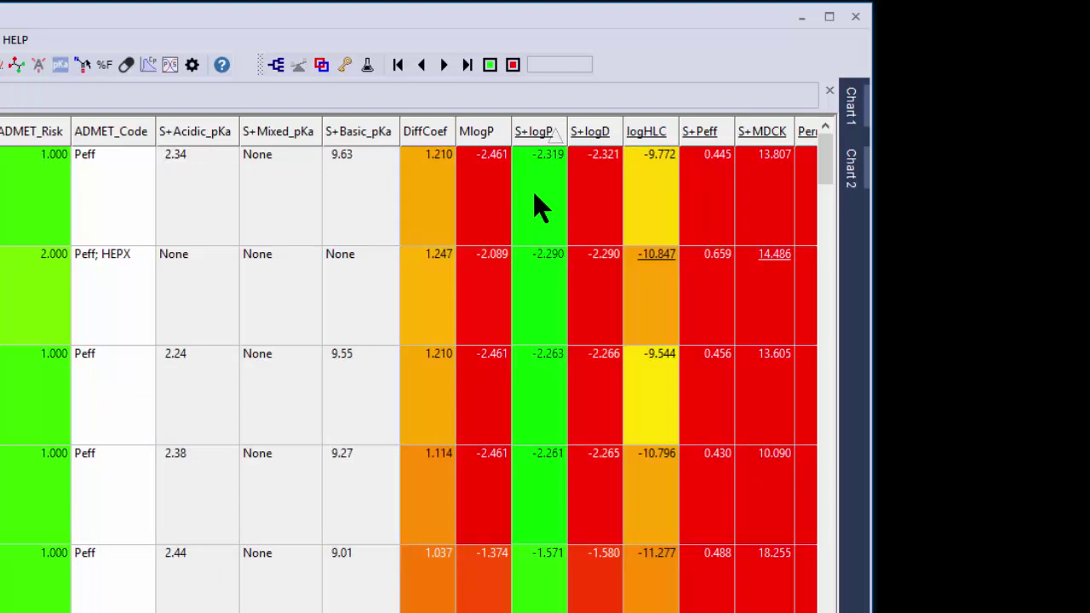
pyautogui.click(535, 134)
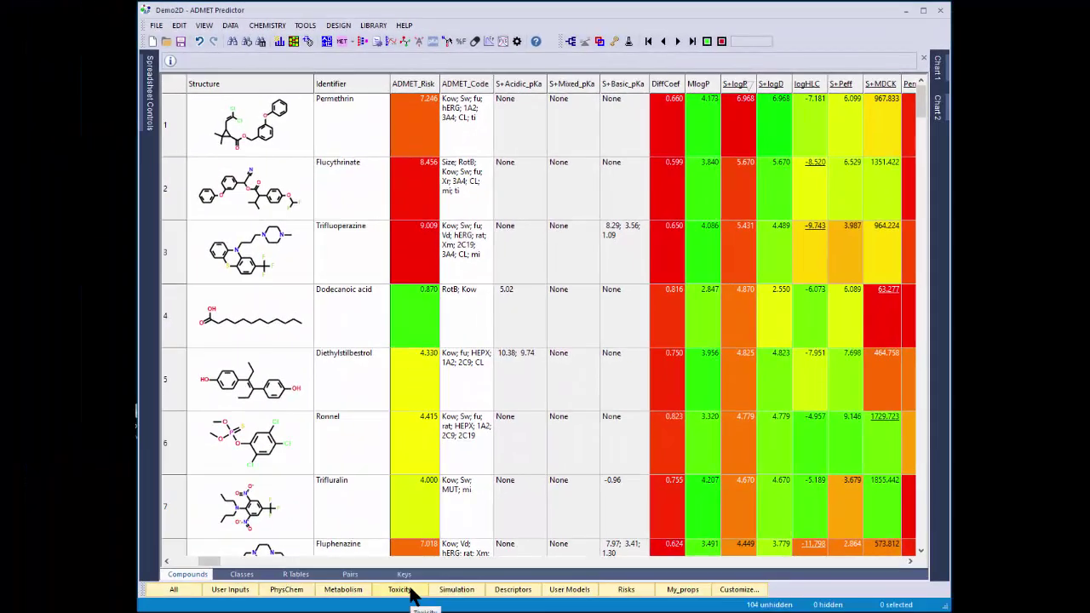
# Display the Toxicity property group and widen the MaxRTD column so its full class labels fit
pyautogui.click(401, 590)
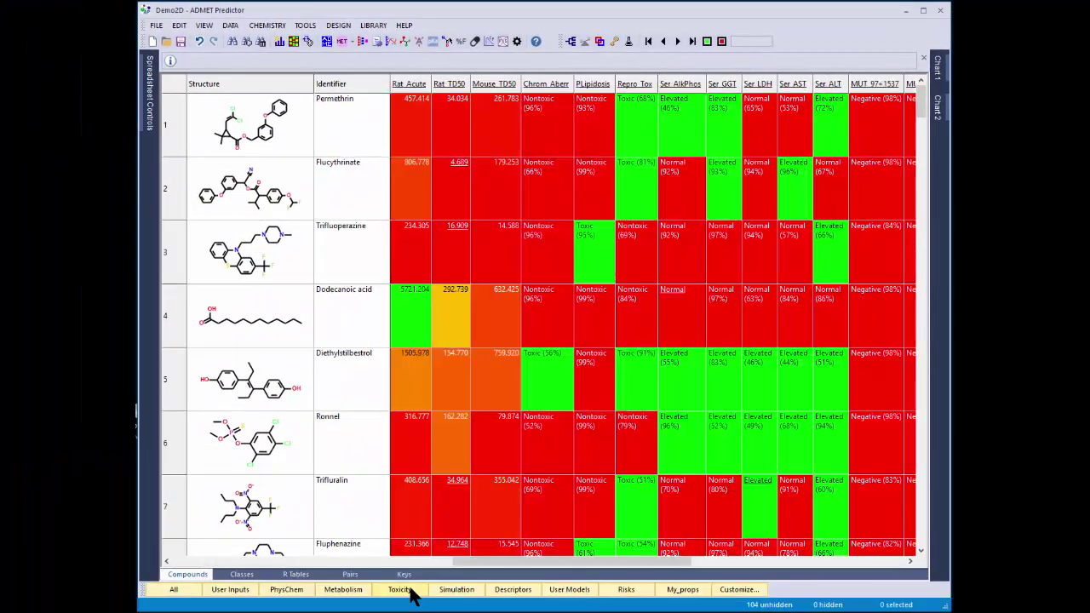
pyautogui.moveTo(475, 564); pyautogui.dragTo(243, 575)
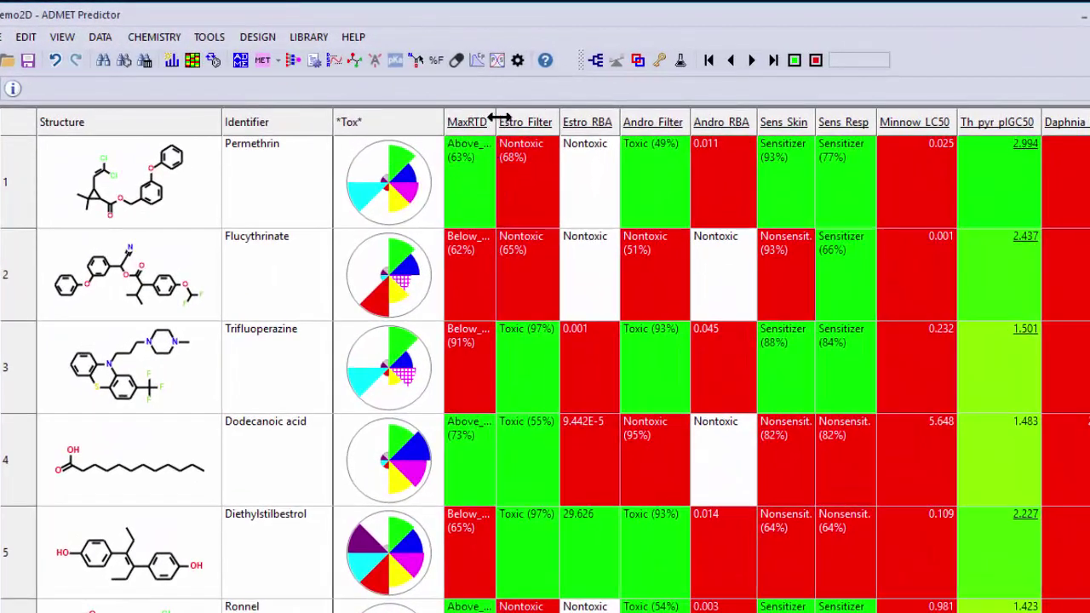
pyautogui.moveTo(499, 119); pyautogui.dragTo(586, 125)
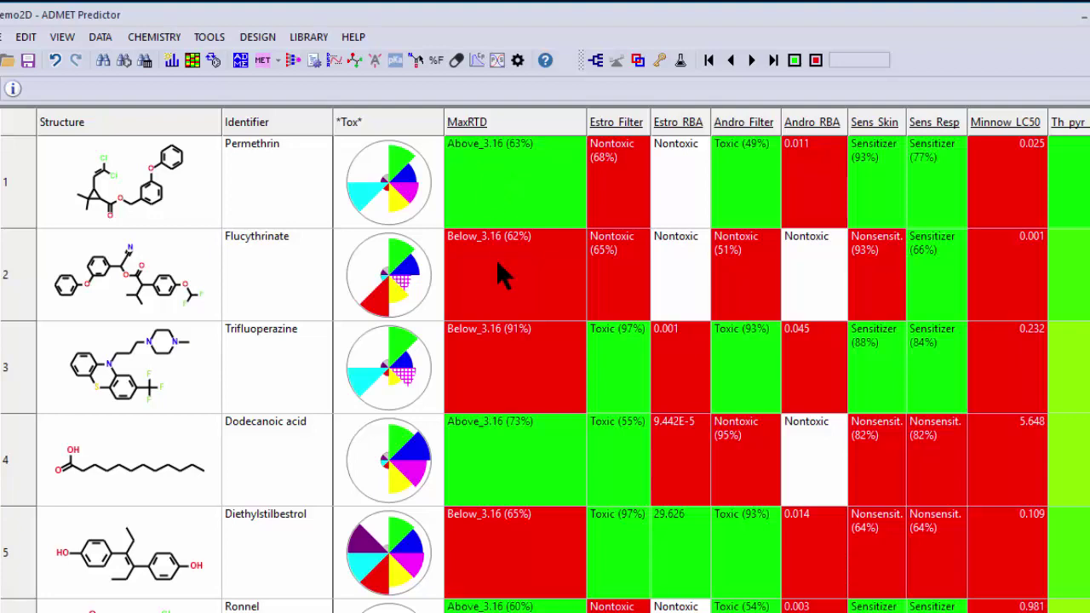
# Sort the compounds by MaxRTD and select the Above_3.16 rows down to Veronal in row 70
pyautogui.click(515, 121)
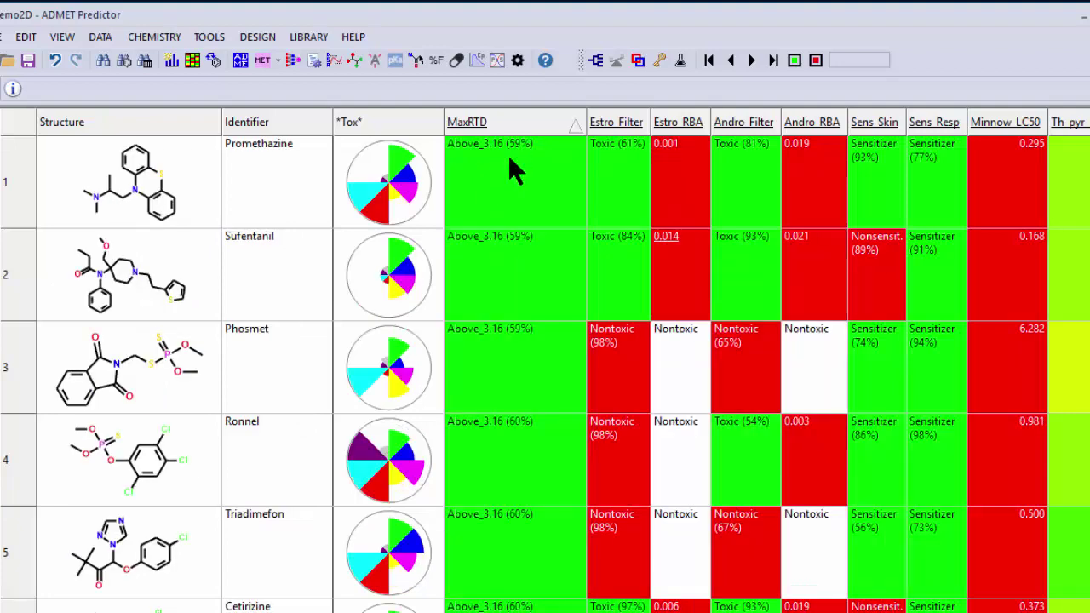
pyautogui.scroll(-2, 505, 178)
pyautogui.scroll(-19, 501, 308)
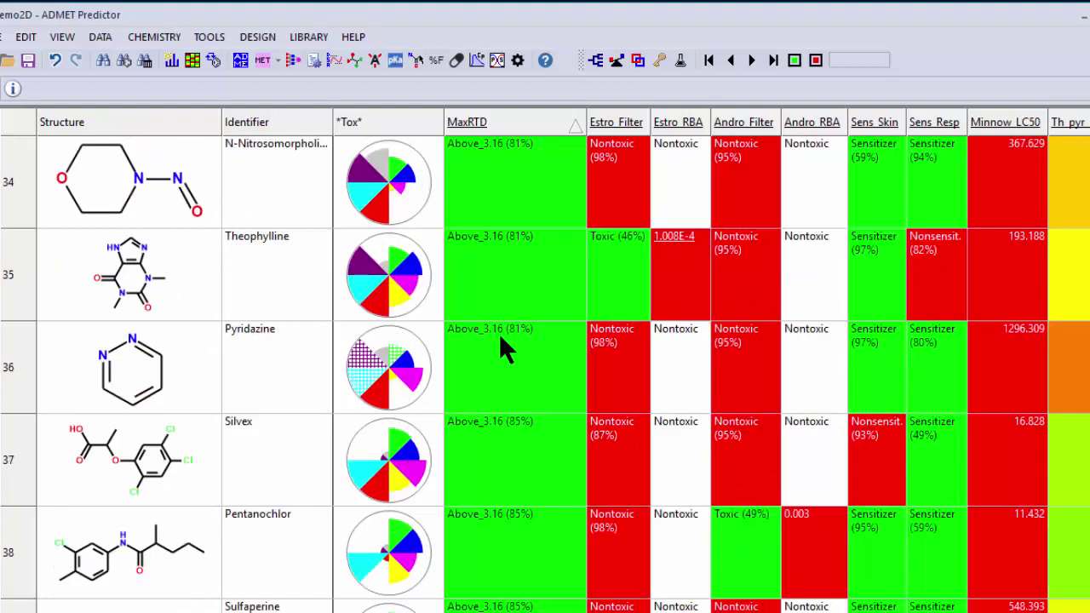
pyautogui.scroll(2, 498, 355)
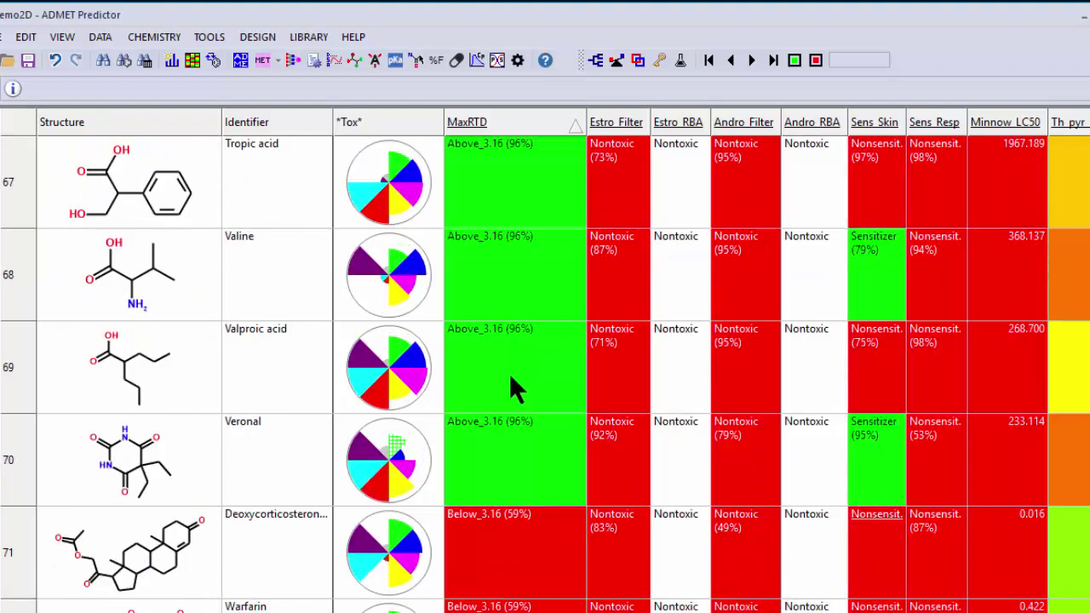
pyautogui.keyDown('shift'); pyautogui.click(549, 461); pyautogui.keyUp('shift')
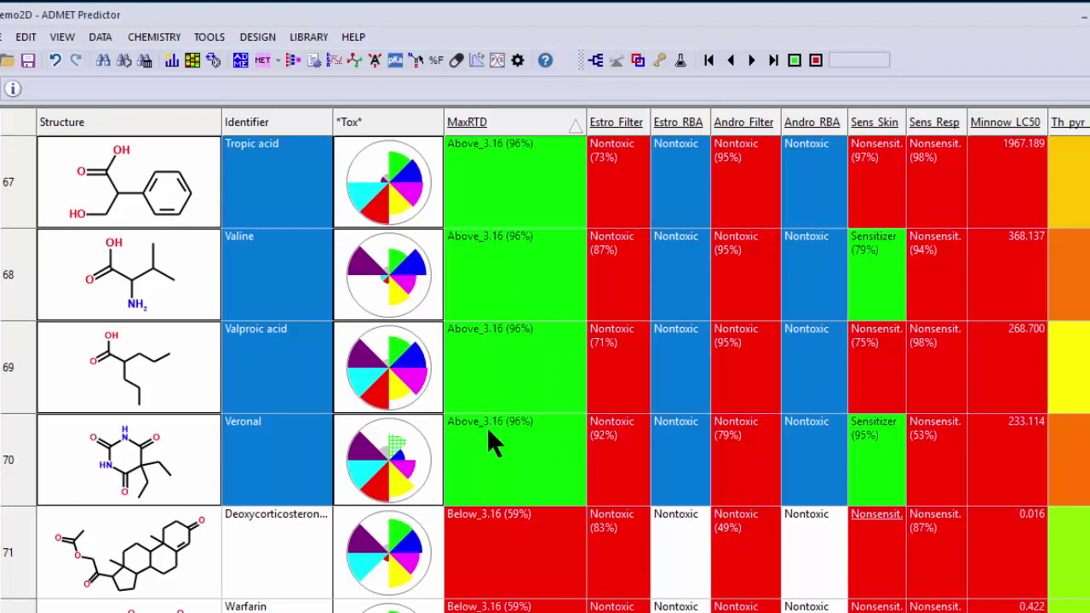
# Open the Hide/Unhide options for the selected compounds
pyautogui.click(60, 36)
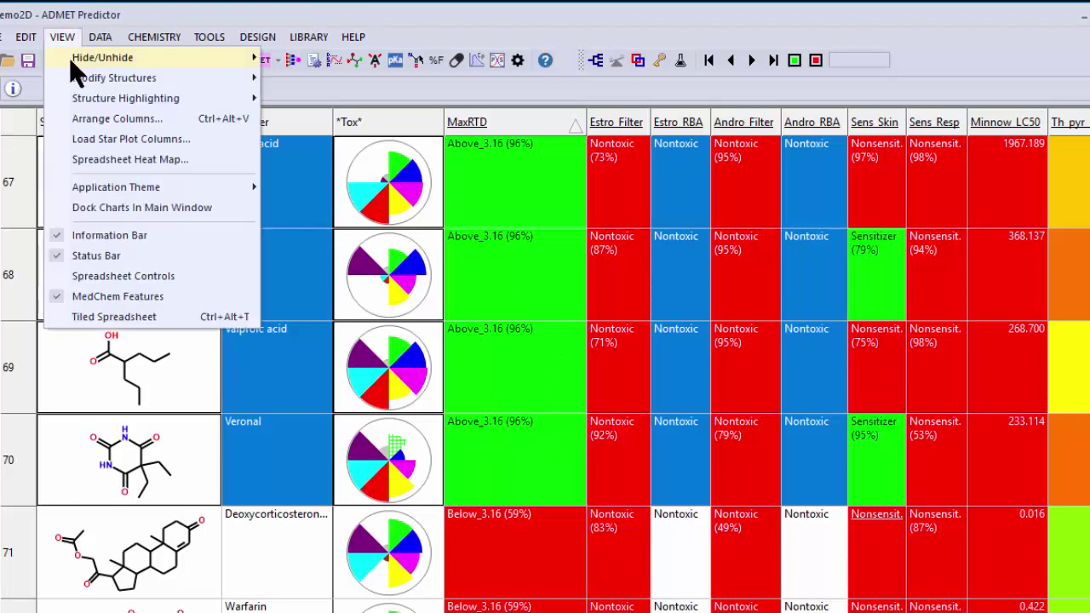
# Hide the unselected compound rows in the spreadsheet and clear the row selection
pyautogui.moveTo(75, 57)
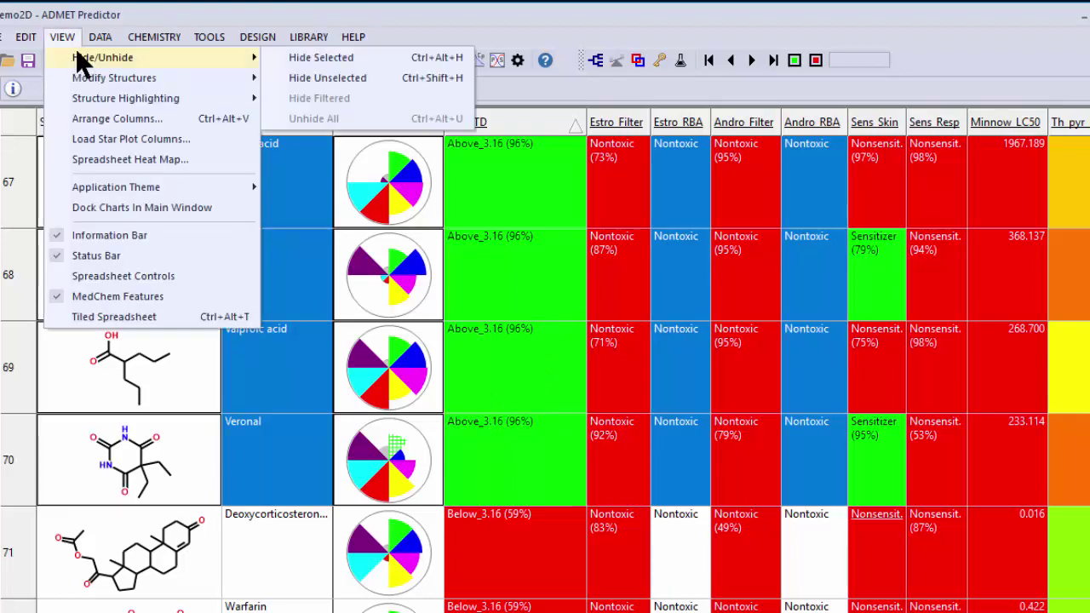
pyautogui.click(323, 78)
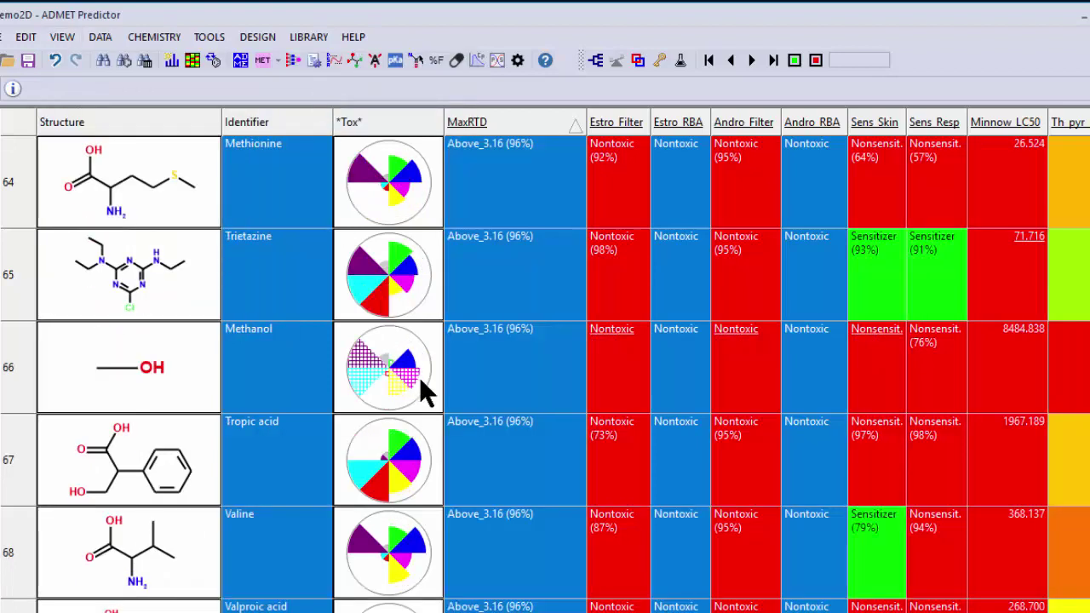
pyautogui.click(419, 376)
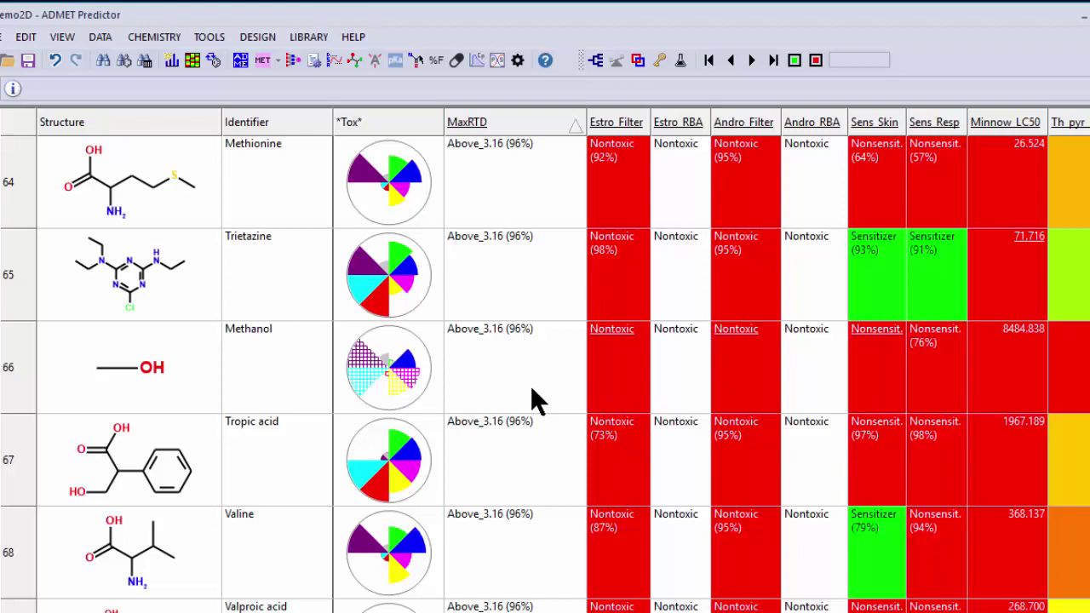
# Unhide all compound rows in the spreadsheet
pyautogui.click(61, 36)
pyautogui.moveTo(73, 58)
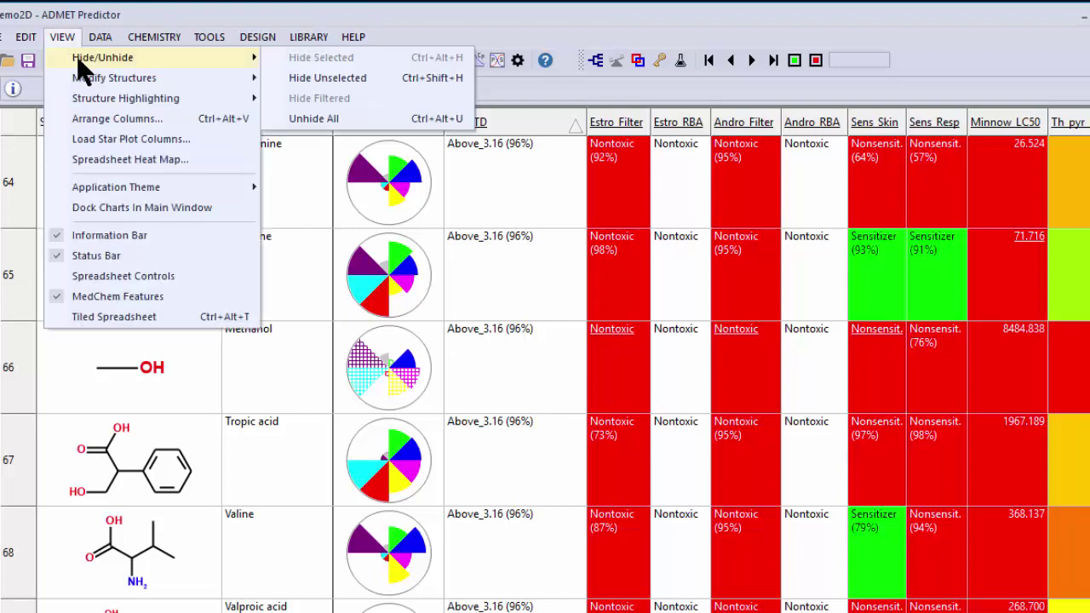
pyautogui.click(341, 128)
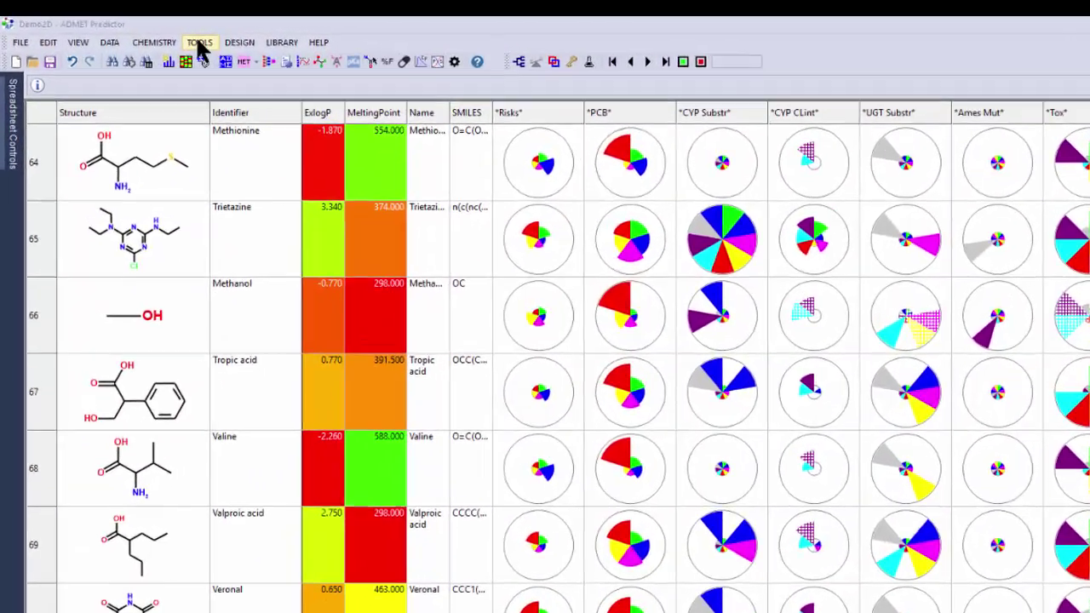
# Select all compounds in the spreadsheet and open the Atomic Properties display for them
pyautogui.click(112, 24)
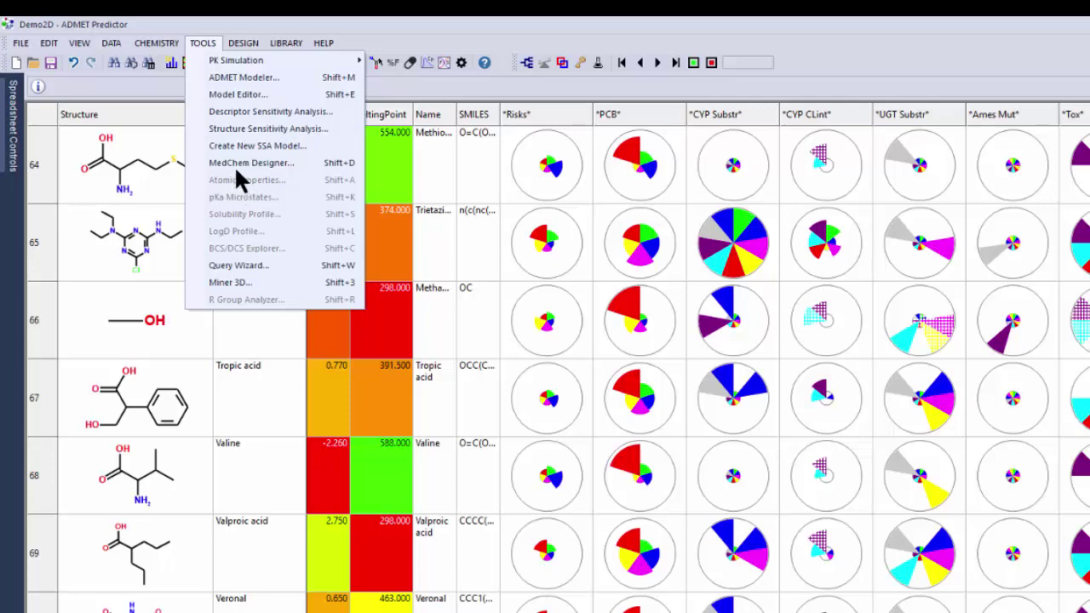
pyautogui.click(297, 29)
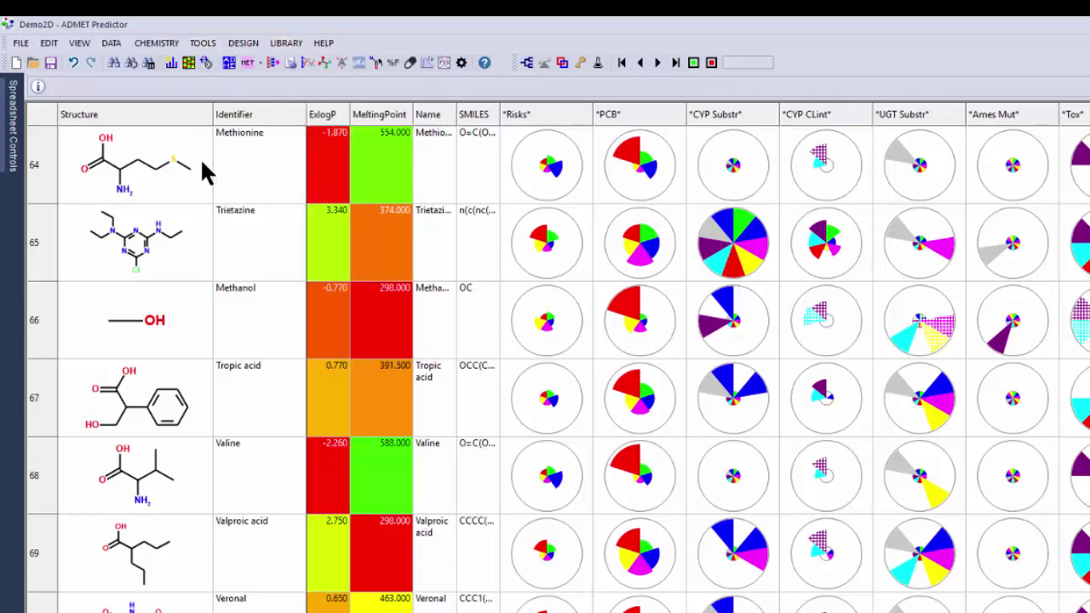
pyautogui.hotkey('ctrl', 'a')
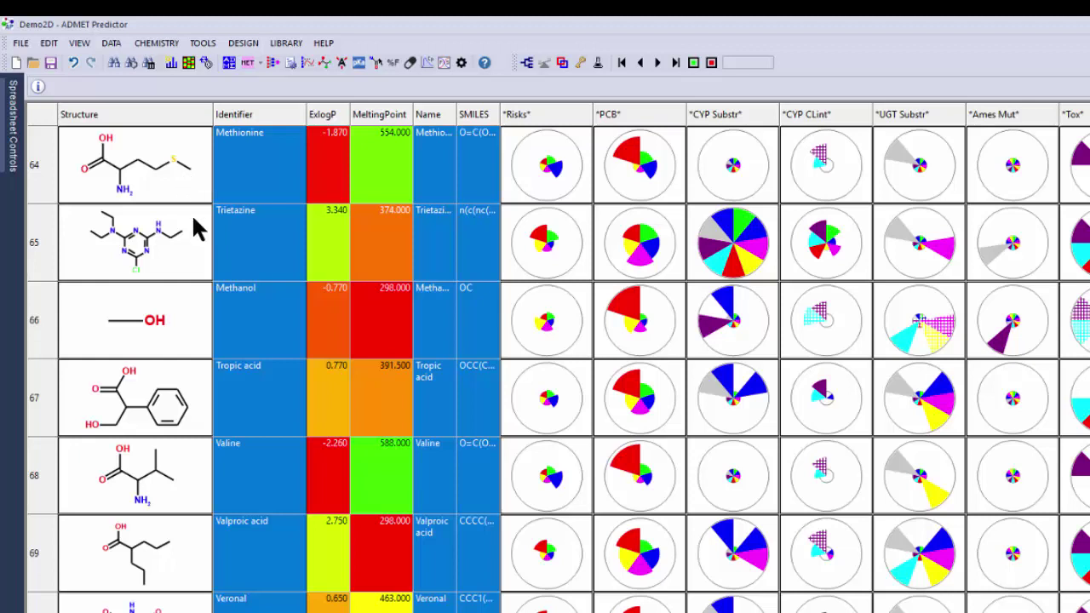
pyautogui.click(205, 43)
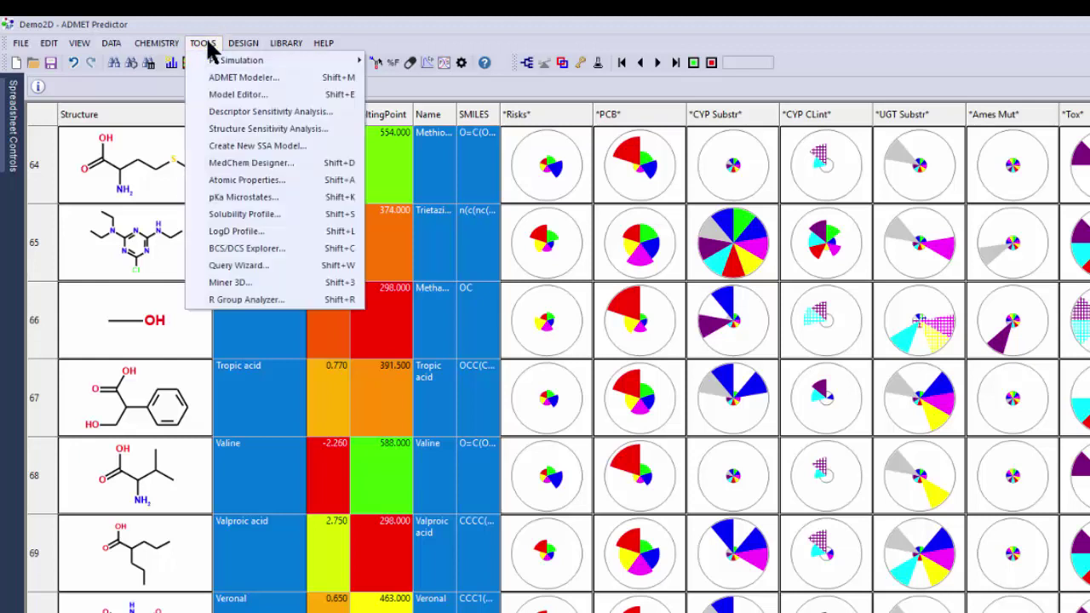
pyautogui.click(260, 181)
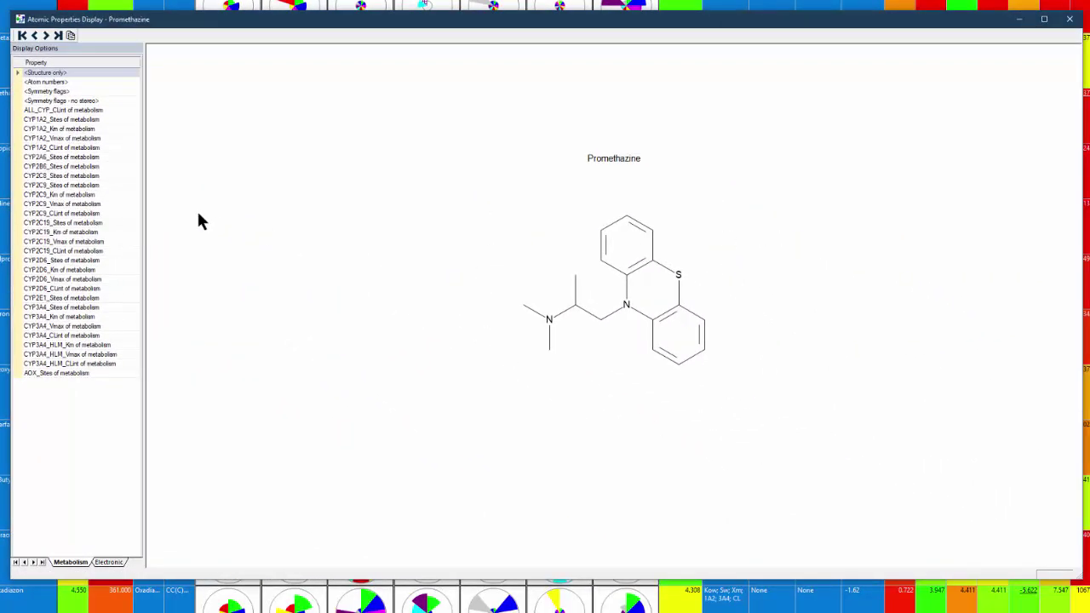
# View promethazine's atom numbers, symmetry flags, CYP1A2_CLint of metabolism and AOX_Sites of metabolism on its structure
pyautogui.click(82, 82)
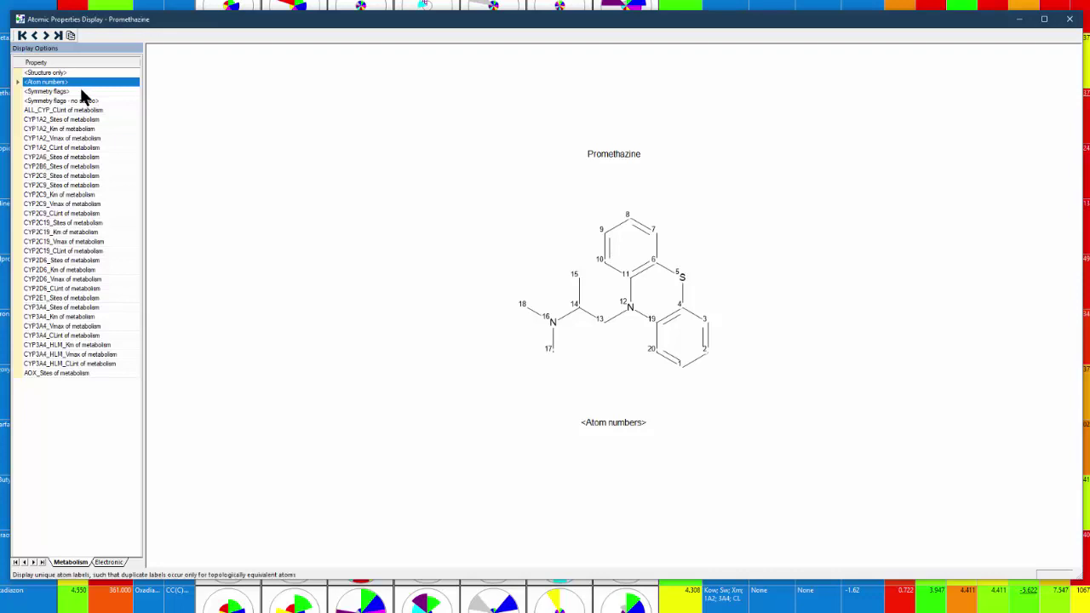
pyautogui.click(81, 91)
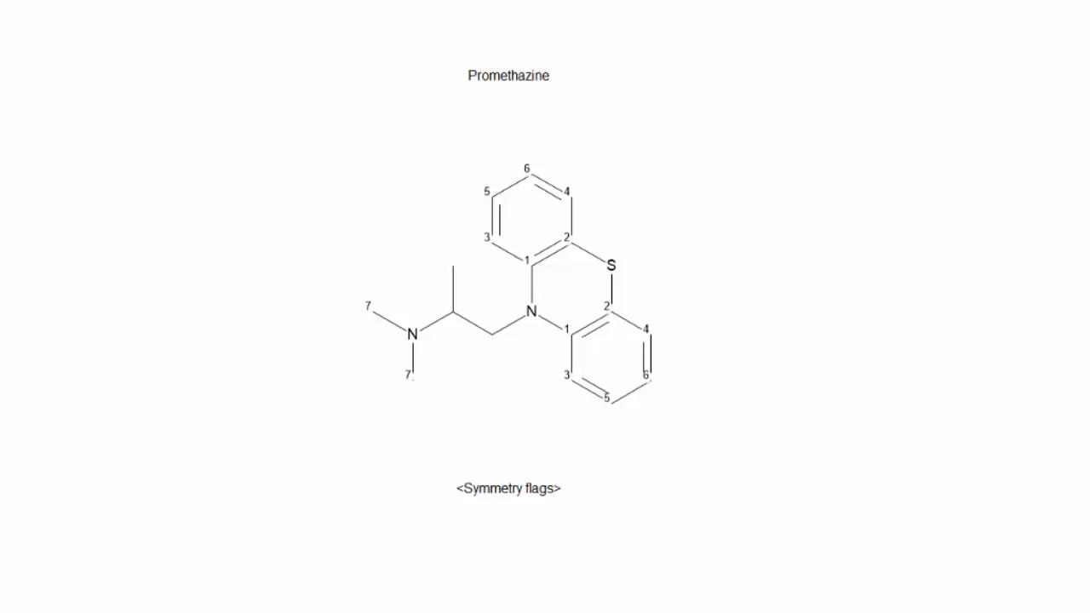
pyautogui.click(149, 138)
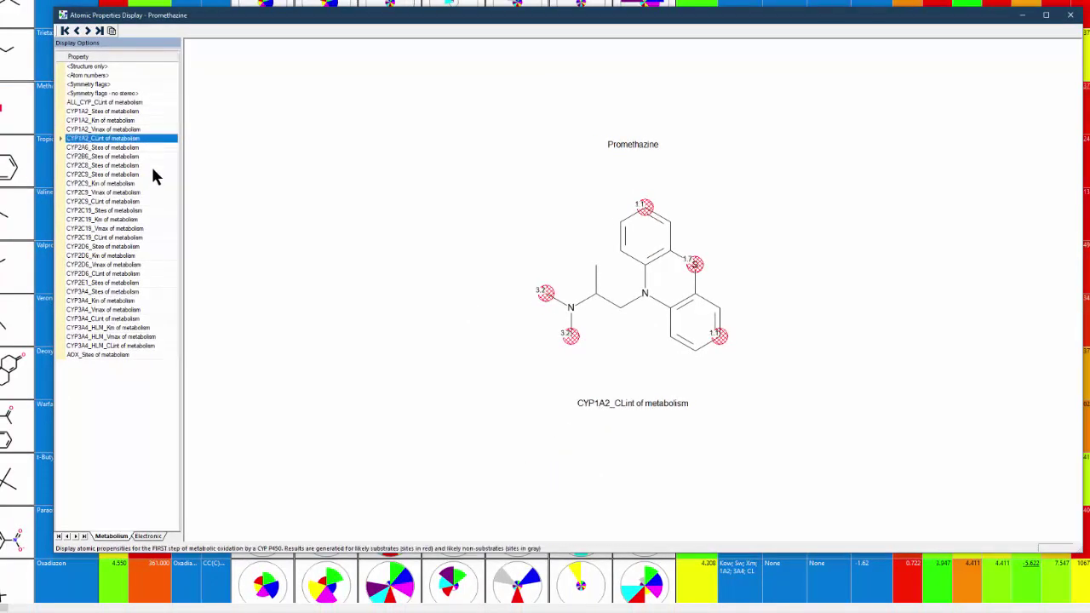
pyautogui.click(125, 357)
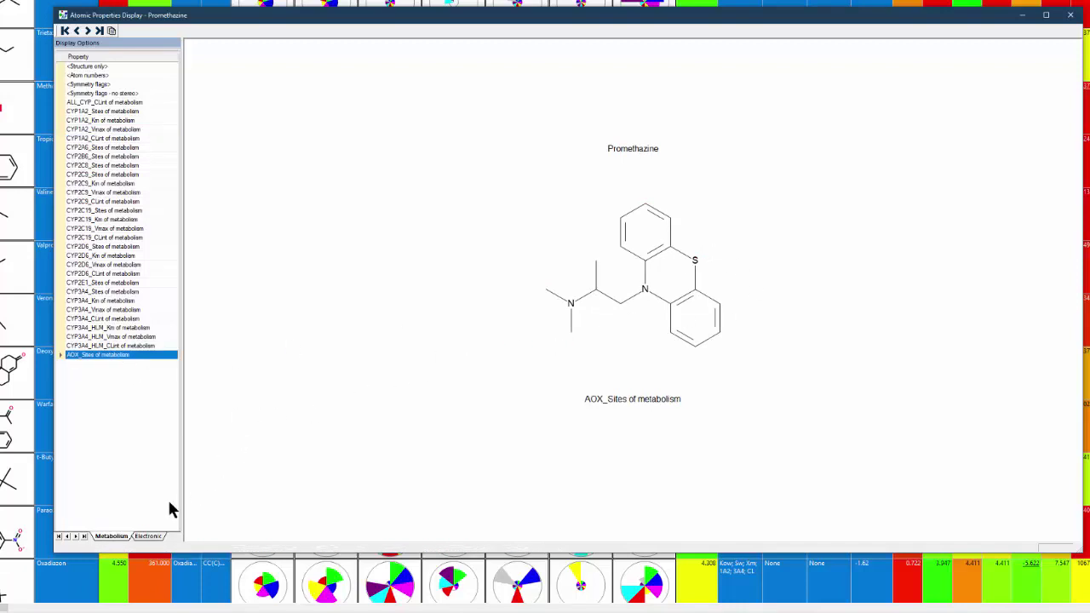
# Switch to the electronic properties and view promethazine's PEOE sigma charges, followed by its EEM+Huckel total charges
pyautogui.click(148, 536)
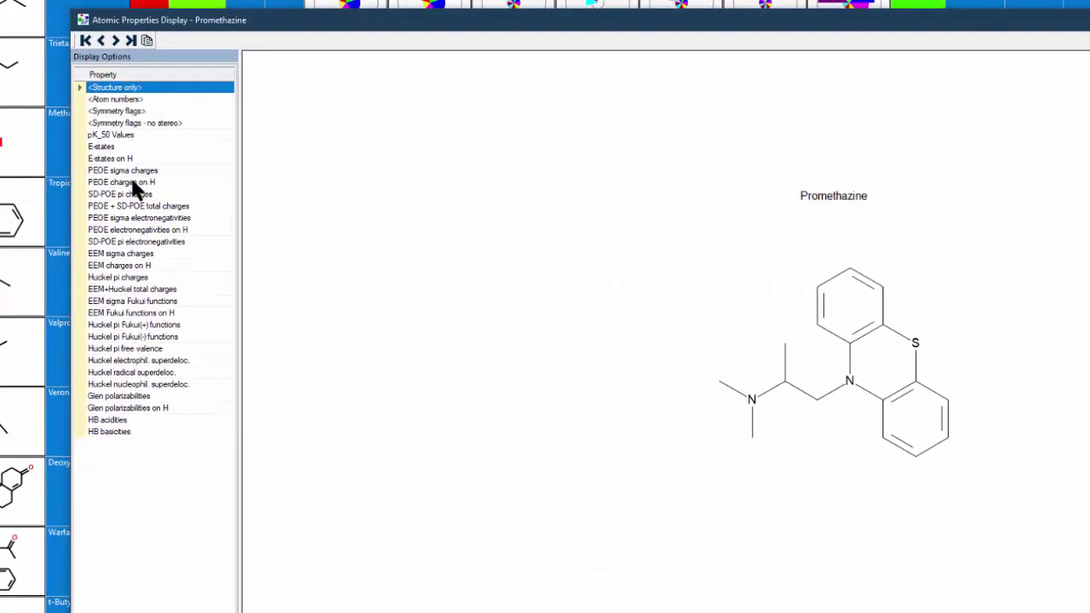
pyautogui.click(134, 171)
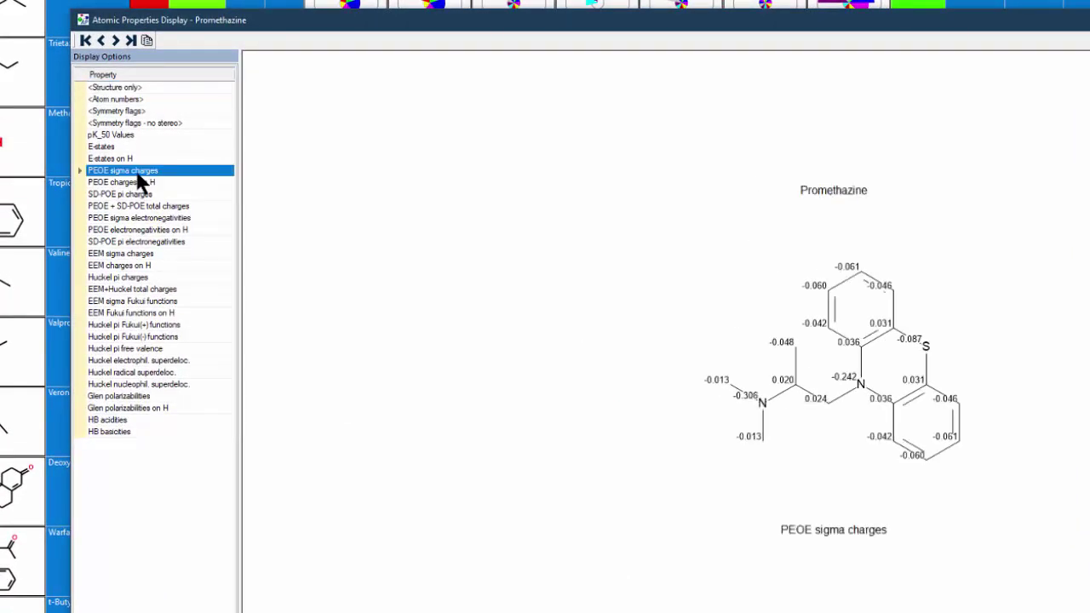
pyautogui.click(149, 289)
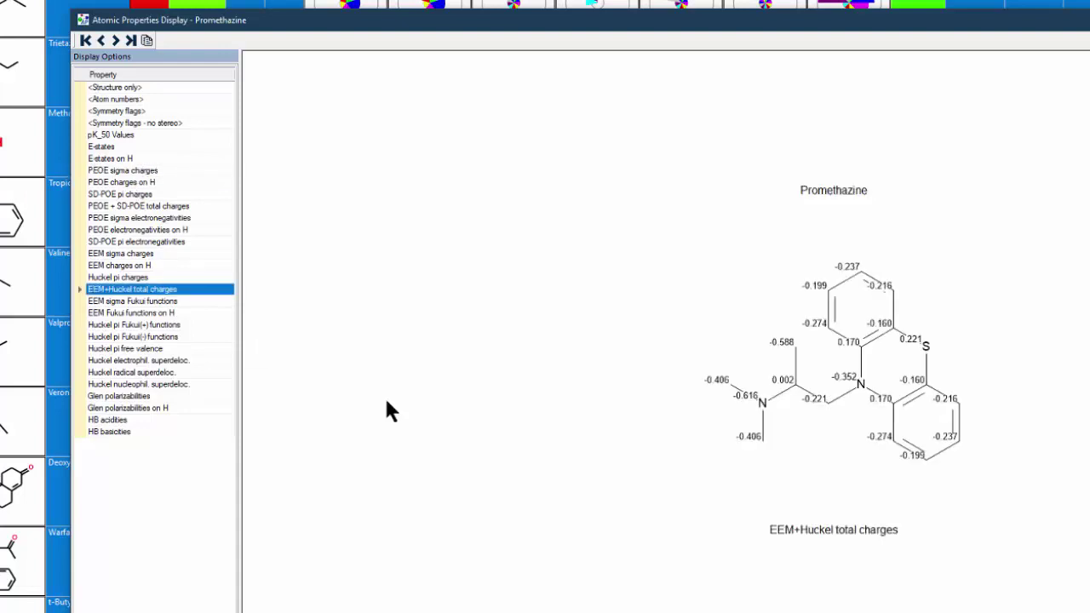
# Add Huckel pi Fukui(+) functions, Huckel radical superdeloc. and Glen polarizabilities on H alongside the EEM+Huckel total charges
pyautogui.keyDown('ctrl'); pyautogui.click(190, 324); pyautogui.keyUp('ctrl')
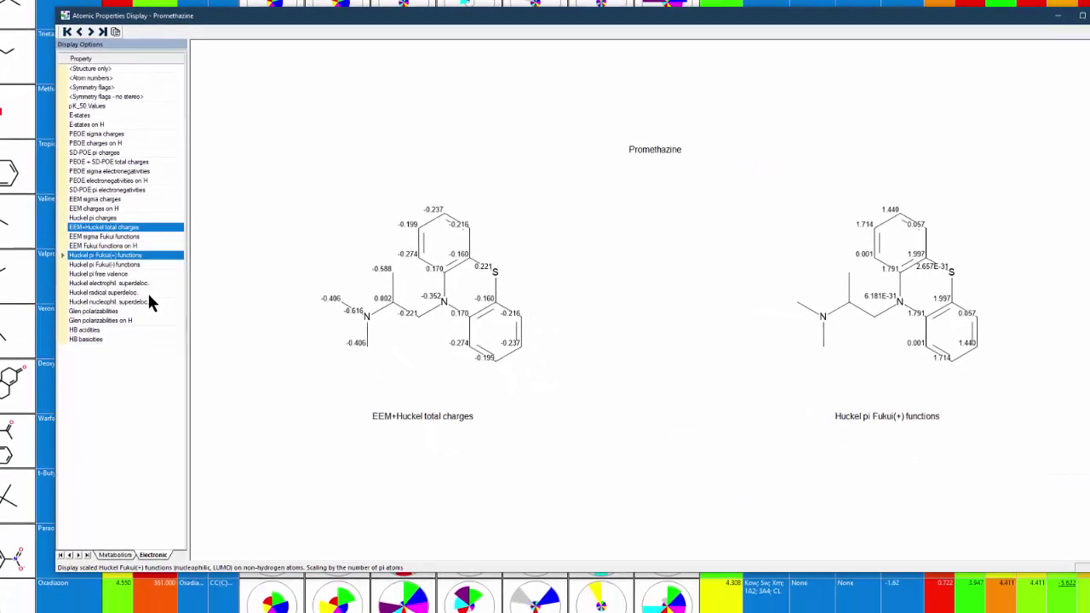
pyautogui.keyDown('ctrl'); pyautogui.click(148, 293); pyautogui.keyUp('ctrl')
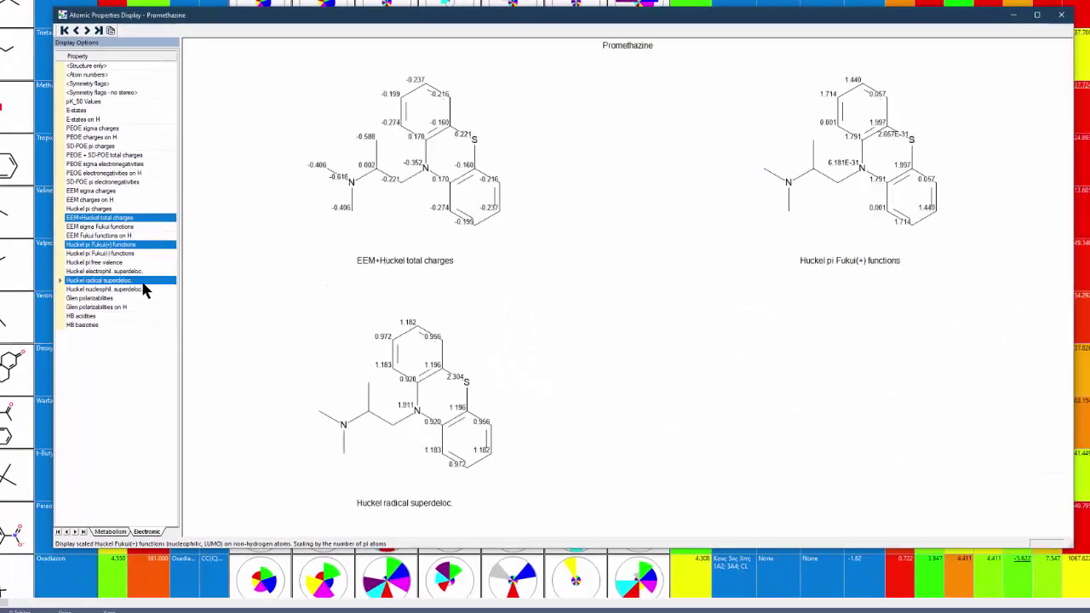
pyautogui.keyDown('ctrl'); pyautogui.click(130, 307); pyautogui.keyUp('ctrl')
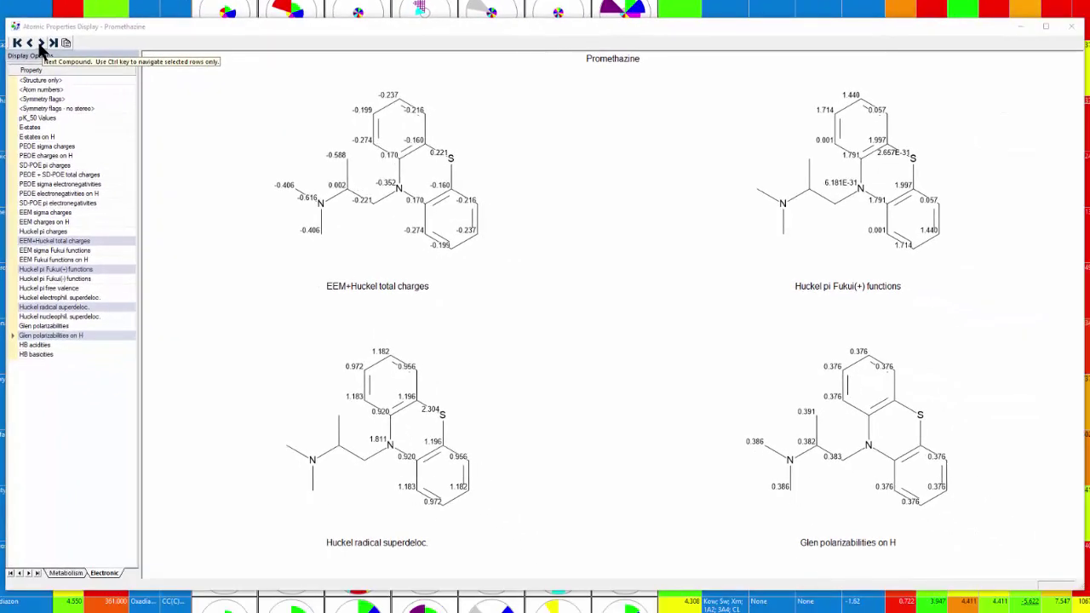
# Browse forward through the compounds in the four-property display and return to the first compound
pyautogui.click(306, 218)
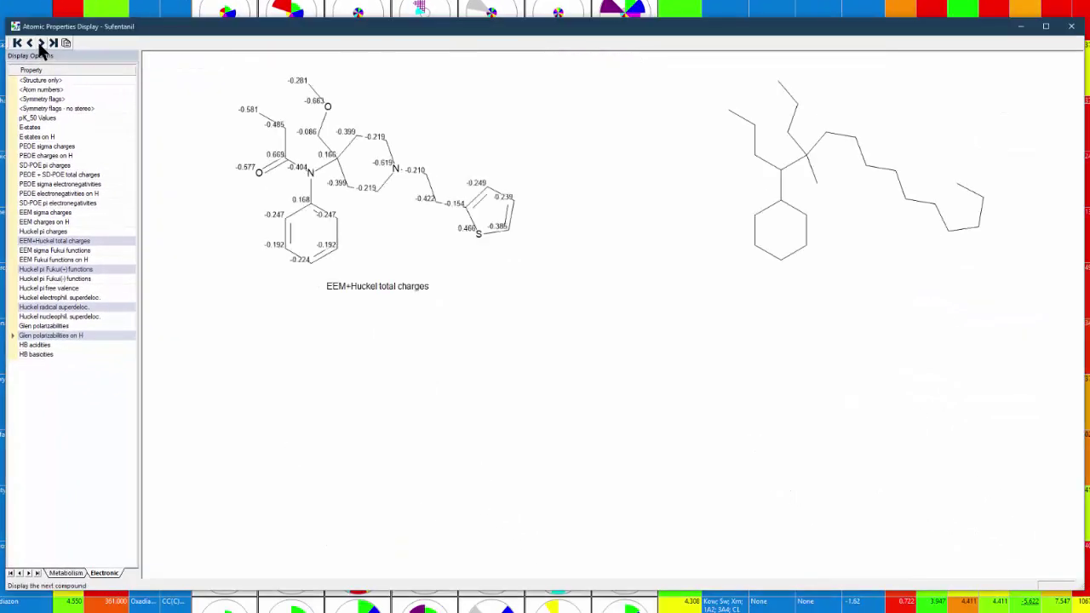
pyautogui.click(39, 46)
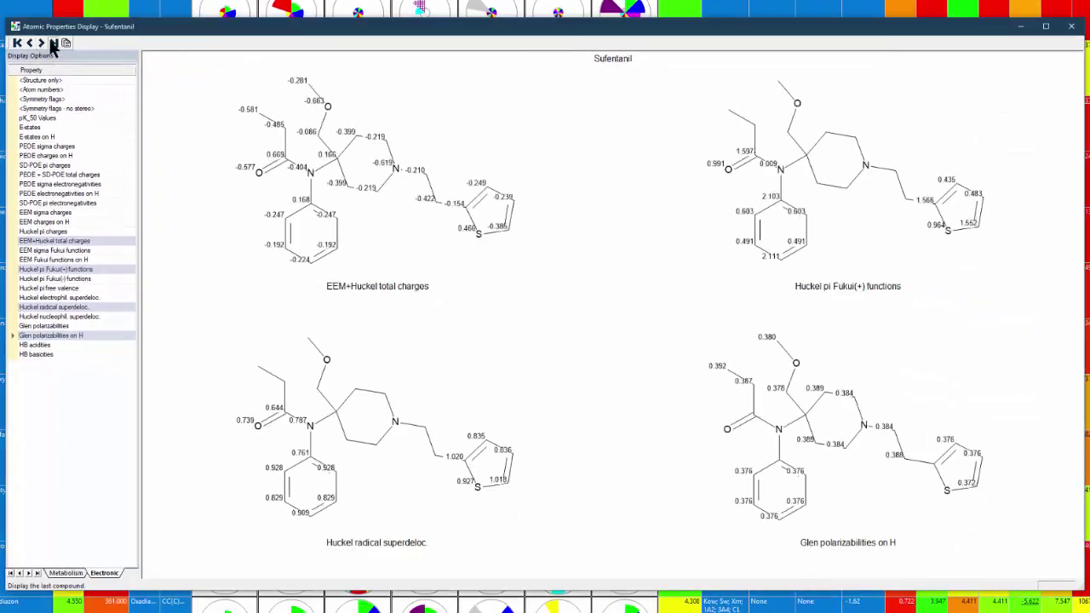
pyautogui.click(18, 44)
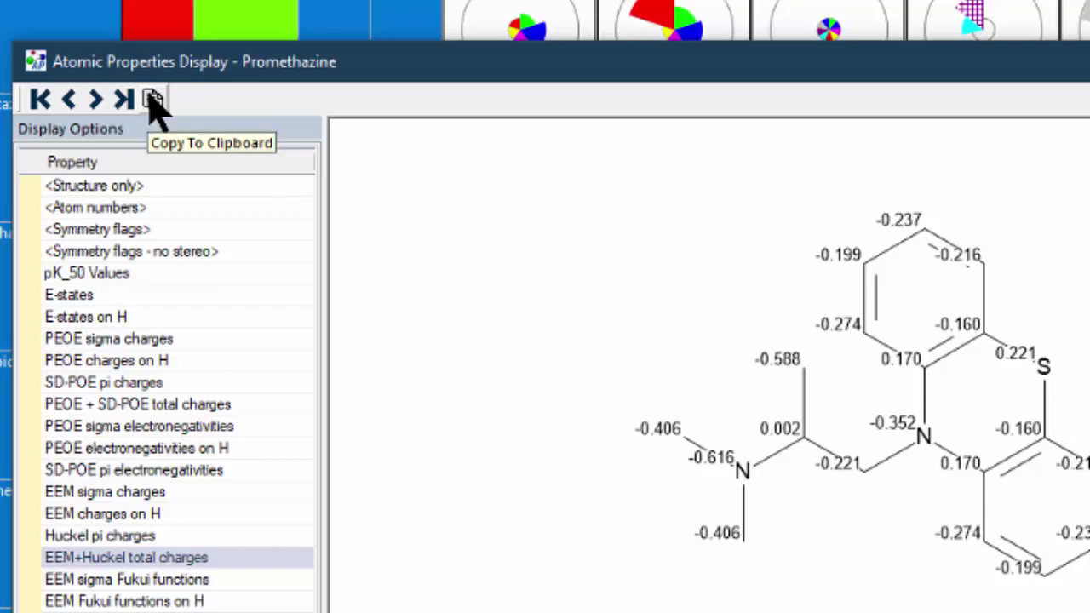
# Copy promethazine's four-property atomic display to the clipboard and close the Atomic Properties window
pyautogui.click(153, 101)
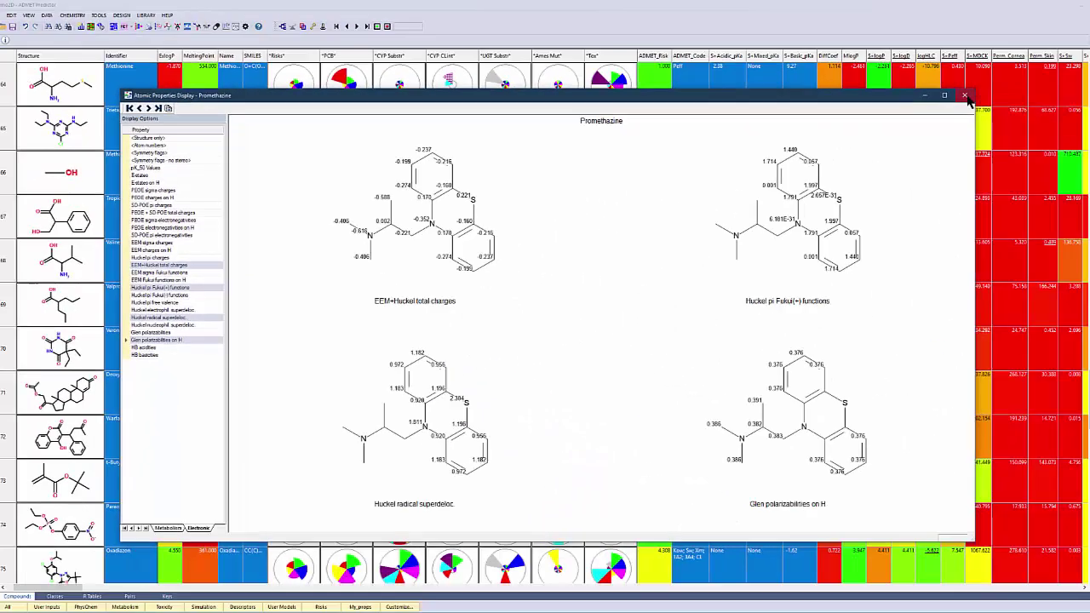
pyautogui.click(958, 99)
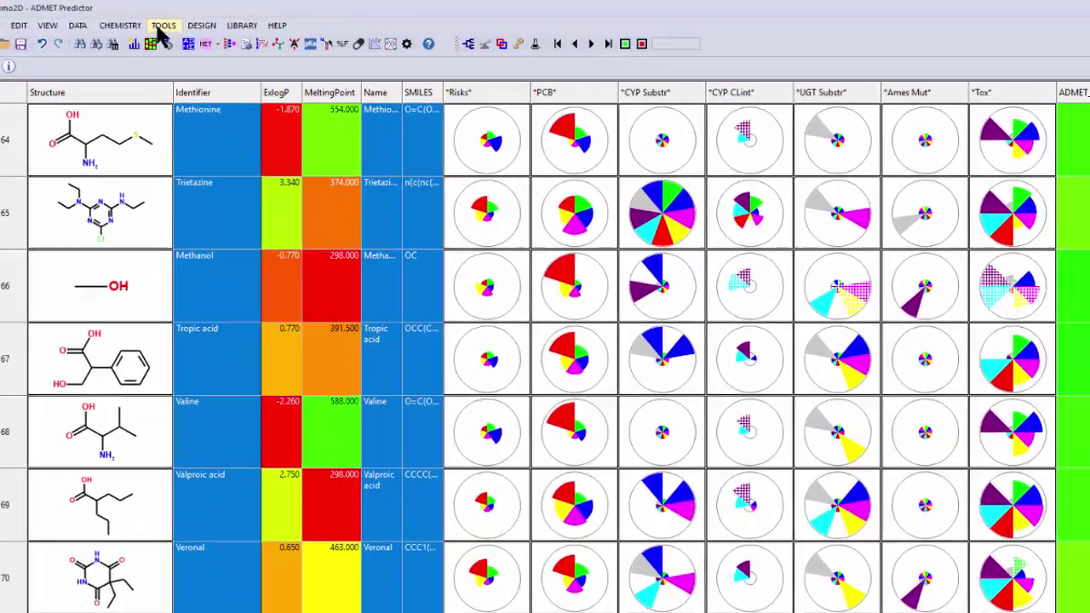
# Open the Atomic Properties display for the single compound Methanol
pyautogui.click(99, 15)
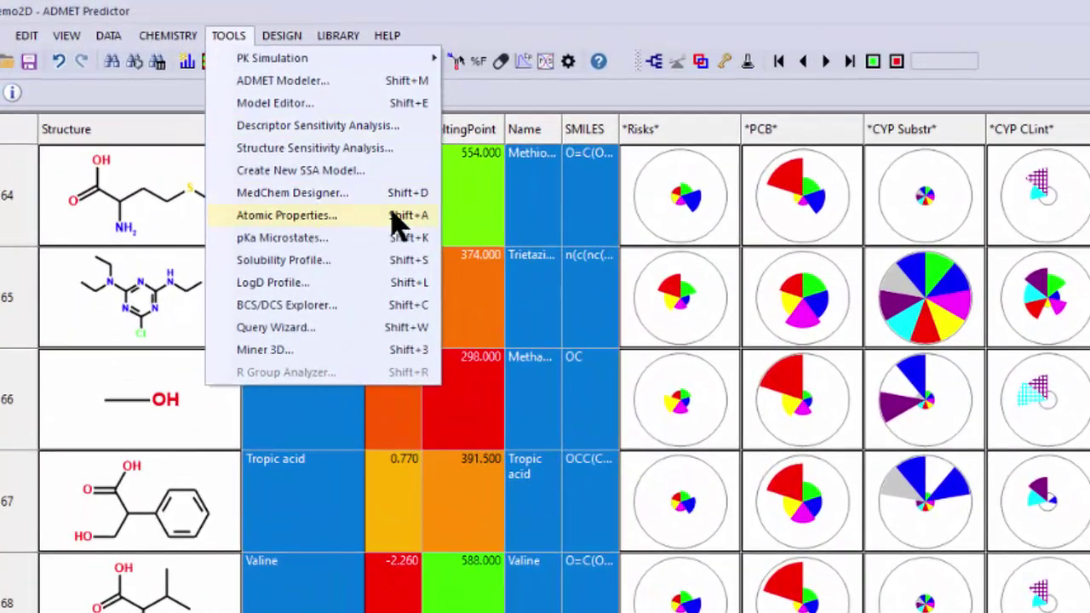
pyautogui.click(864, 434)
pyautogui.click(863, 433)
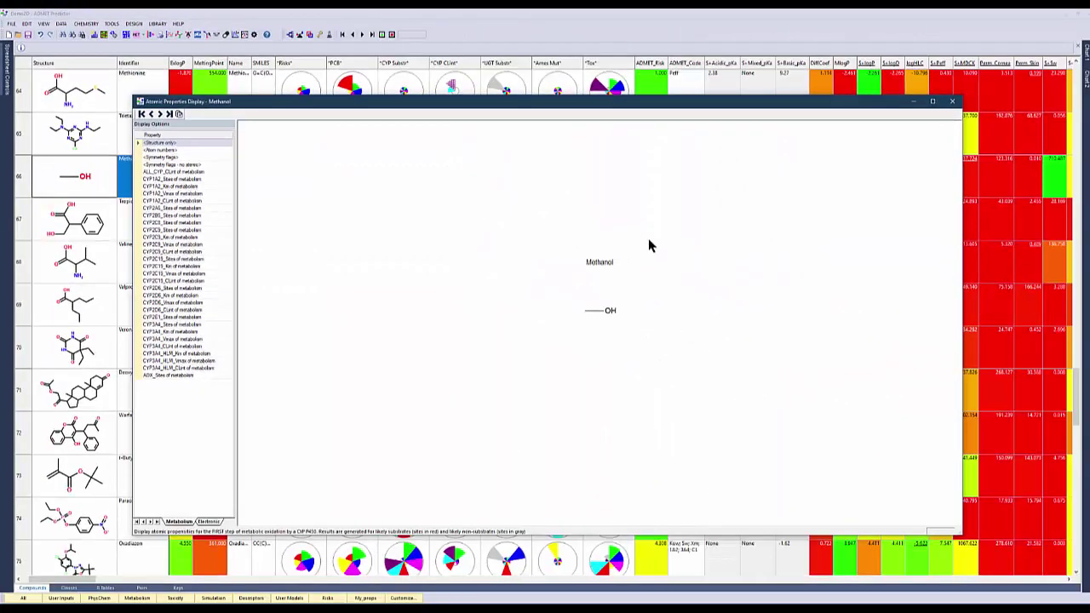
# Display CYP1A2_Km, CYP2C9_Km and CYP2C19_Vmax of metabolism together for Methanol
pyautogui.click(198, 185)
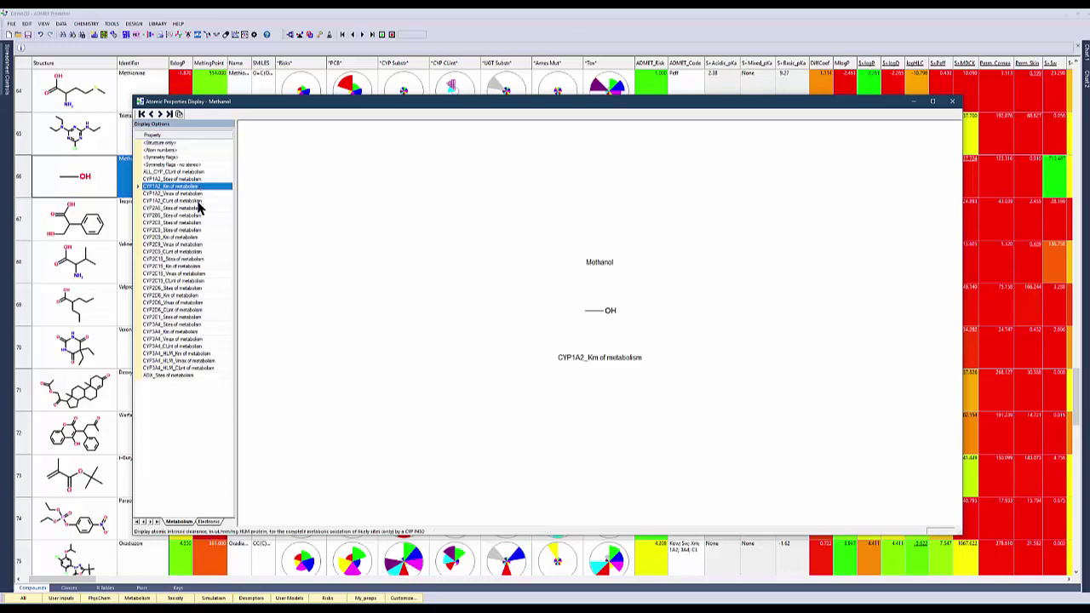
pyautogui.keyDown('ctrl'); pyautogui.click(200, 237); pyautogui.keyUp('ctrl')
pyautogui.keyDown('ctrl'); pyautogui.click(200, 273); pyautogui.keyUp('ctrl')
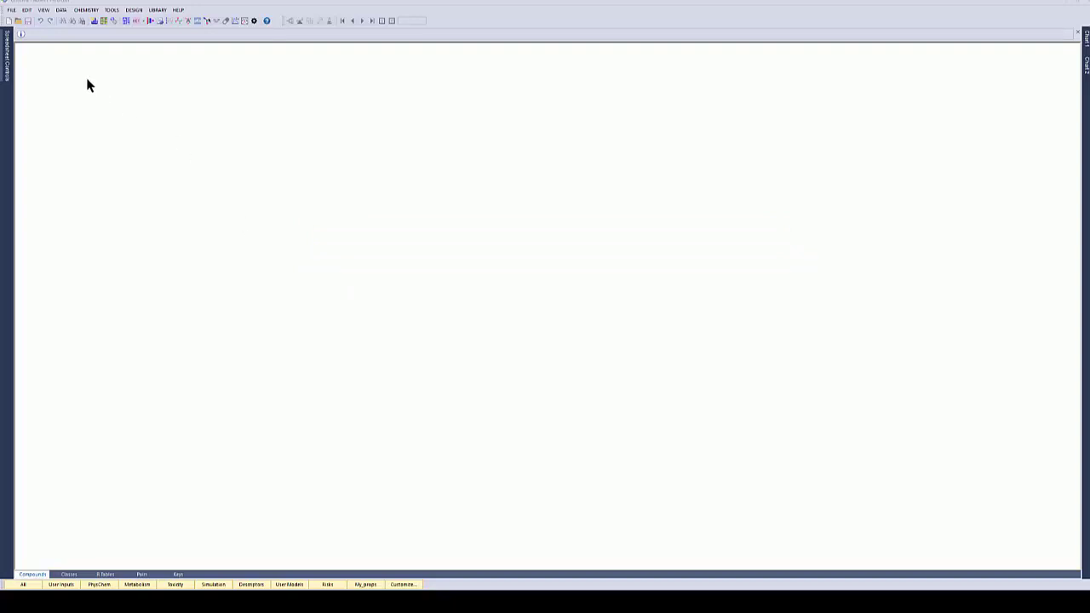
# Open Demo2D-1.smi from the Demo folder, using SMILES and Name as fields and loading all compound attributes
pyautogui.click(11, 10)
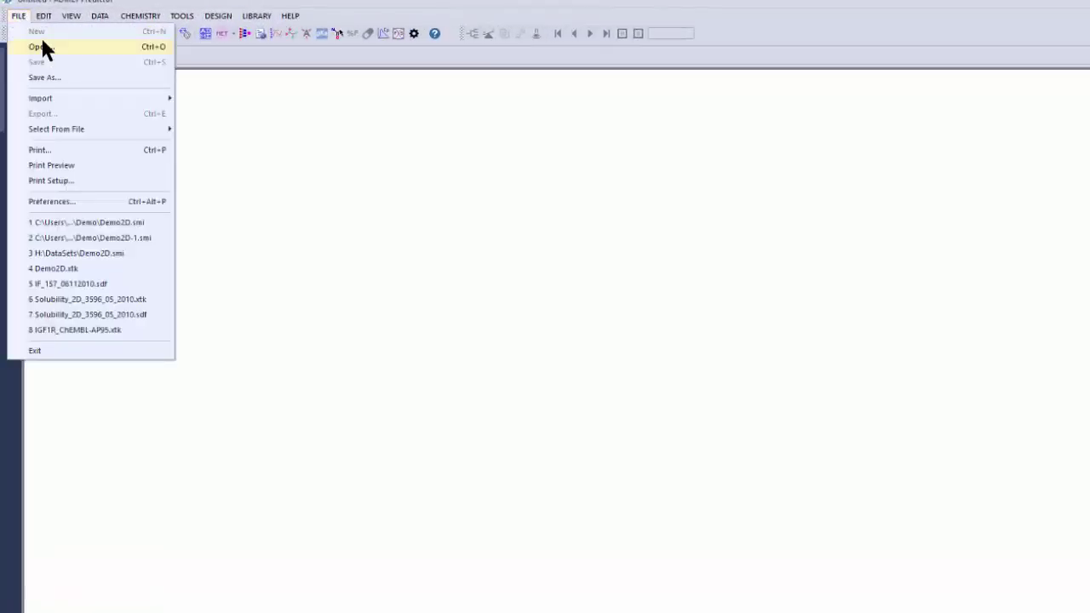
pyautogui.click(41, 46)
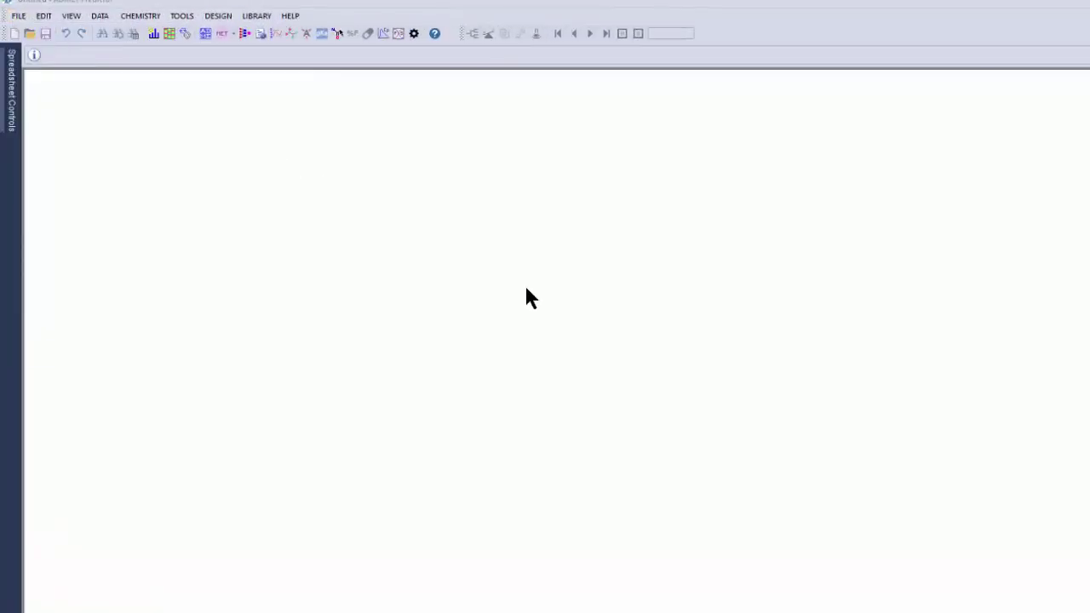
pyautogui.click(255, 134)
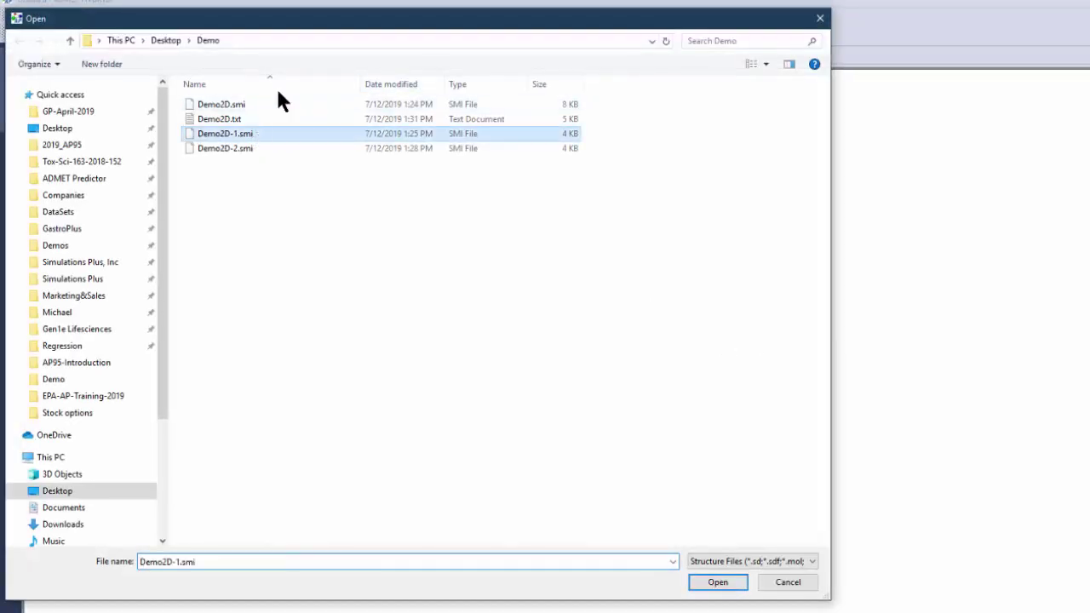
pyautogui.click(716, 585)
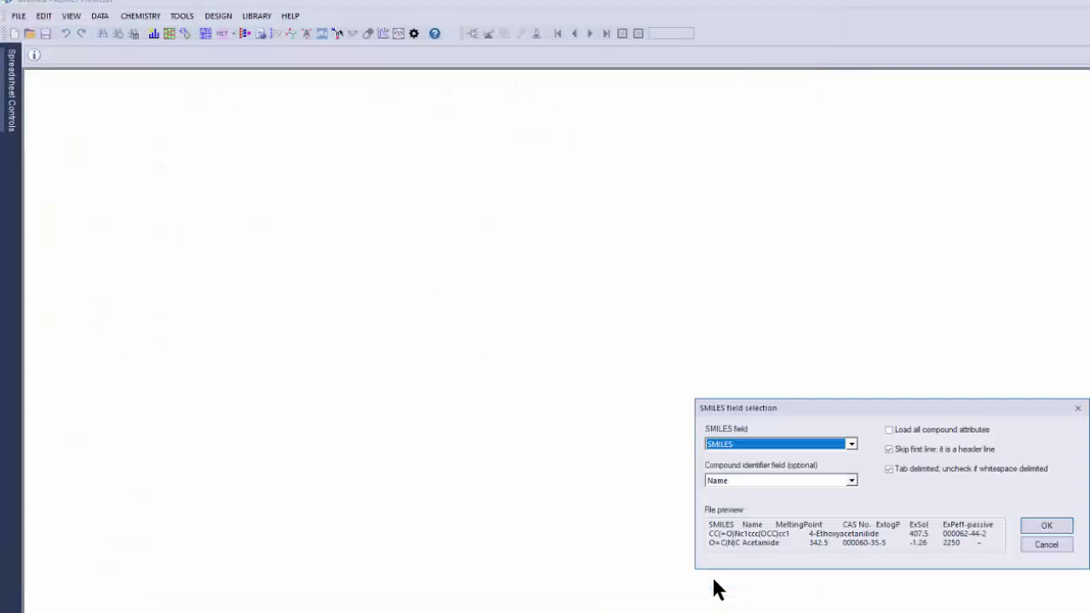
pyautogui.click(677, 280)
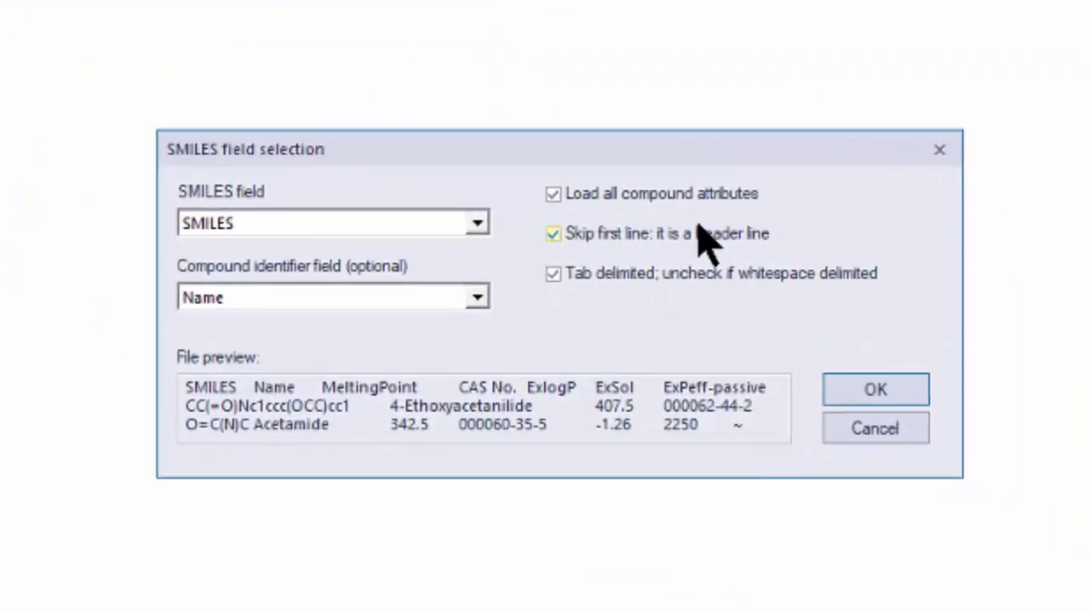
pyautogui.click(938, 439)
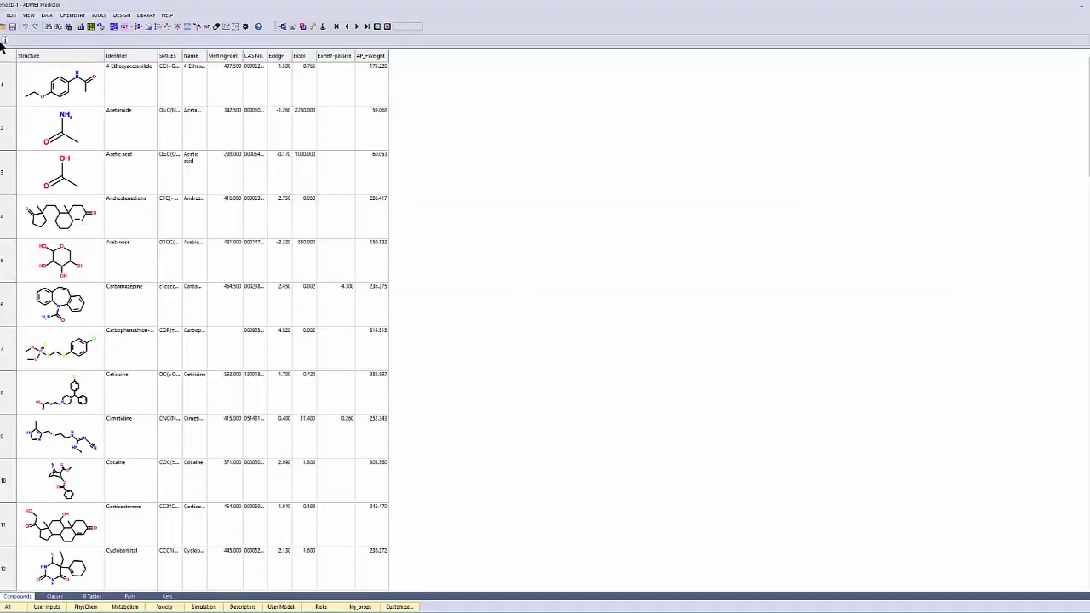
# Import the compound structures from Demo2D-2.smi using the SMILES and Name fields, loading all attributes and without skipping duplicate names
pyautogui.click(3, 15)
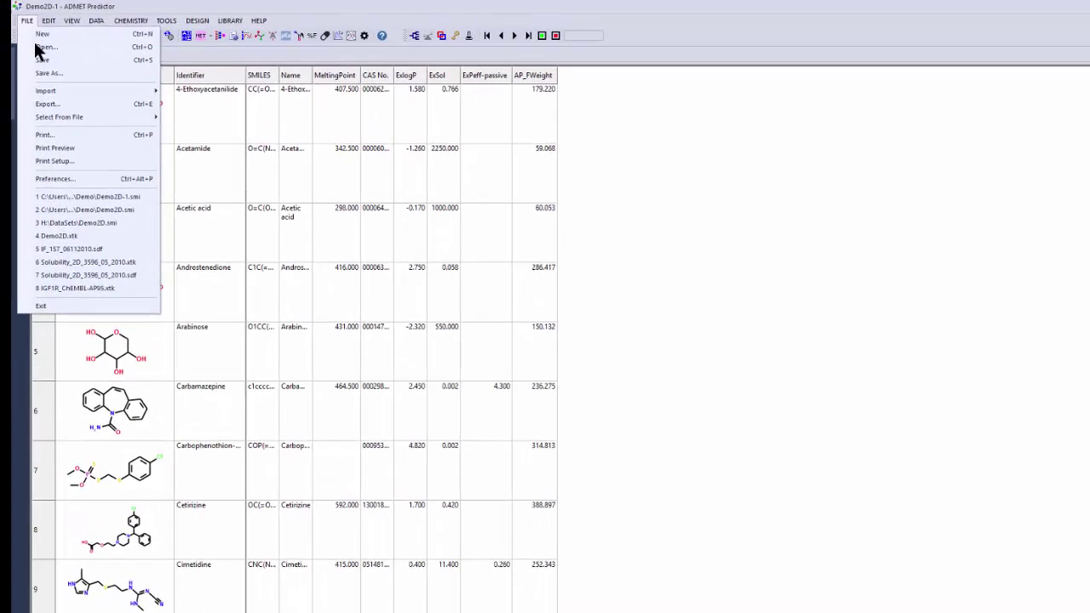
pyautogui.moveTo(45, 74)
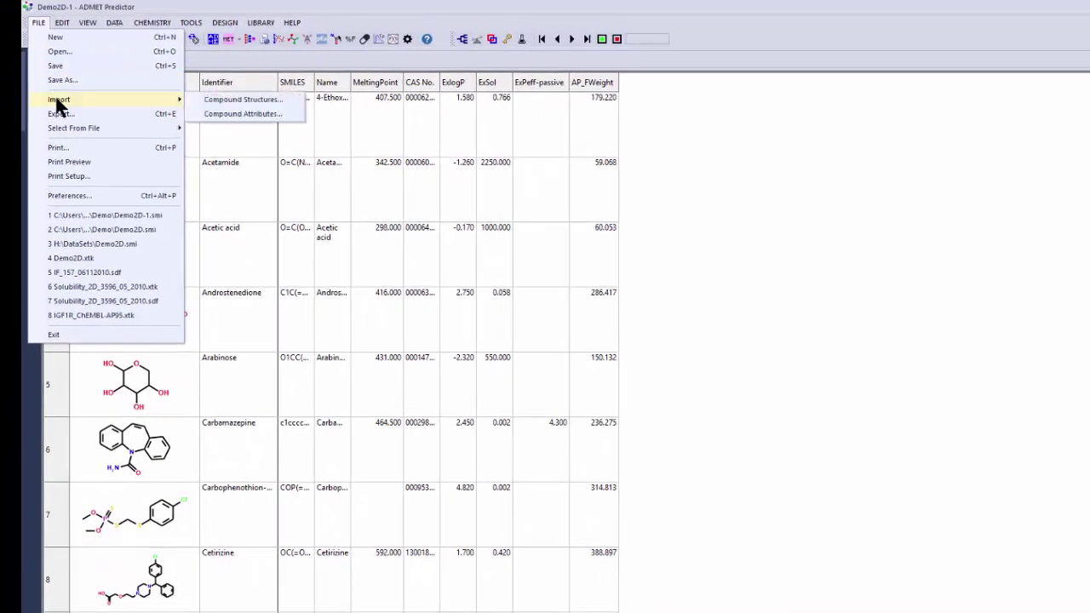
pyautogui.click(275, 106)
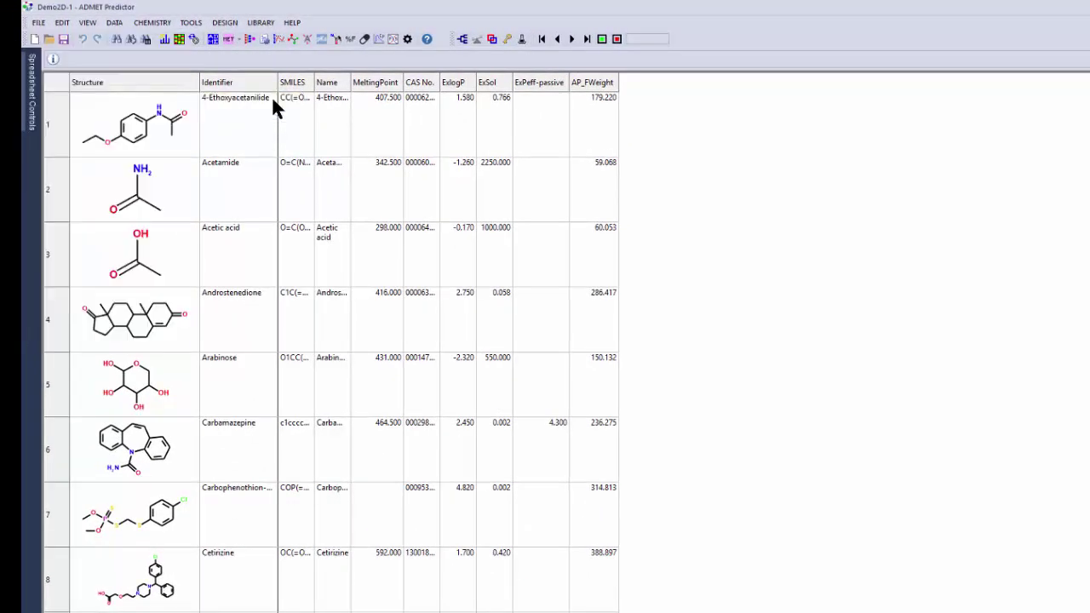
pyautogui.click(221, 133)
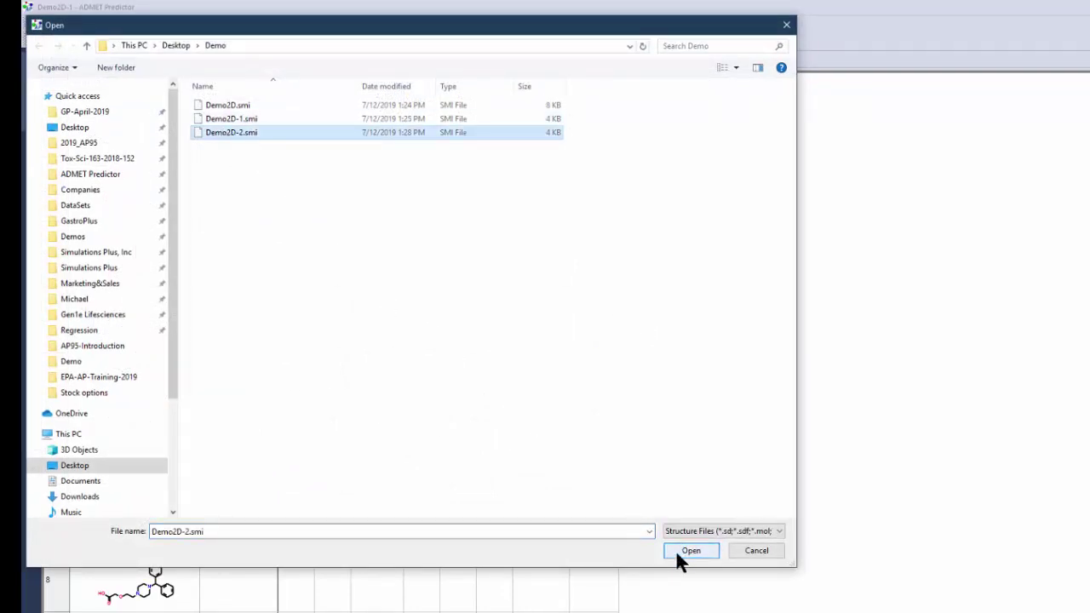
pyautogui.click(678, 550)
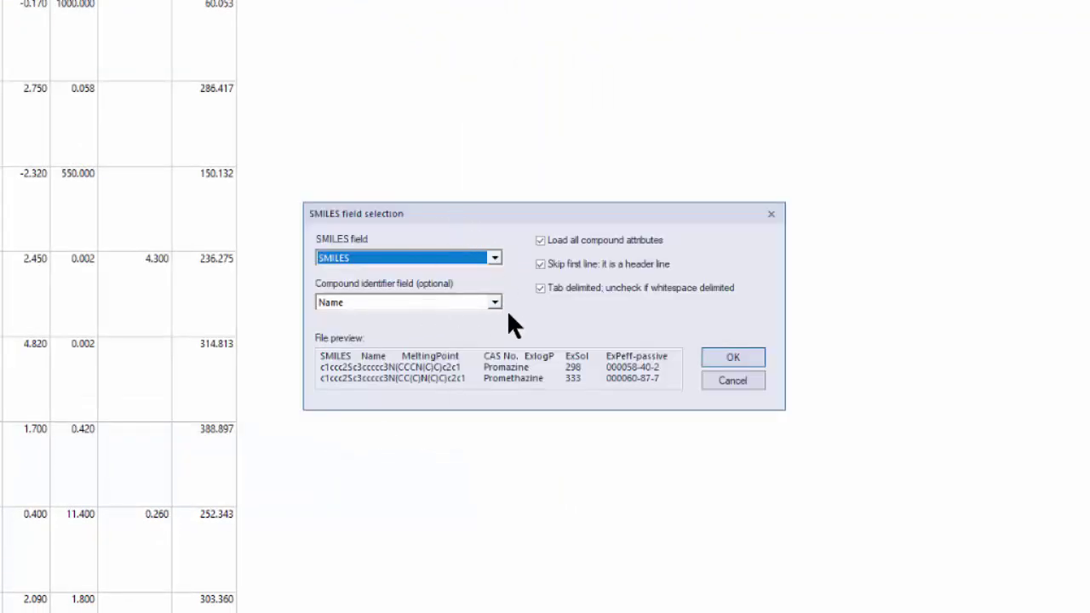
pyautogui.click(717, 356)
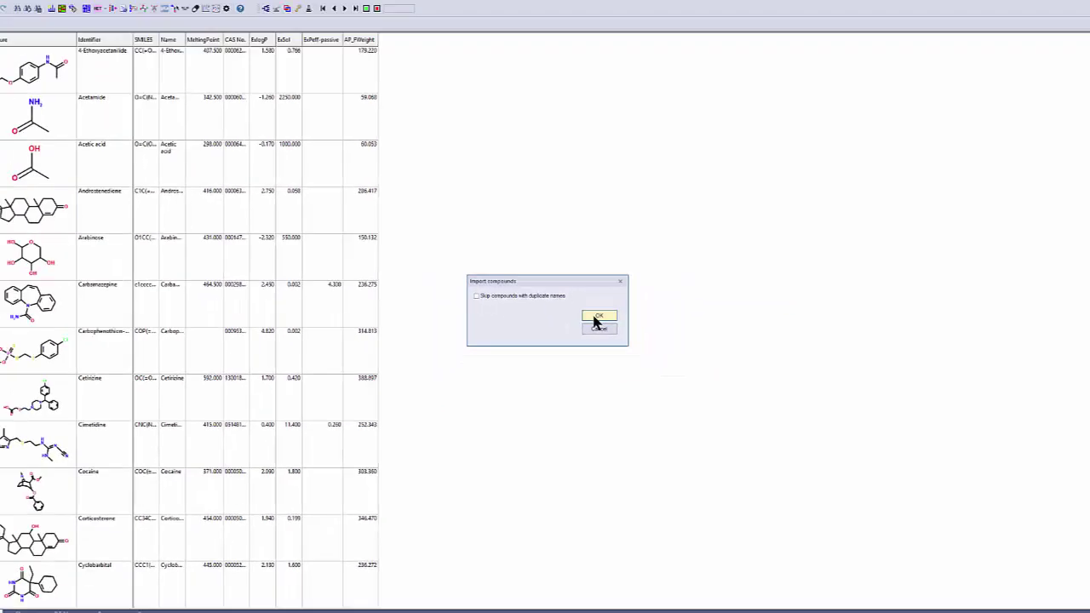
pyautogui.click(598, 317)
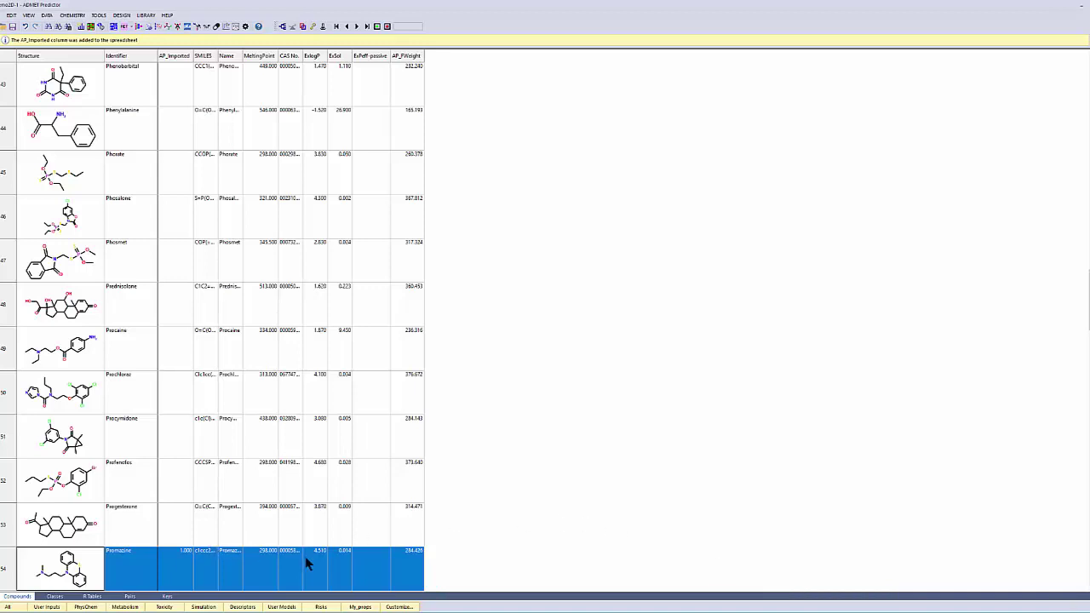
# Extend the row selection from Promazine down to Propranolol to review the imported compounds
pyautogui.hotkey('shift', 'Down')
pyautogui.hotkey('shift', 'Down')
pyautogui.hotkey('shift', 'Down')
pyautogui.hotkey('shift', 'Down')
pyautogui.hotkey('shift', 'Down')
pyautogui.hotkey('shift', 'Down')
pyautogui.hotkey('shift', 'Down')
pyautogui.hotkey('shift', 'Down')
pyautogui.hotkey('shift', 'Down')
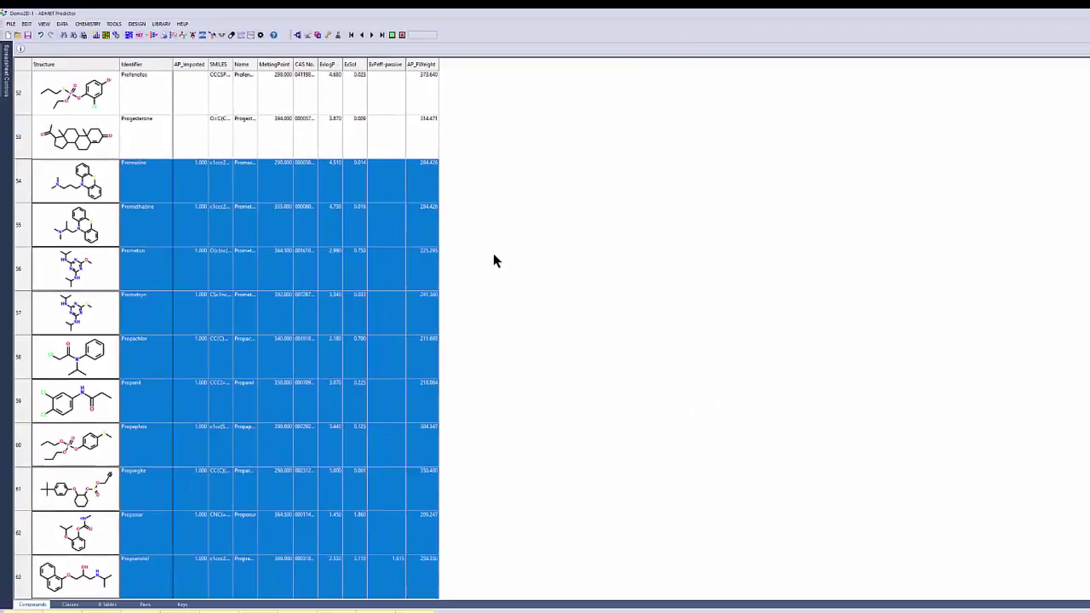
# Open Demo2D.smi from the Demo folder with SMILES and Name as fields, leaving out the compound attributes
pyautogui.click(13, 25)
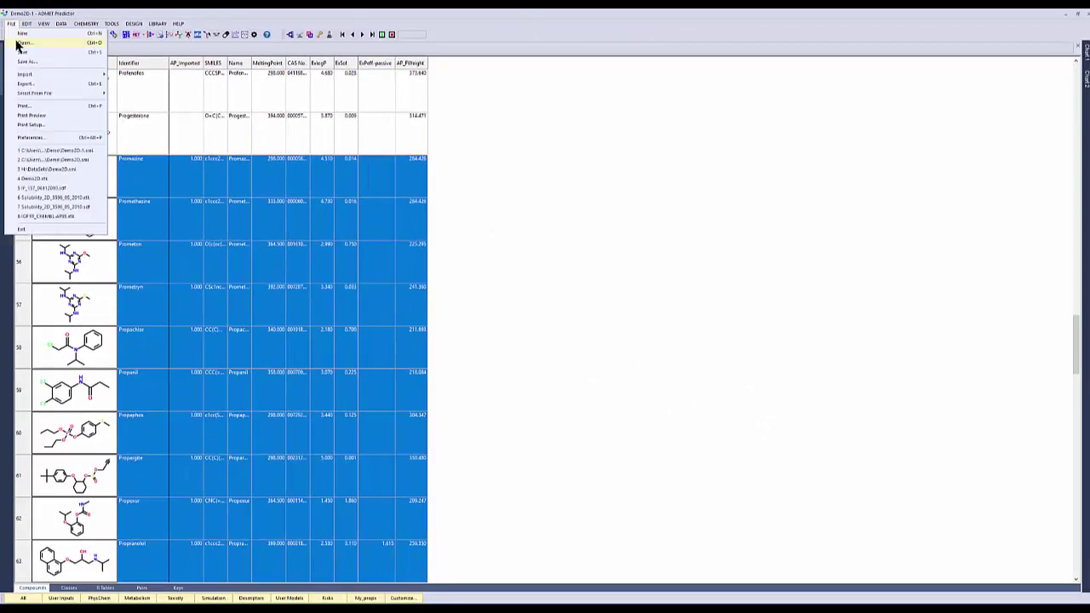
pyautogui.click(20, 42)
pyautogui.click(550, 329)
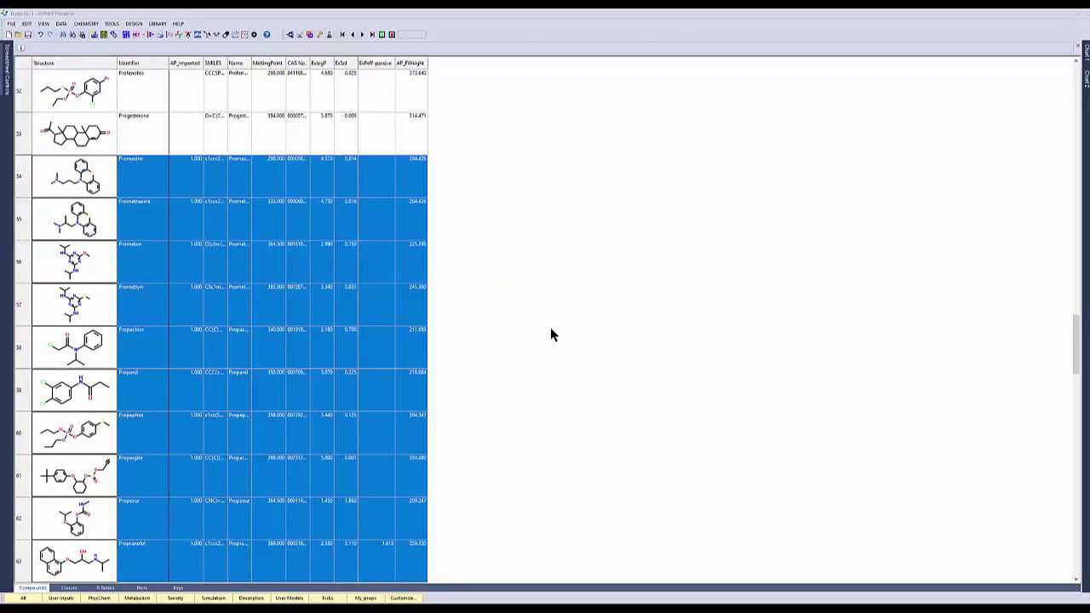
pyautogui.click(141, 79)
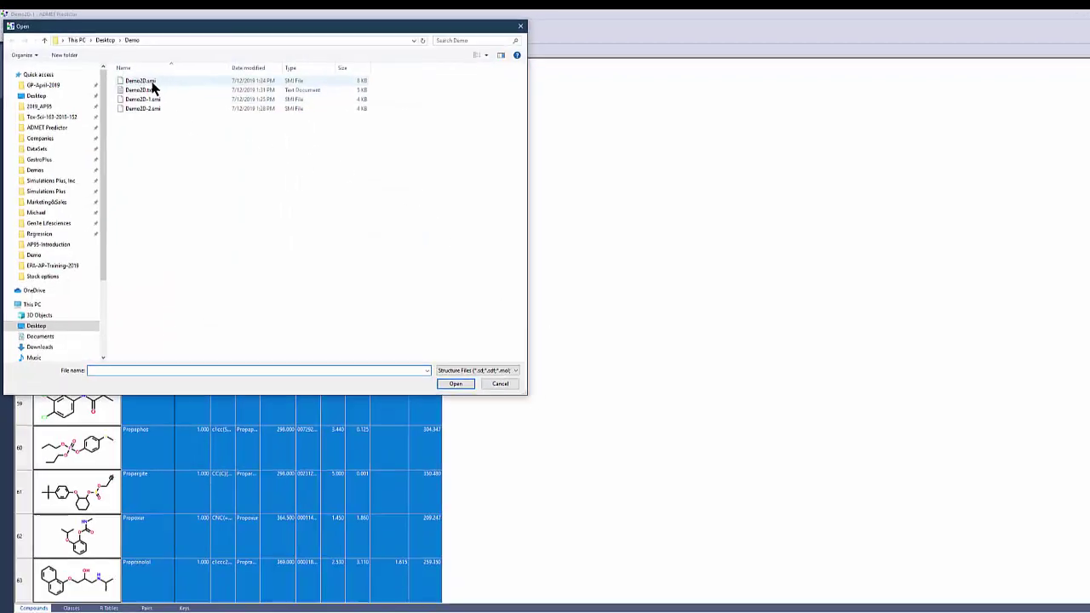
pyautogui.click(662, 565)
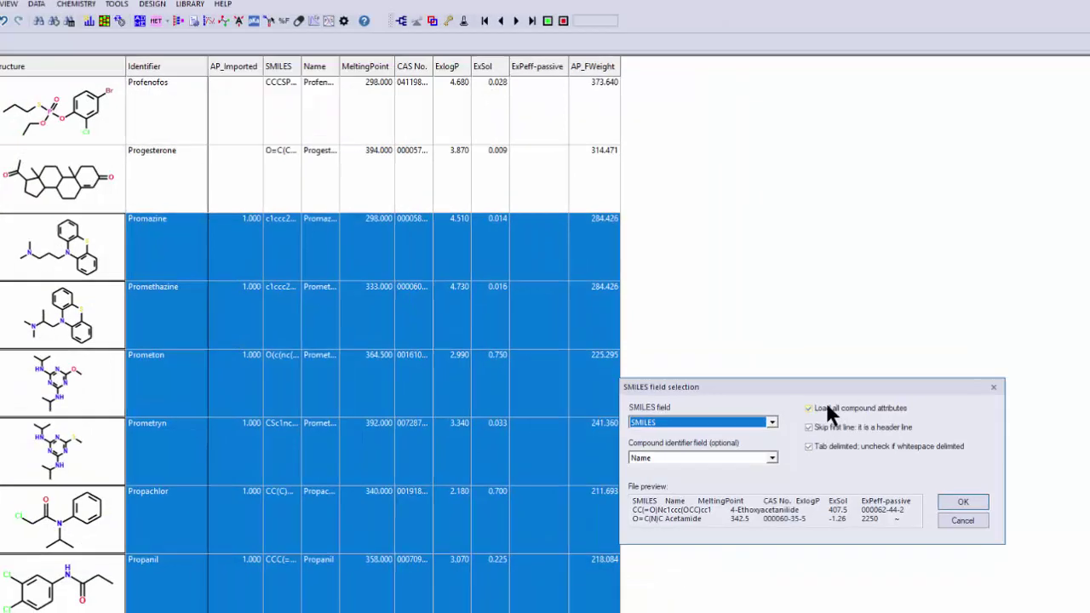
pyautogui.click(845, 421)
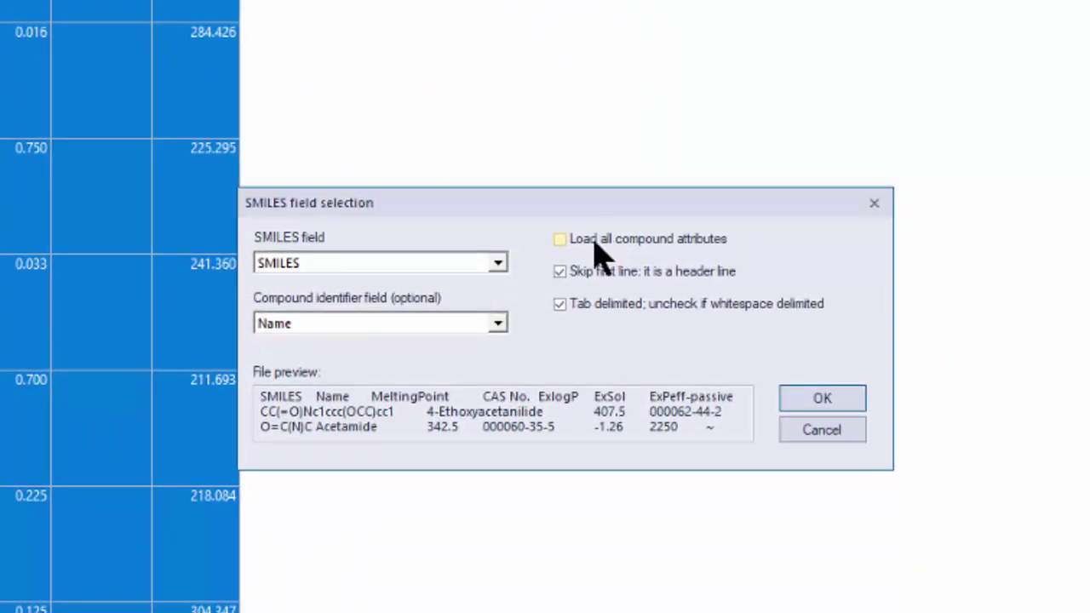
pyautogui.click(822, 398)
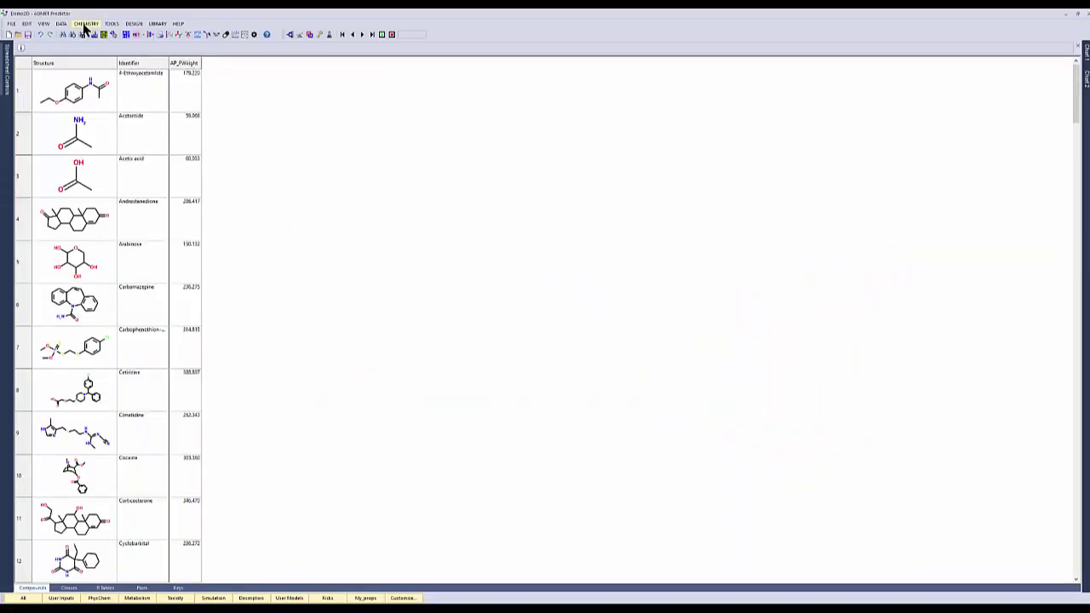
# Start a compound attribute import and choose Demo2D.txt from the Demo folder as its source file
pyautogui.click(11, 23)
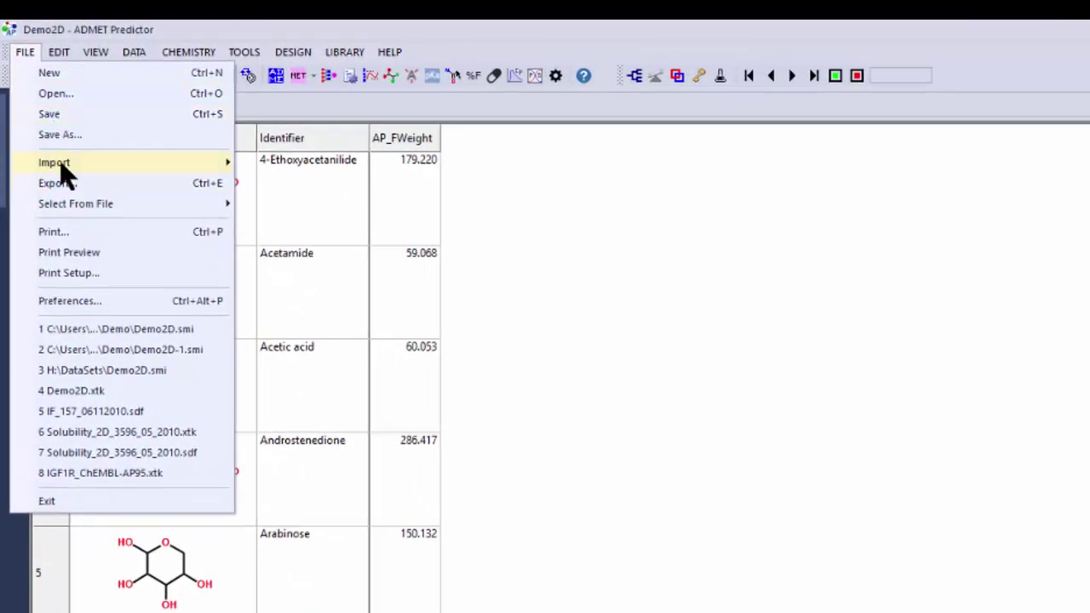
pyautogui.moveTo(100, 159)
pyautogui.click(294, 183)
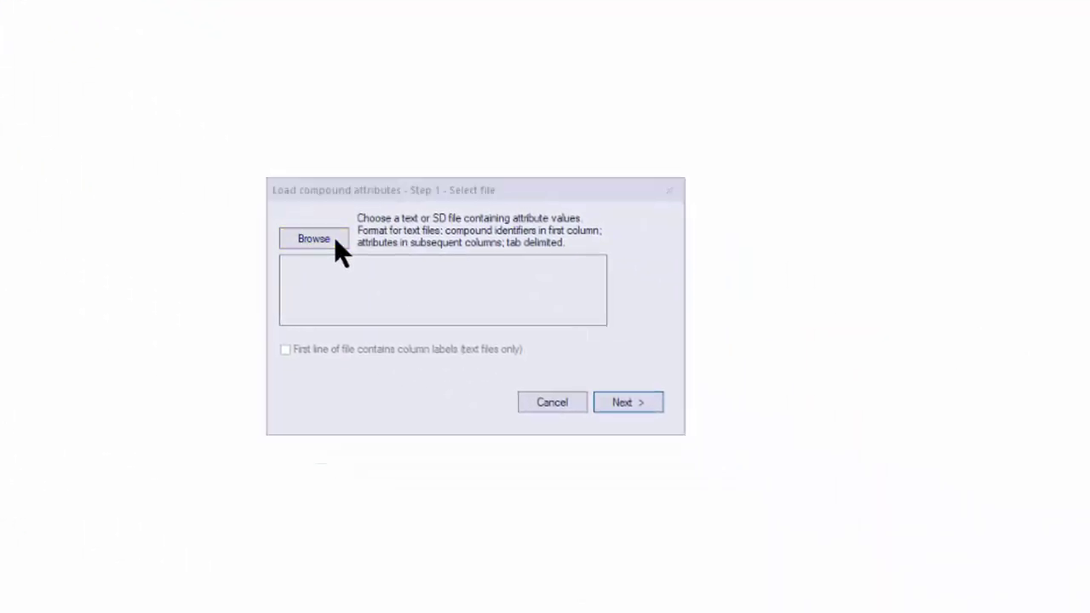
pyautogui.click(334, 237)
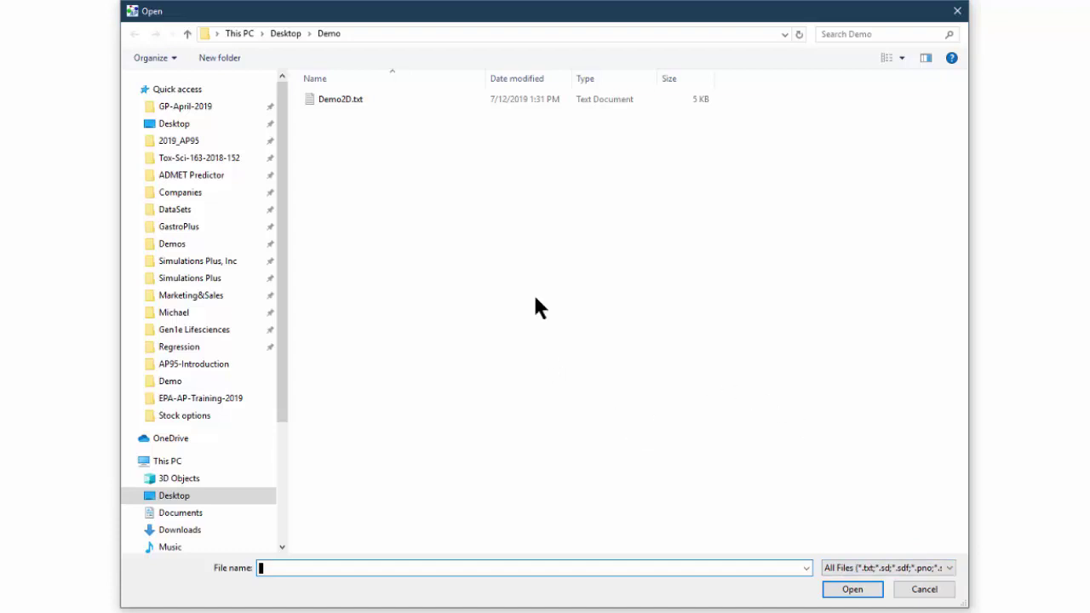
pyautogui.click(338, 99)
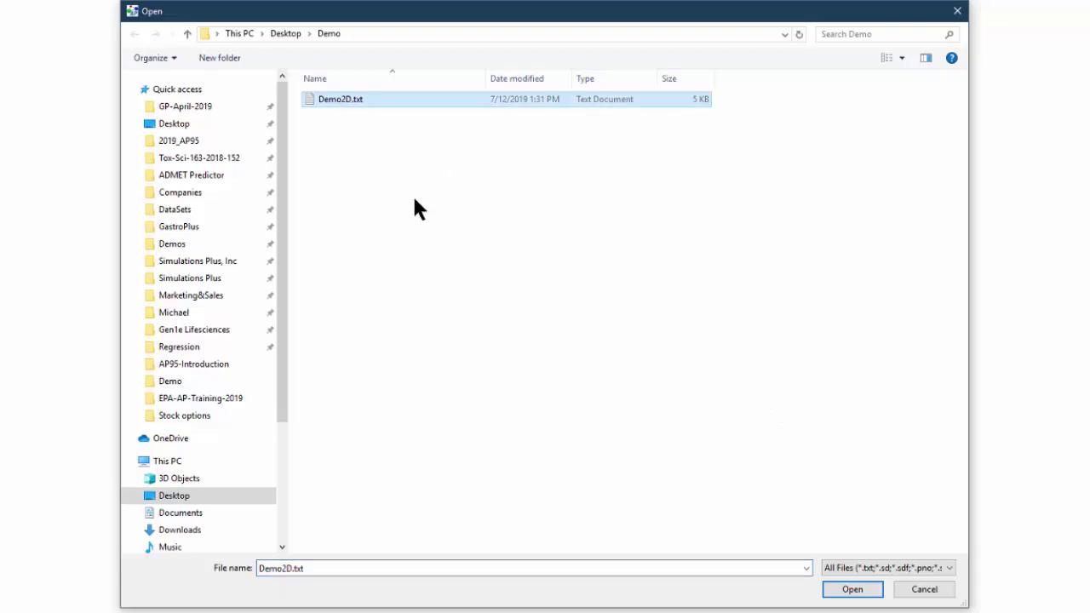
pyautogui.click(852, 590)
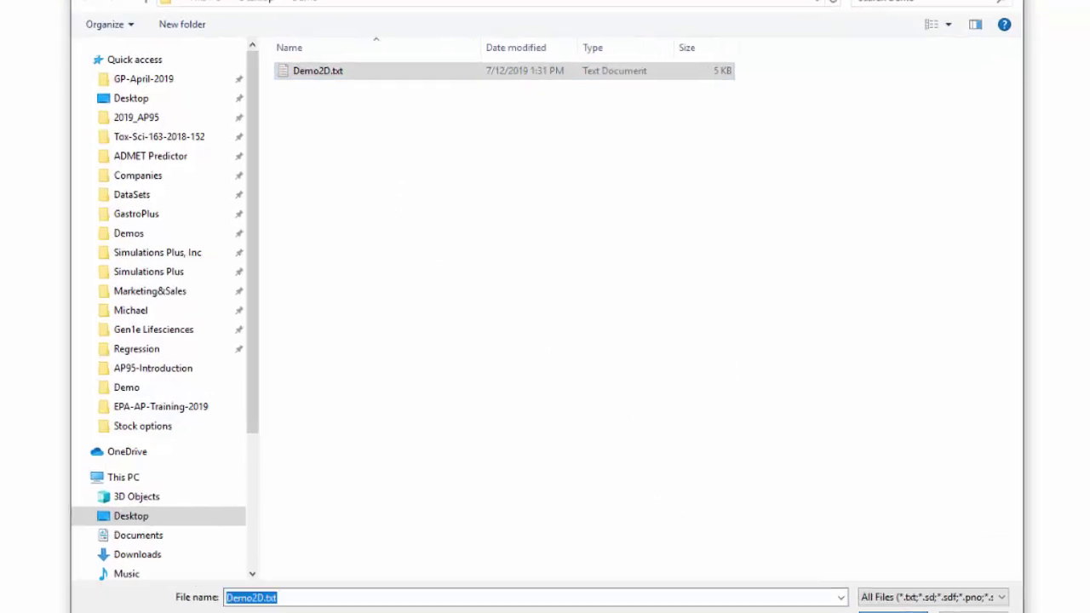
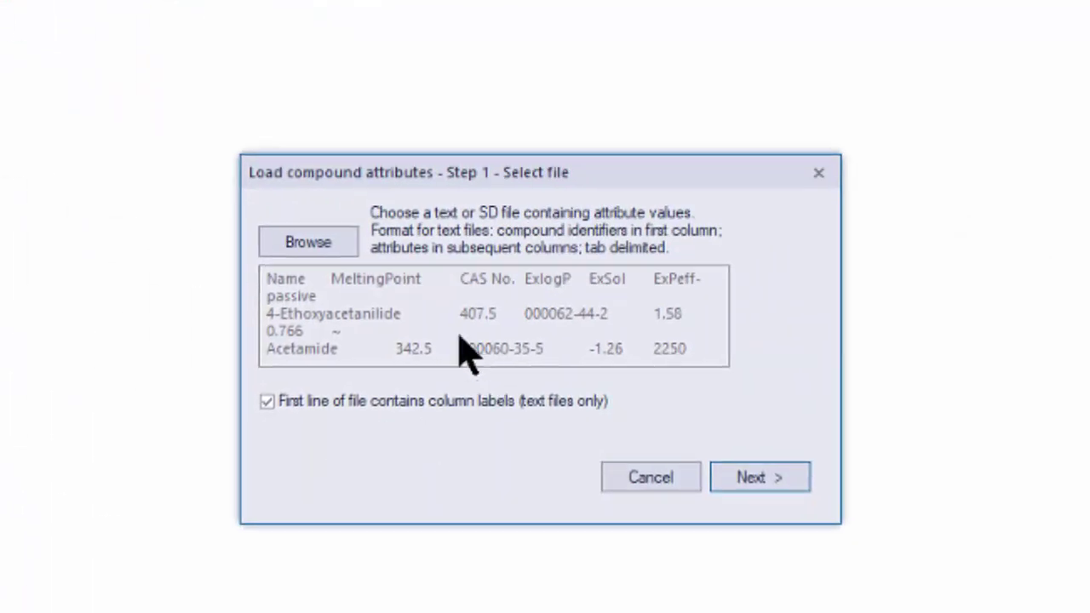
# Proceed to the attribute selection and rename the ExlogP attribute as Exper-logP
pyautogui.click(754, 496)
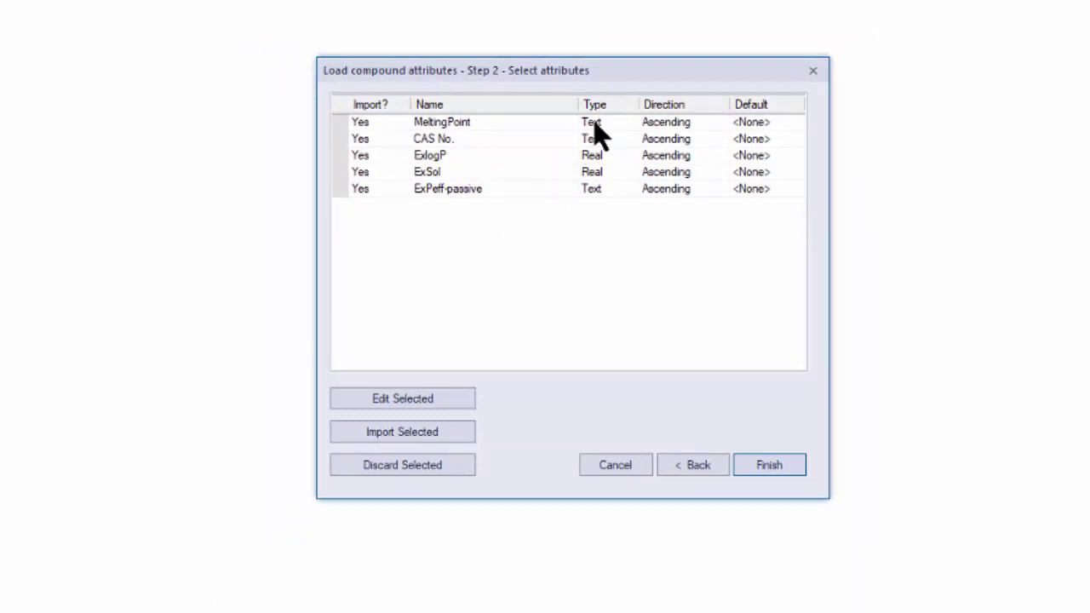
pyautogui.click(481, 154)
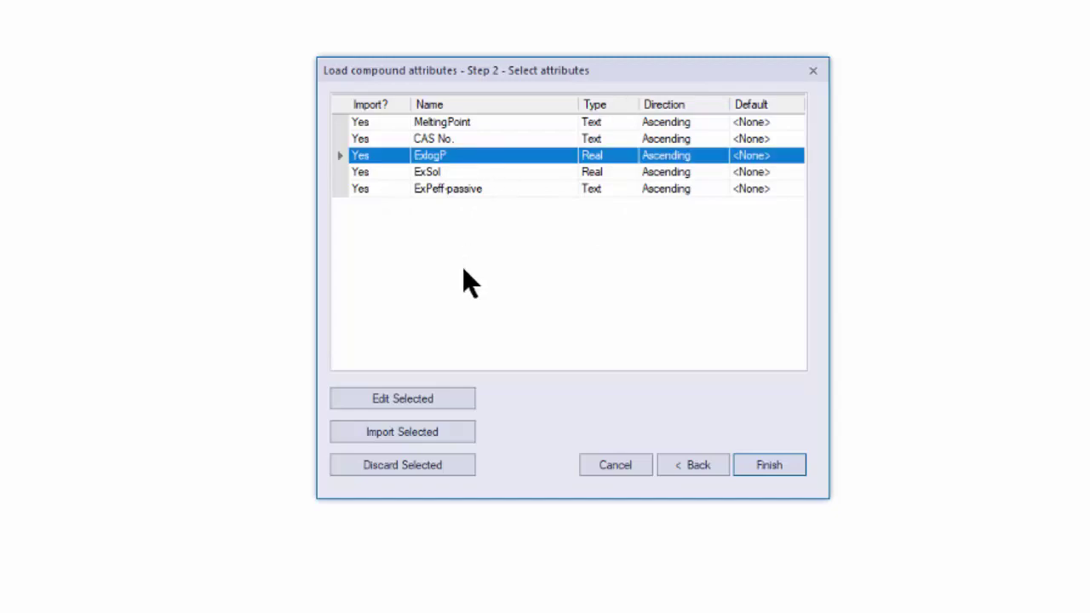
pyautogui.click(431, 397)
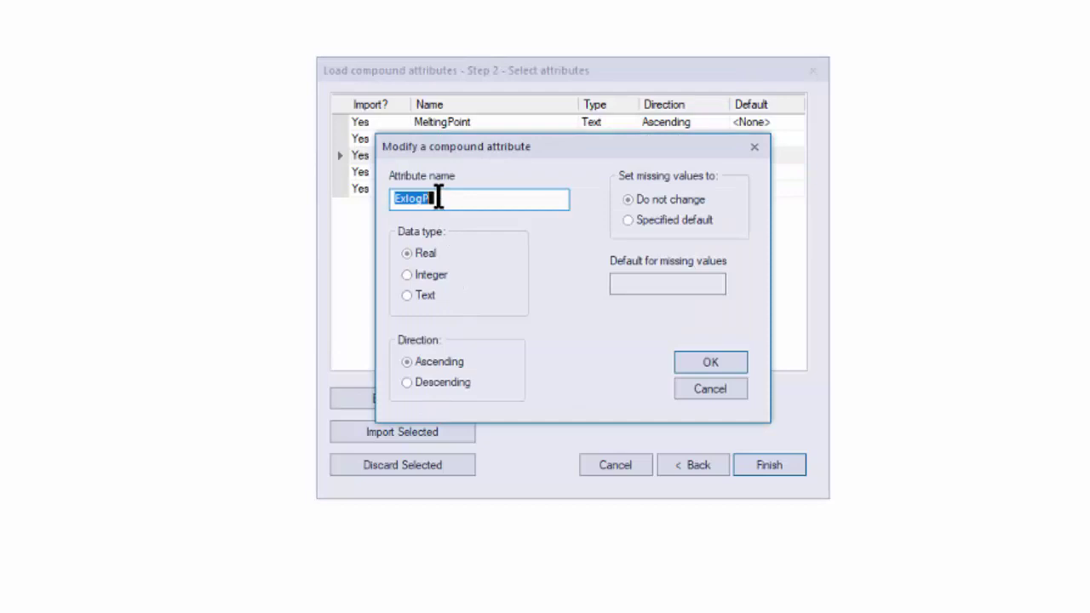
pyautogui.write('Exper-logP')
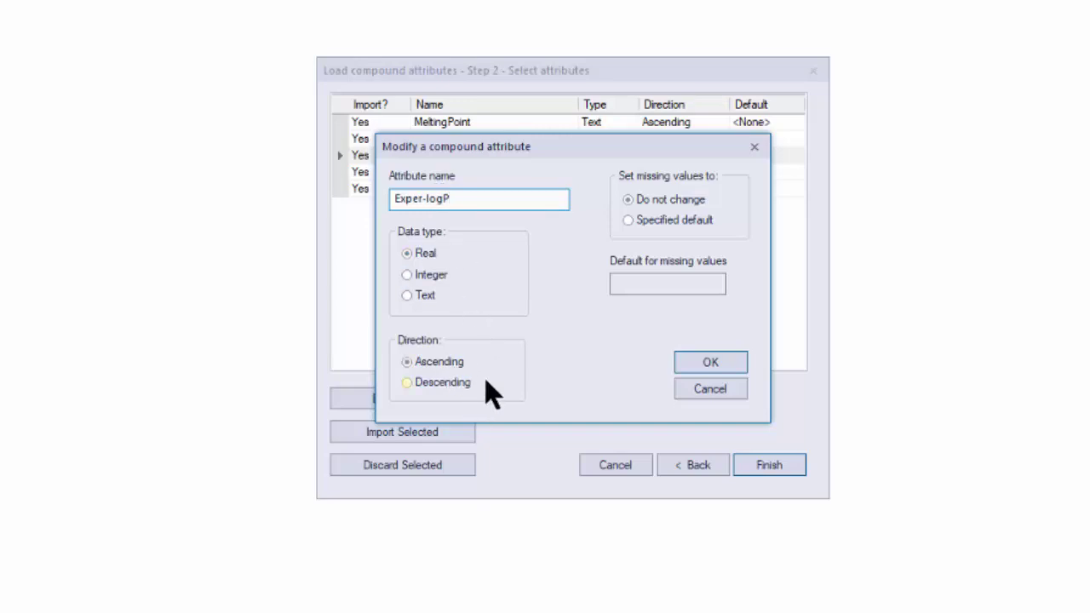
pyautogui.moveTo(493, 393)
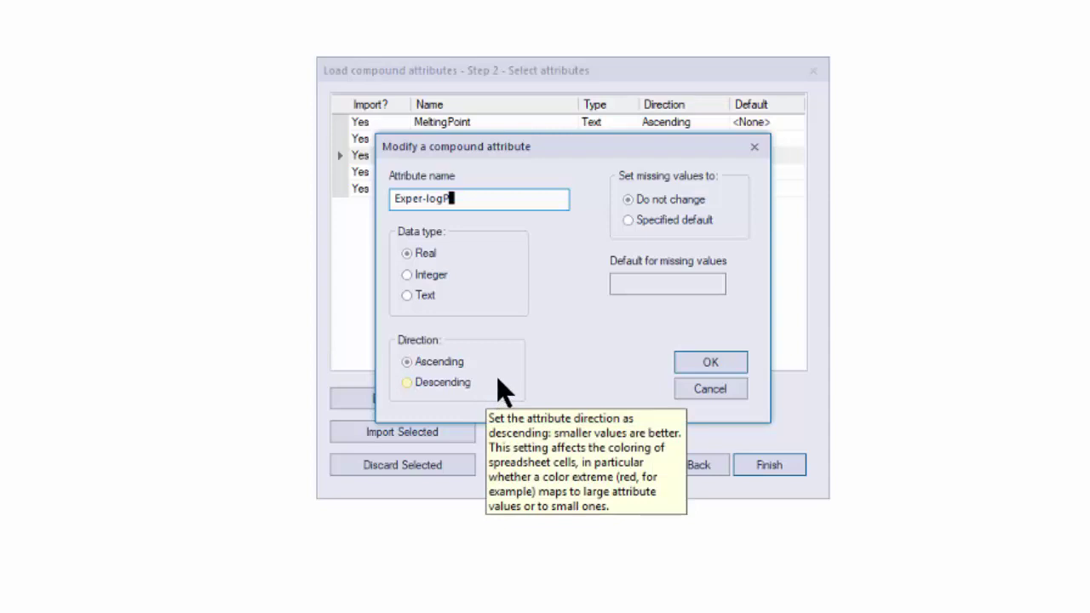
pyautogui.click(697, 359)
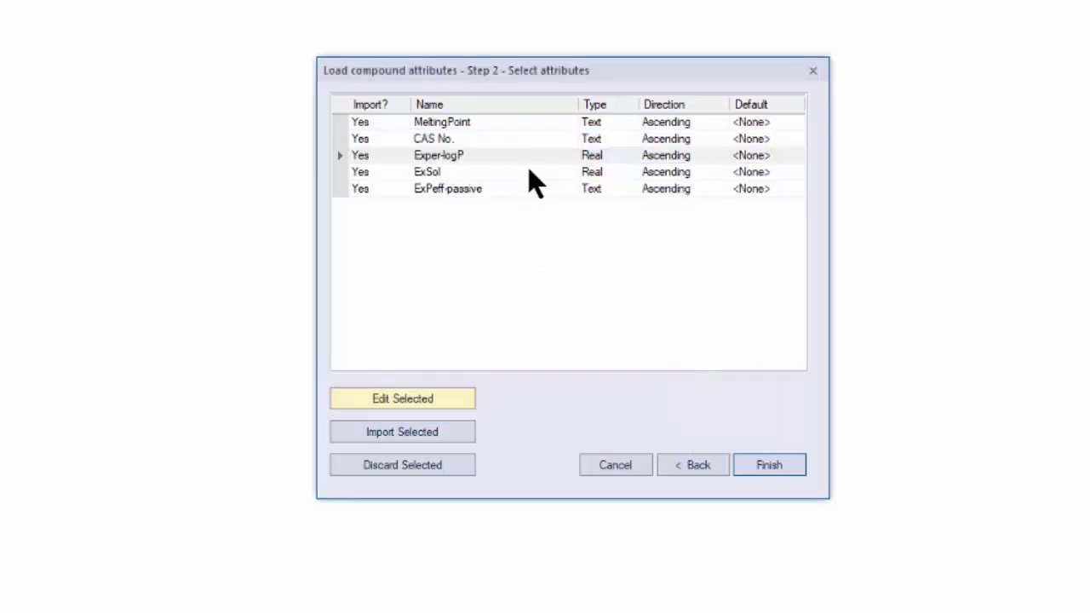
# Switch the import of MeltingPoint off and back on, and finish loading the compound attributes
pyautogui.click(392, 122)
pyautogui.click(393, 123)
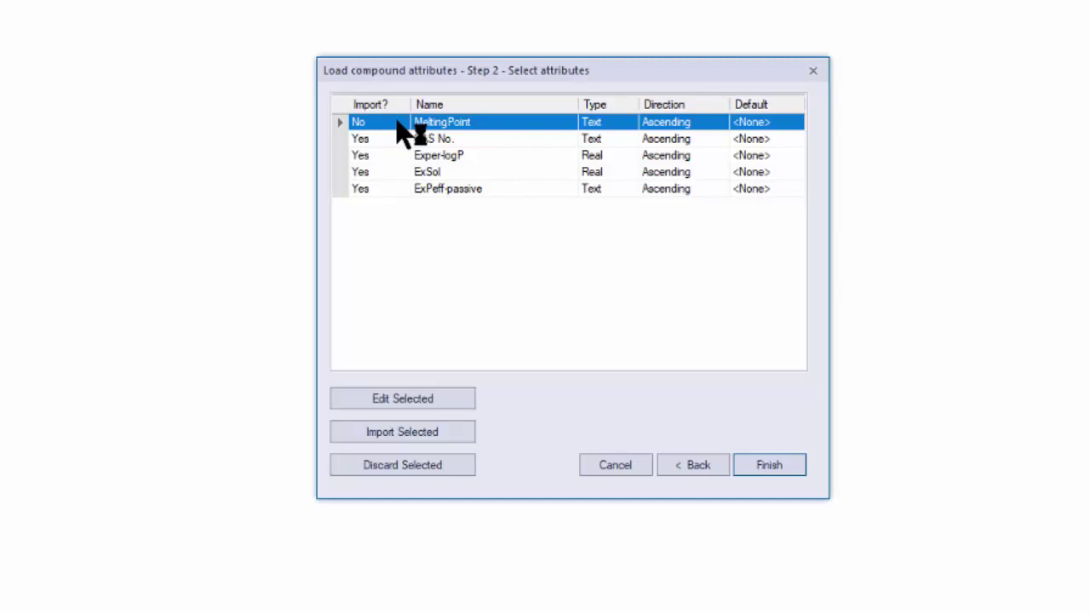
pyautogui.click(396, 124)
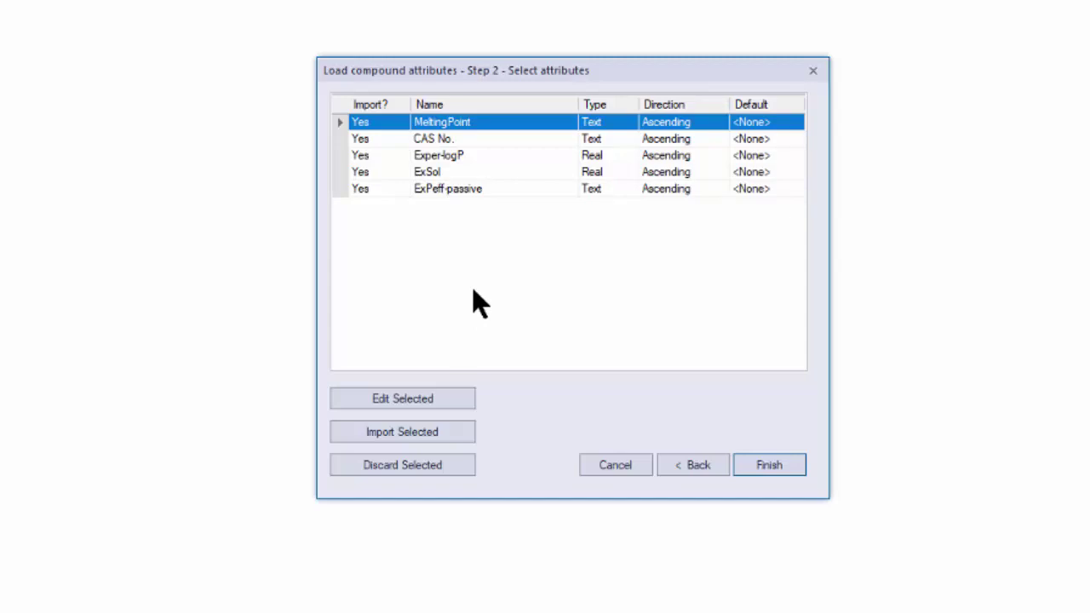
pyautogui.click(769, 465)
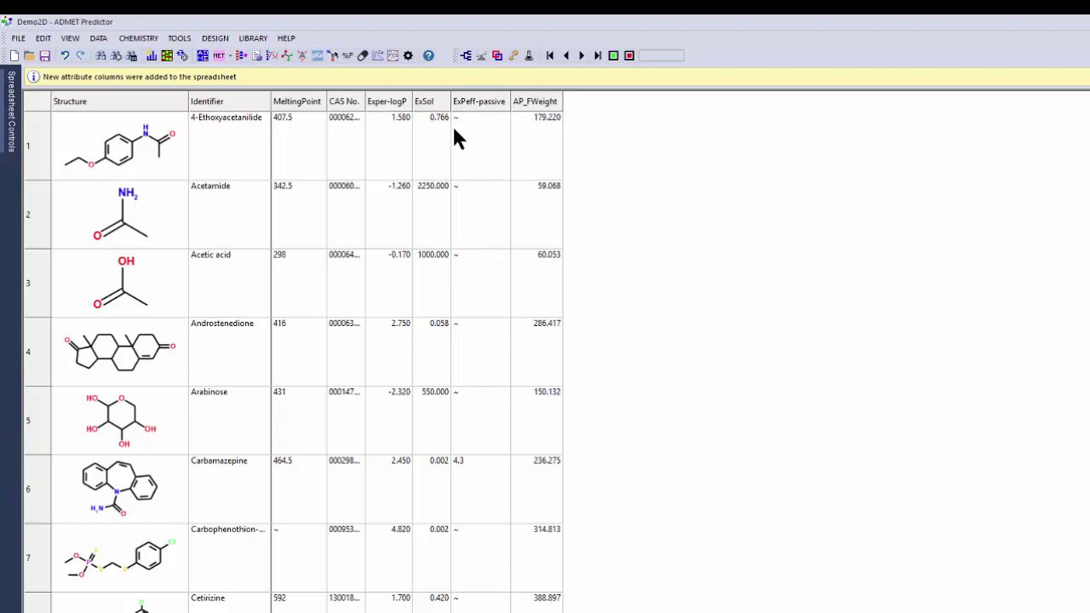
# Set the data type of the ExPeff-passive column to Real
pyautogui.rightClick(475, 101)
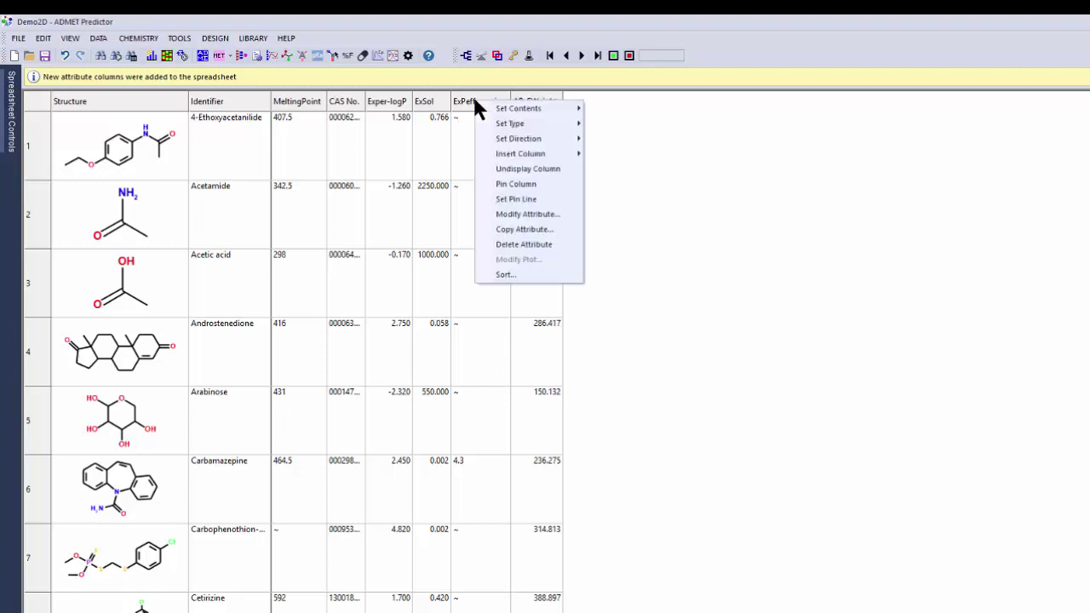
pyautogui.moveTo(503, 123)
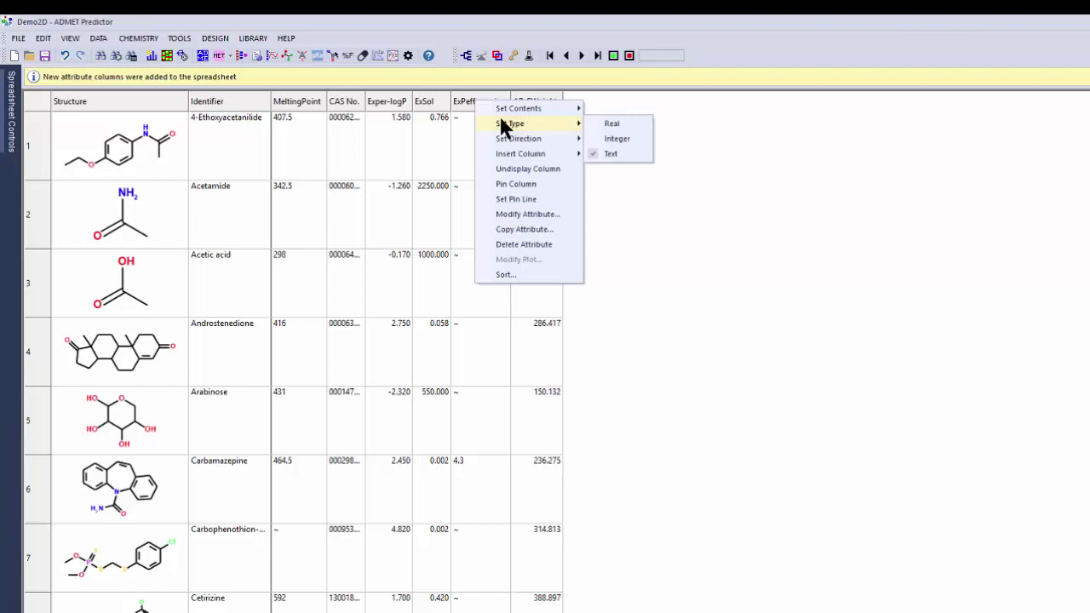
pyautogui.click(626, 126)
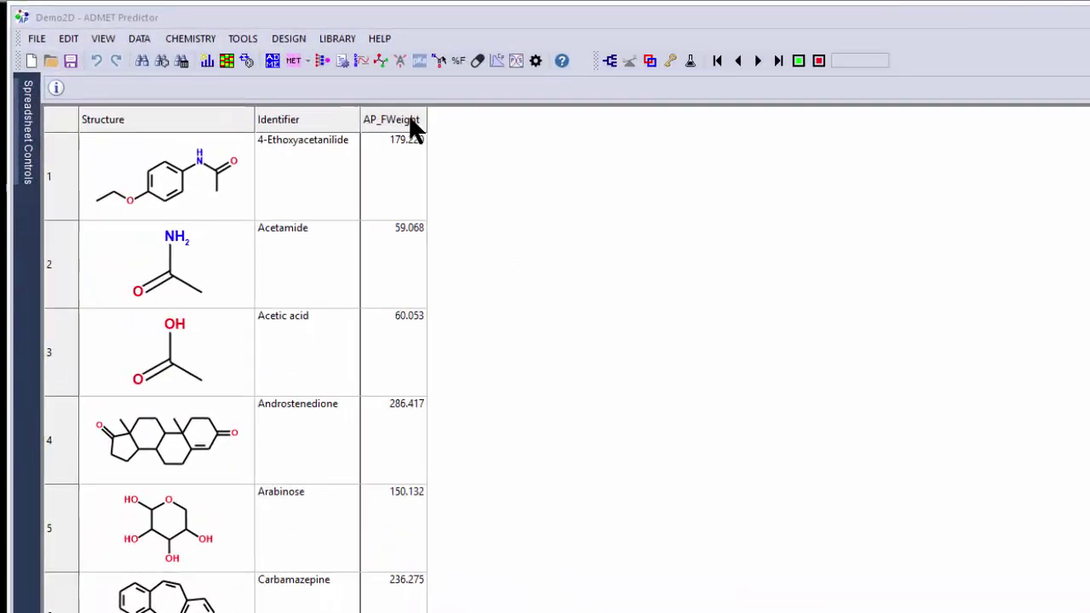
# Start an ADMET property calculation and limit it to physicochemical properties, excluding metabolism, toxicity, modeling descriptors and user models
pyautogui.click(352, 85)
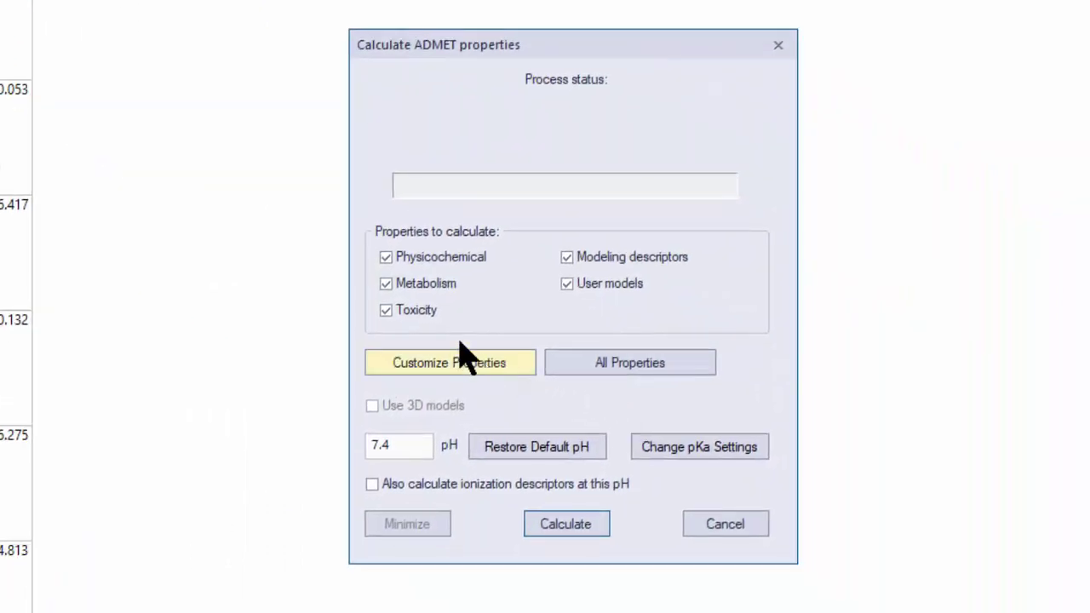
pyautogui.click(417, 311)
pyautogui.click(415, 284)
pyautogui.click(567, 257)
pyautogui.click(568, 283)
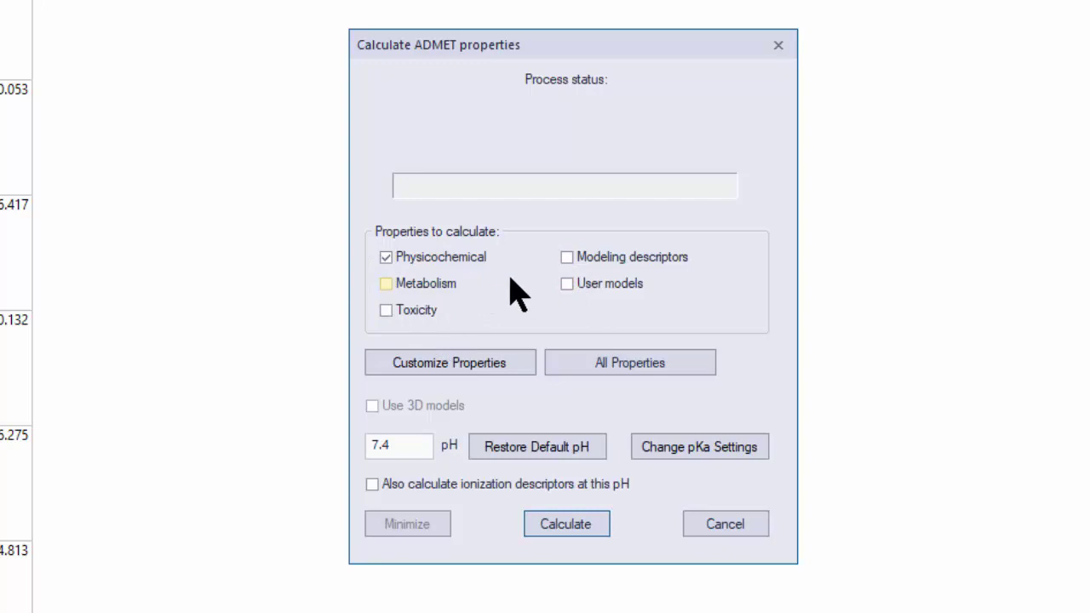
# Customize the properties so that only S+Sw is selected, and run the calculation
pyautogui.click(493, 366)
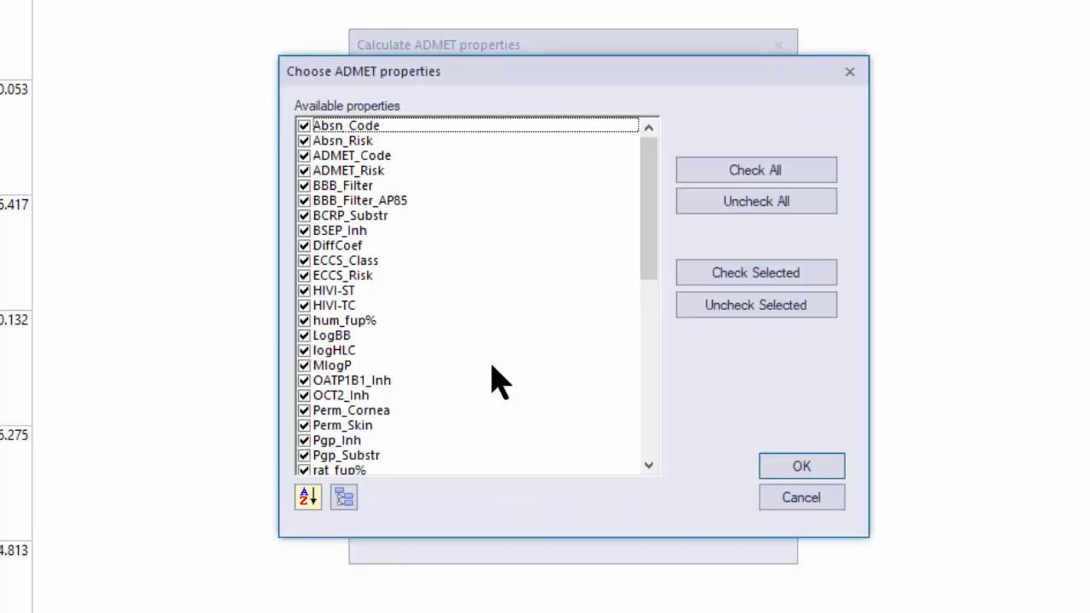
pyautogui.click(741, 209)
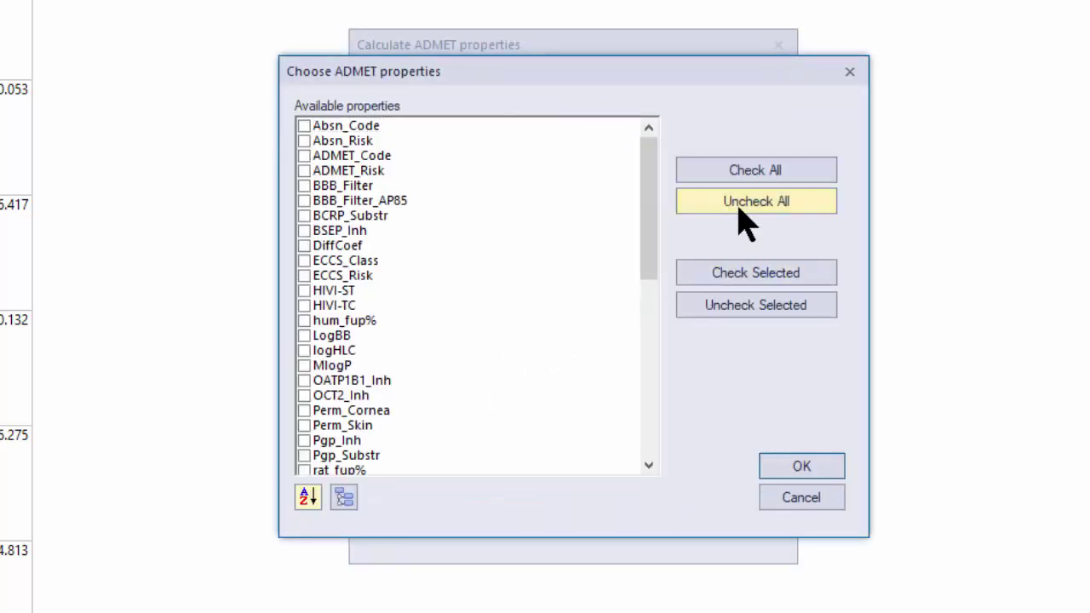
pyautogui.click(440, 313)
pyautogui.press('s')
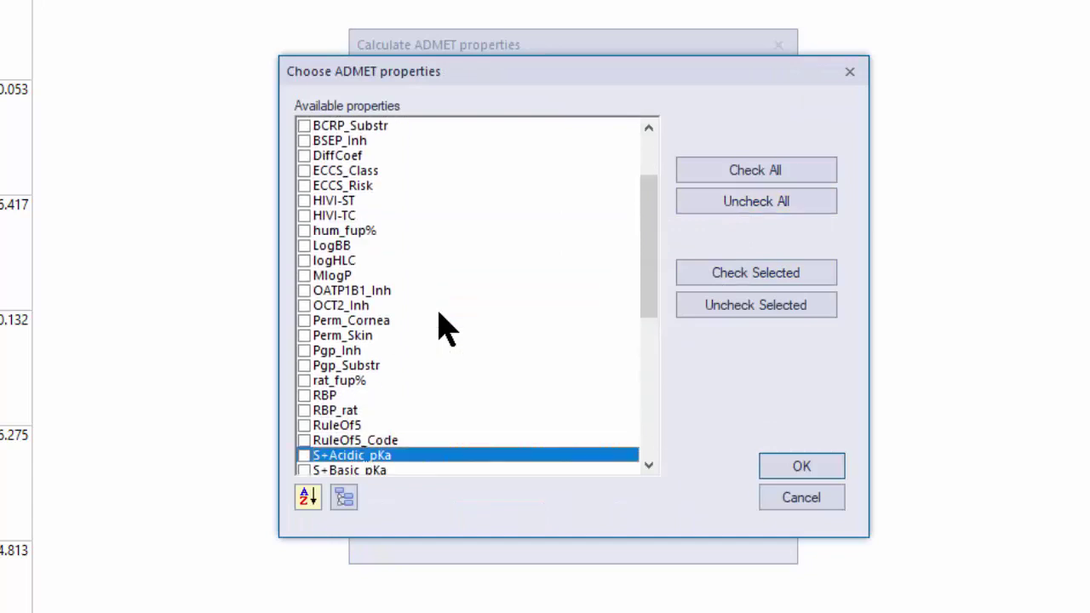
pyautogui.scroll(-1, 439, 313)
pyautogui.scroll(-6, 444, 328)
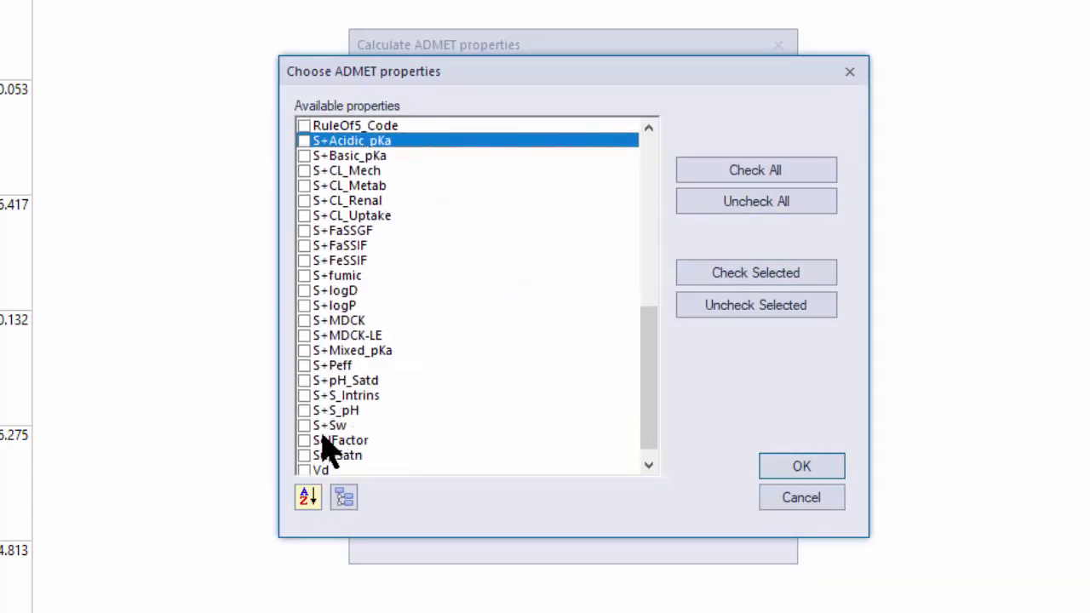
pyautogui.click(315, 428)
pyautogui.click(303, 426)
pyautogui.press('Return')
pyautogui.click(572, 515)
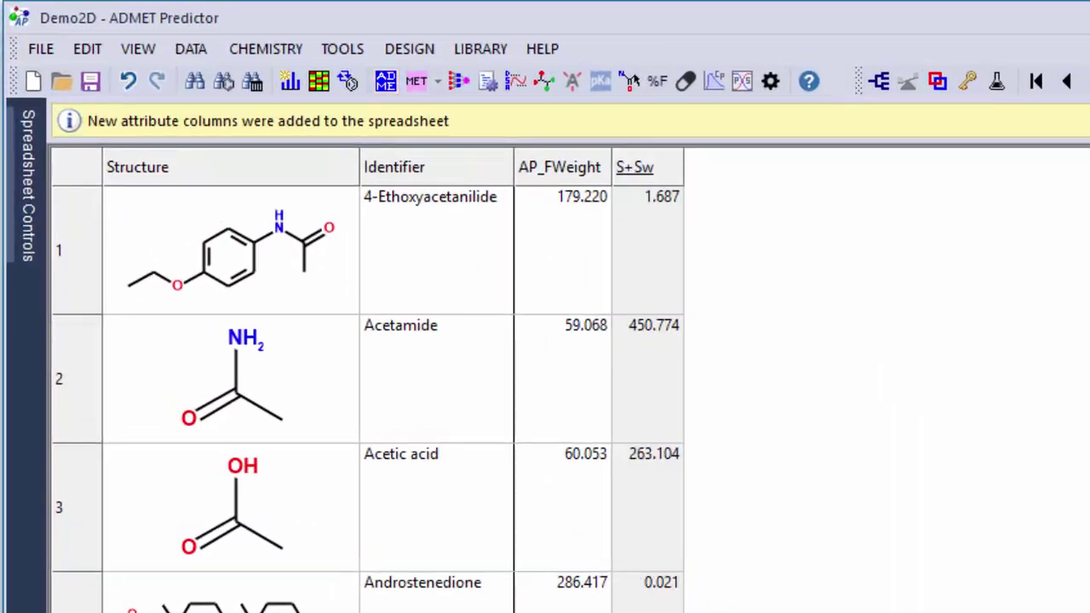
# Start inserting a new equation attribute at the S+Sw column and name it S+Sw-M
pyautogui.rightClick(672, 181)
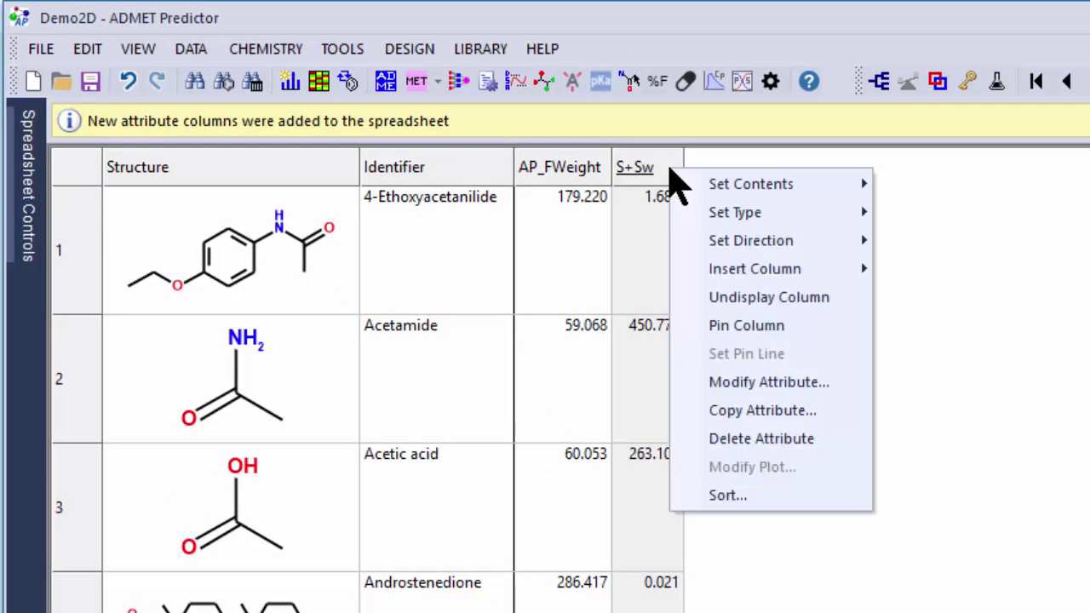
pyautogui.moveTo(785, 278)
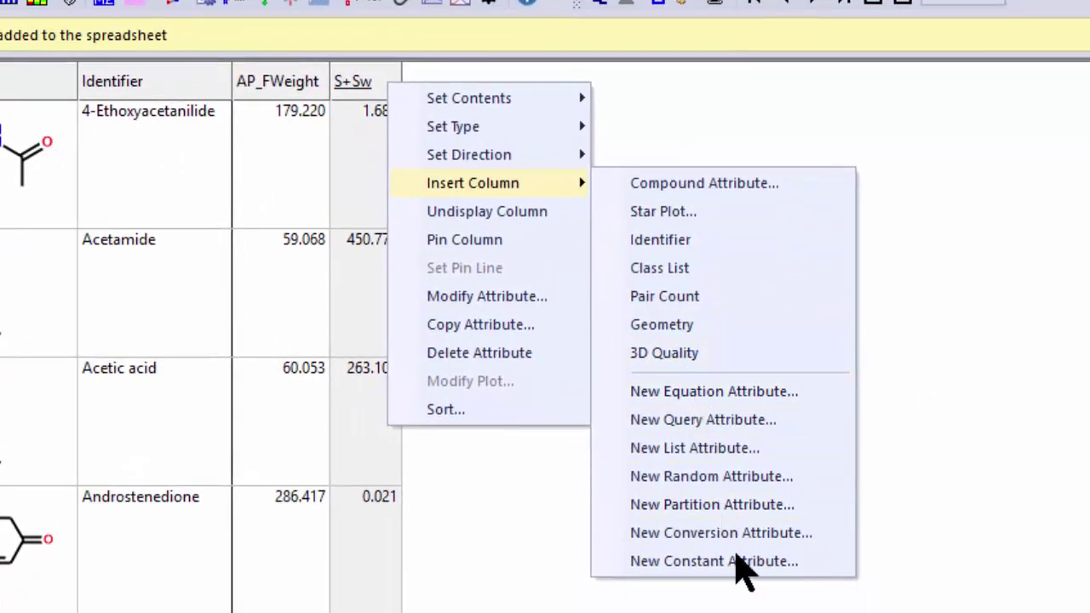
pyautogui.click(781, 397)
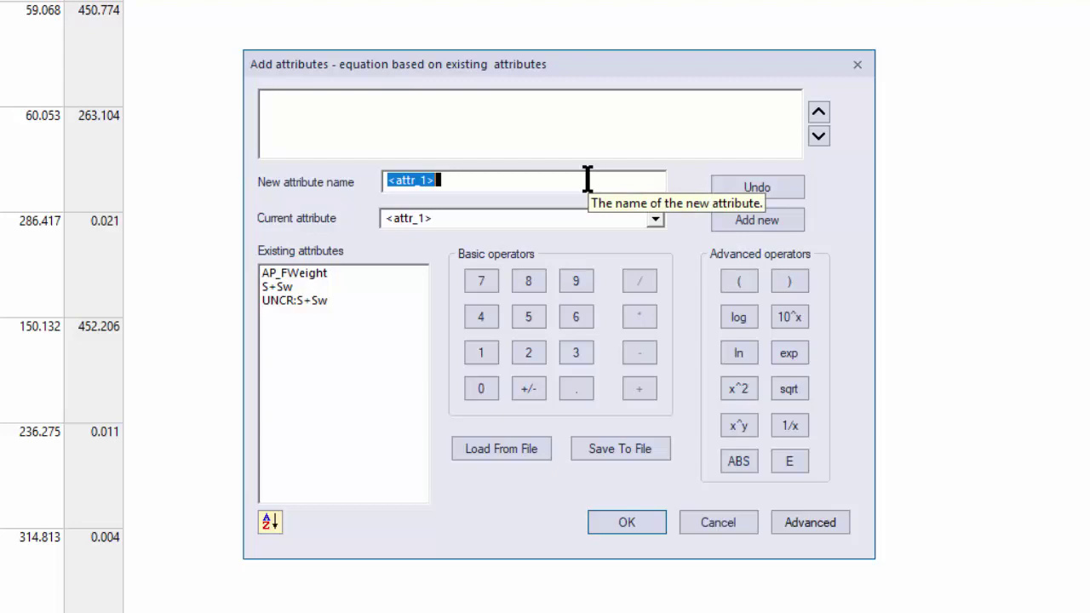
pyautogui.write('S')
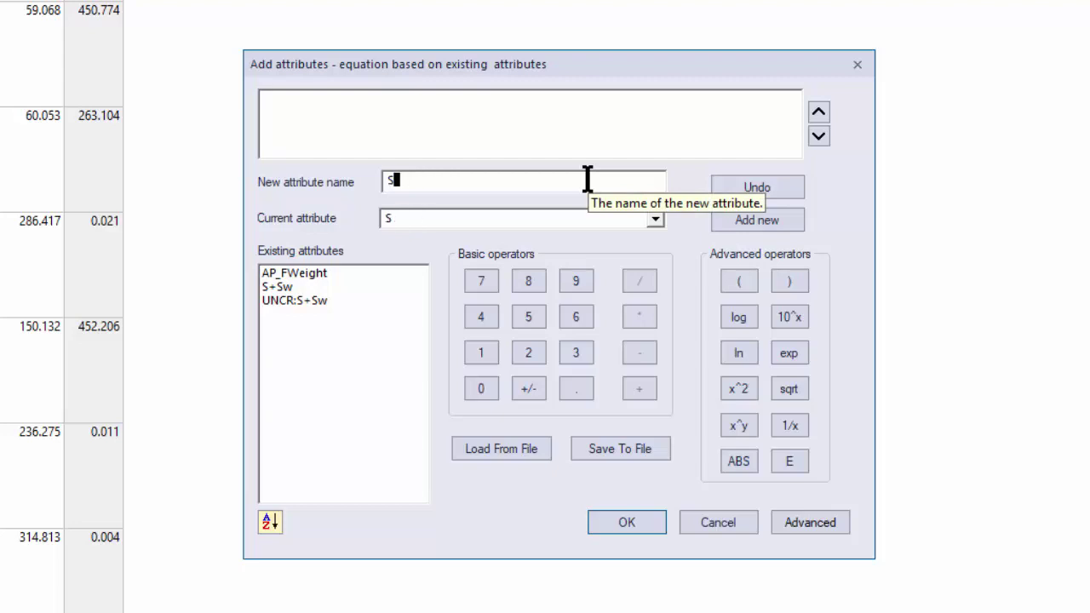
pyautogui.write('+Sw-M')
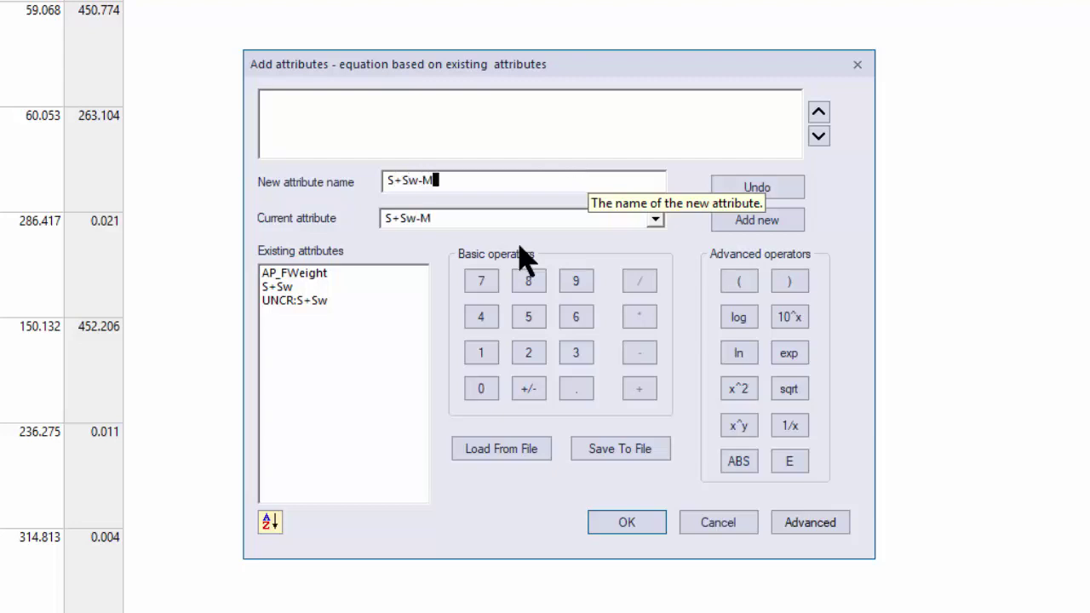
# Define the S+Sw-M equation as "S+Sw"/"AP_FWeight" and add the attribute to the spreadsheet
pyautogui.doubleClick(296, 287)
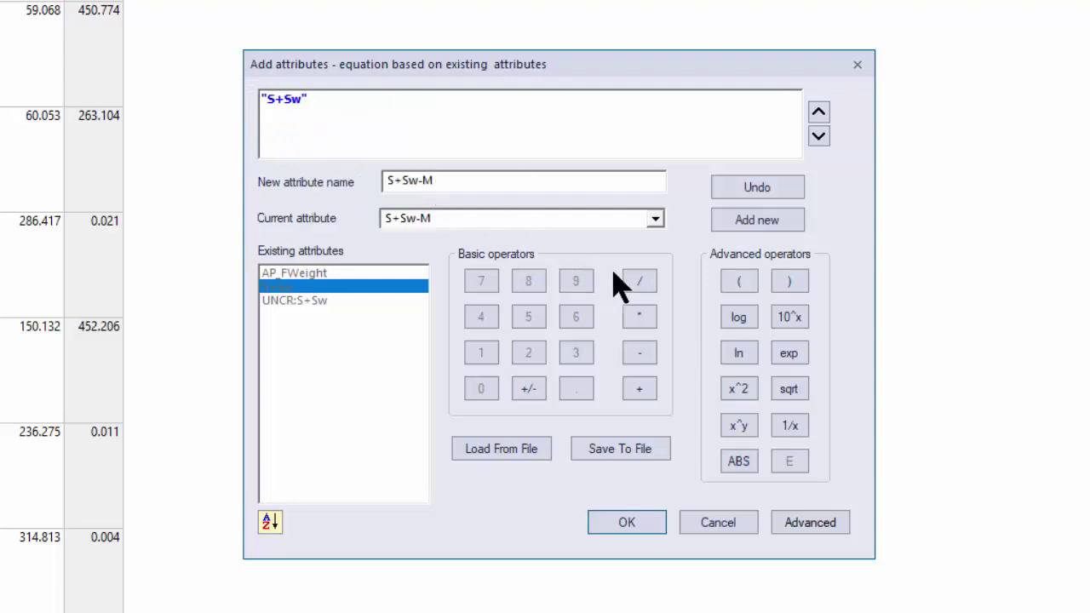
pyautogui.click(640, 283)
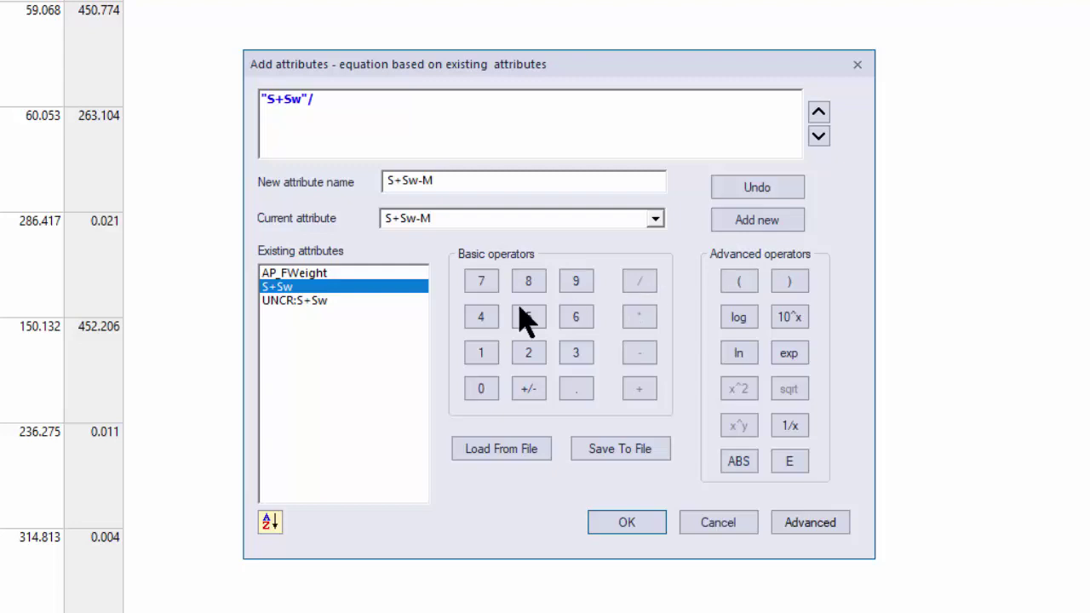
pyautogui.doubleClick(324, 274)
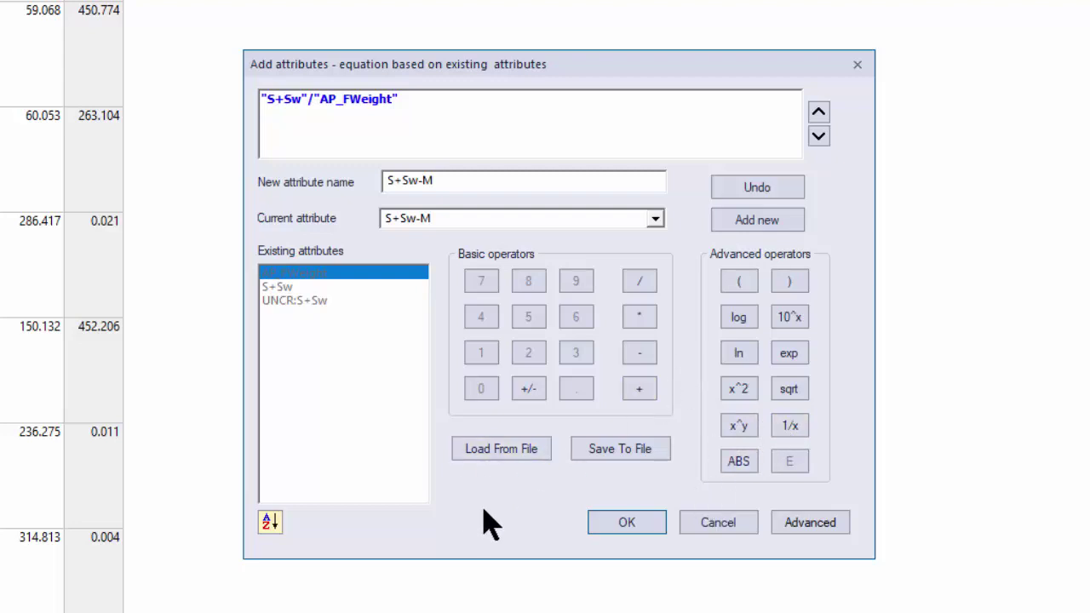
pyautogui.click(627, 523)
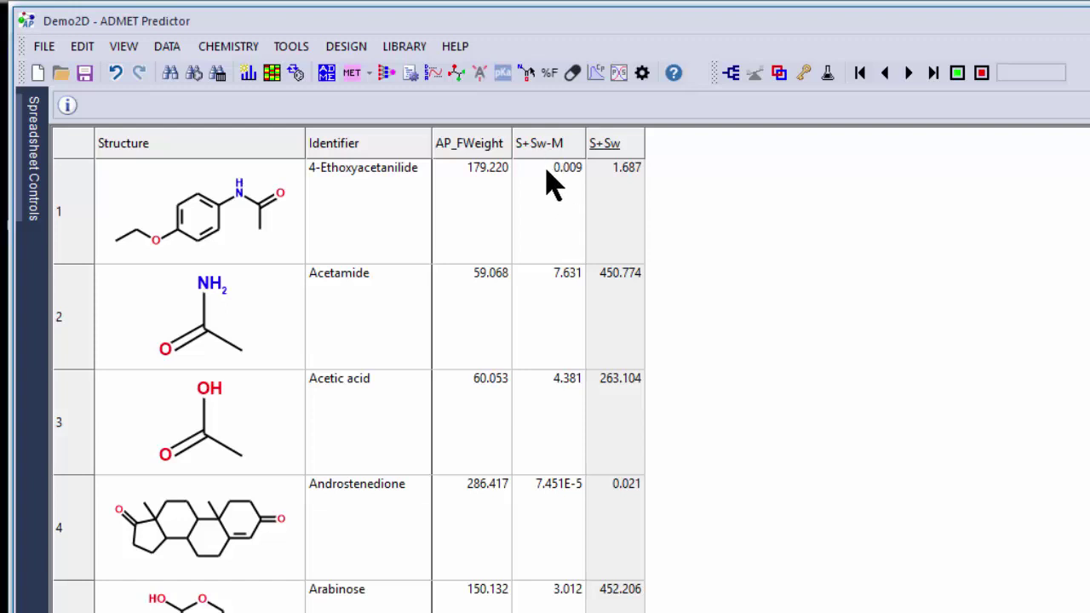
# Insert a new query attribute named Aromatic-chlorine at the S+Sw-M column, using the text query slq c[Cl]
pyautogui.moveTo(562, 157)
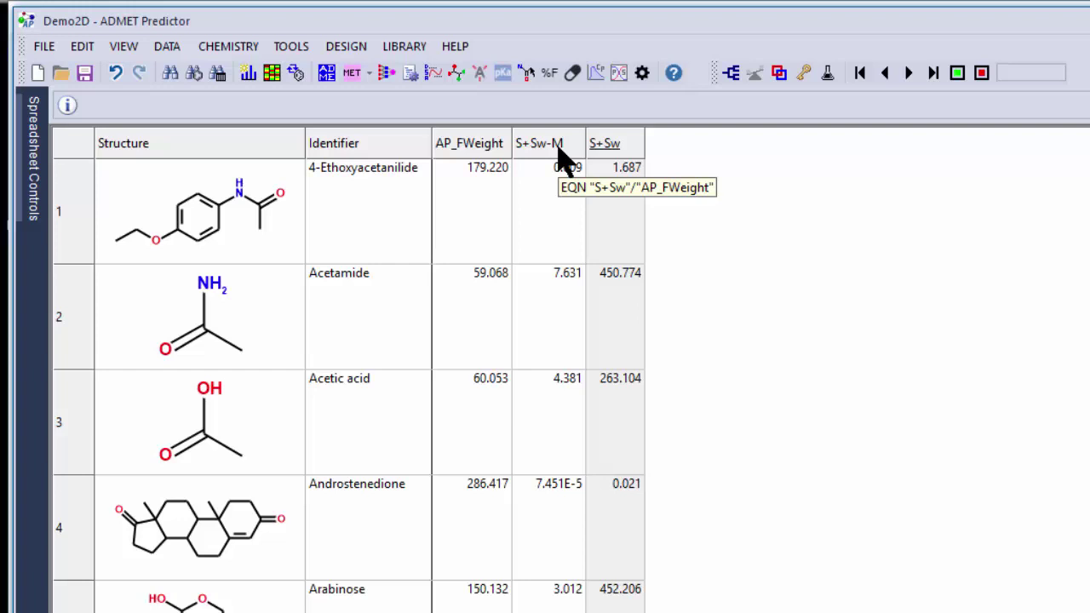
pyautogui.rightClick(559, 150)
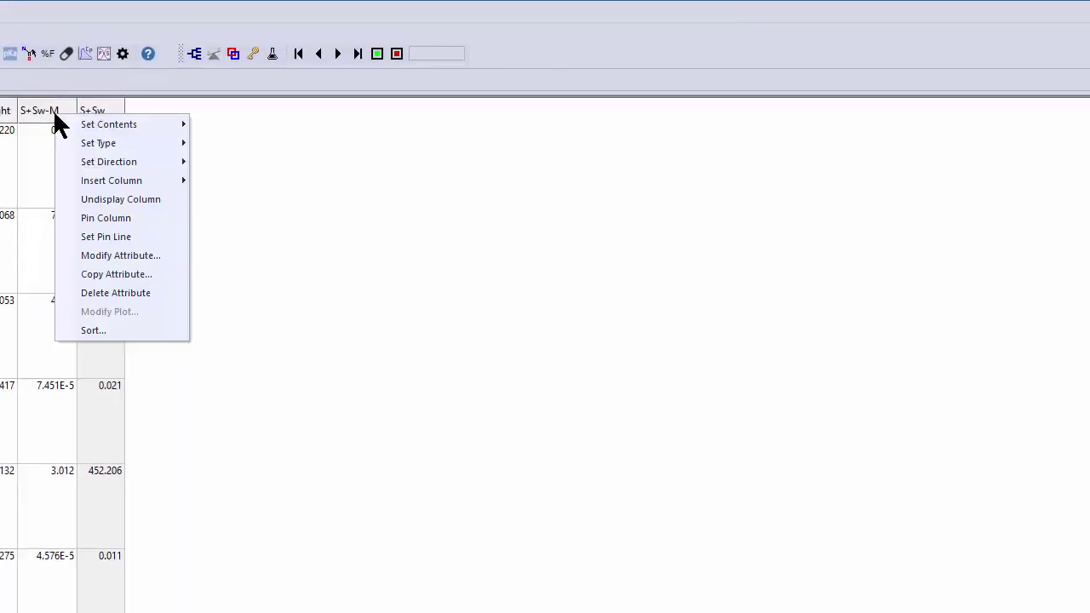
pyautogui.moveTo(111, 181)
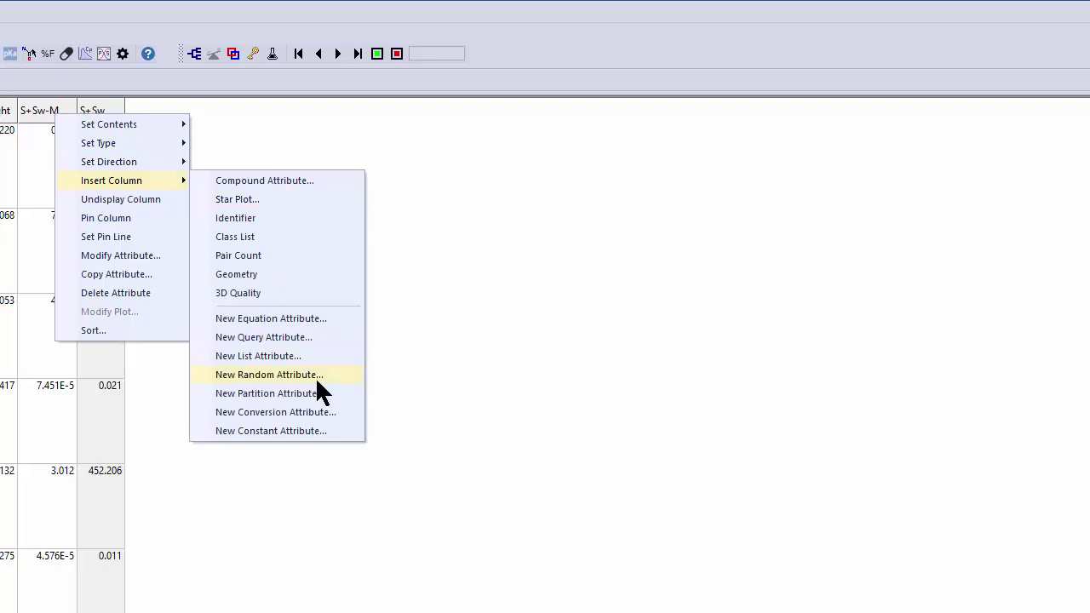
pyautogui.click(327, 334)
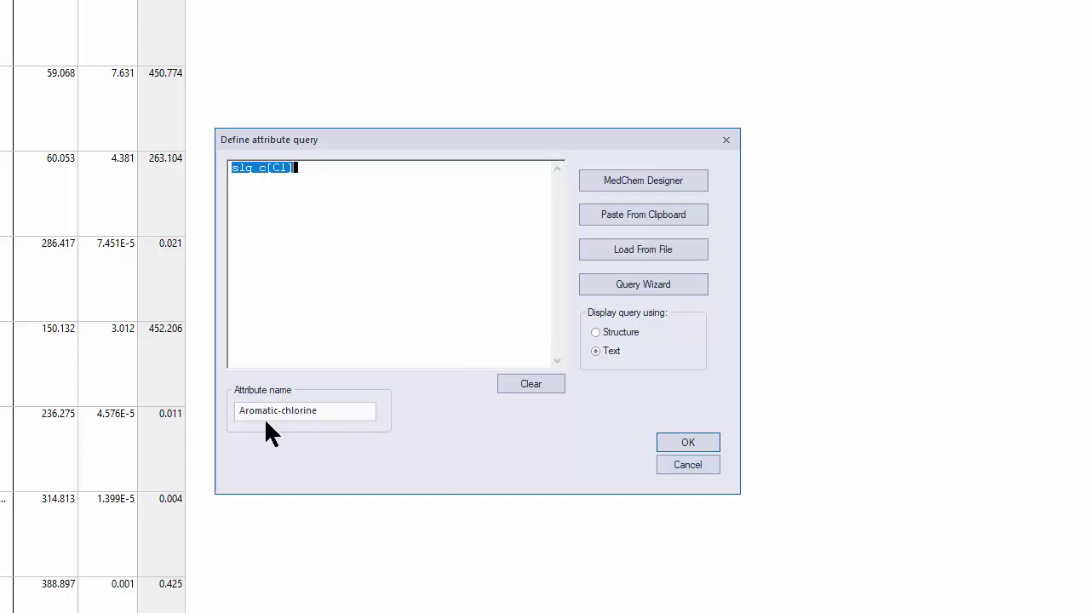
pyautogui.click(688, 442)
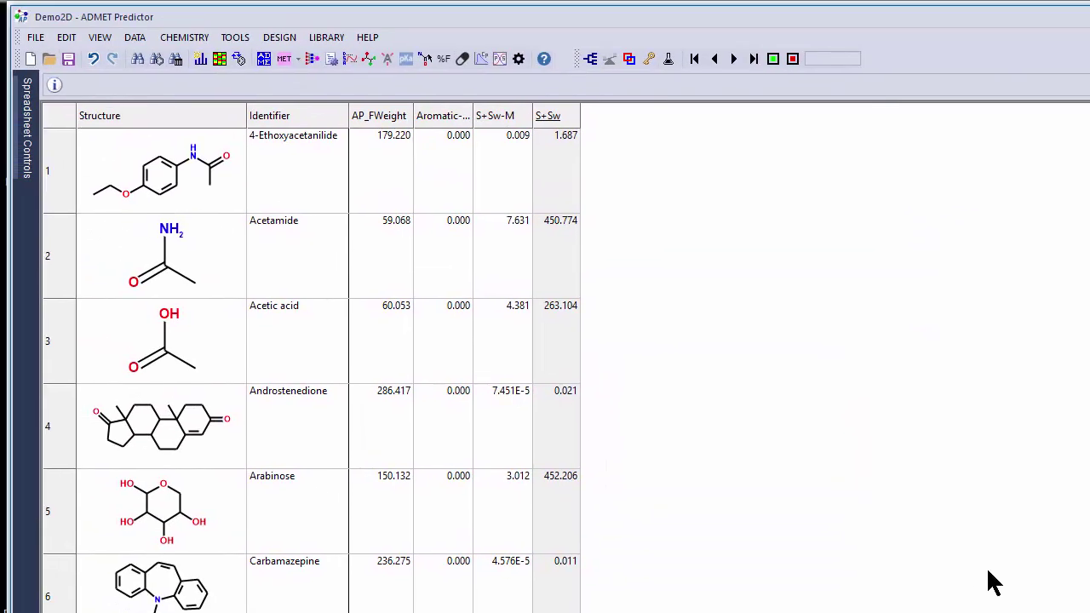
# Widen the Aromatic-chlorine column to show its full name and sort the compounds by it in descending order
pyautogui.moveTo(472, 116); pyautogui.dragTo(526, 116)
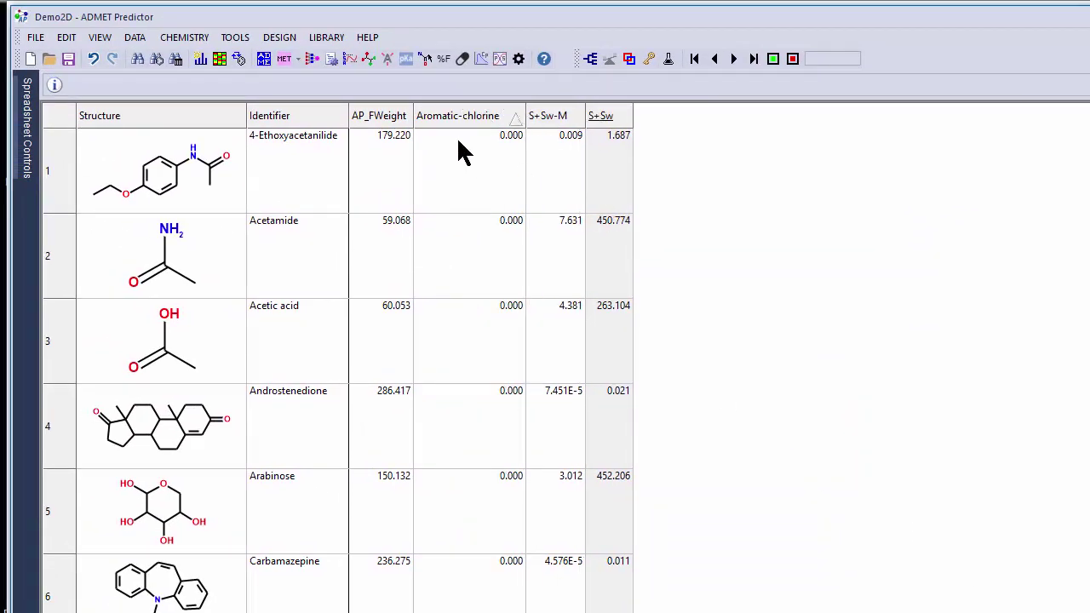
pyautogui.click(468, 117)
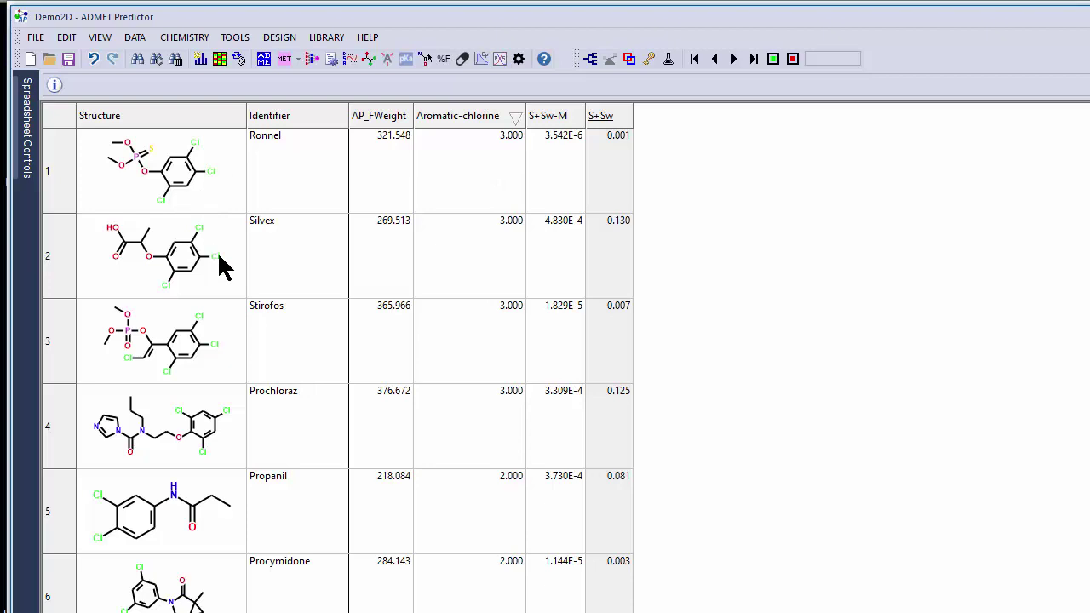
pyautogui.scroll(-2, 460, 256)
pyautogui.scroll(-2, 456, 260)
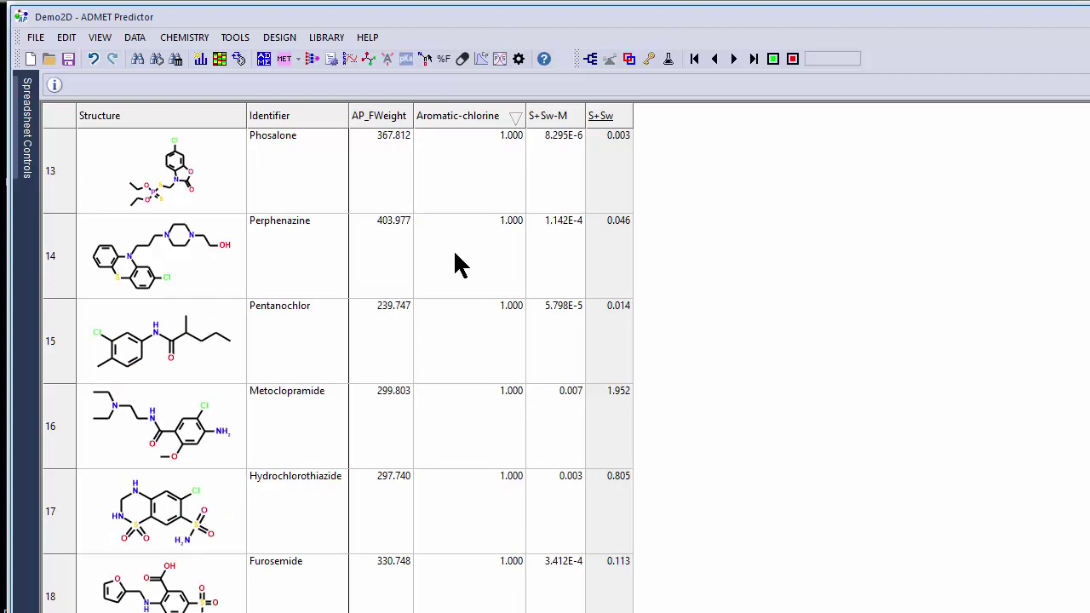
pyautogui.scroll(4, 495, 438)
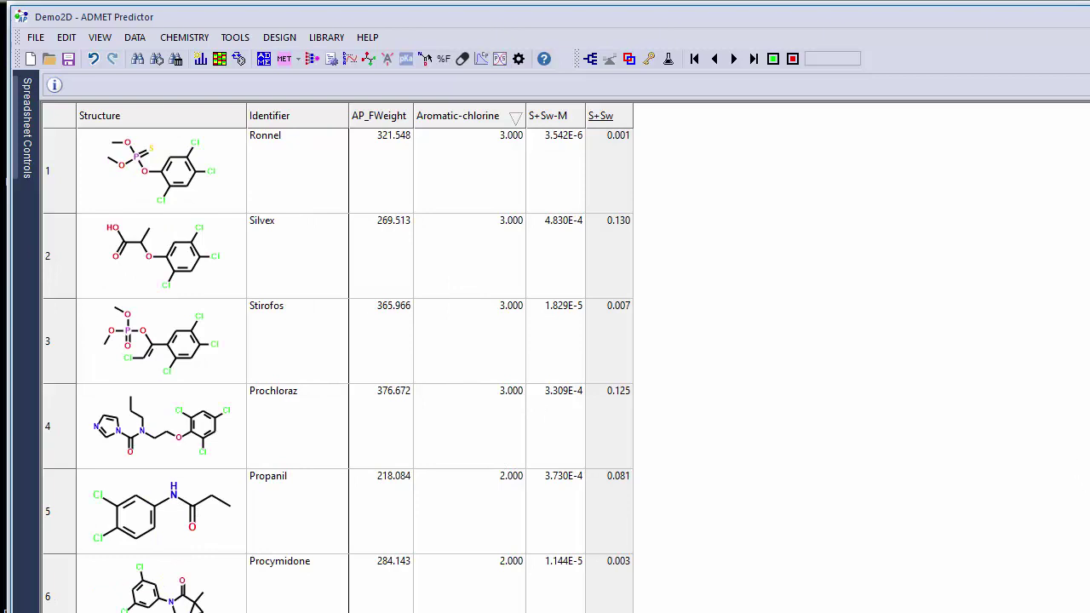
# Insert a new list attribute for Size of Largest Ring at the Aromatic-chlorine column
pyautogui.rightClick(496, 109)
pyautogui.moveTo(529, 172)
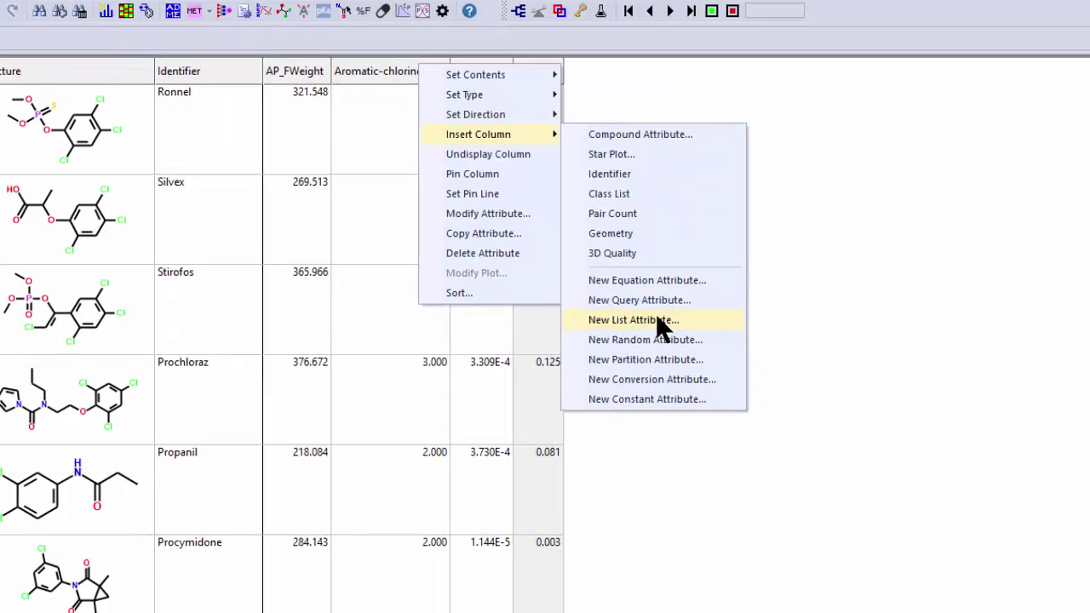
pyautogui.click(722, 353)
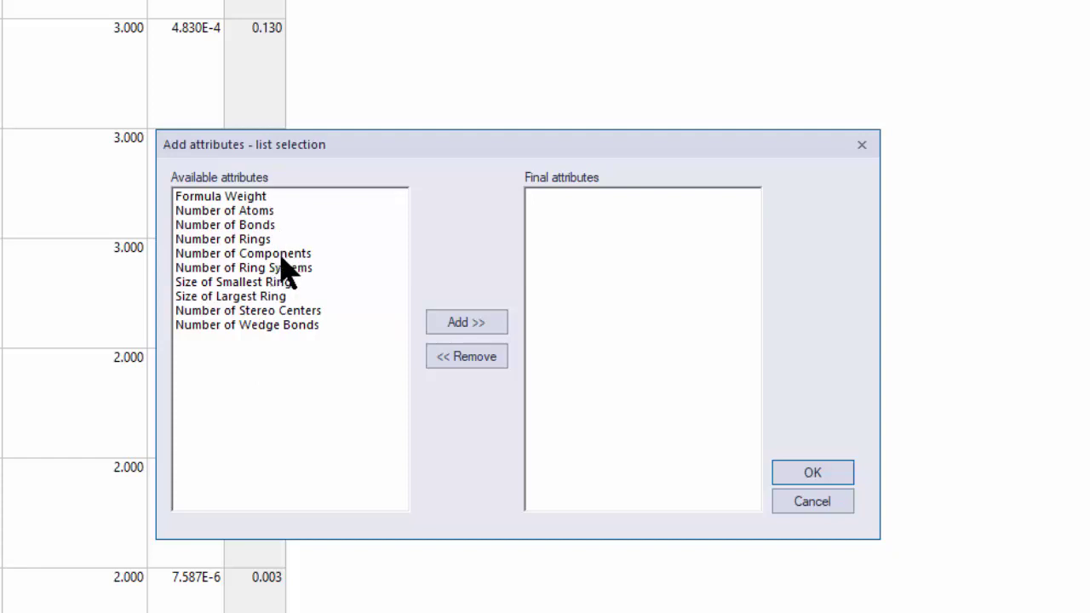
pyautogui.click(255, 298)
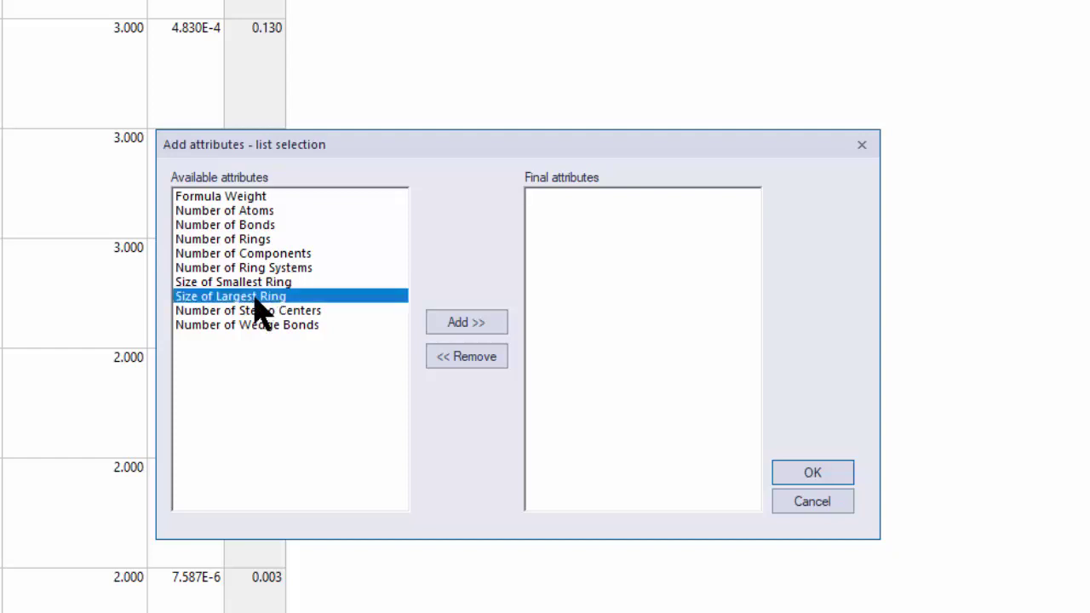
pyautogui.click(486, 328)
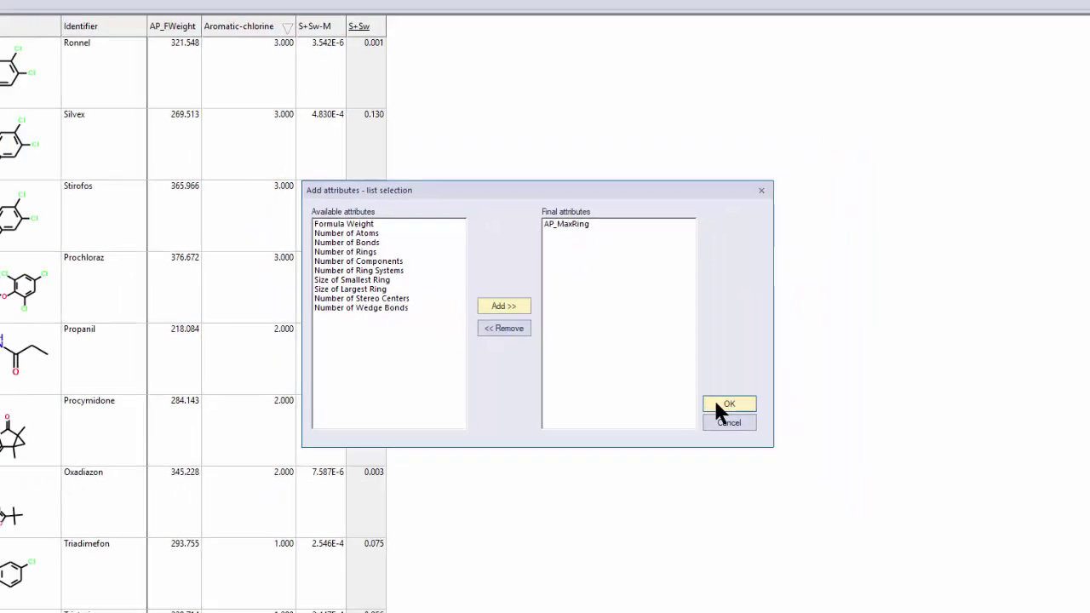
pyautogui.click(715, 405)
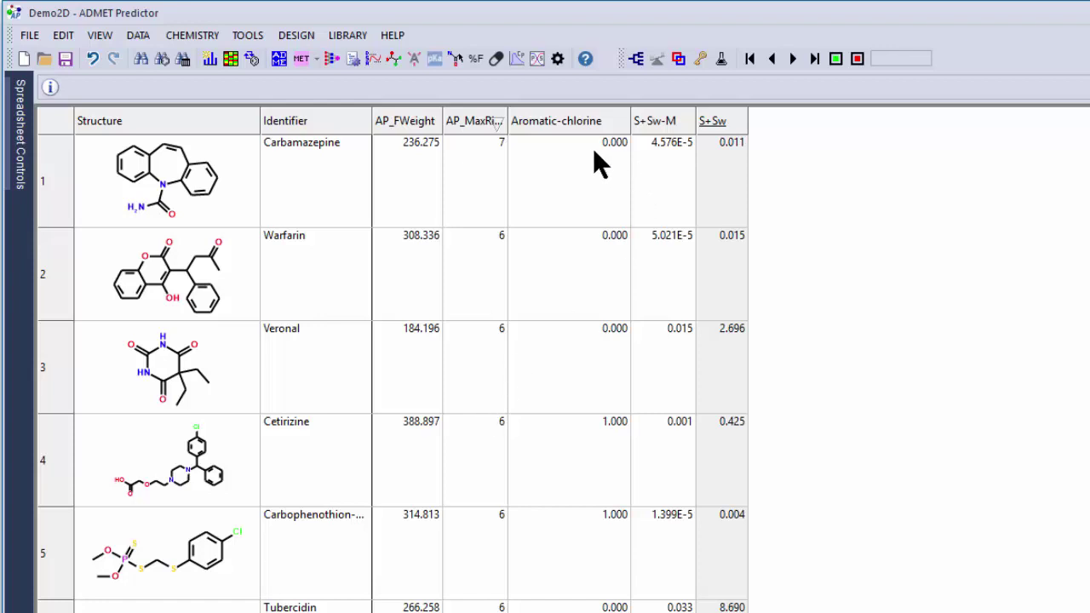
# Insert a partition attribute of AP_FWeight at the Aromatic-chlorine column with boundary values 150, 250 and 350, and widen its column to show the full name
pyautogui.rightClick(584, 121)
pyautogui.moveTo(638, 190)
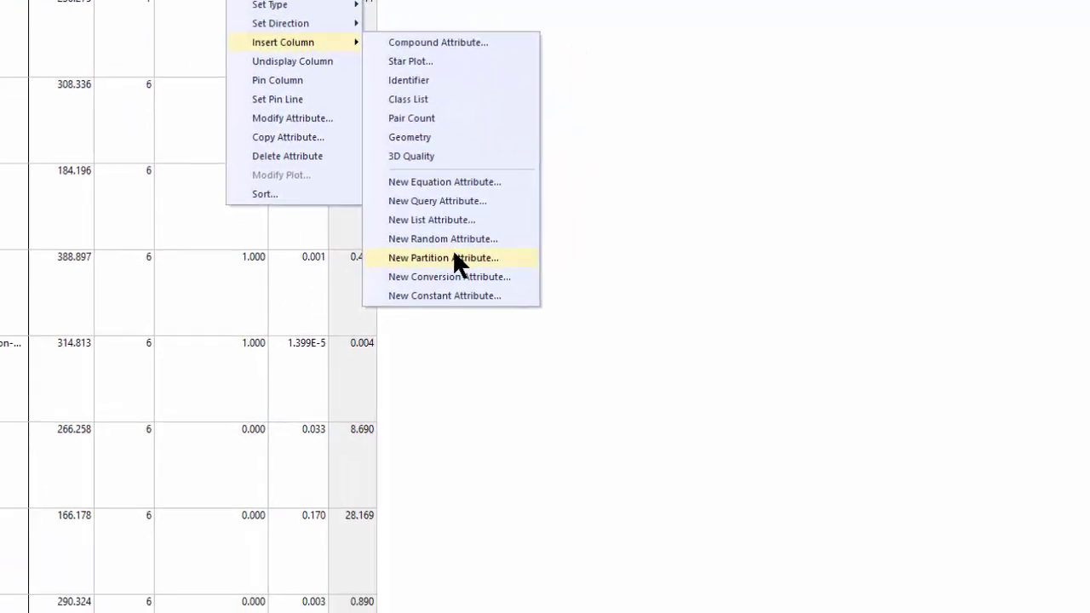
pyautogui.click(817, 422)
pyautogui.moveTo(426, 73); pyautogui.dragTo(575, 72)
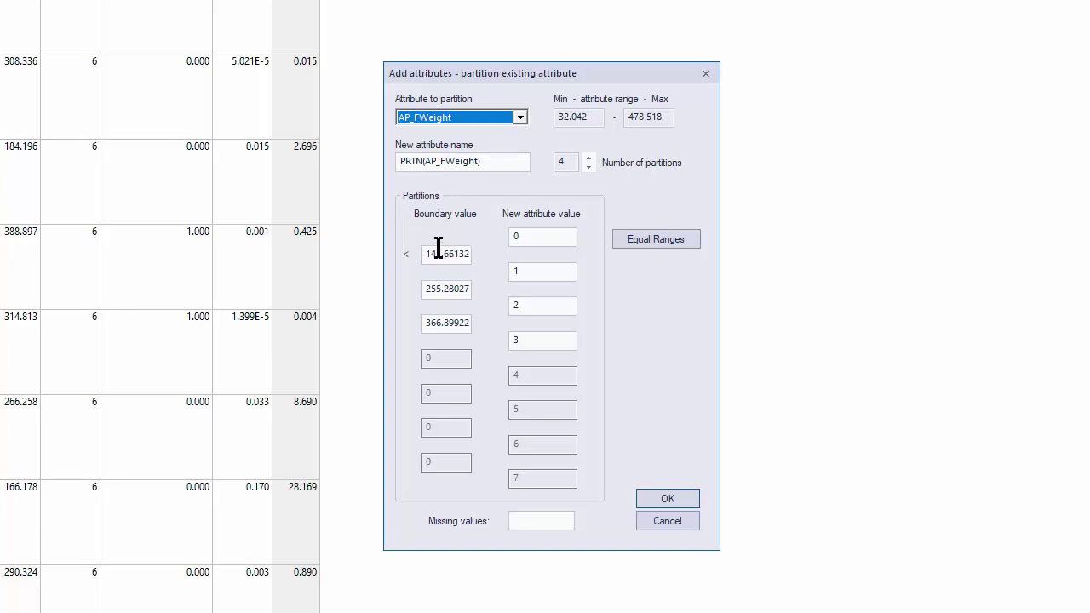
pyautogui.moveTo(426, 254); pyautogui.dragTo(476, 255)
pyautogui.write('150')
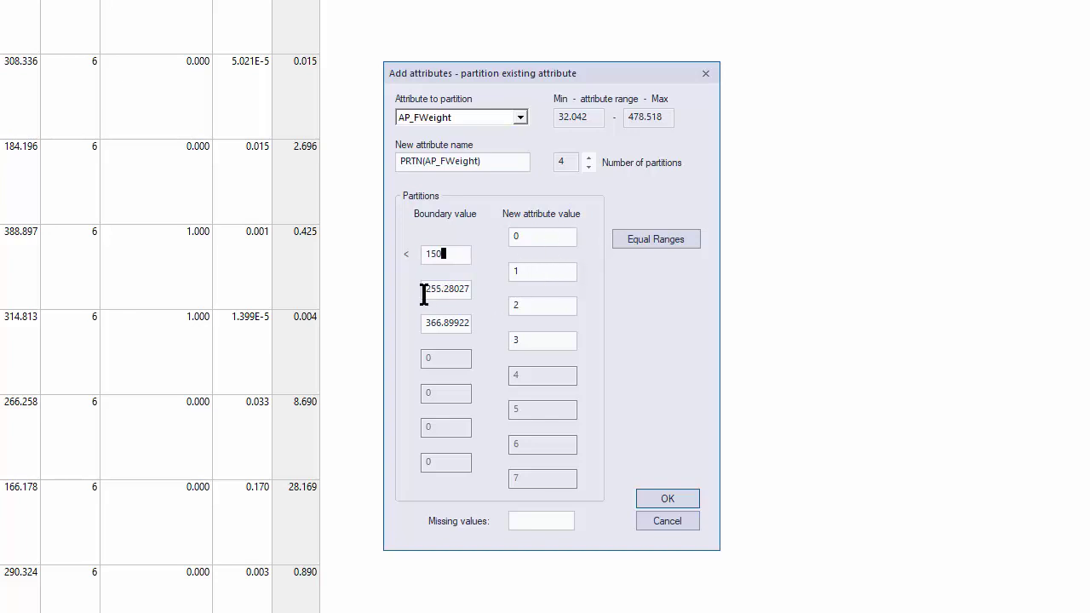
pyautogui.moveTo(424, 294); pyautogui.dragTo(485, 294)
pyautogui.write('250')
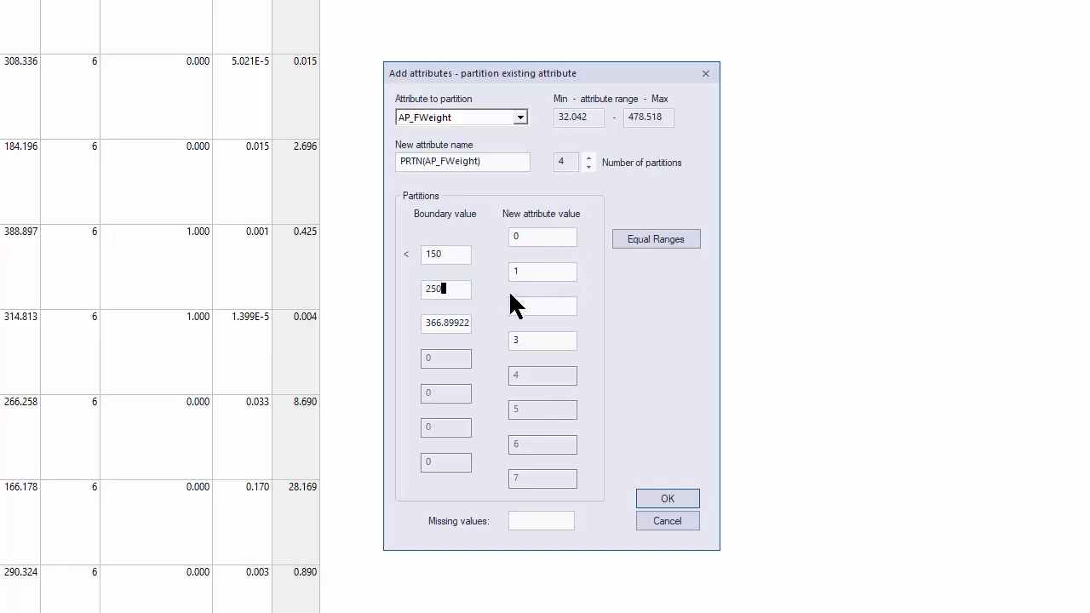
pyautogui.moveTo(421, 322); pyautogui.dragTo(472, 327)
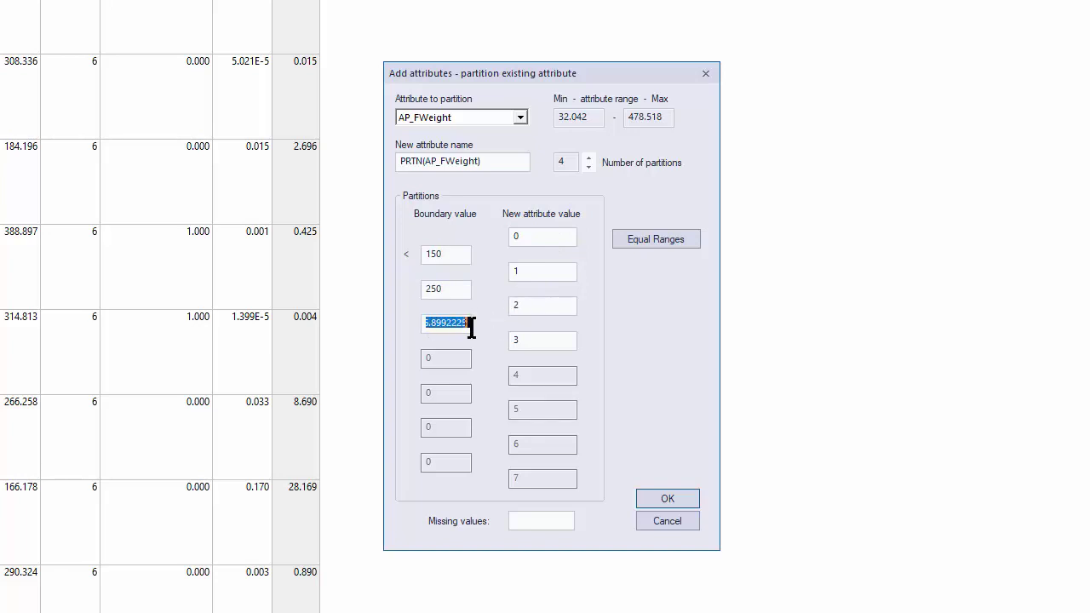
pyautogui.write('350')
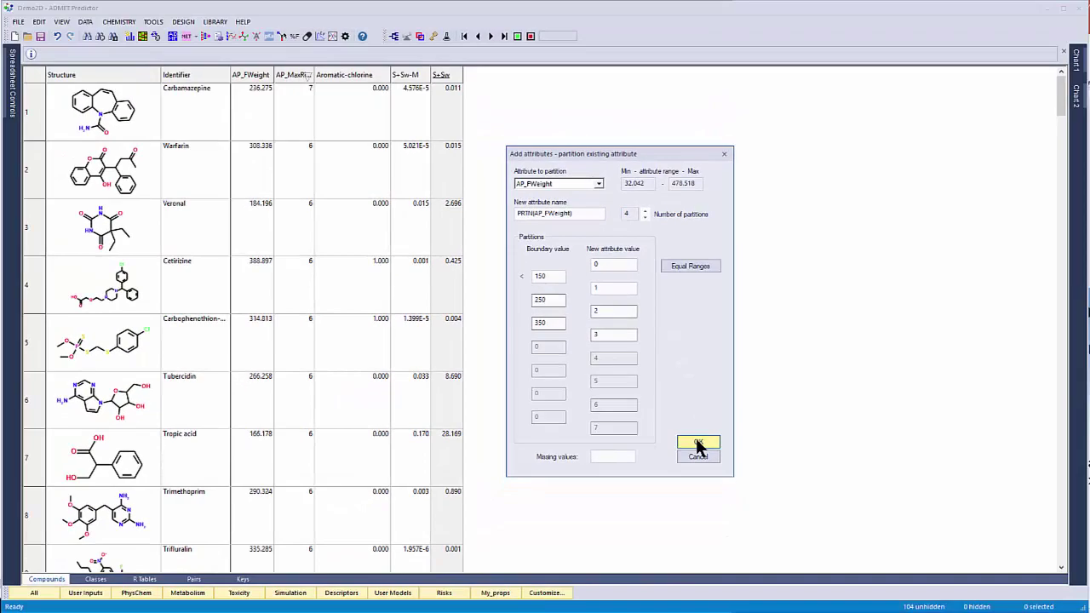
pyautogui.click(670, 495)
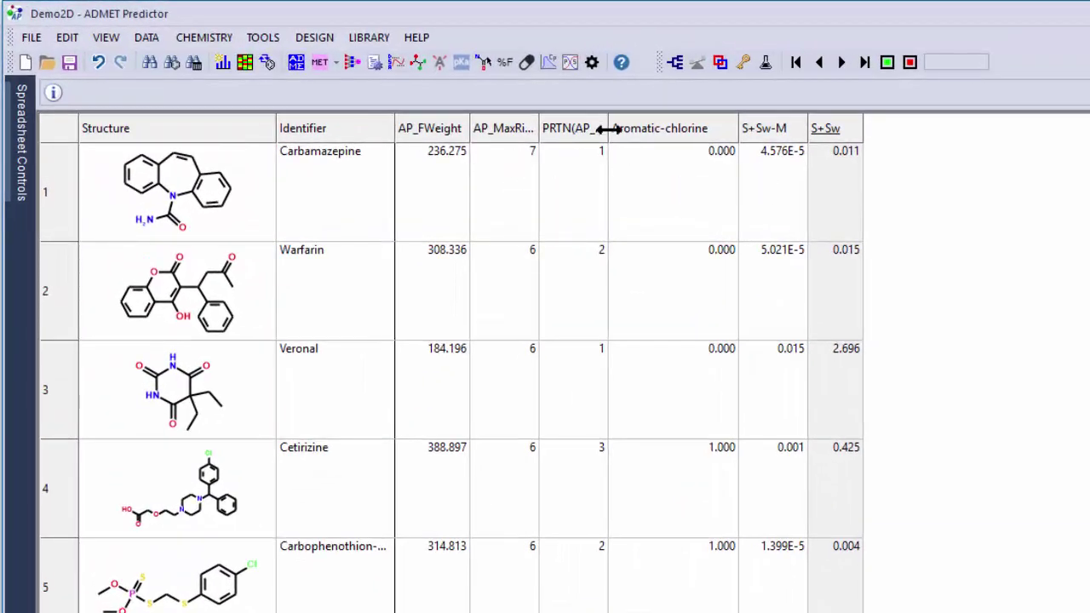
pyautogui.moveTo(609, 136); pyautogui.dragTo(660, 147)
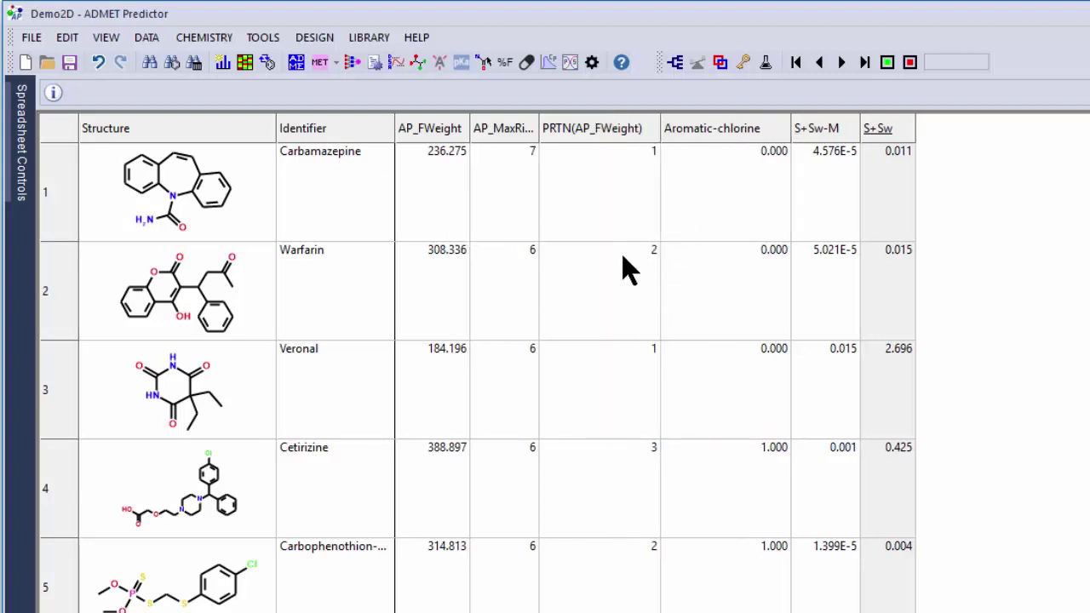
# Color all available attributes in the spreadsheet using the Red - Yellow - Green progression and the unhidden data range
pyautogui.click(245, 64)
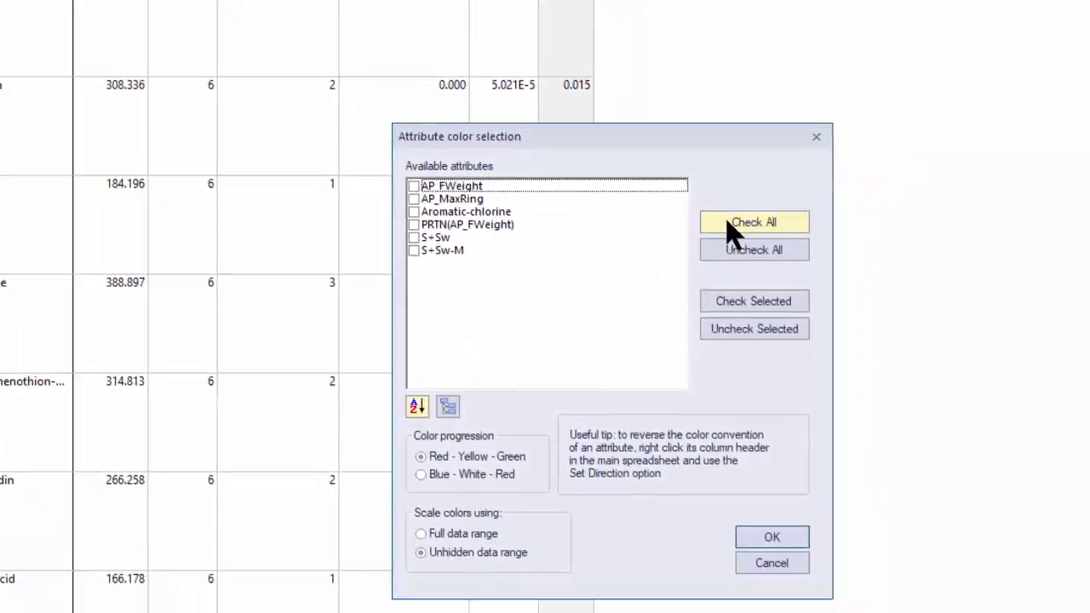
pyautogui.click(1056, 387)
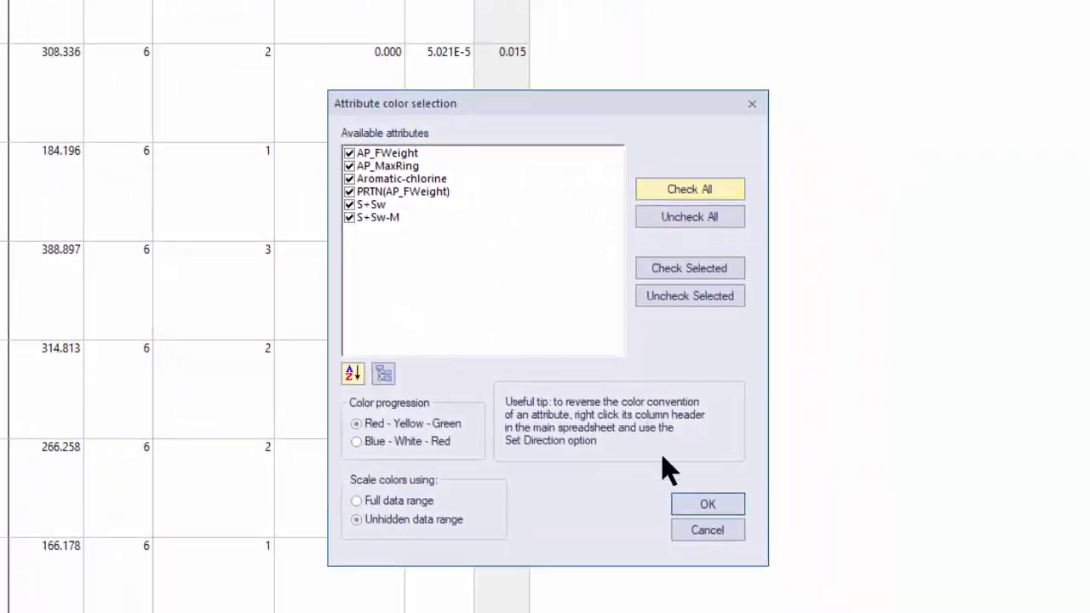
pyautogui.click(700, 510)
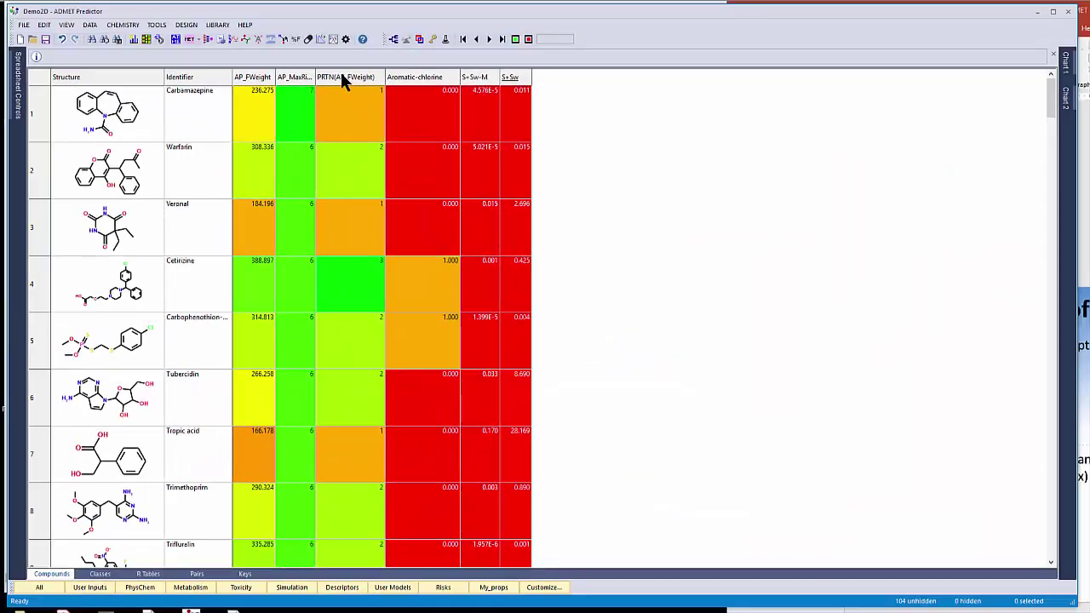
# Sort the compounds by PRTN(AP_FWeight) in ascending order and review how they are partitioned
pyautogui.click(345, 77)
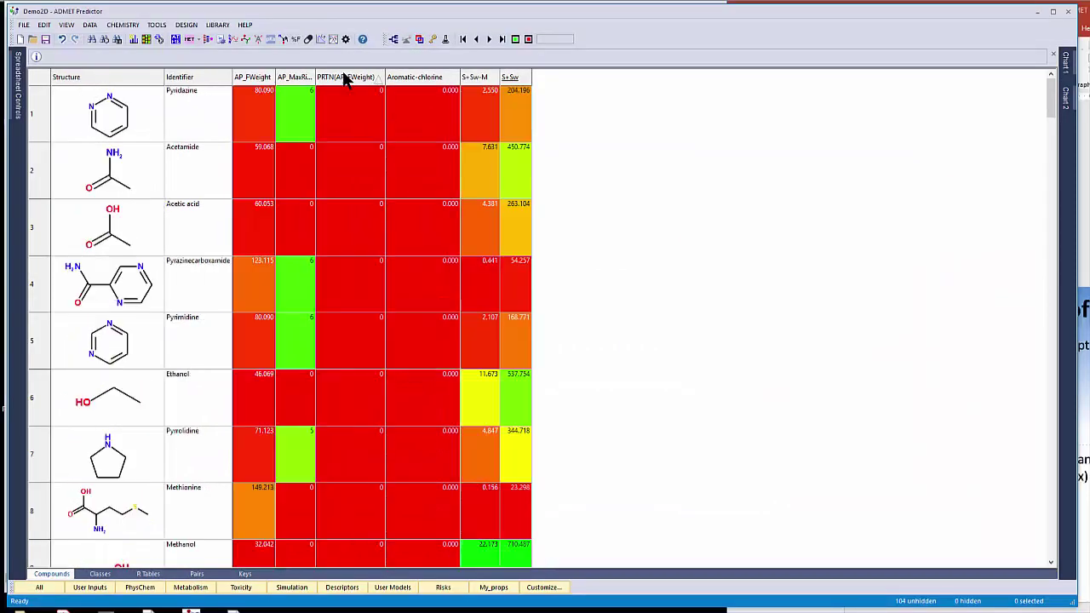
pyautogui.scroll(-6, 358, 120)
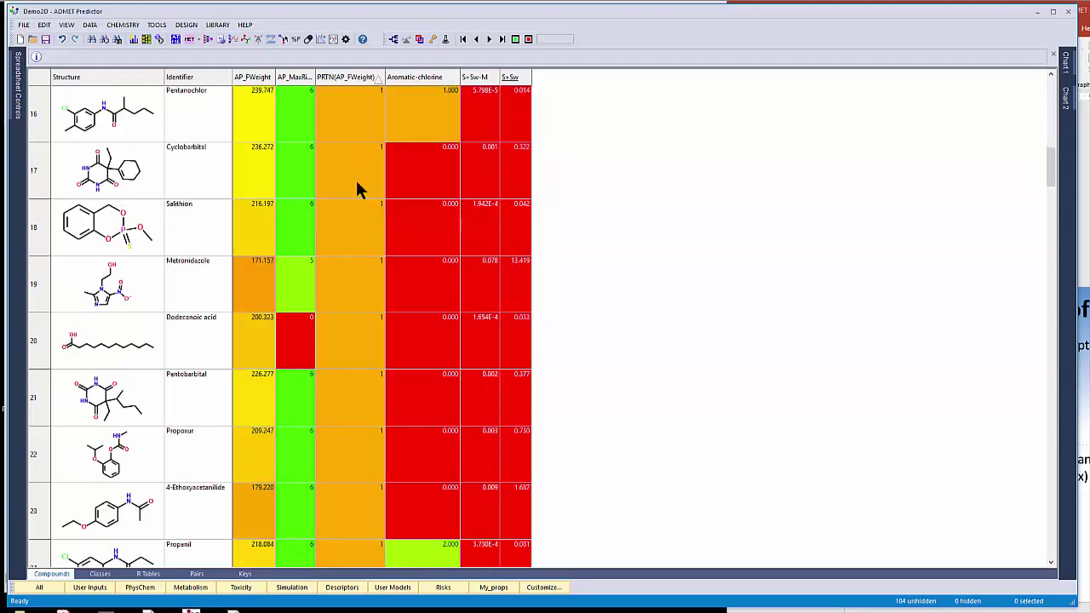
pyautogui.scroll(-11, 356, 183)
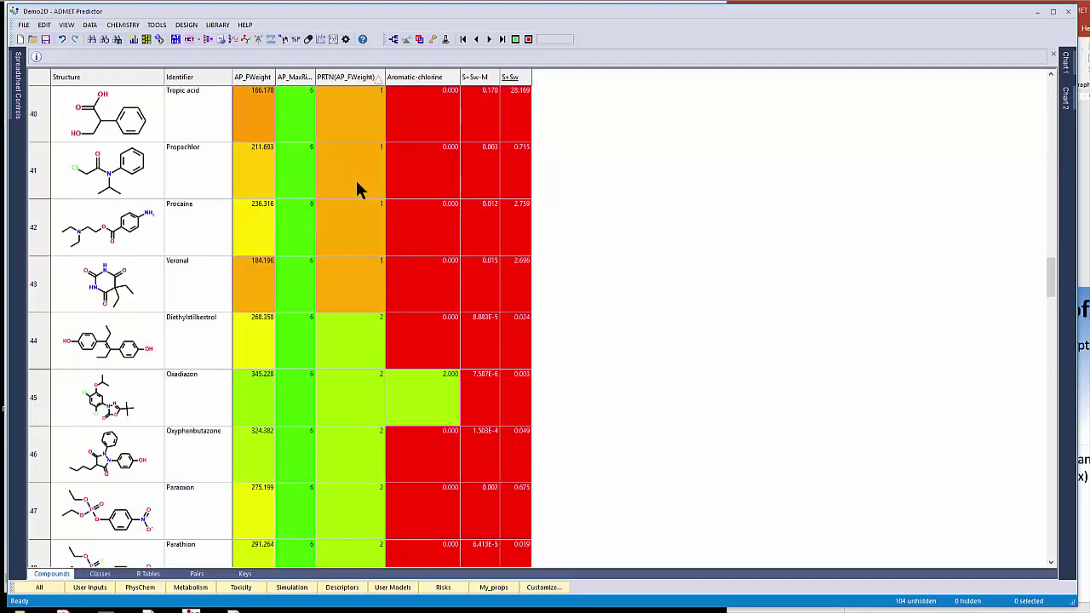
pyautogui.scroll(-15, 356, 189)
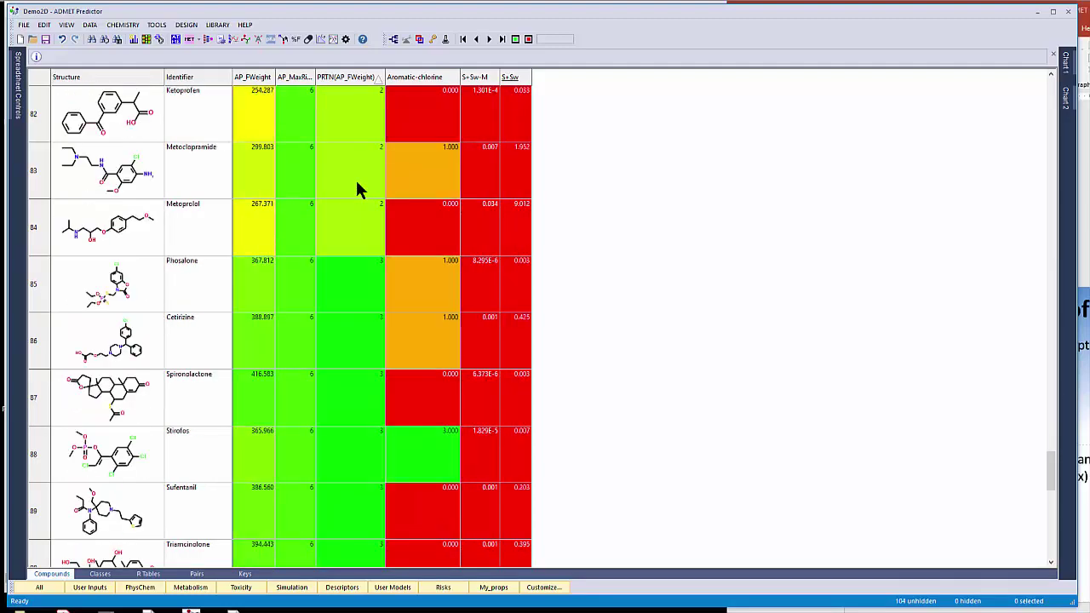
pyautogui.scroll(20, 355, 178)
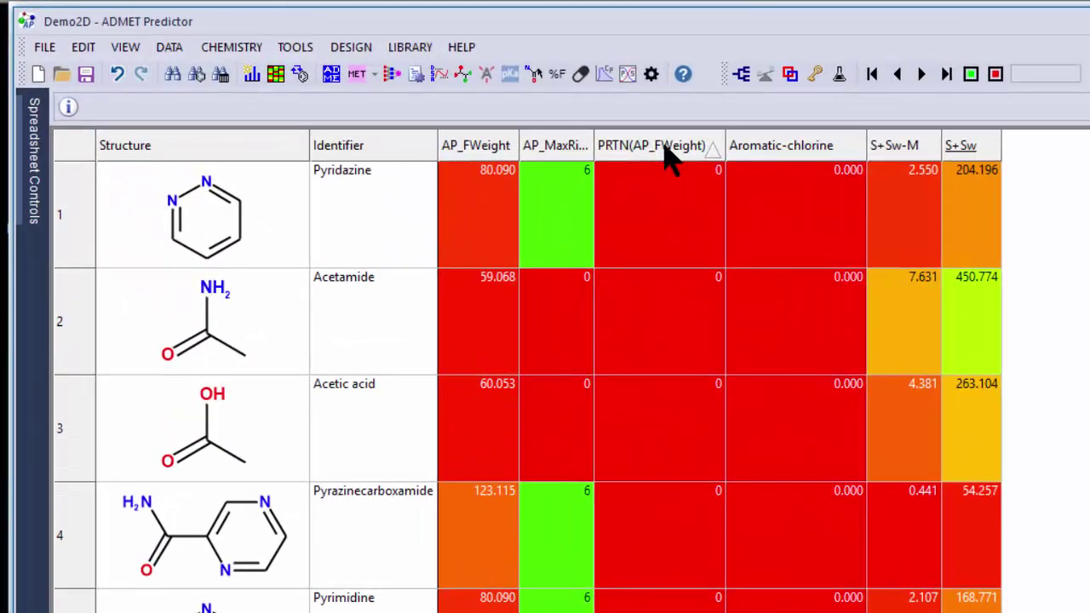
pyautogui.rightClick(581, 129)
pyautogui.moveTo(768, 230)
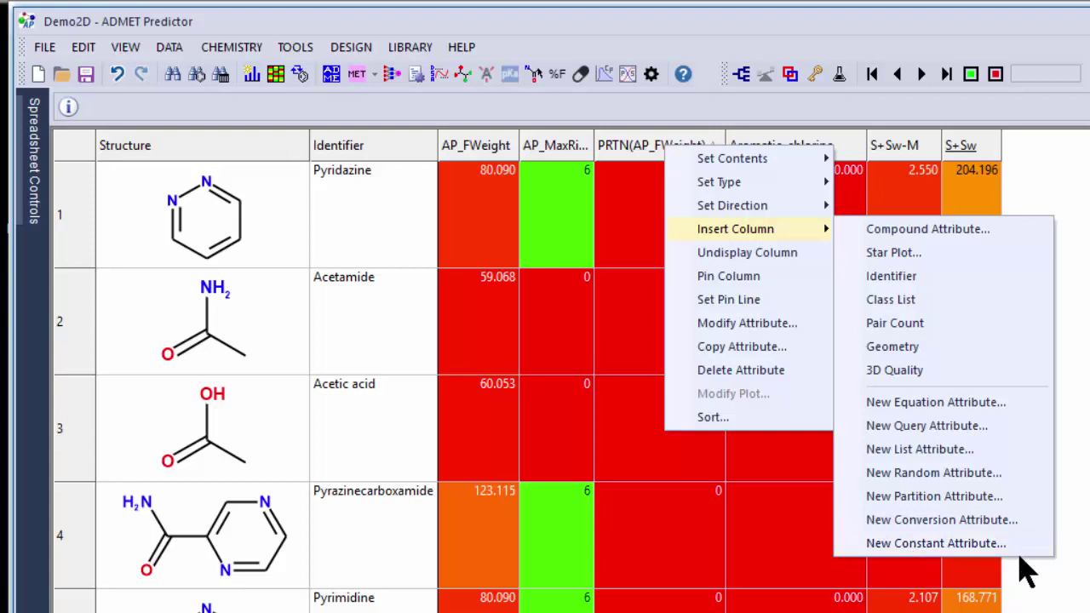
pyautogui.press('Escape')
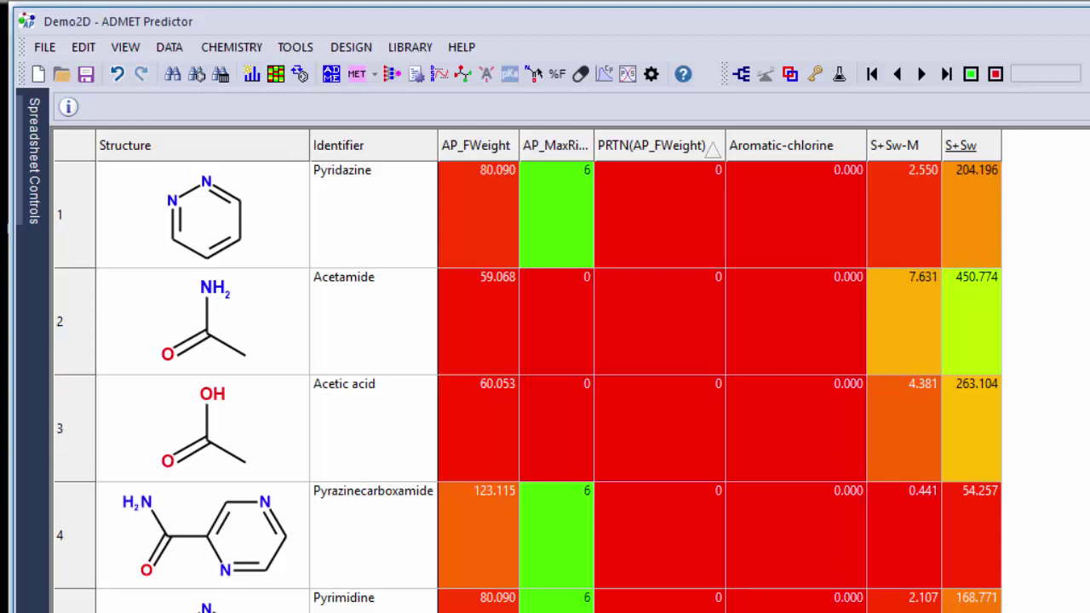
# Sort the compounds by AP_FWeight in ascending order and select all rows from Methanol through Phenallymal
pyautogui.click(482, 152)
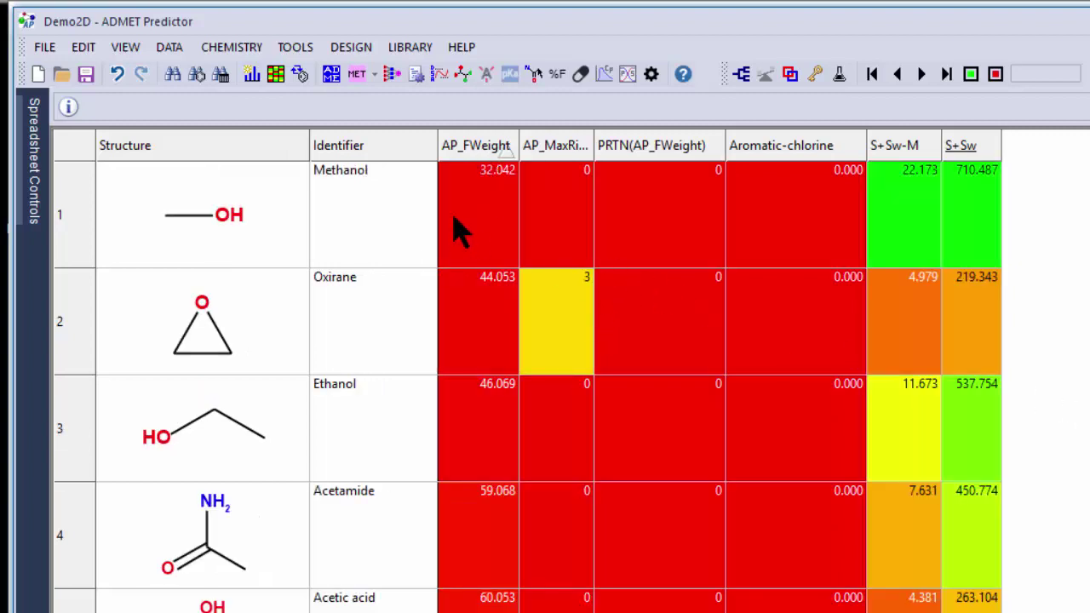
pyautogui.click(384, 244)
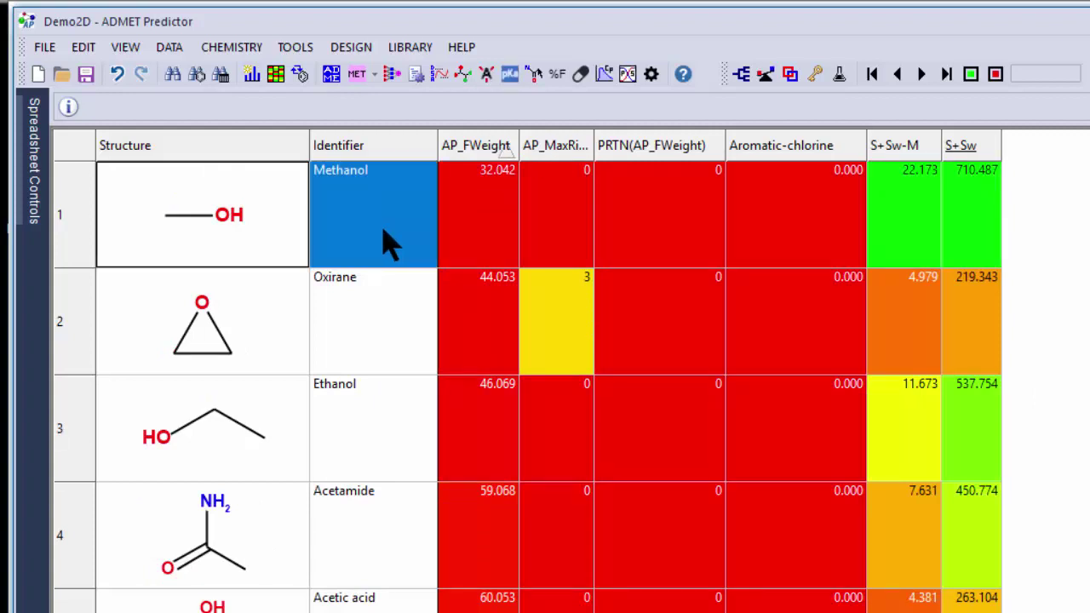
pyautogui.scroll(-4, 384, 244)
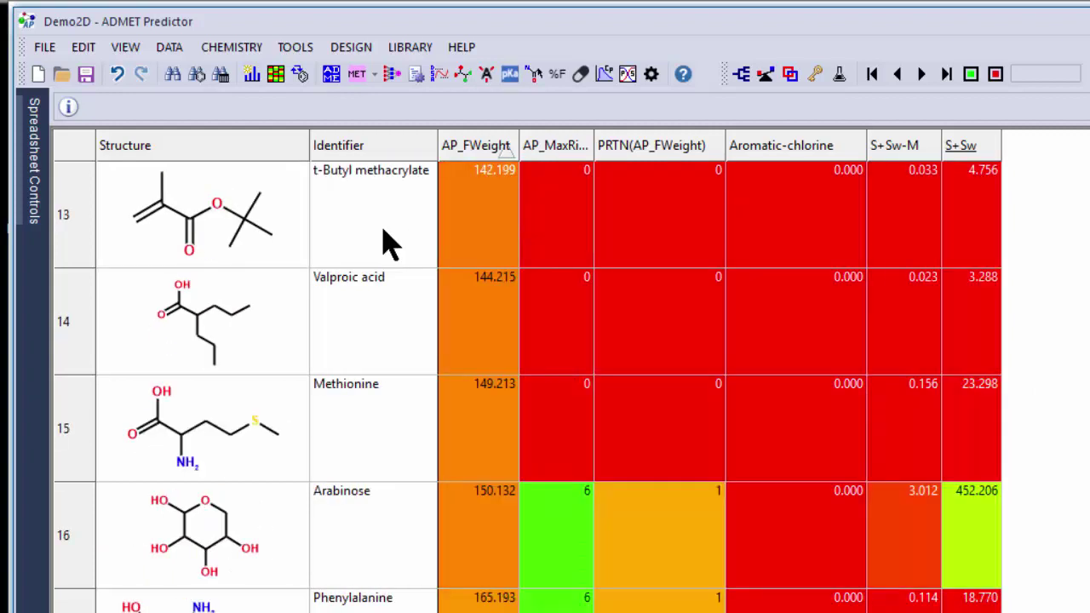
pyautogui.scroll(-2, 385, 243)
pyautogui.scroll(-1, 384, 244)
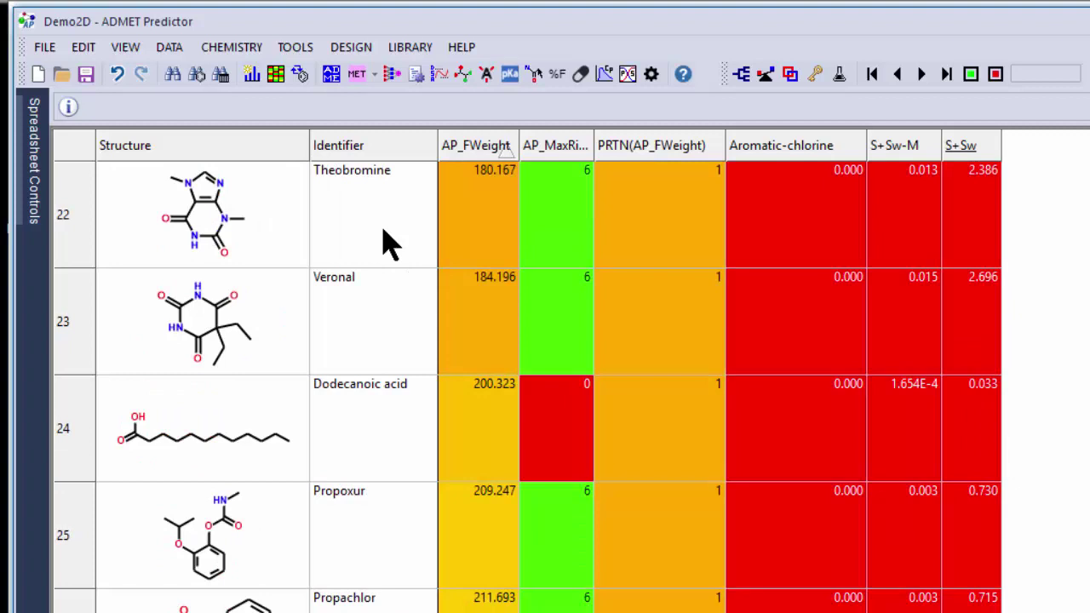
pyautogui.scroll(-5, 384, 244)
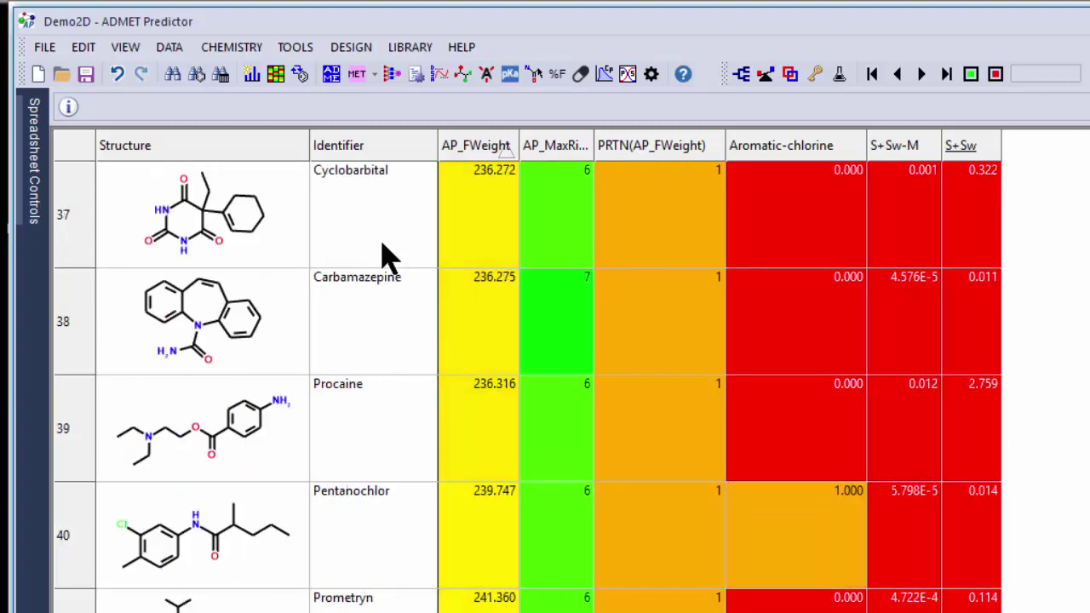
pyautogui.scroll(-1, 384, 247)
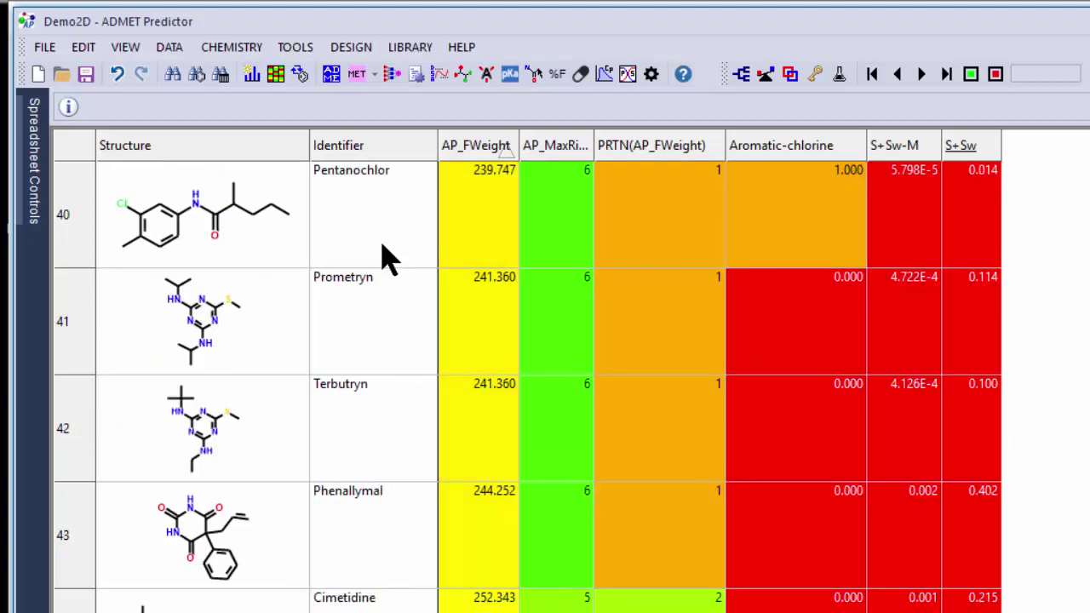
pyautogui.keyDown('shift'); pyautogui.click(384, 571); pyautogui.keyUp('shift')
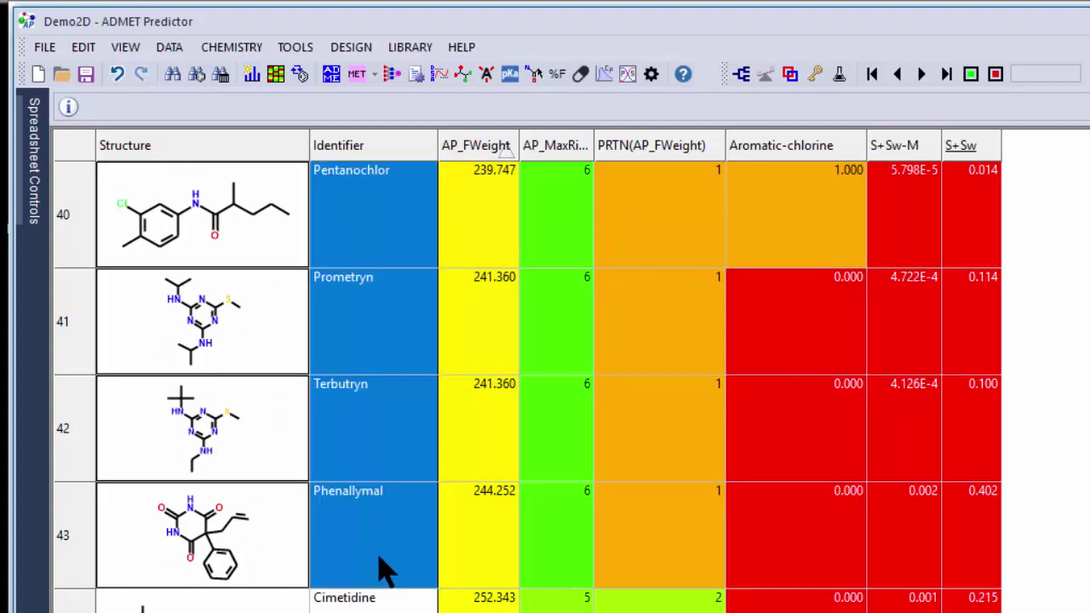
# Insert a constant text attribute named MW with the value low at the PRTN(AP_FWeight) column, for the selected rows only
pyautogui.rightClick(714, 146)
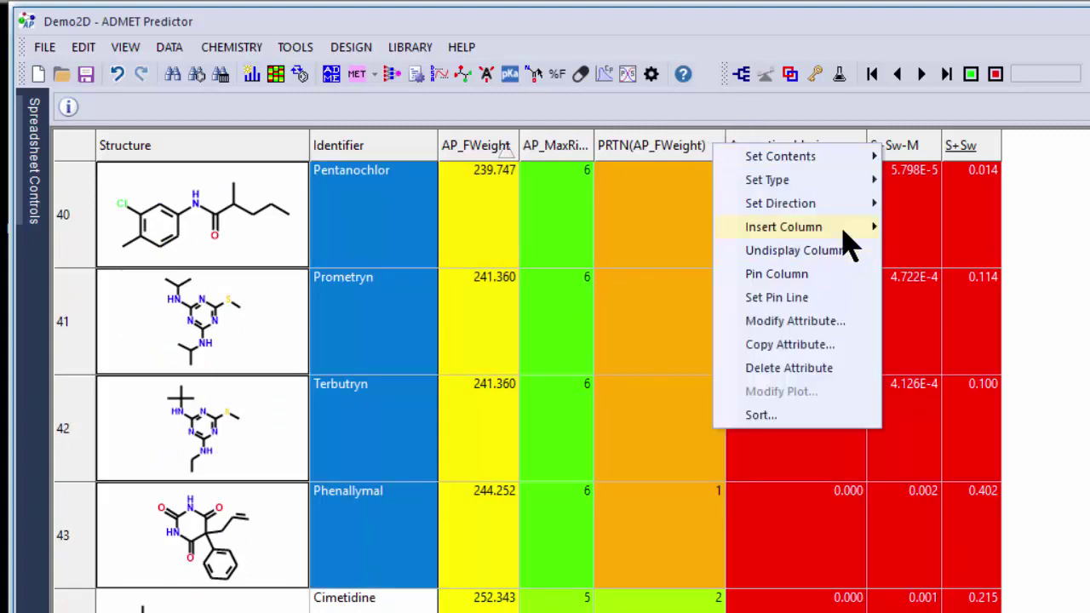
pyautogui.moveTo(846, 230)
pyautogui.click(992, 550)
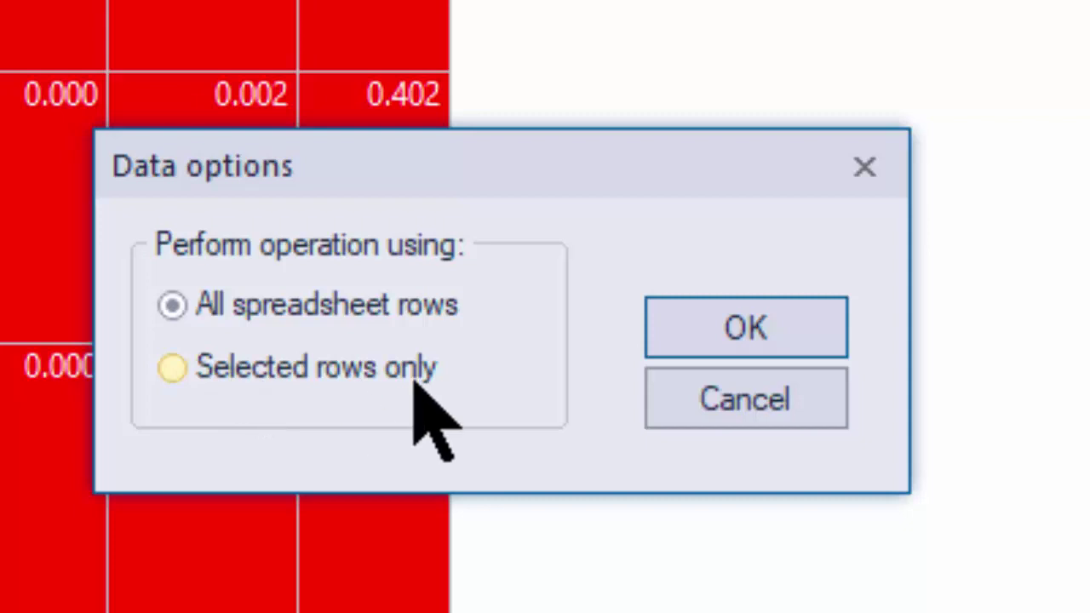
pyautogui.click(200, 362)
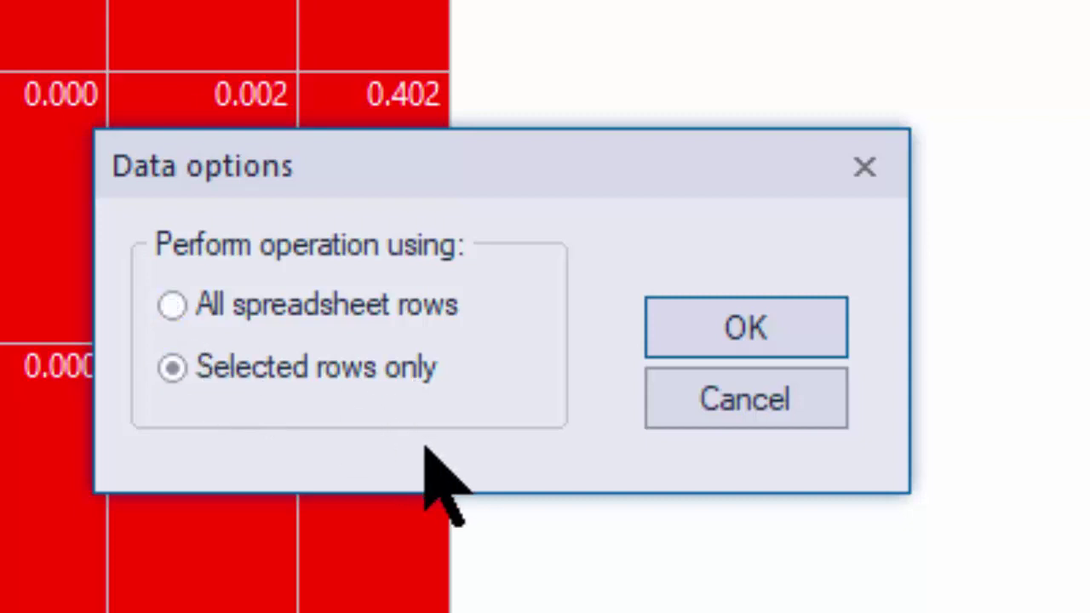
pyautogui.click(663, 336)
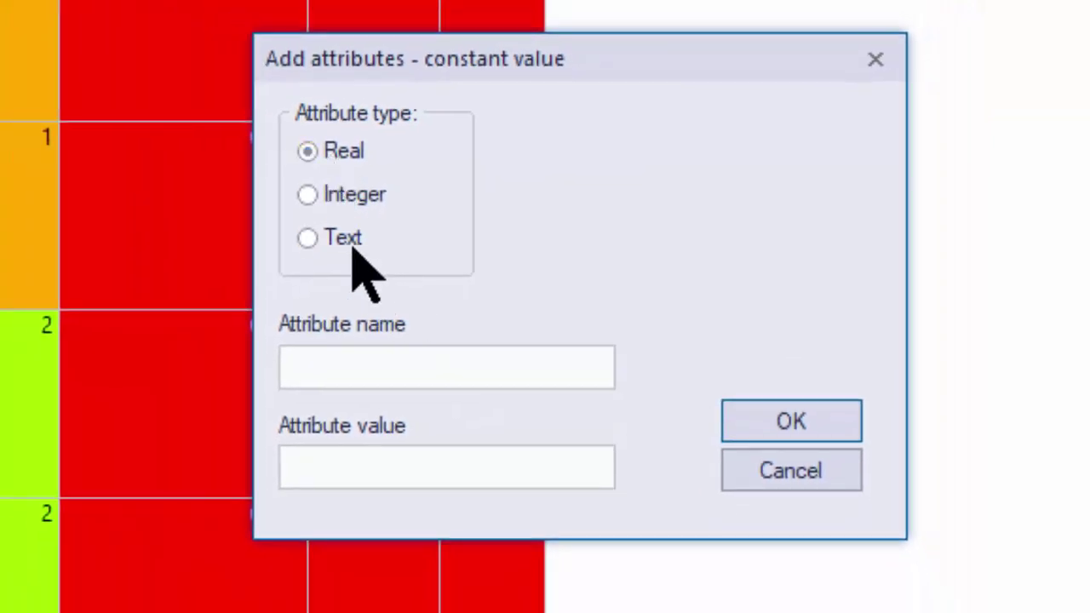
pyautogui.click(356, 249)
pyautogui.click(368, 368)
pyautogui.write('MW')
pyautogui.press('Tab')
pyautogui.write('low')
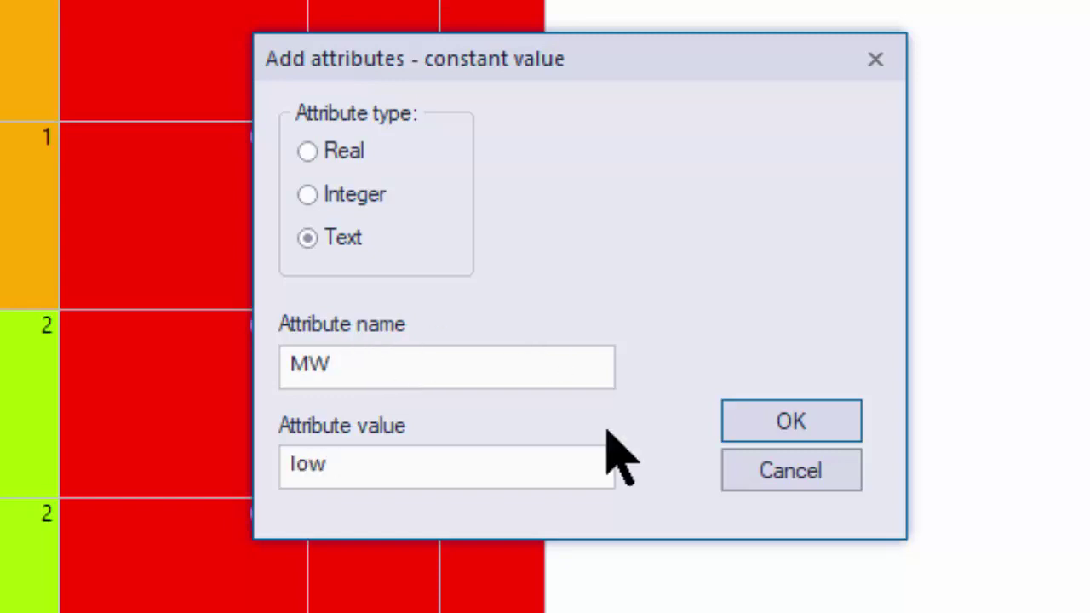
pyautogui.click(724, 417)
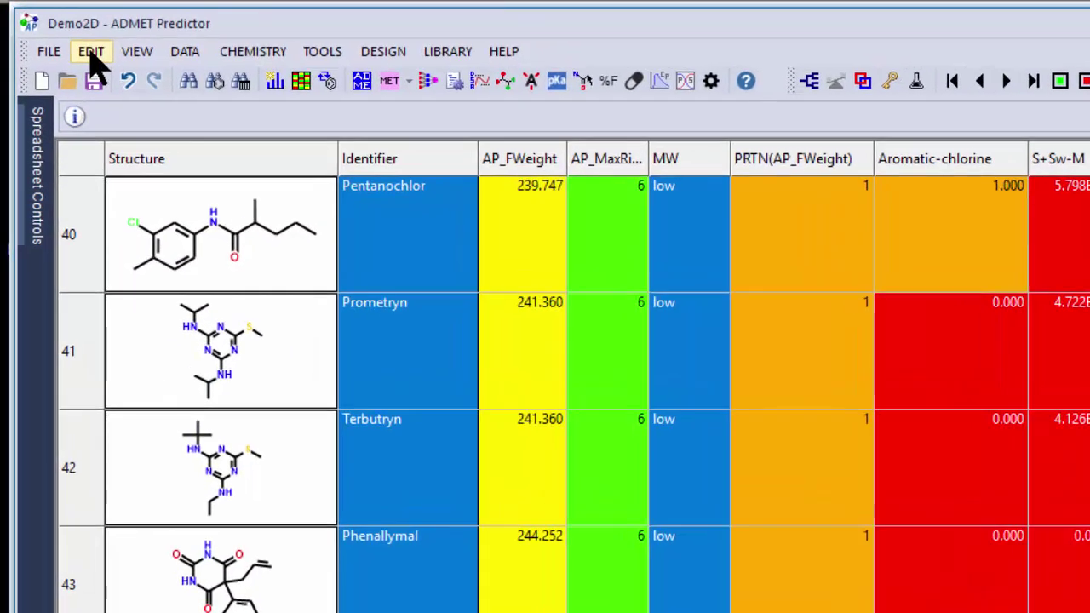
# Invert the row selection and add a constant text attribute named MW with the value high for the selected rows only
pyautogui.click(43, 25)
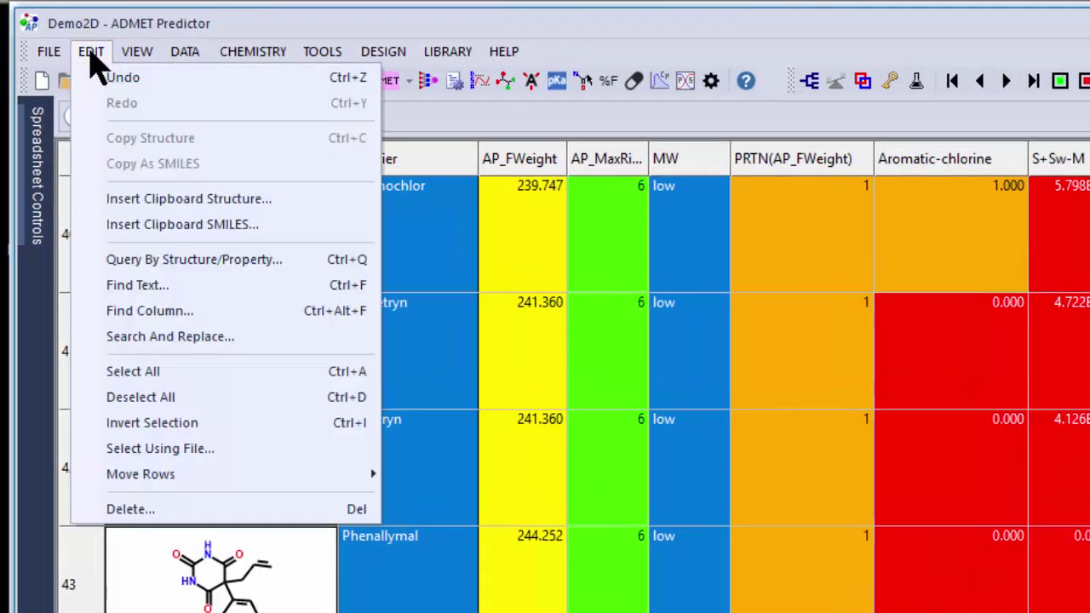
pyautogui.click(203, 424)
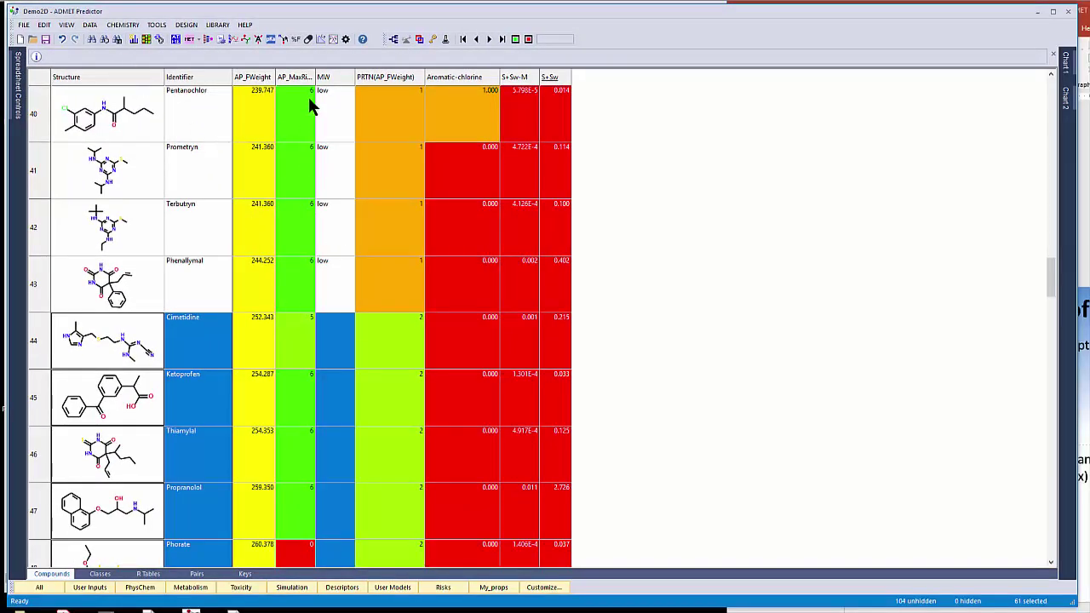
pyautogui.click(90, 25)
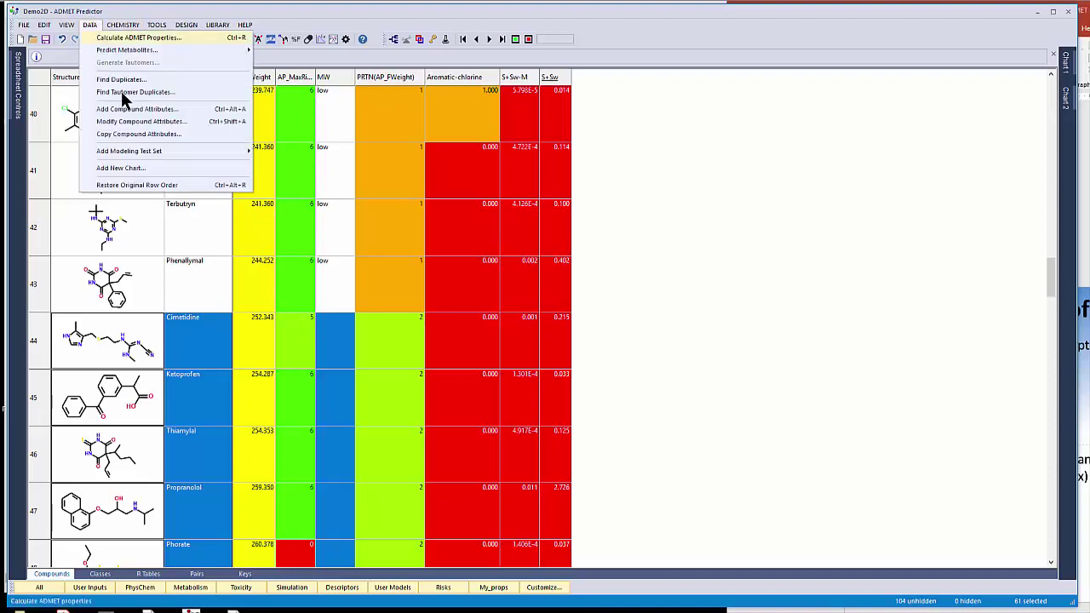
pyautogui.click(156, 109)
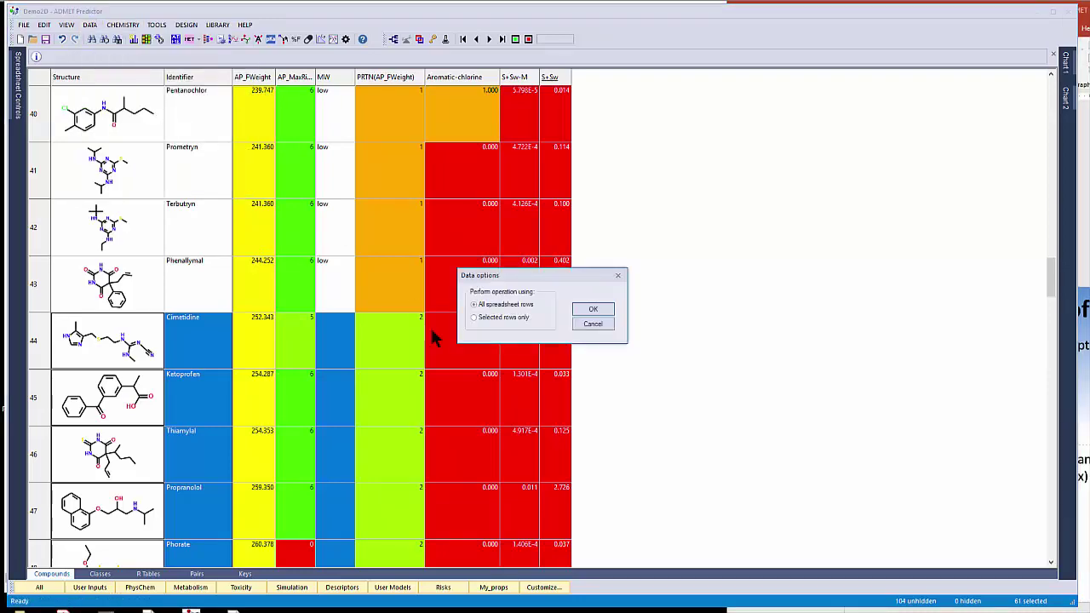
pyautogui.click(503, 316)
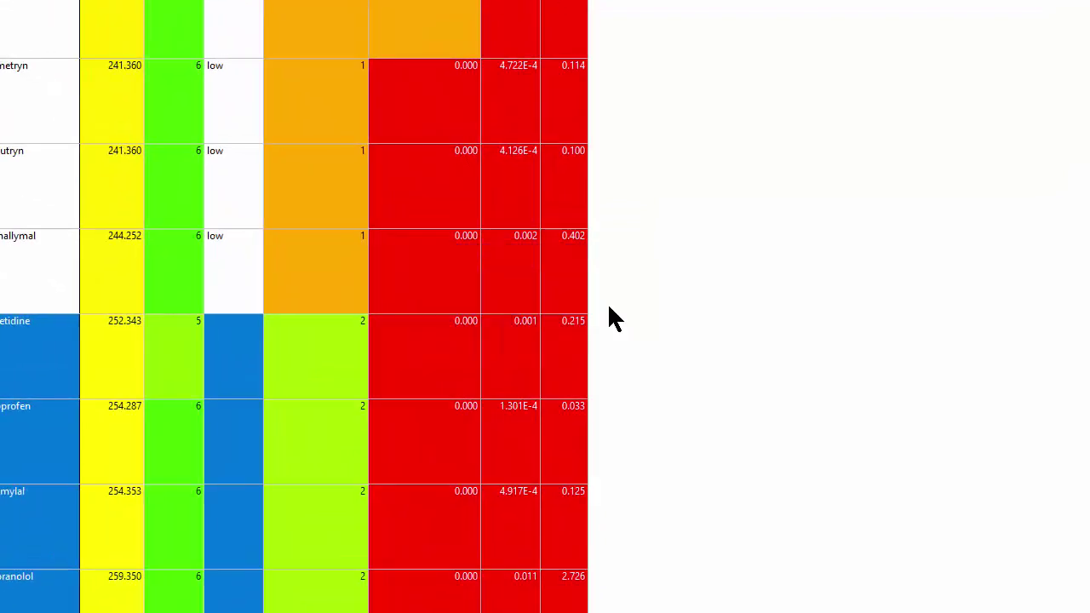
pyautogui.click(593, 309)
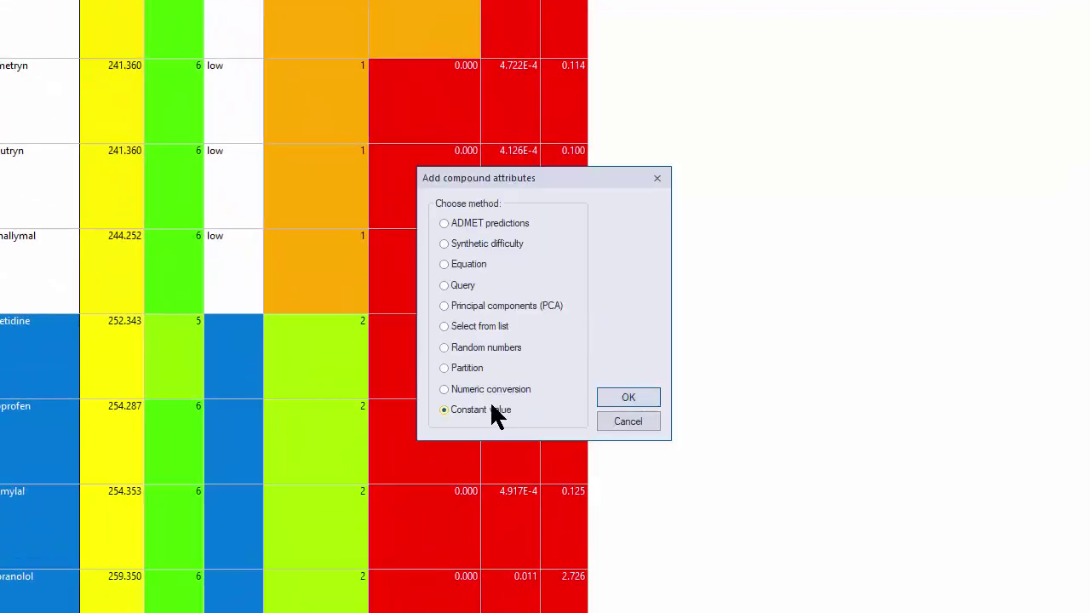
pyautogui.click(620, 396)
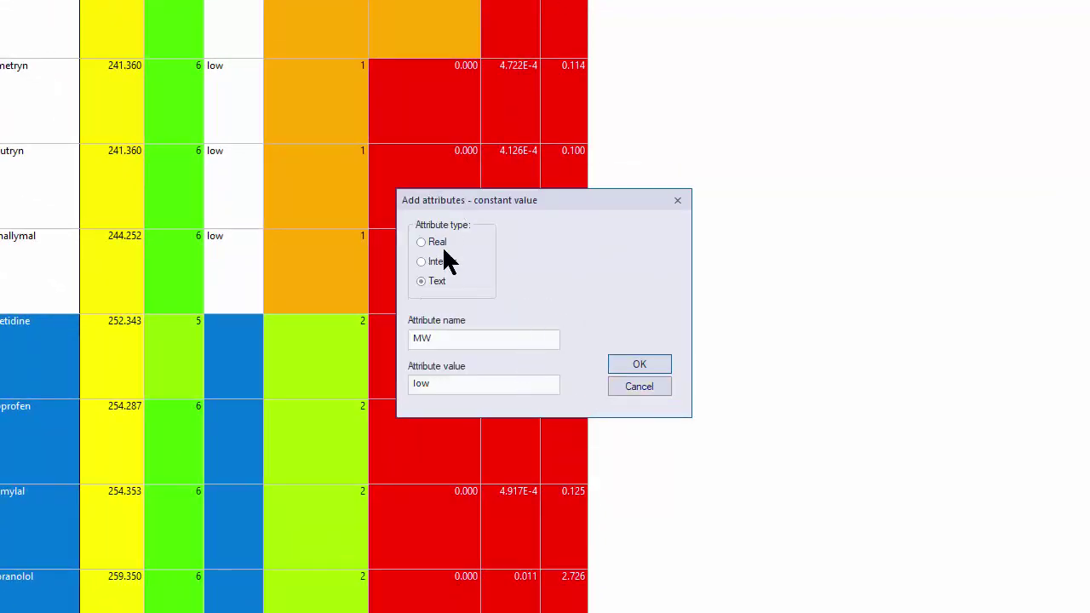
pyautogui.moveTo(442, 390); pyautogui.dragTo(411, 390)
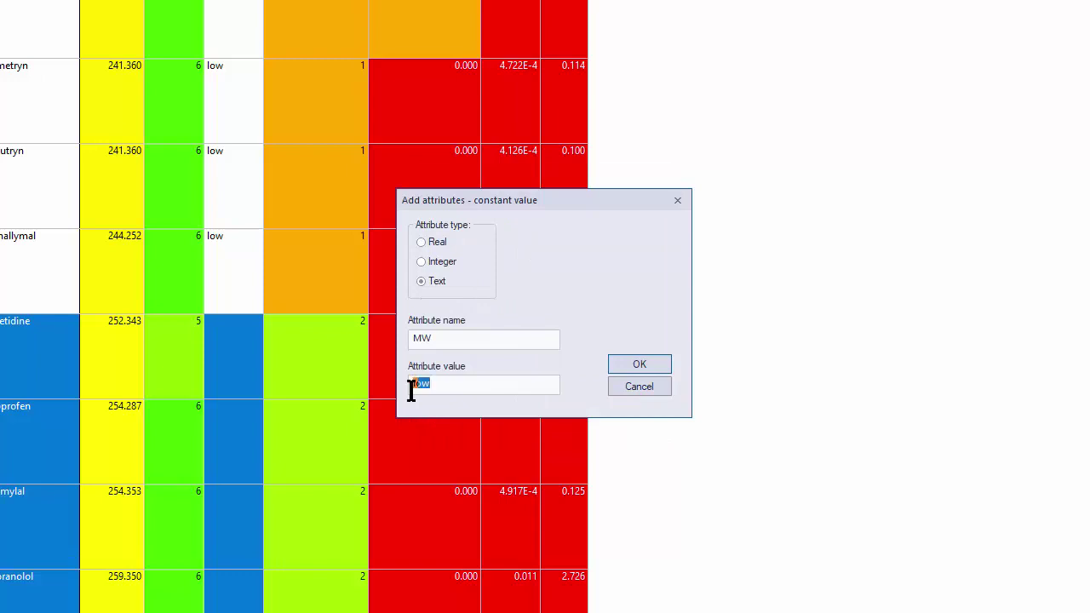
pyautogui.write('high')
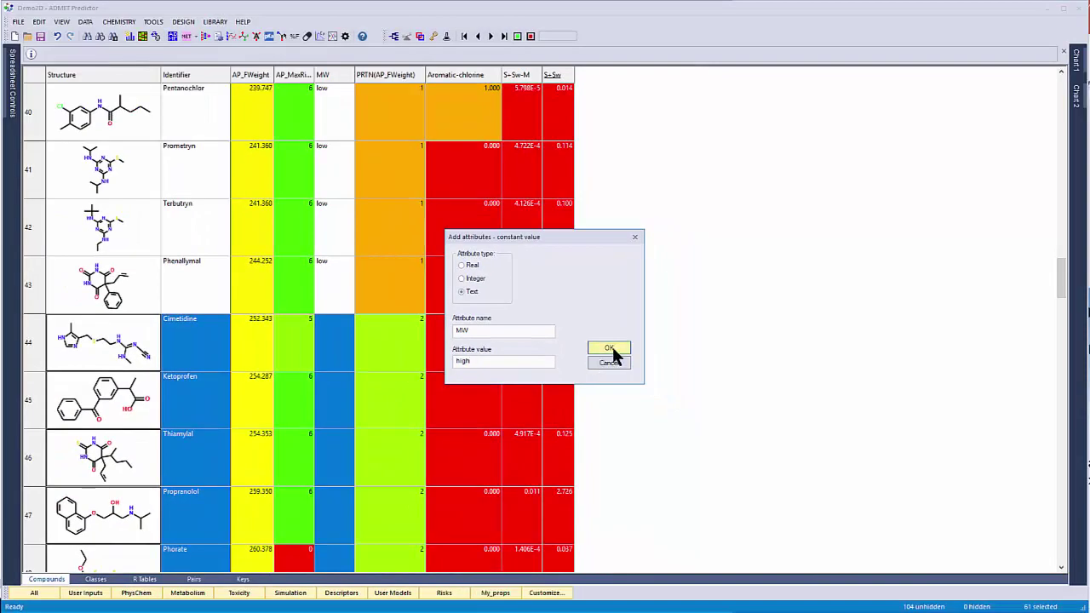
pyautogui.click(610, 348)
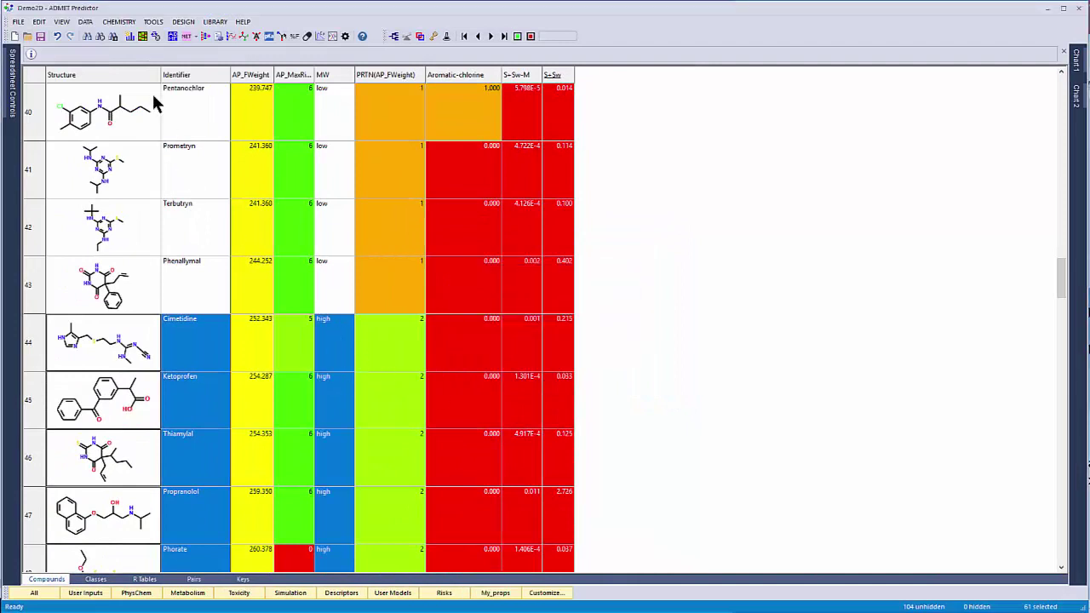
# Color all available attributes in the spreadsheet, including MW, with the Red - Yellow - Green progression and unhidden data range
pyautogui.click(142, 36)
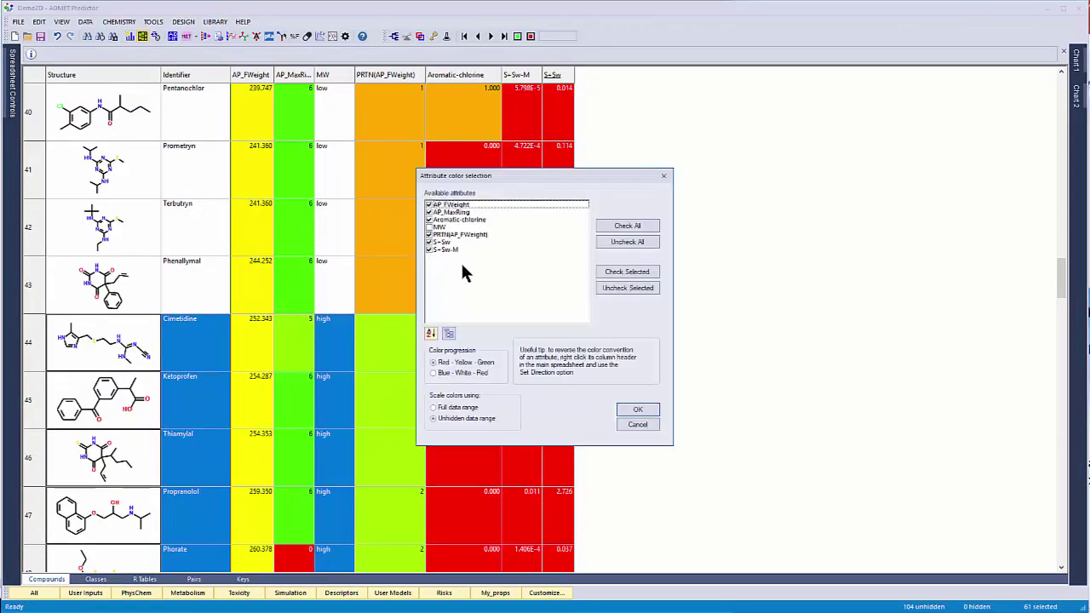
pyautogui.click(628, 226)
pyautogui.click(638, 411)
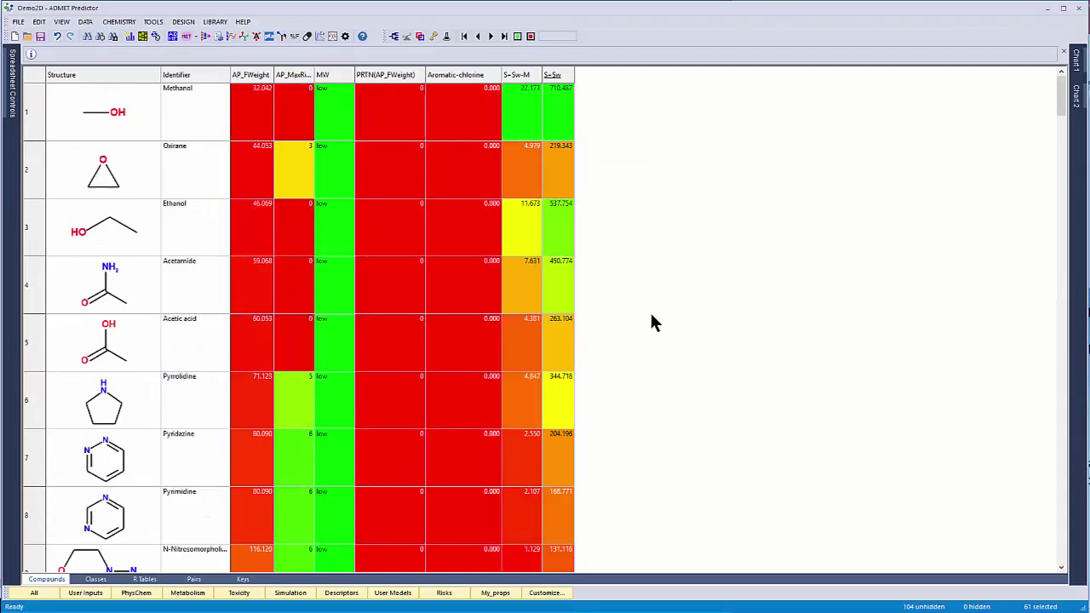
# Restore the compounds to their original row order and review the colored MW classes
pyautogui.click(85, 22)
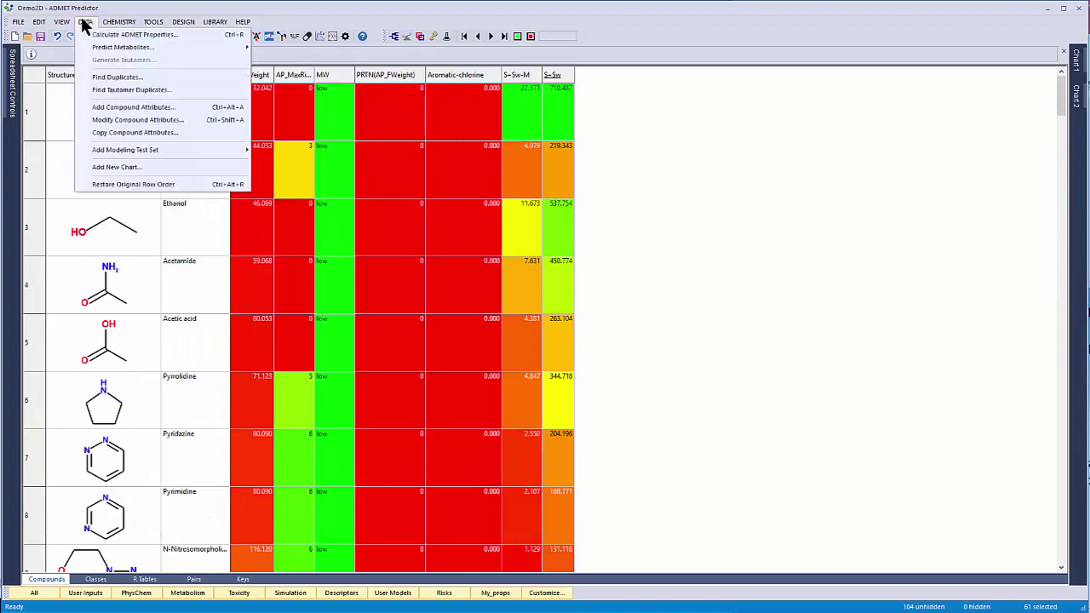
pyautogui.click(129, 185)
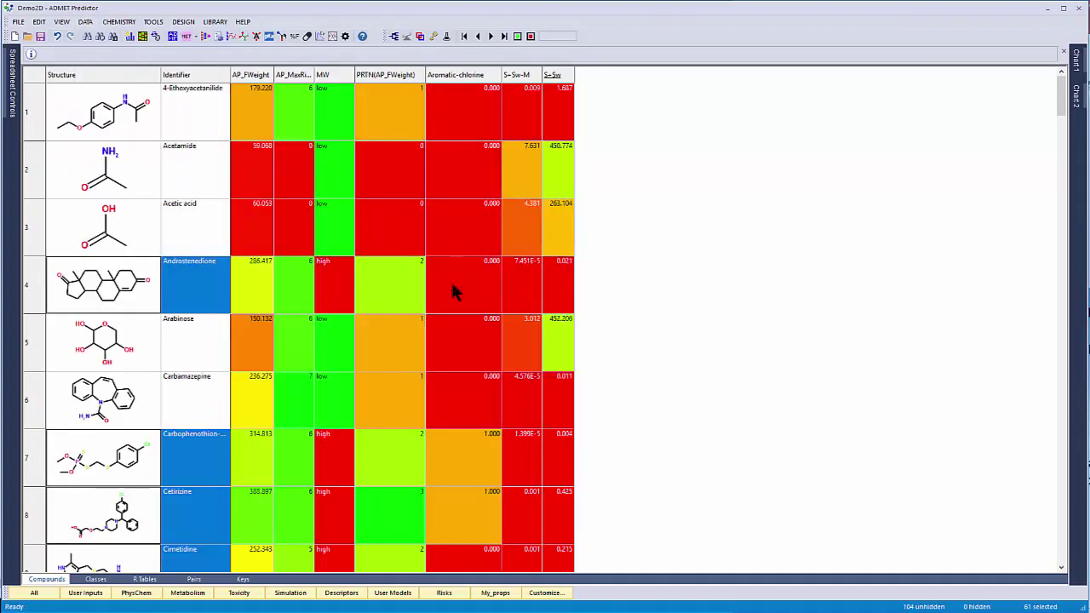
pyautogui.scroll(-3, 678, 285)
pyautogui.scroll(3, 679, 296)
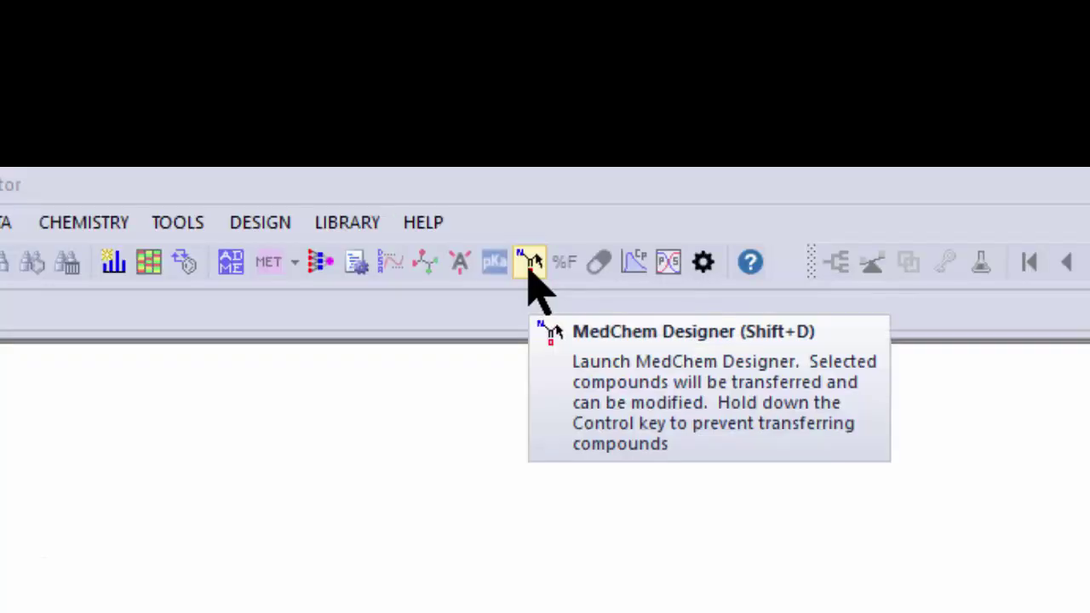
# In MedChem Designer, sketch two fused benzene rings with two nitrogens in the second ring and transfer the compound to the ADMET Predictor spreadsheet
pyautogui.click(530, 264)
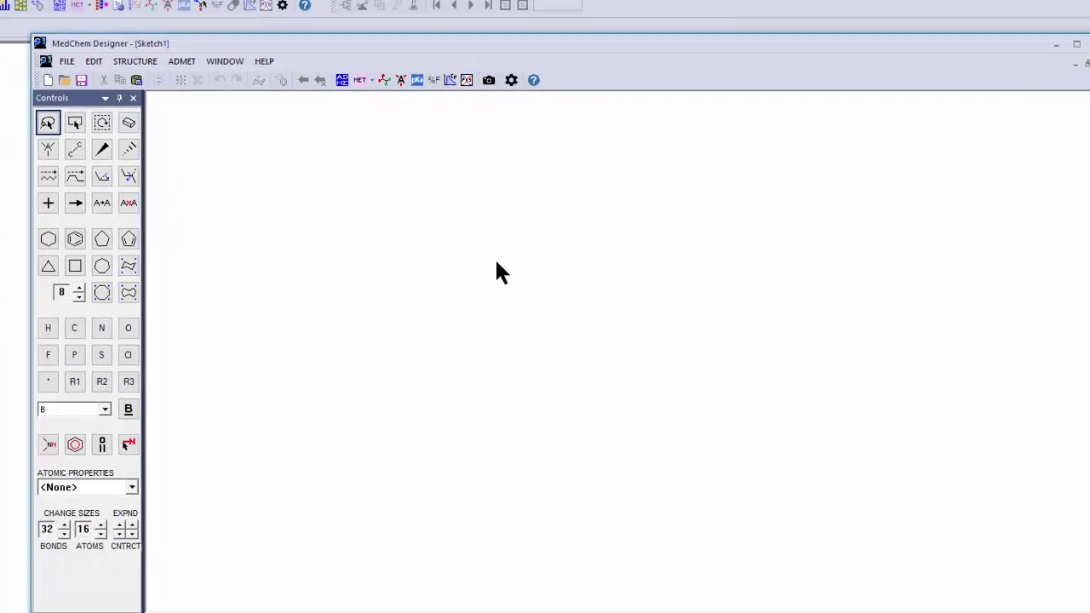
pyautogui.click(68, 223)
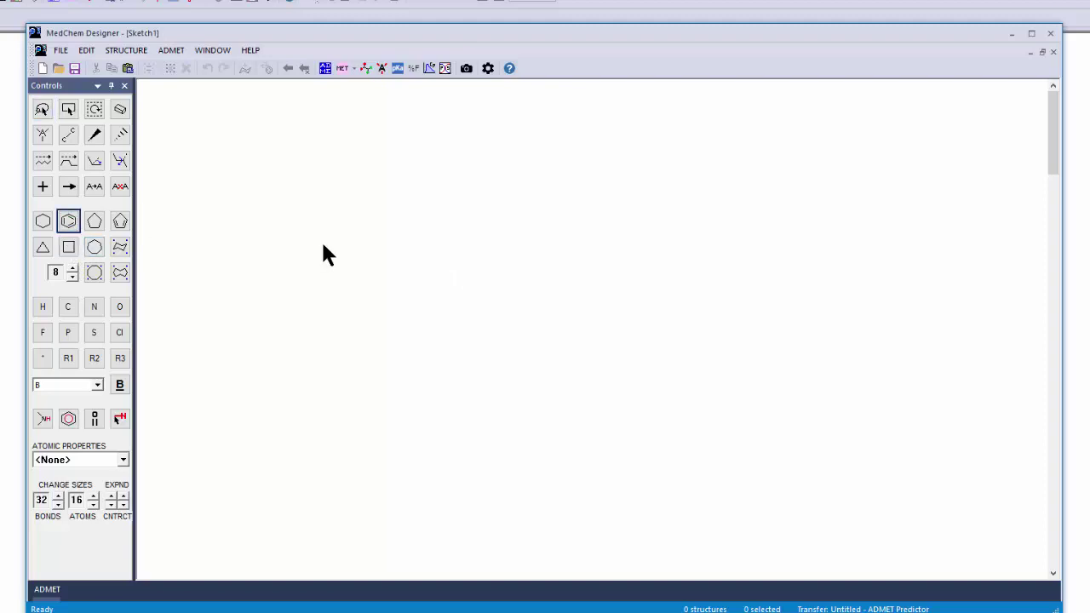
pyautogui.click(324, 247)
pyautogui.click(342, 246)
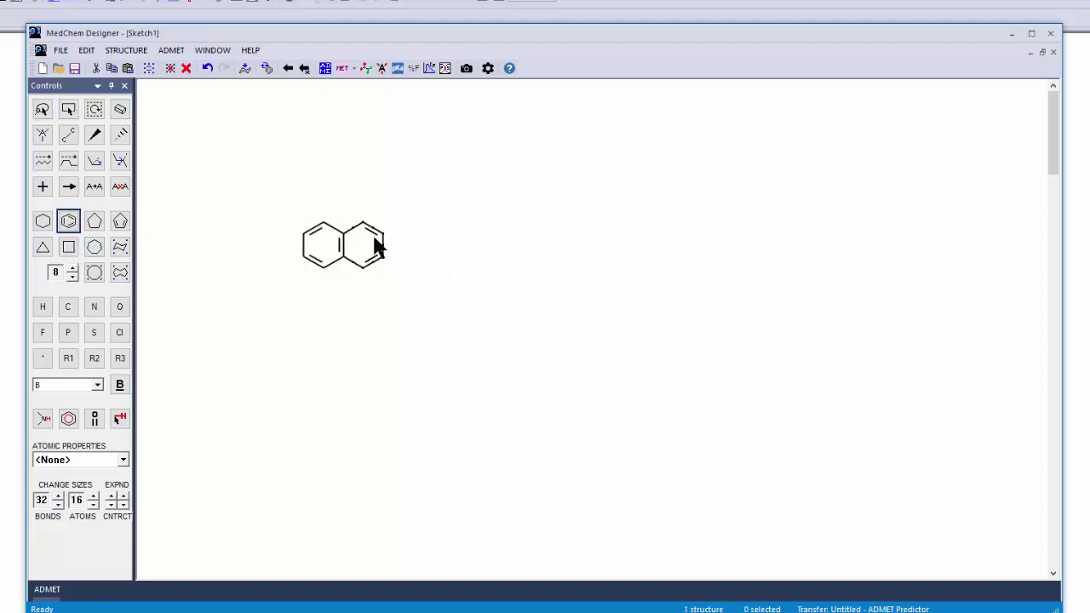
pyautogui.press('n')
pyautogui.press('n')
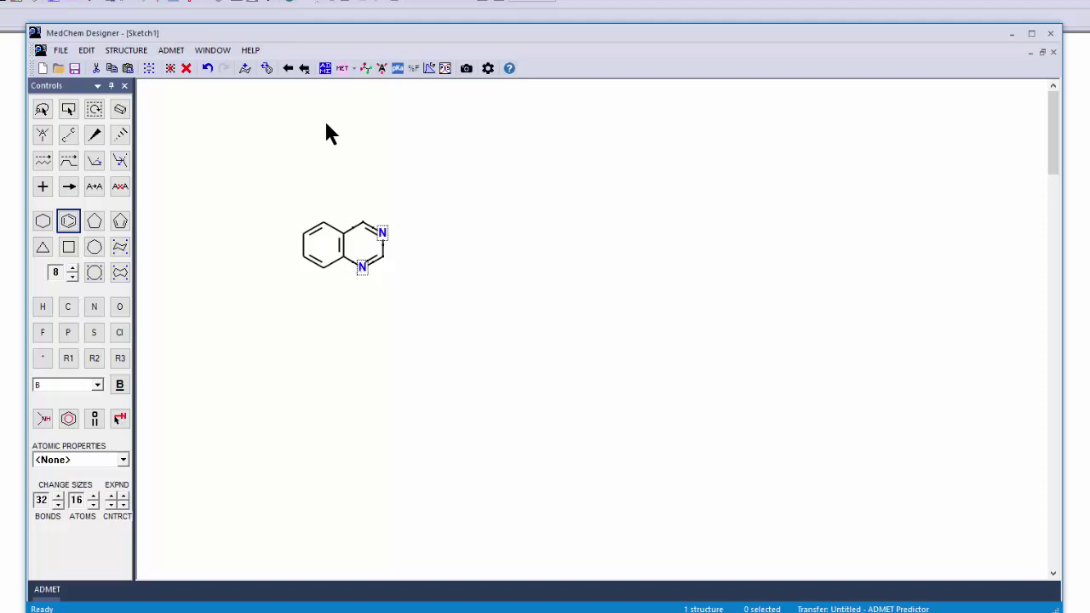
pyautogui.click(288, 70)
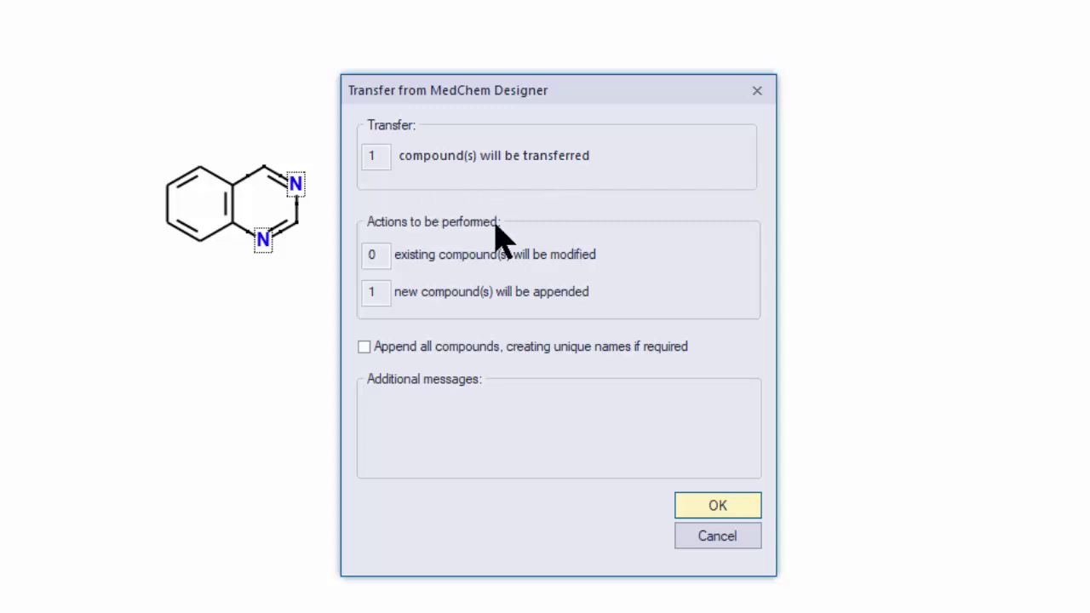
pyautogui.click(715, 506)
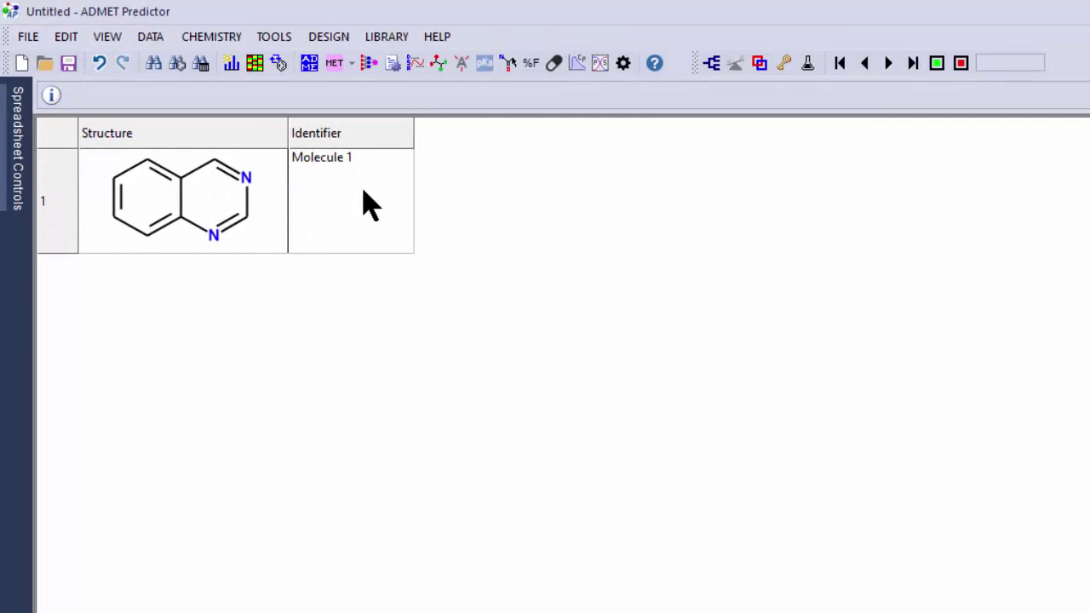
# Select the Molecule 1 row and open its structure in MedChem Designer, returning to the spreadsheet after each launch
pyautogui.click(253, 154)
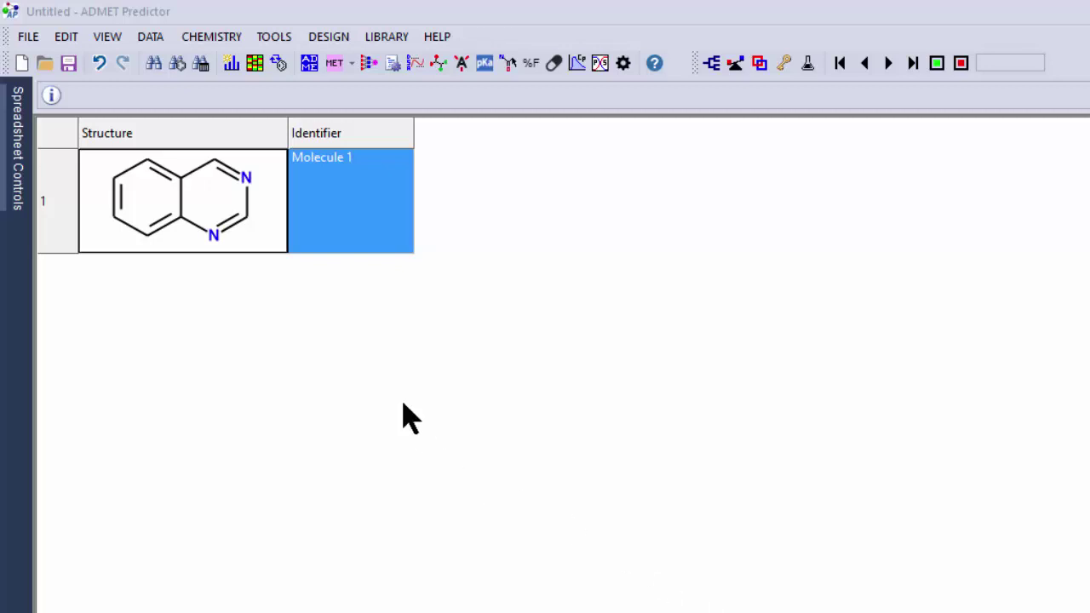
pyautogui.doubleClick(217, 239)
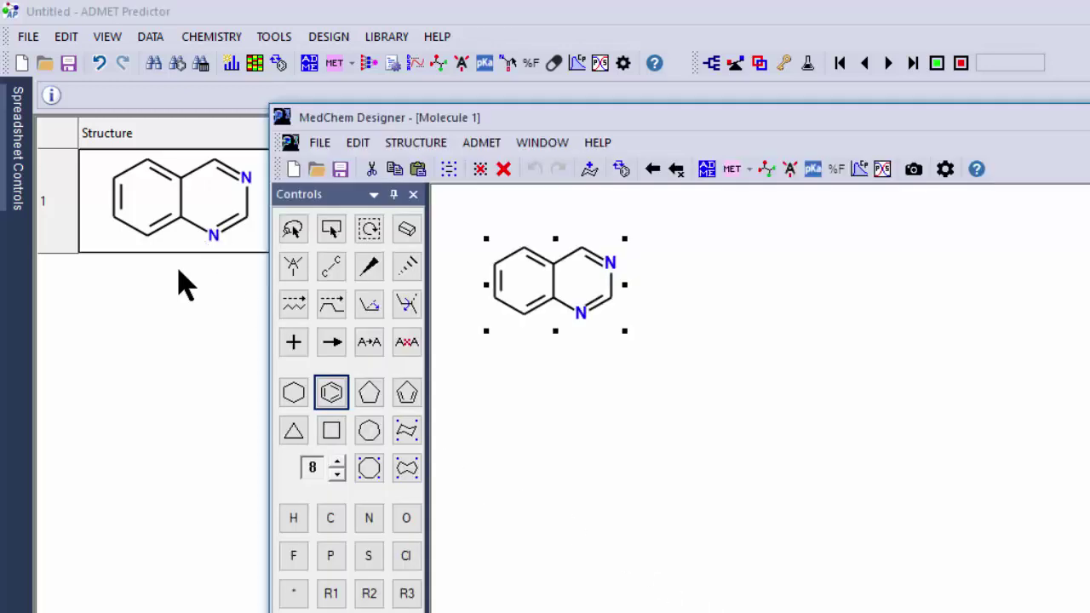
pyautogui.click(236, 263)
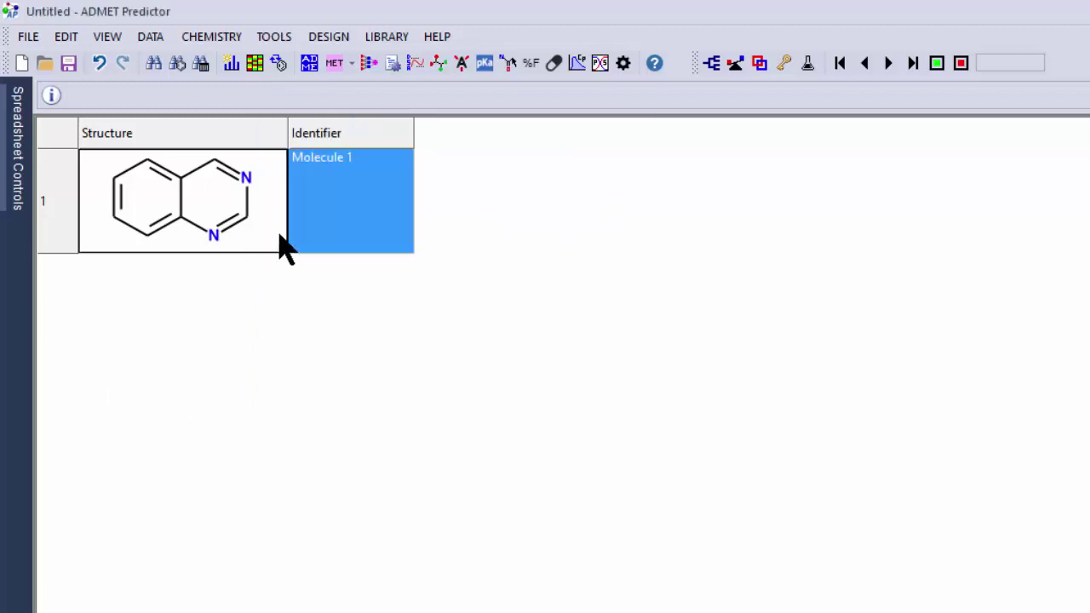
pyautogui.click(508, 63)
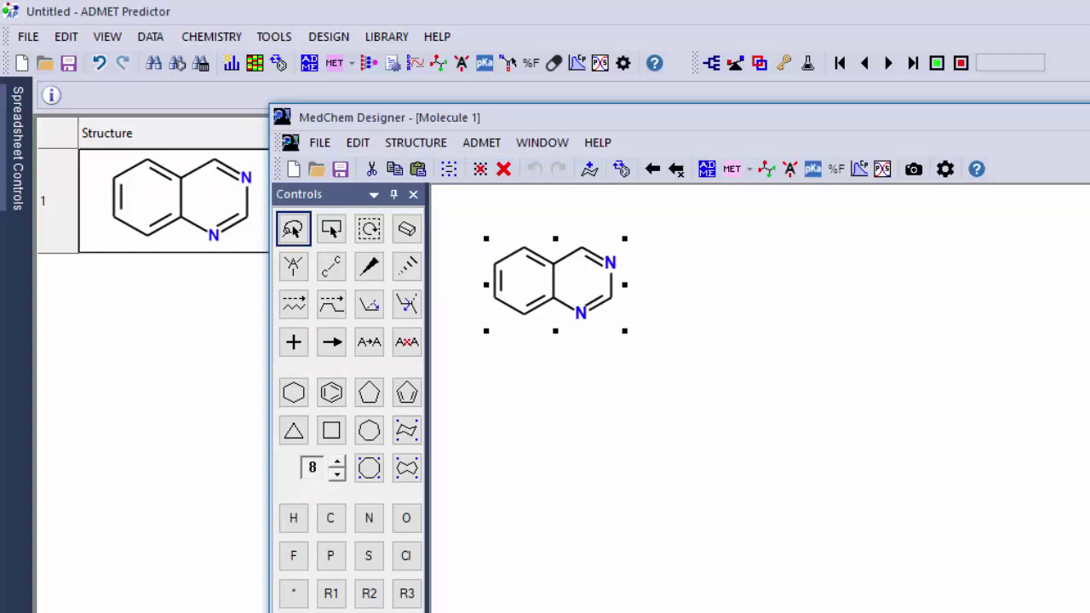
pyautogui.click(243, 93)
pyautogui.click(274, 36)
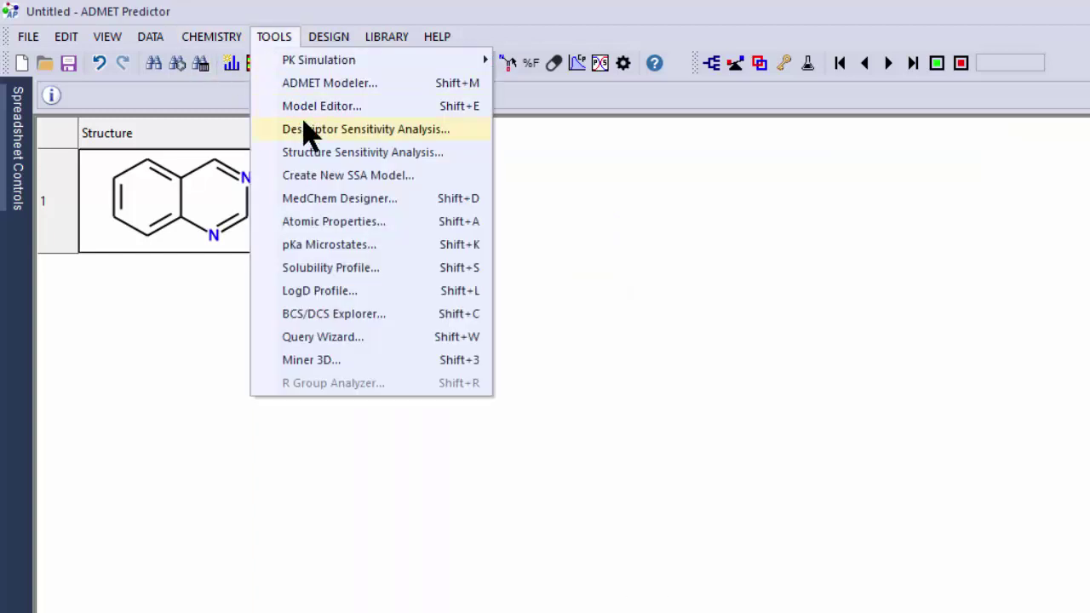
pyautogui.click(324, 200)
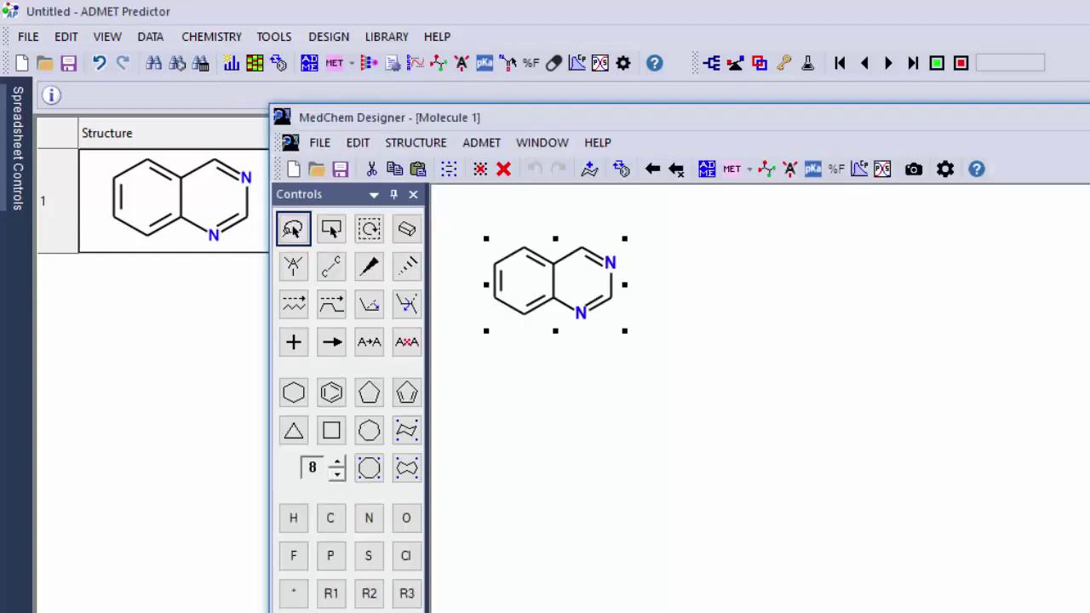
pyautogui.hotkey('alt', 'F4')
pyautogui.press('Return')
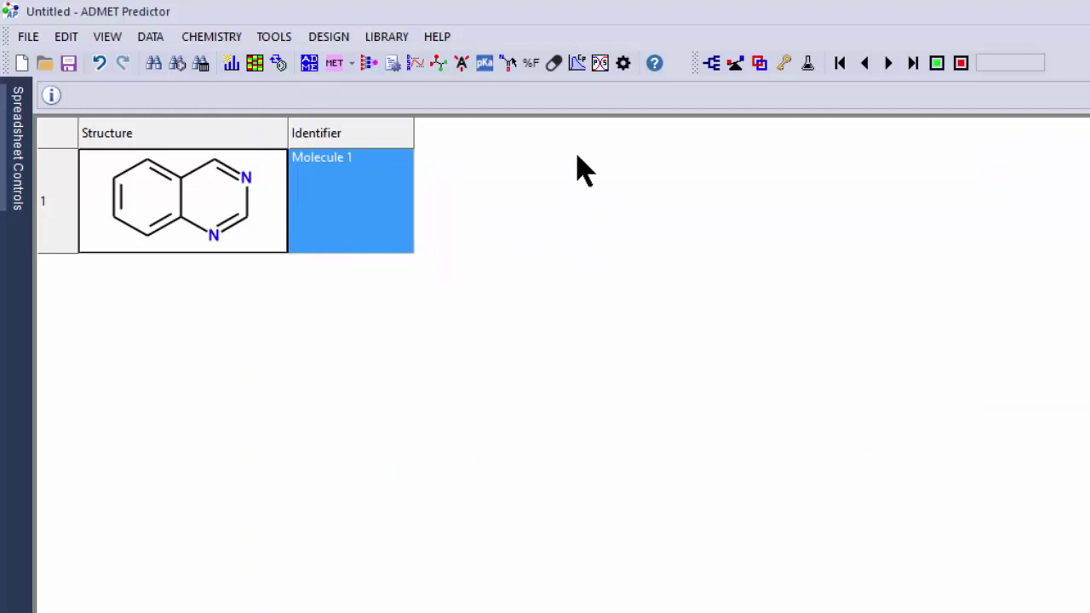
pyautogui.click(508, 65)
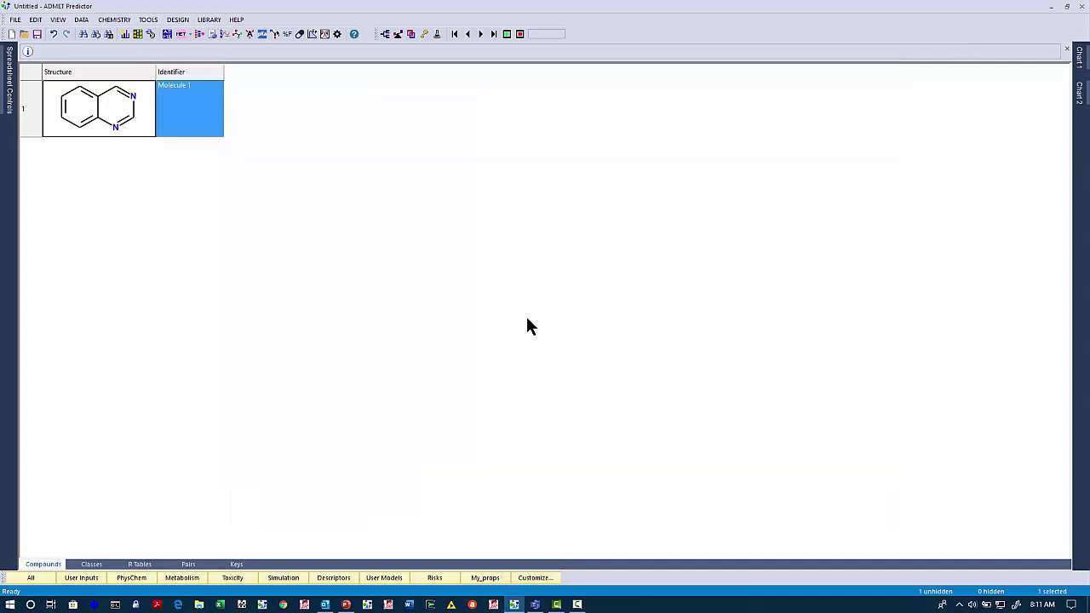
# Open the Molecule 1 structure in MedChem Designer and set Name Display to Always in the format settings
pyautogui.doubleClick(104, 120)
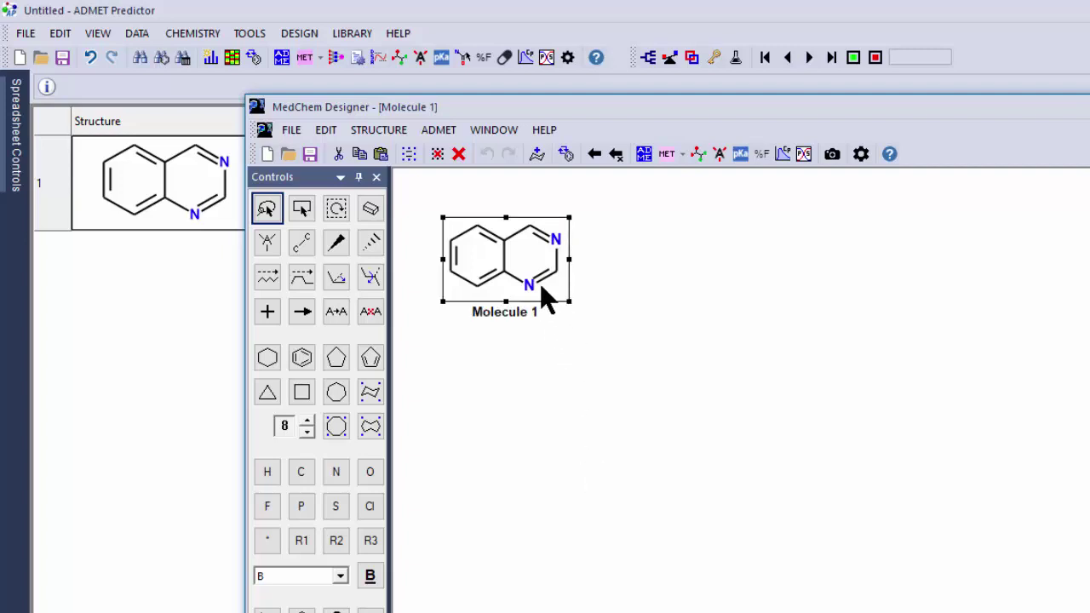
pyautogui.click(858, 157)
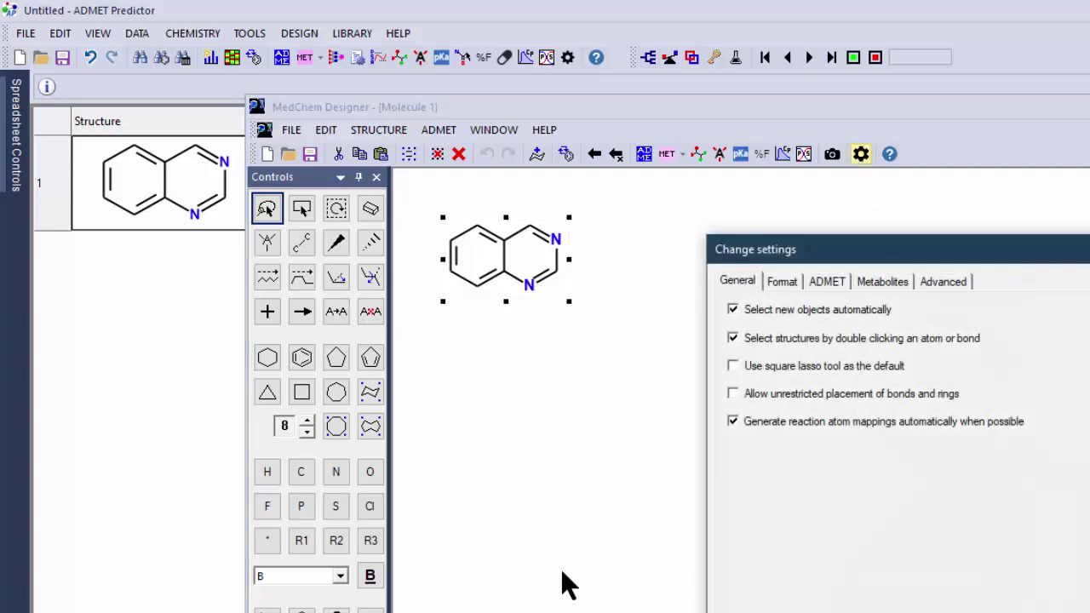
pyautogui.click(782, 282)
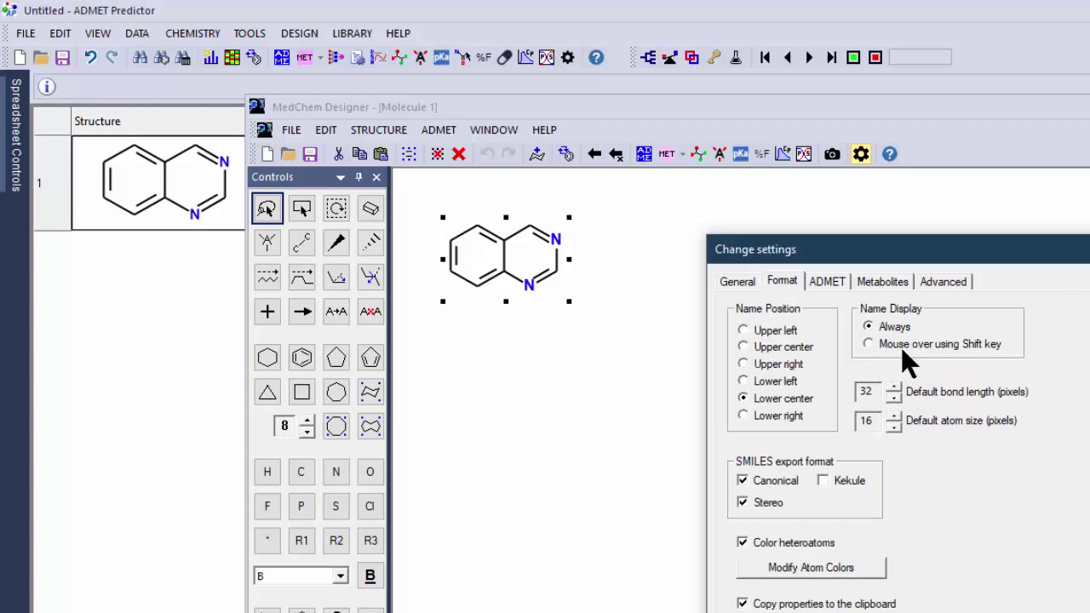
pyautogui.press('Return')
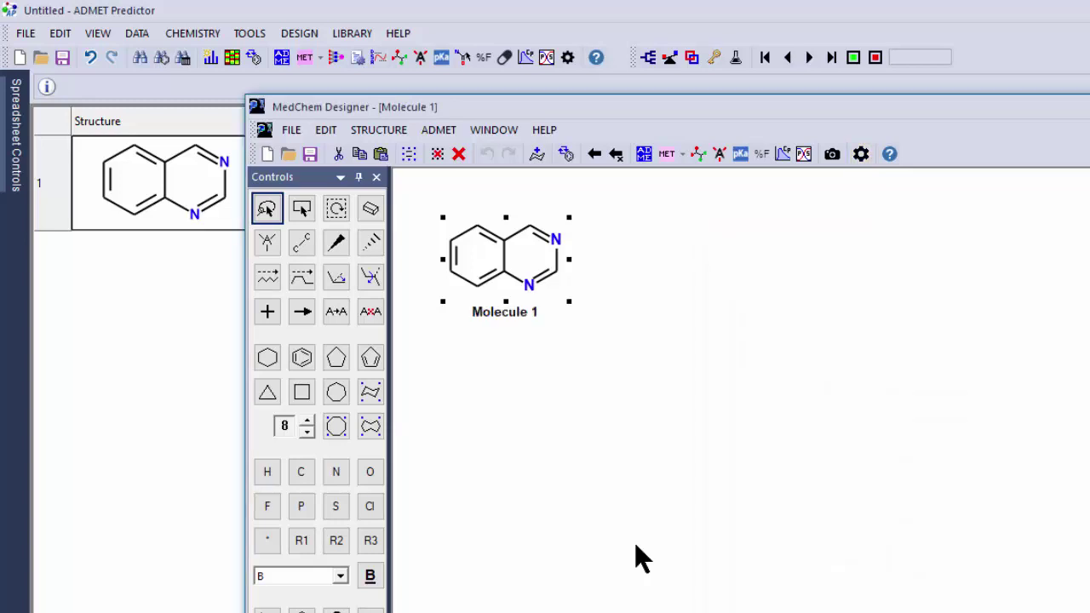
# Move the Molecule 1 structure to the right and down, and set Name Display to Mouse over using Shift key in the format settings
pyautogui.moveTo(539, 274); pyautogui.dragTo(590, 300)
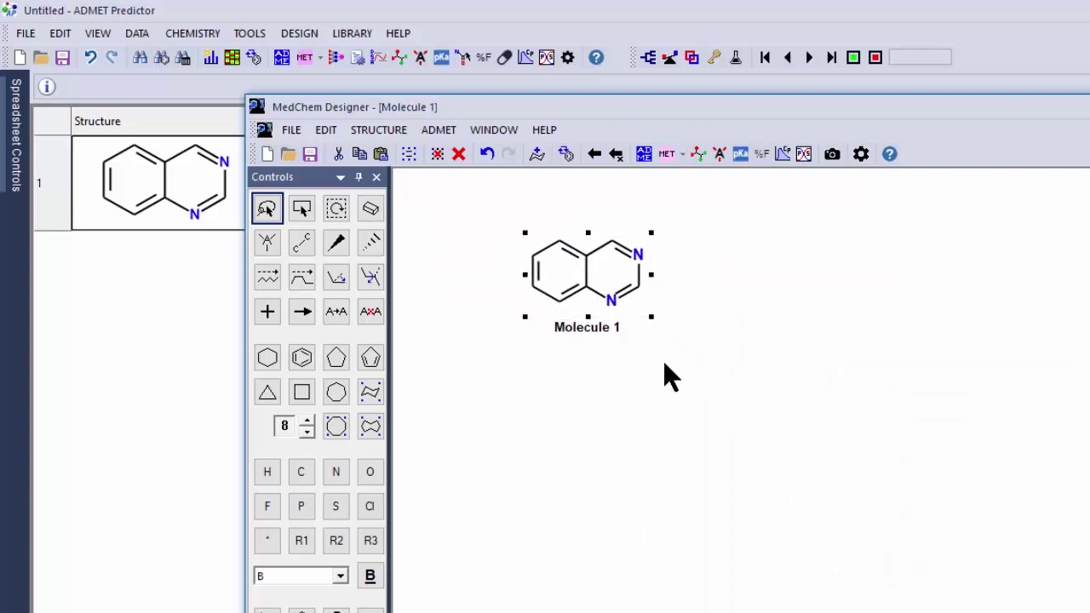
pyautogui.click(861, 154)
pyautogui.click(781, 281)
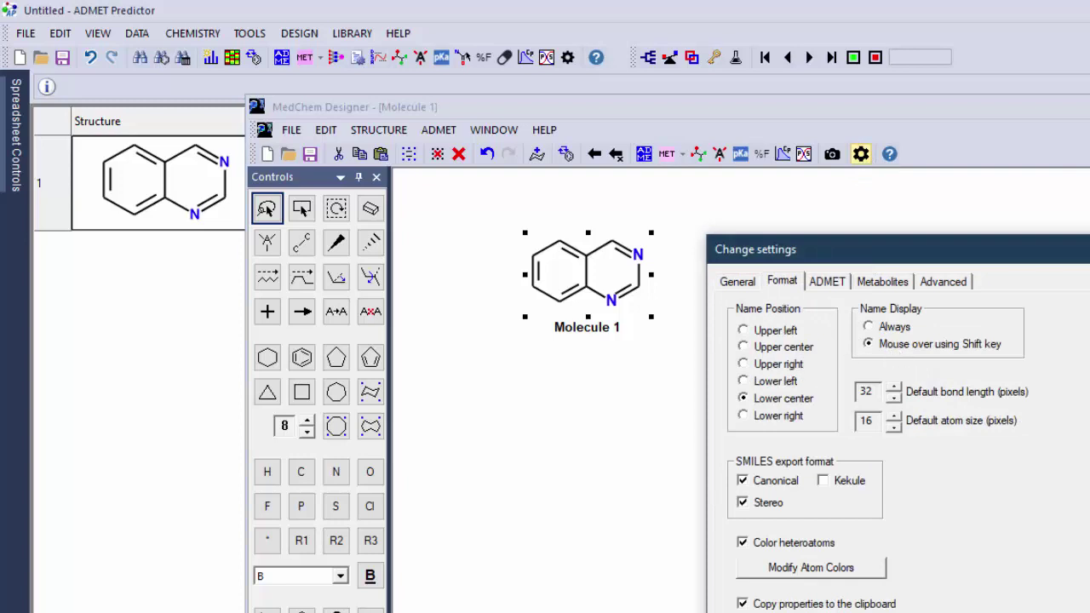
pyautogui.press('Return')
pyautogui.click(783, 516)
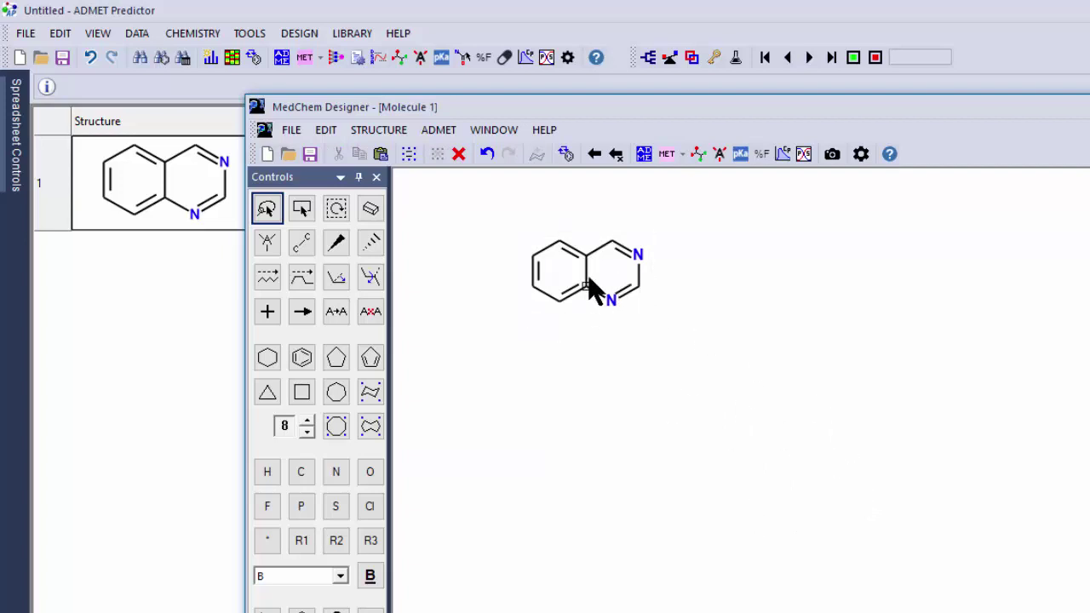
# Box-select the whole structure, and add a methyl group to the lower-left carbon of the benzene ring
pyautogui.click(302, 210)
pyautogui.moveTo(443, 195); pyautogui.dragTo(1008, 520)
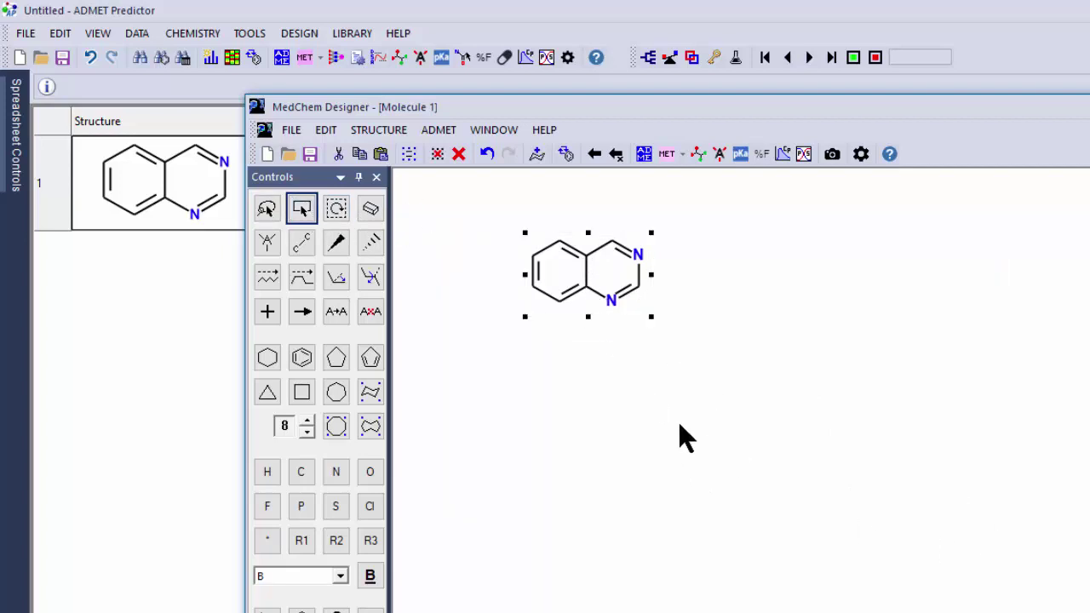
pyautogui.click(302, 243)
pyautogui.click(530, 293)
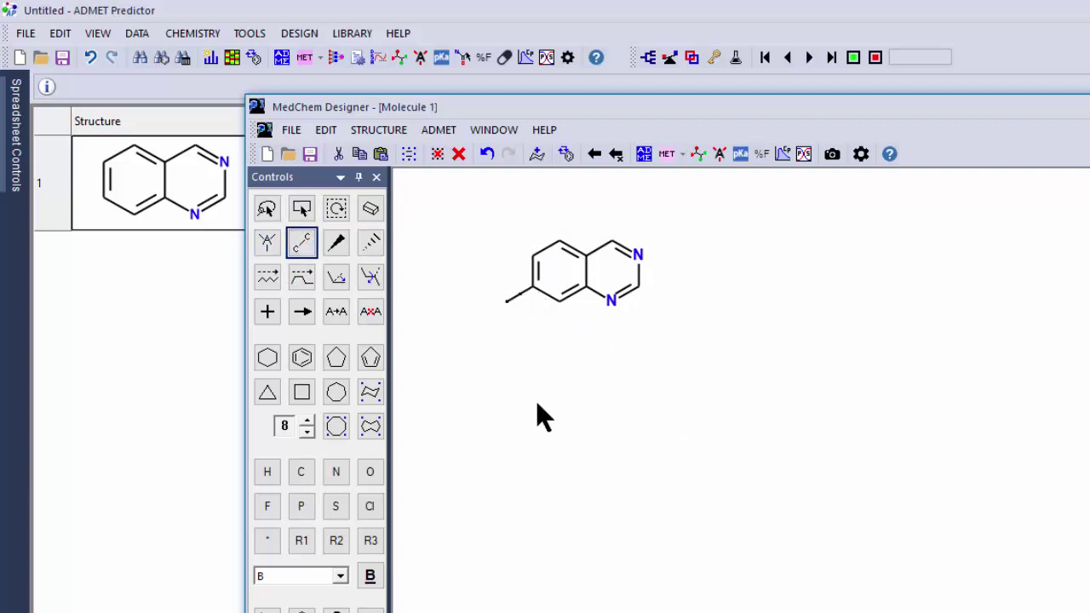
# Box-select the methylated structure and transfer it to the ADMET Predictor spreadsheet, modifying the existing Molecule 1 compound
pyautogui.click(303, 211)
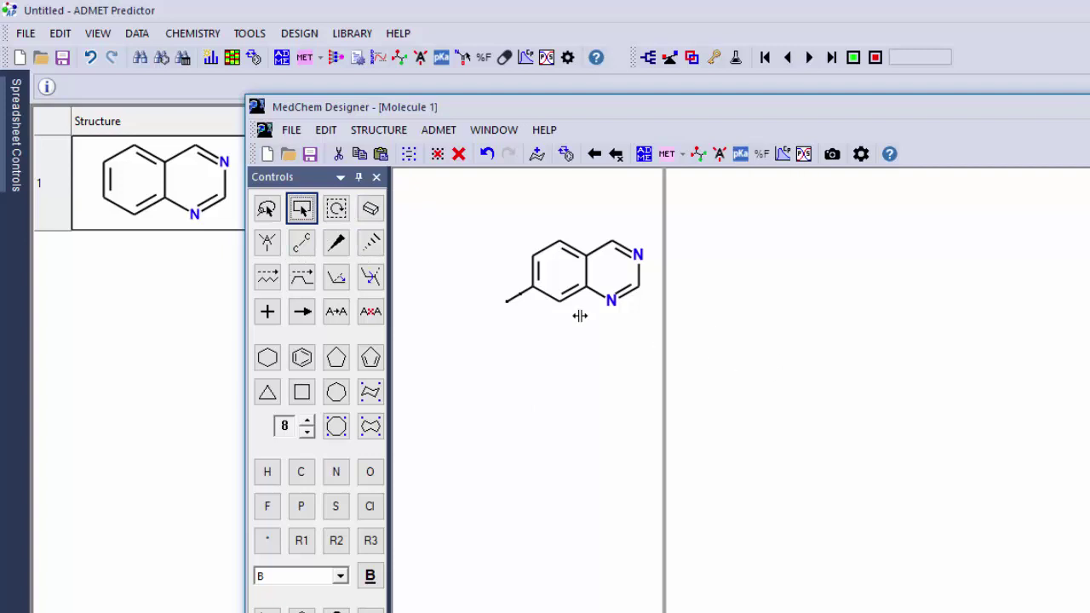
pyautogui.moveTo(397, 311); pyautogui.dragTo(402, 312)
pyautogui.moveTo(470, 224); pyautogui.dragTo(933, 447)
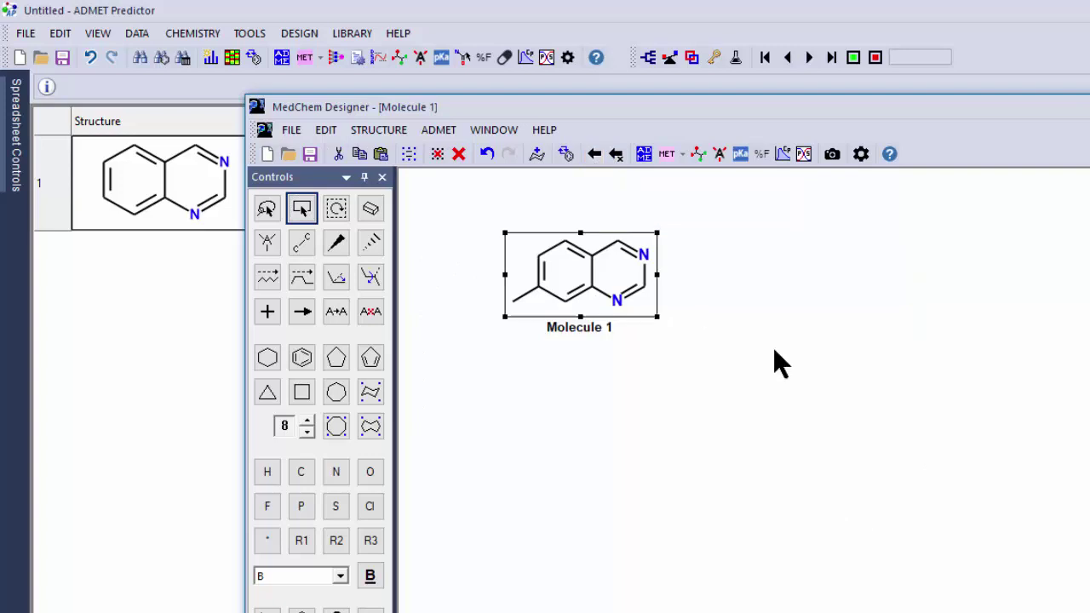
pyautogui.click(616, 156)
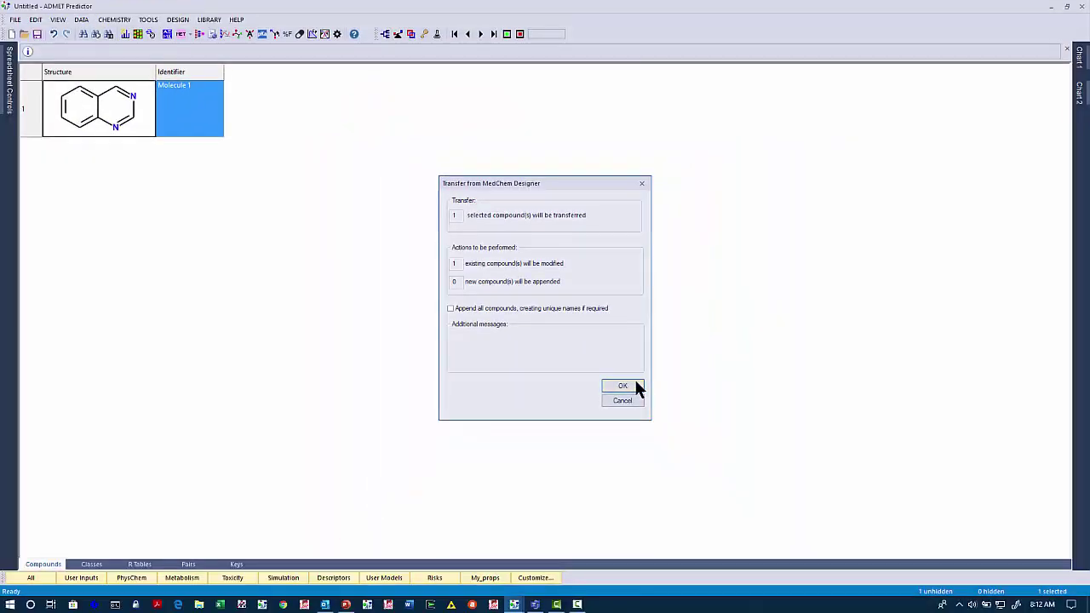
pyautogui.click(737, 506)
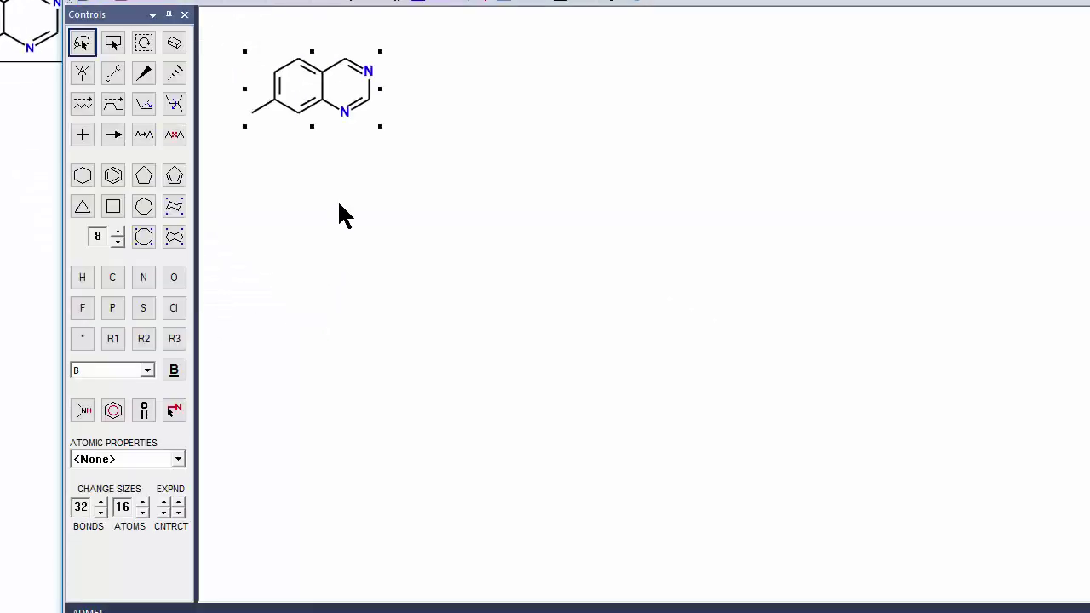
# Rename the methylated structure in MedChem Designer as Molecule 2
pyautogui.rightClick(342, 90)
pyautogui.click(372, 119)
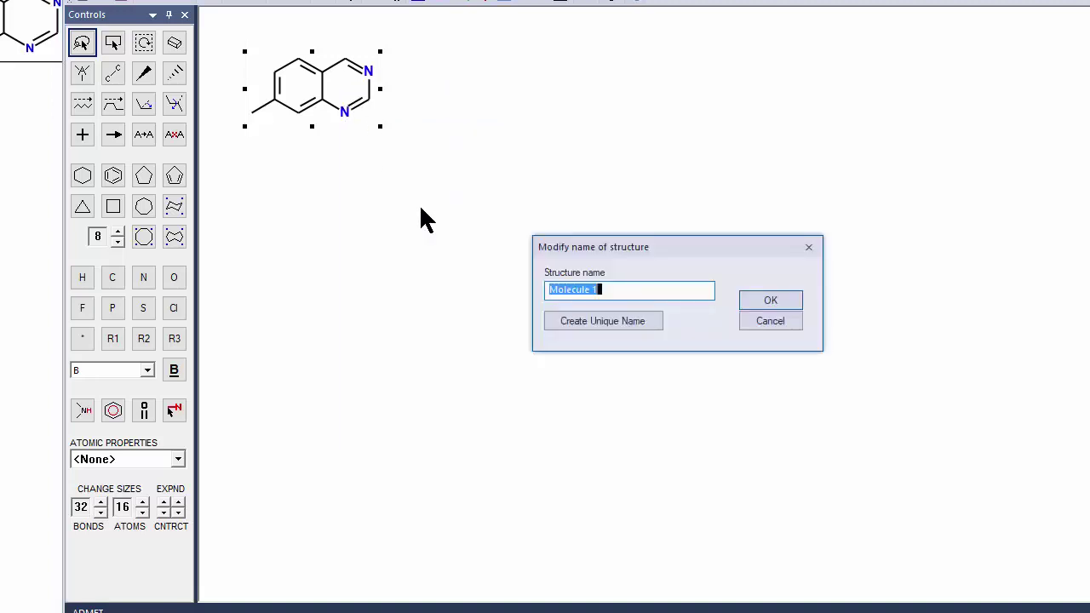
pyautogui.click(623, 288)
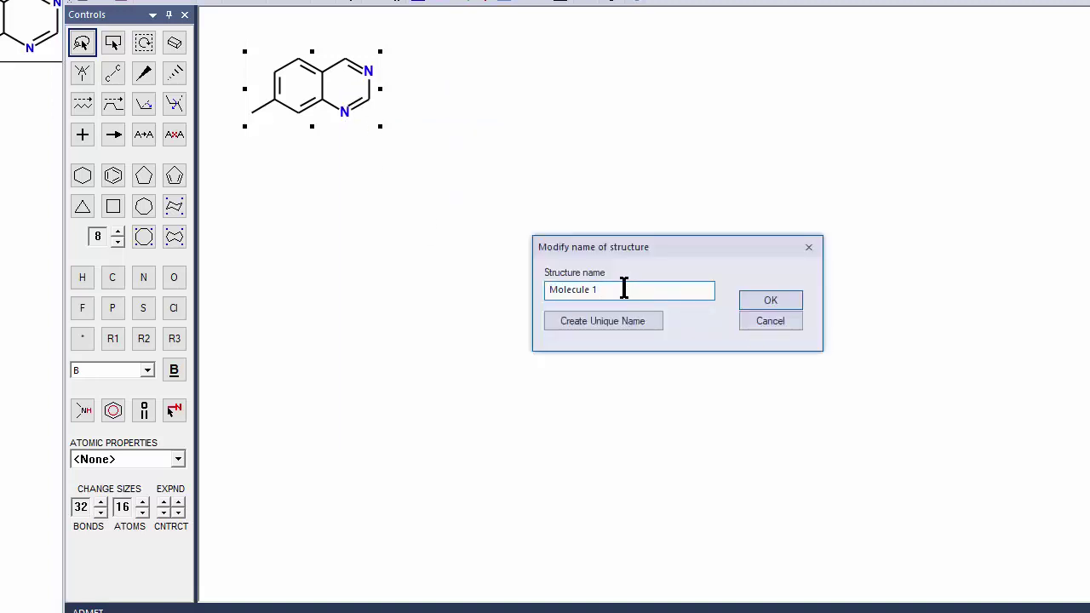
pyautogui.click(794, 303)
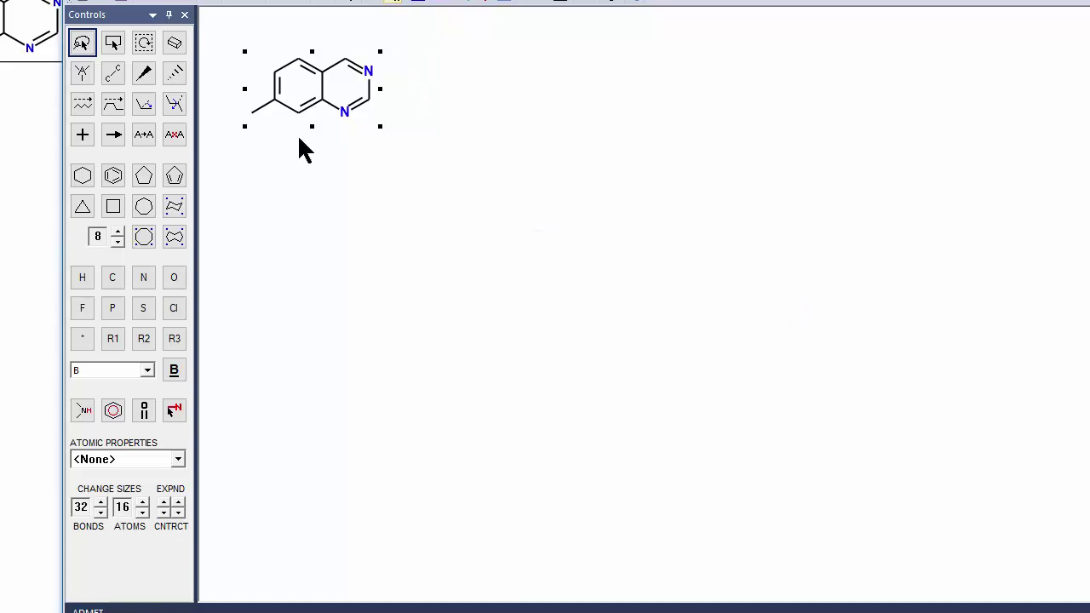
# Extend the methyl group to an ethyl group and transfer the structure to the ADMET Predictor spreadsheet as a new compound
pyautogui.click(112, 74)
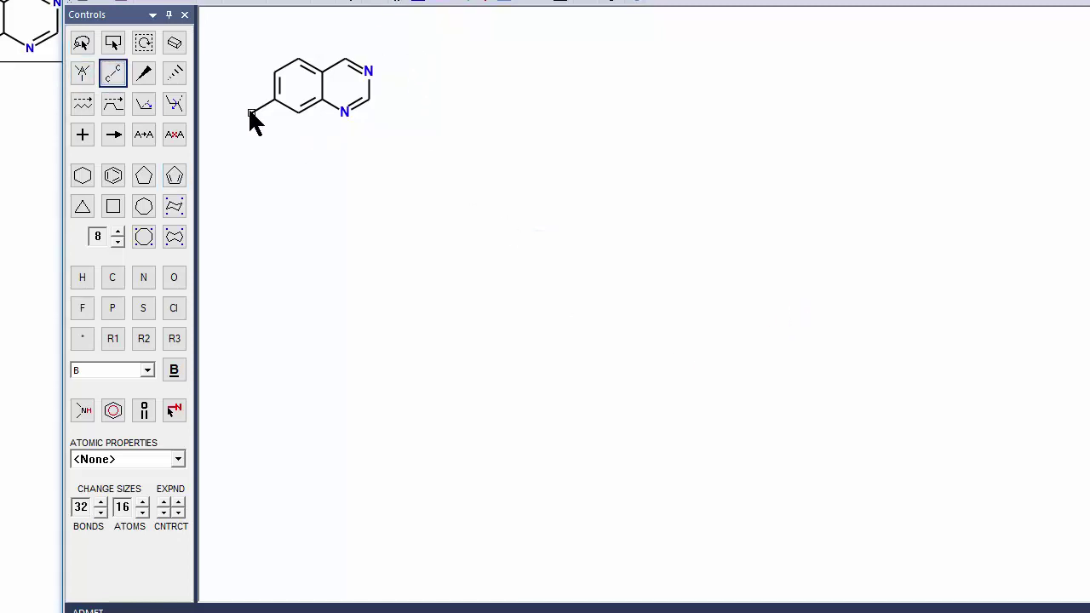
pyautogui.click(390, 5)
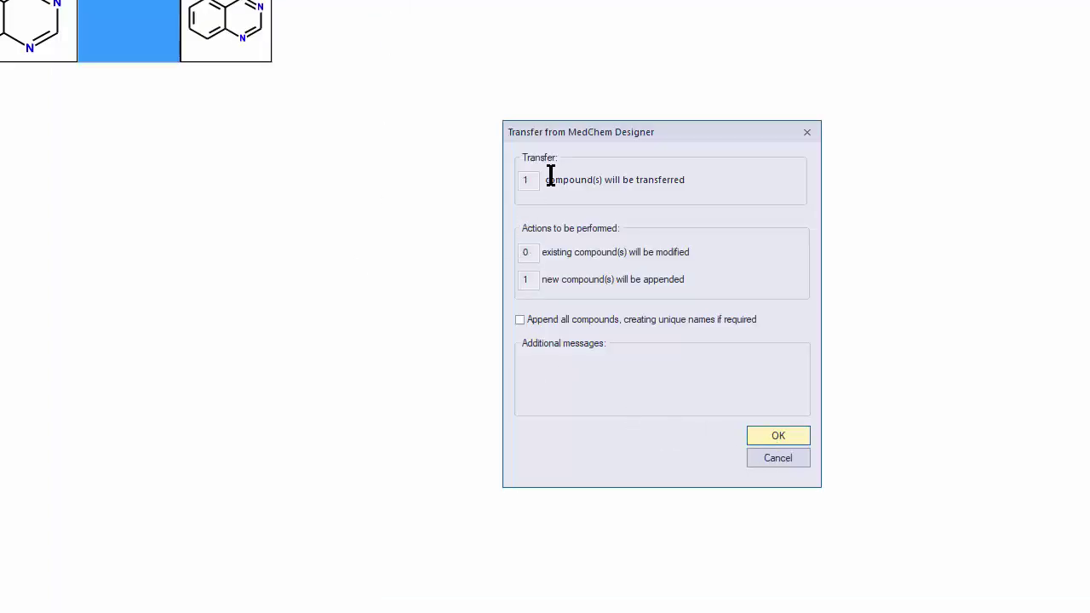
pyautogui.click(779, 435)
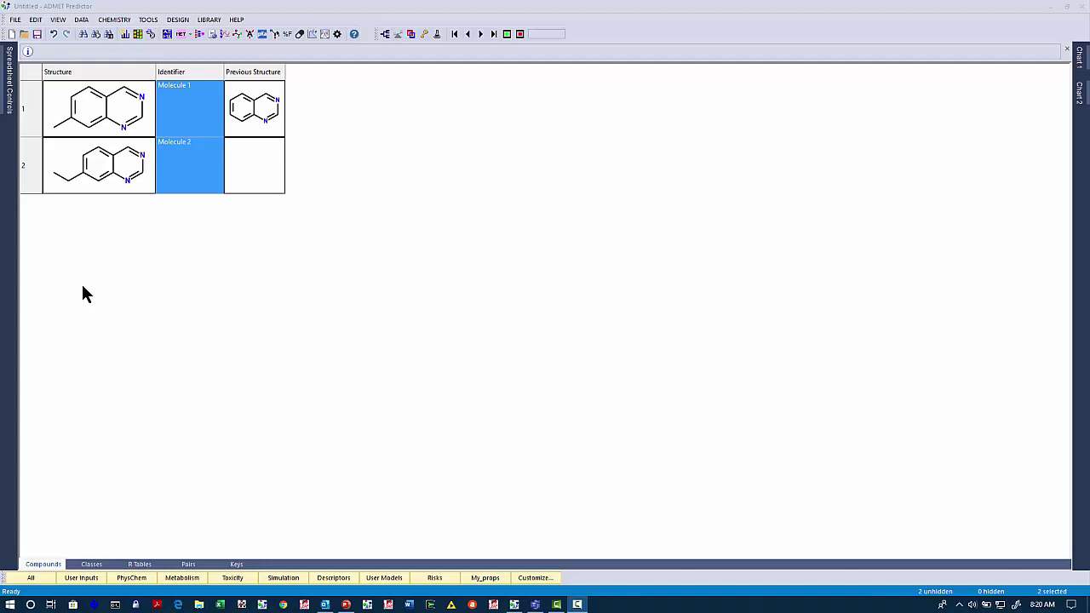
# Open the Molecule 2 structure in MedChem Designer and box-select the ethyl chain's end bond, ending with the whole molecule selected
pyautogui.doubleClick(103, 178)
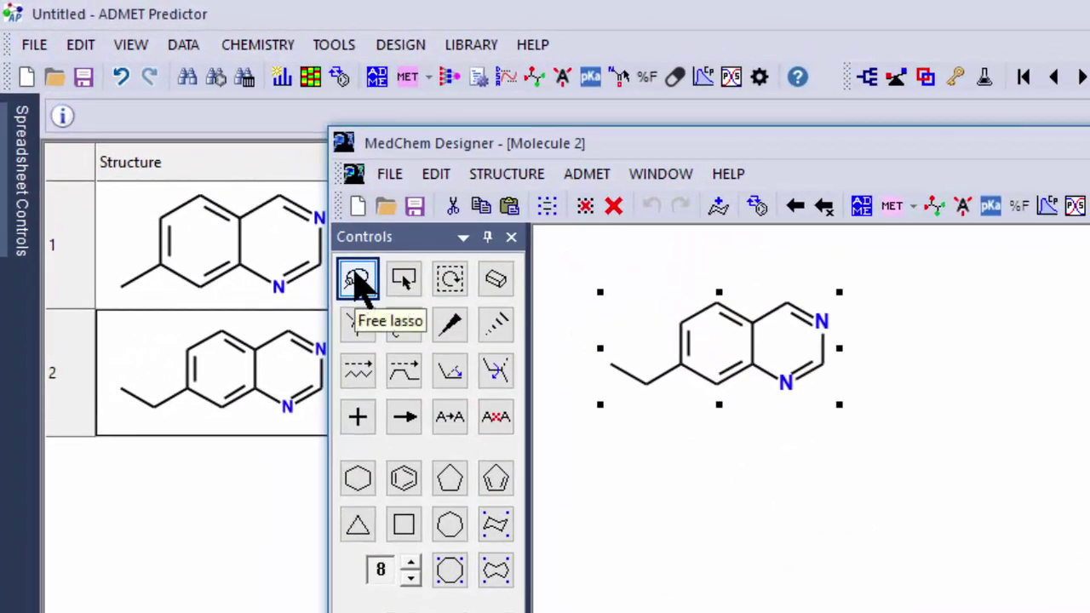
pyautogui.click(404, 281)
pyautogui.moveTo(573, 245); pyautogui.dragTo(1023, 516)
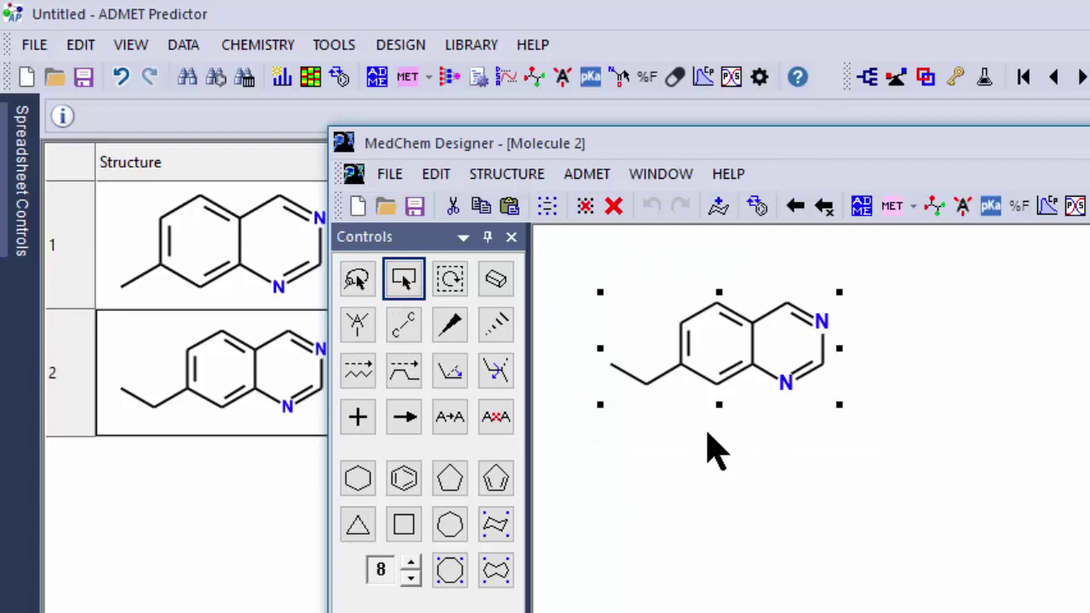
pyautogui.moveTo(582, 321)
pyautogui.mouseDown()
pyautogui.moveTo(601, 366)
pyautogui.moveTo(663, 443)
pyautogui.mouseUp()
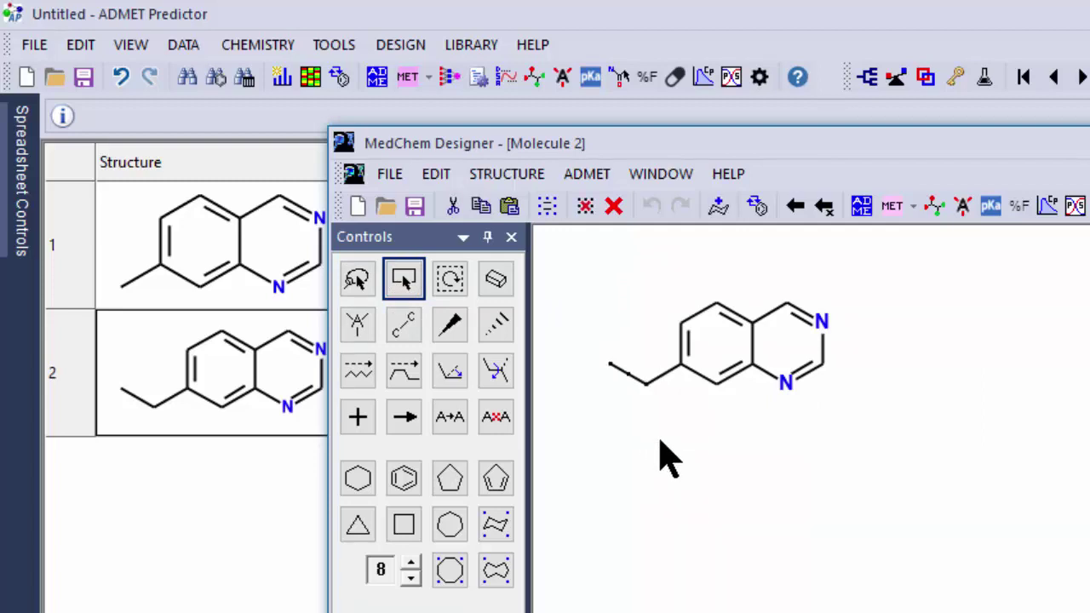
pyautogui.moveTo(652, 264); pyautogui.dragTo(981, 461)
pyautogui.moveTo(554, 252); pyautogui.dragTo(951, 502)
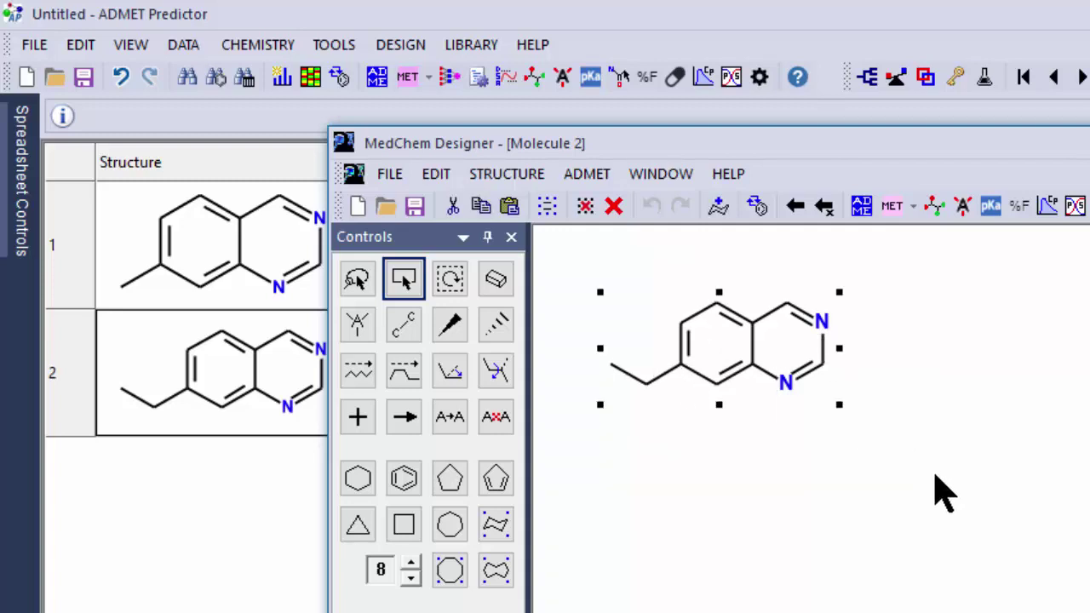
# Move the Molecule 2 structure to the right and down, and rotate it until its nitrogen ring faces left
pyautogui.moveTo(829, 349); pyautogui.dragTo(1082, 467)
pyautogui.click(449, 278)
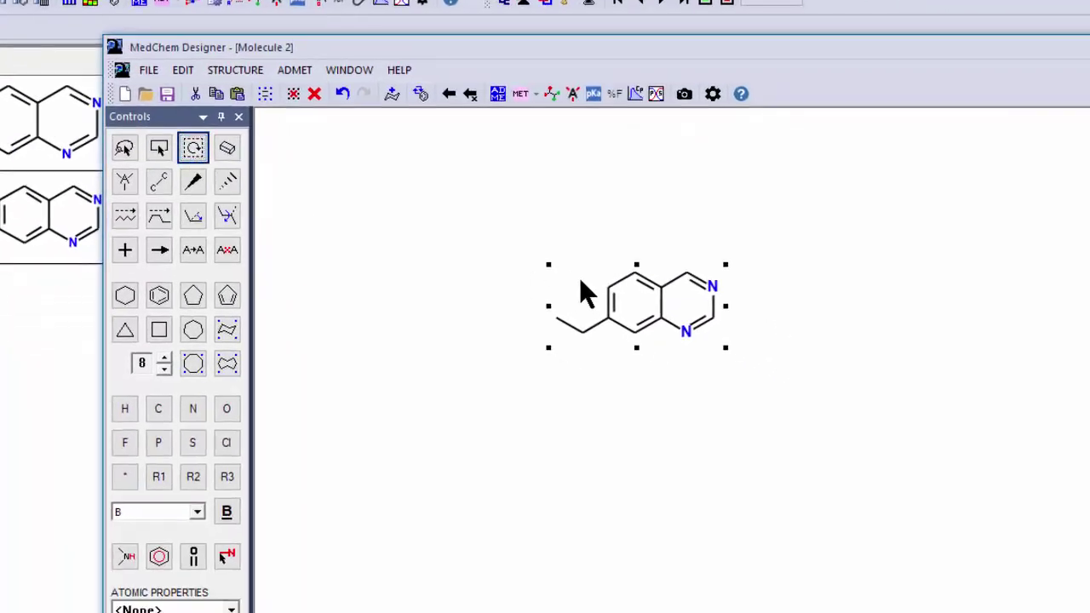
pyautogui.moveTo(718, 297); pyautogui.dragTo(708, 263)
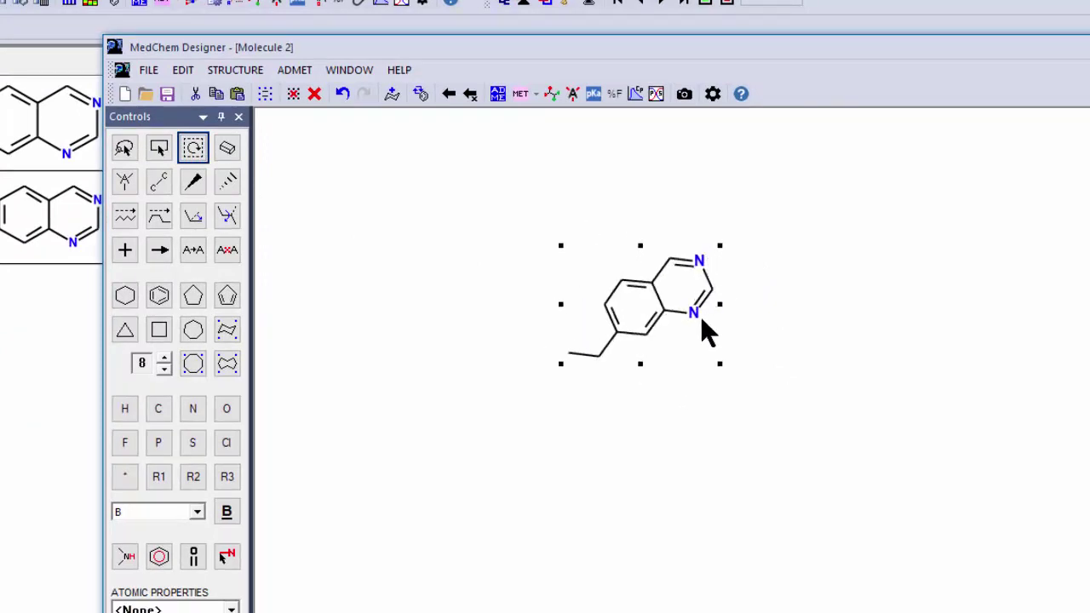
pyautogui.click(683, 362)
pyautogui.moveTo(681, 357); pyautogui.dragTo(516, 252)
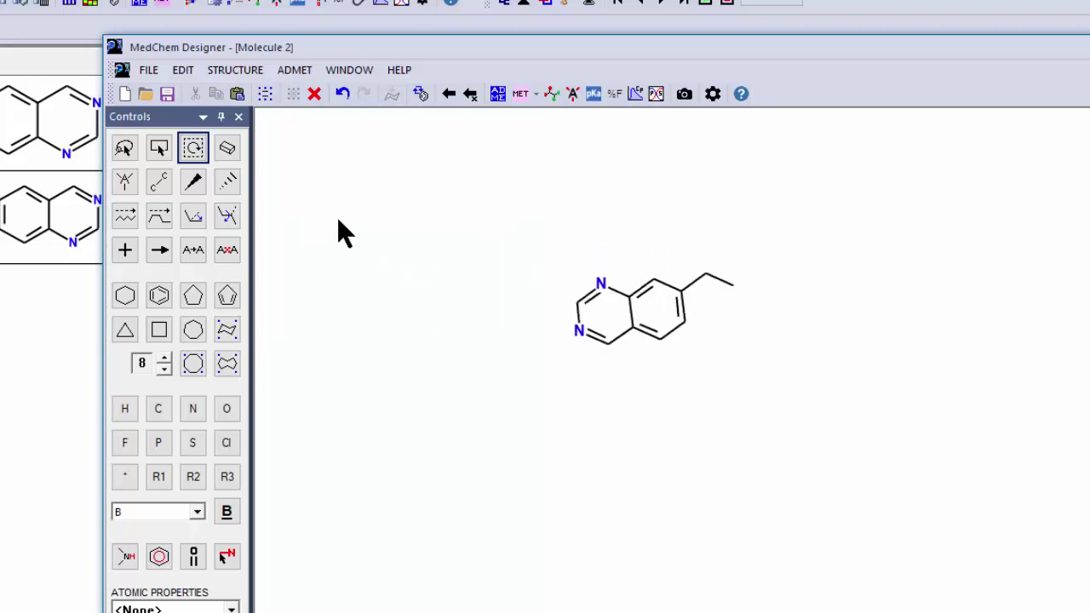
# Try erasing the ethyl group, the outer benzene ring bonds and the whole molecule, undoing the erasures
pyautogui.click(230, 148)
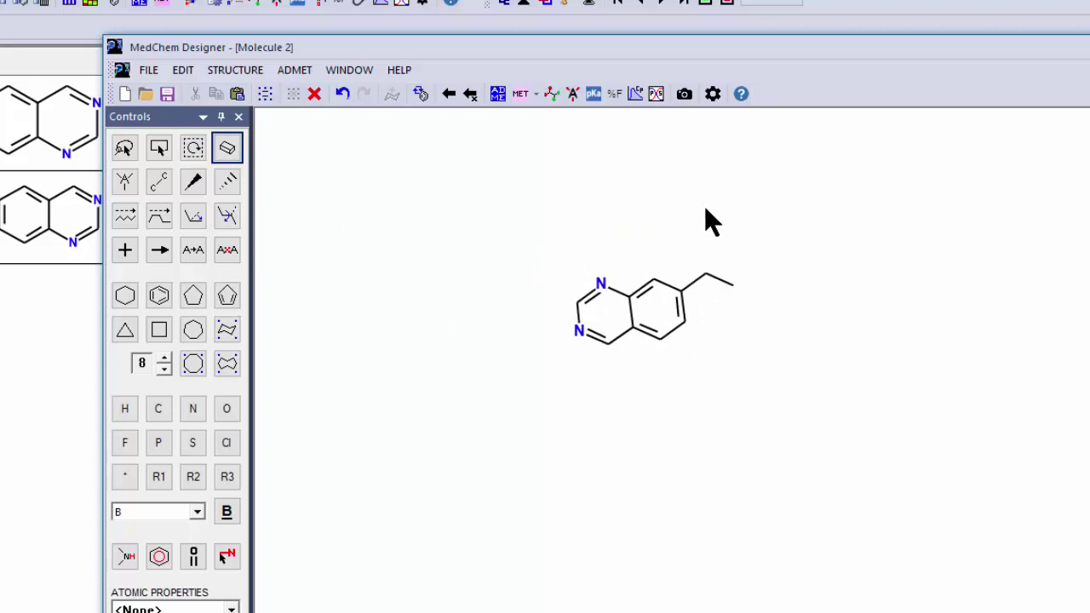
pyautogui.moveTo(722, 271); pyautogui.dragTo(735, 292)
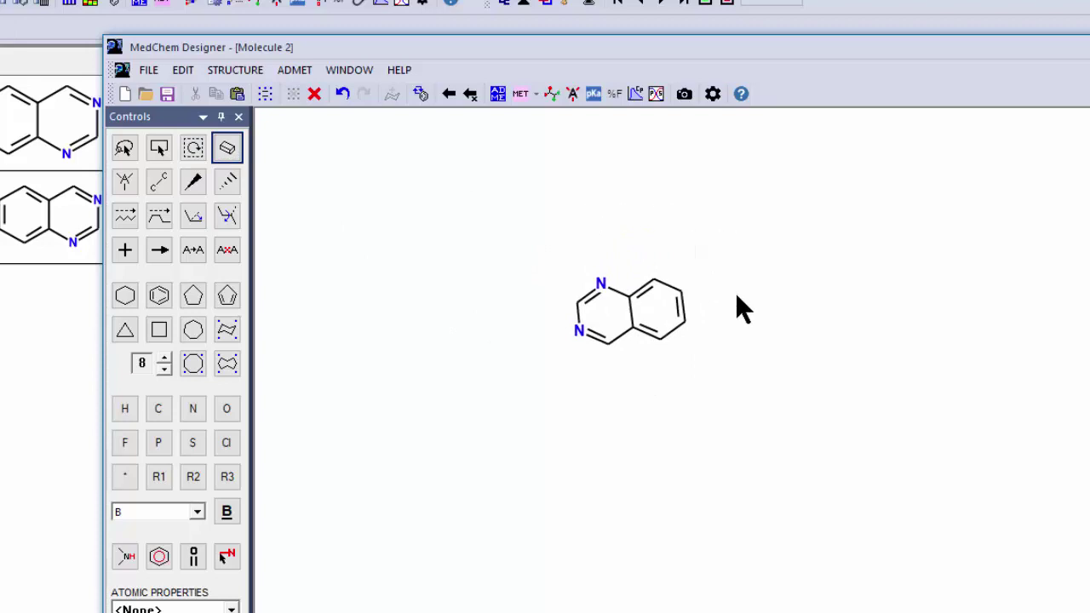
pyautogui.moveTo(662, 255); pyautogui.dragTo(732, 372)
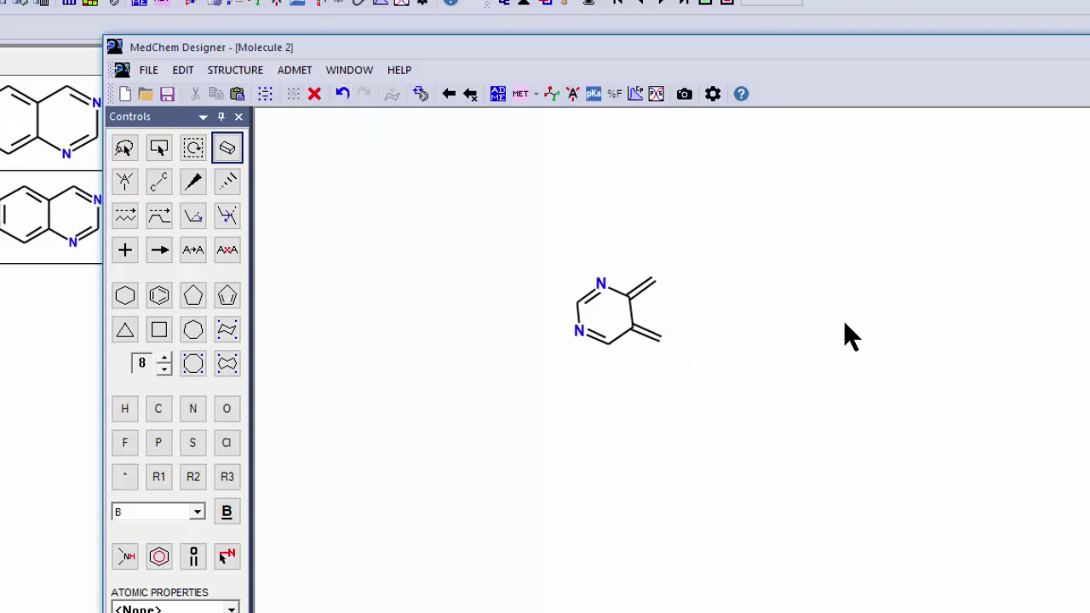
pyautogui.hotkey('ctrl', 'z')
pyautogui.hotkey('ctrl', 'z')
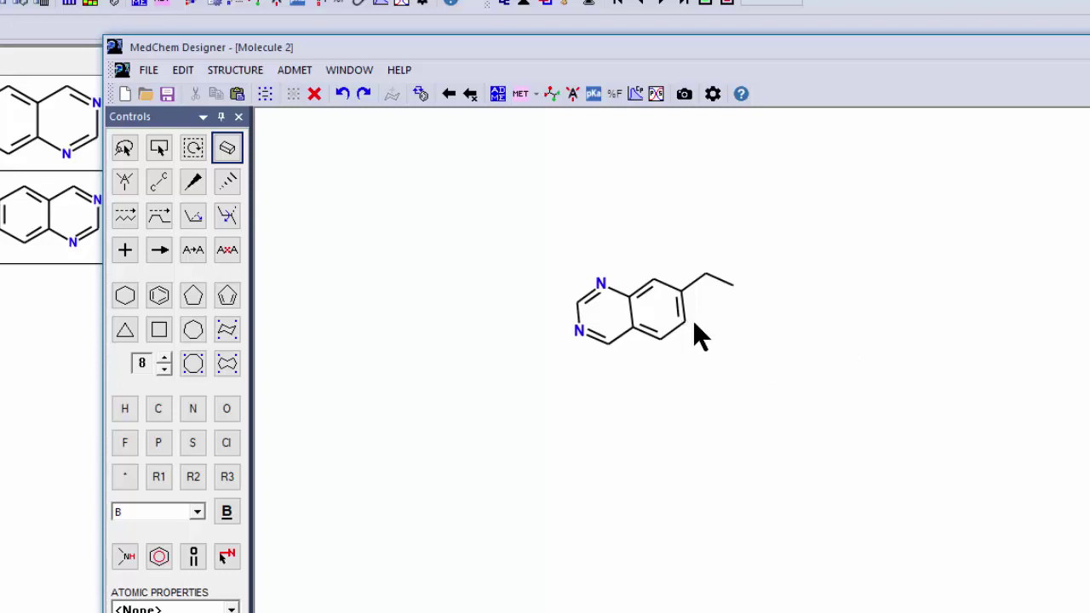
pyautogui.click(604, 286)
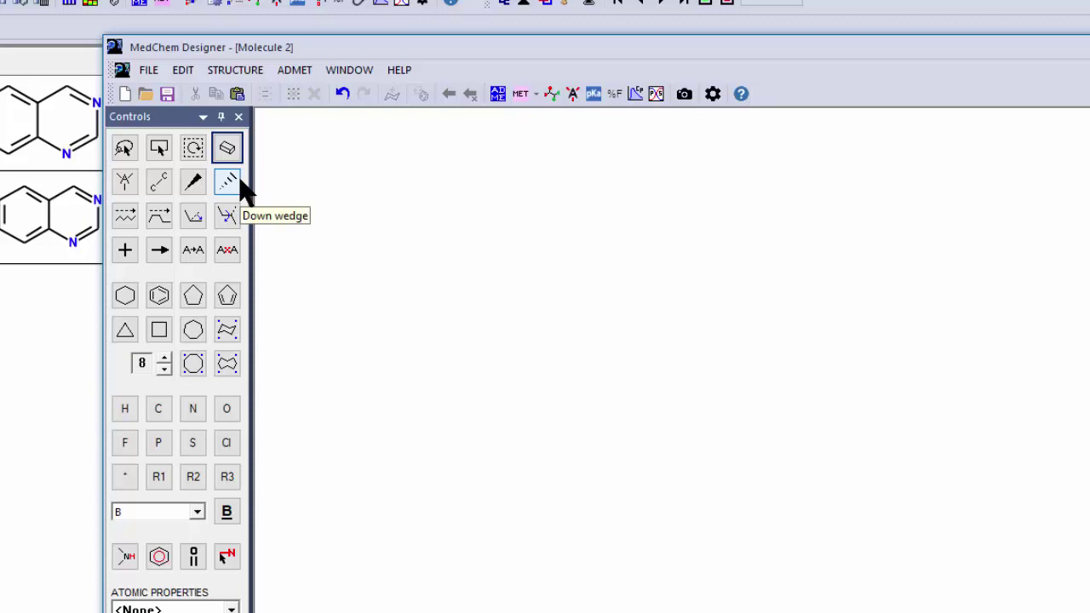
pyautogui.hotkey('ctrl', 'z')
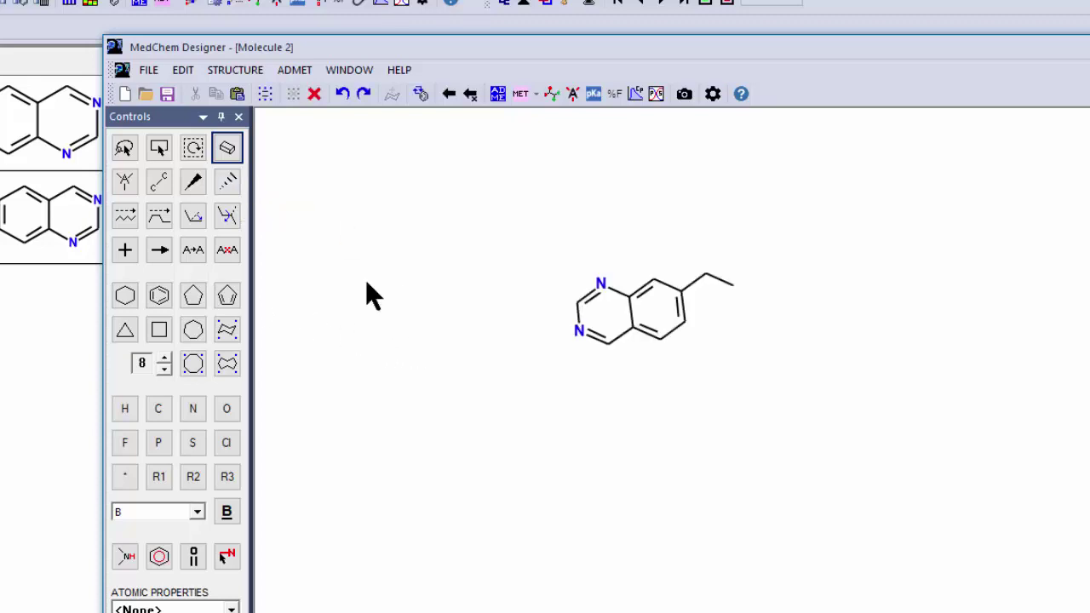
# Flip the ethyl chain repeatedly about the bond joining it to the ring, ending in its original orientation
pyautogui.click(225, 223)
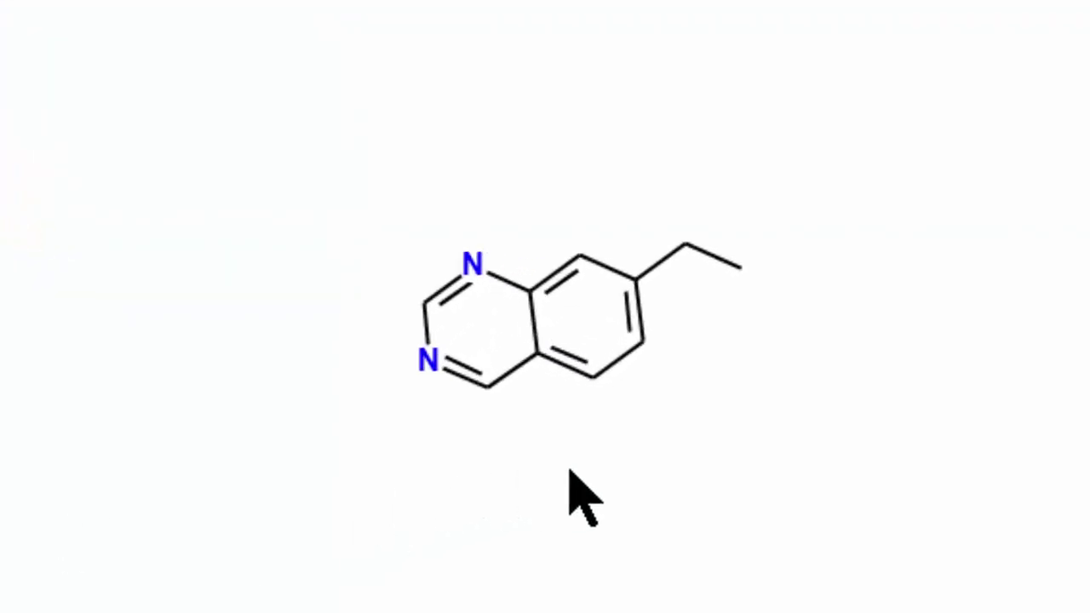
pyautogui.click(653, 273)
pyautogui.click(653, 273)
pyautogui.click(653, 272)
pyautogui.click(653, 273)
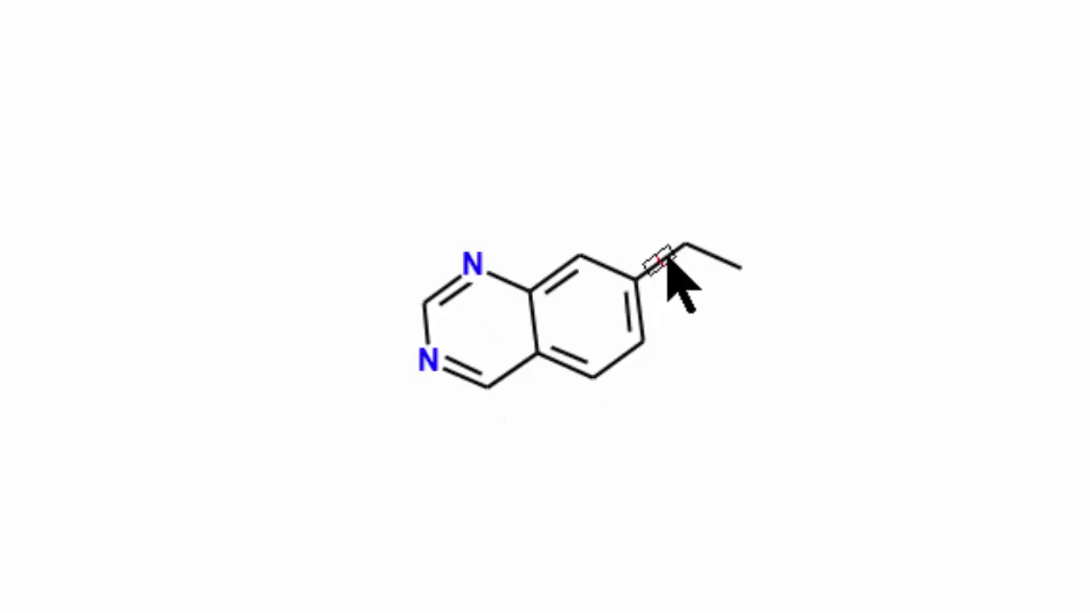
pyautogui.click(668, 254)
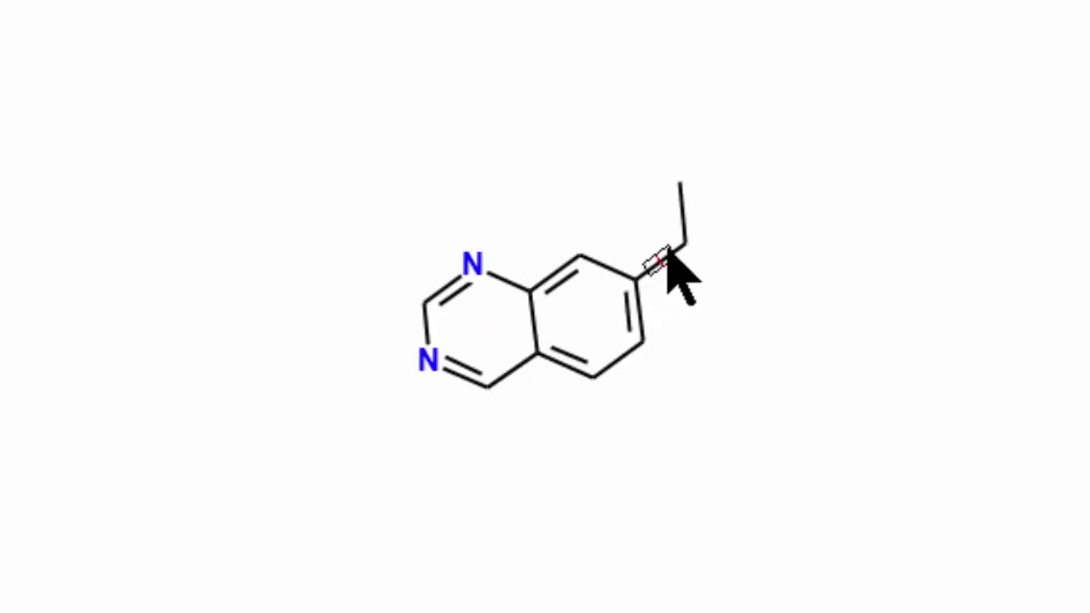
pyautogui.click(666, 257)
pyautogui.click(668, 257)
pyautogui.click(667, 257)
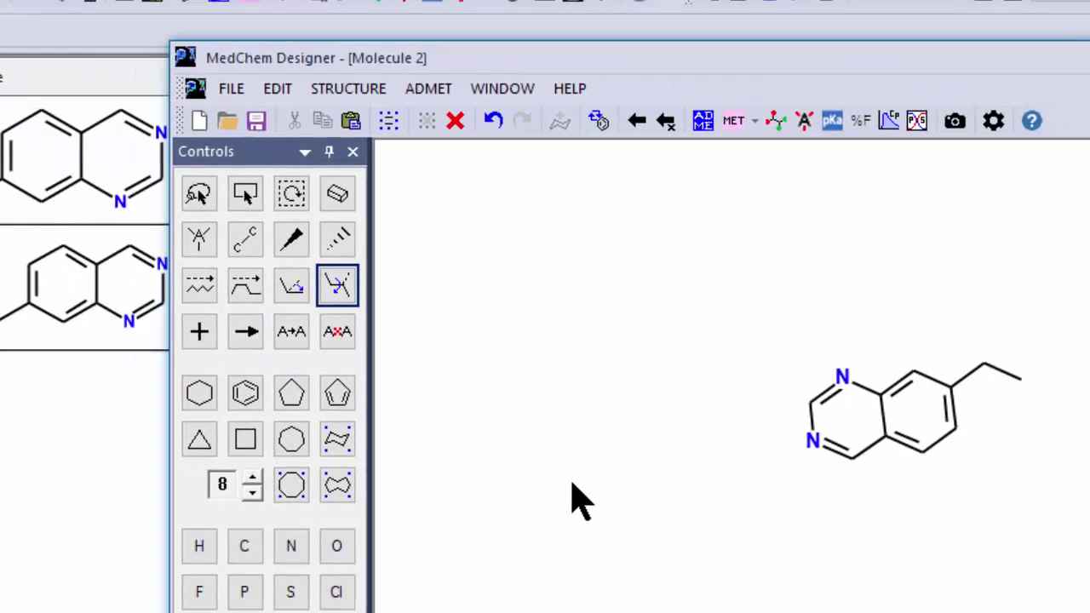
# Clean up the molecule's layout, box-select the structure and paste a copy of it to the lower right
pyautogui.click(598, 122)
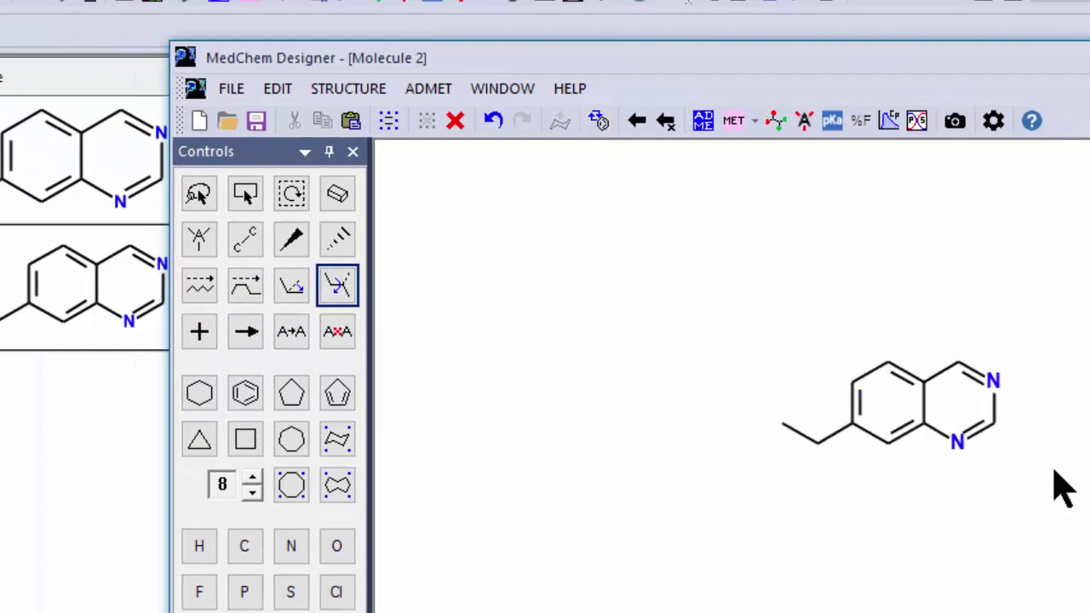
pyautogui.click(247, 194)
pyautogui.moveTo(741, 313); pyautogui.dragTo(1086, 598)
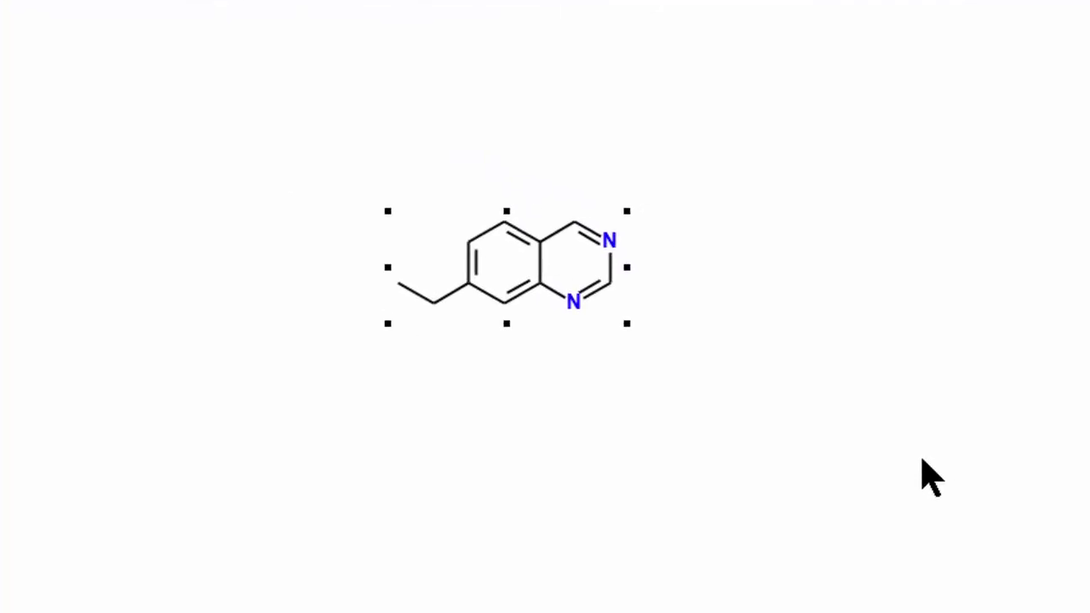
pyautogui.hotkey('ctrl', 'v')
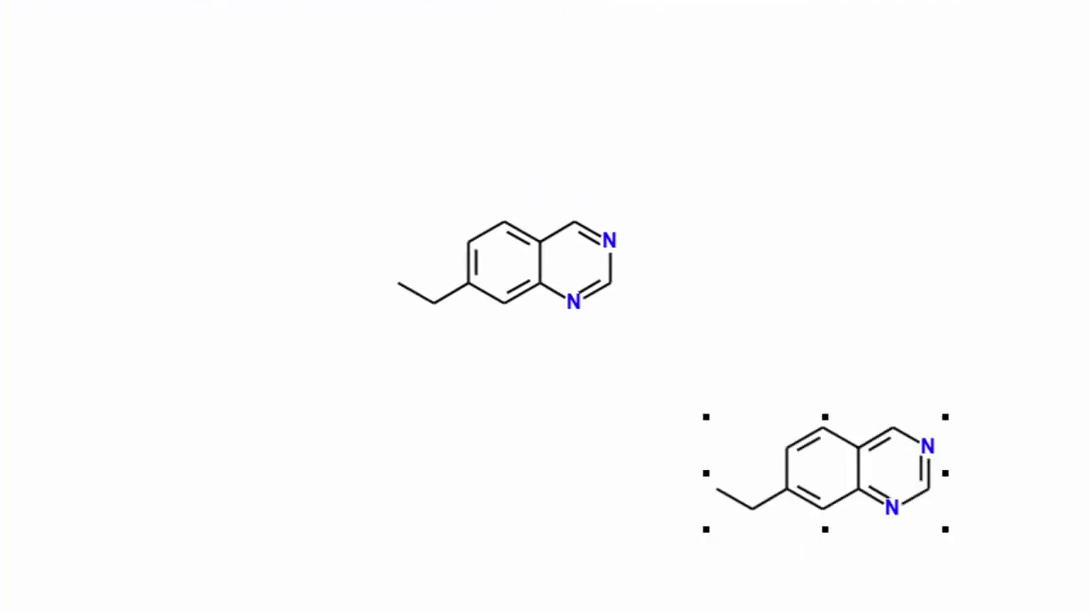
# Bond the copy's ethyl end to the original ring carbon between the two nitrogens, then select the copied portion and clean up its layout
pyautogui.press('Escape')
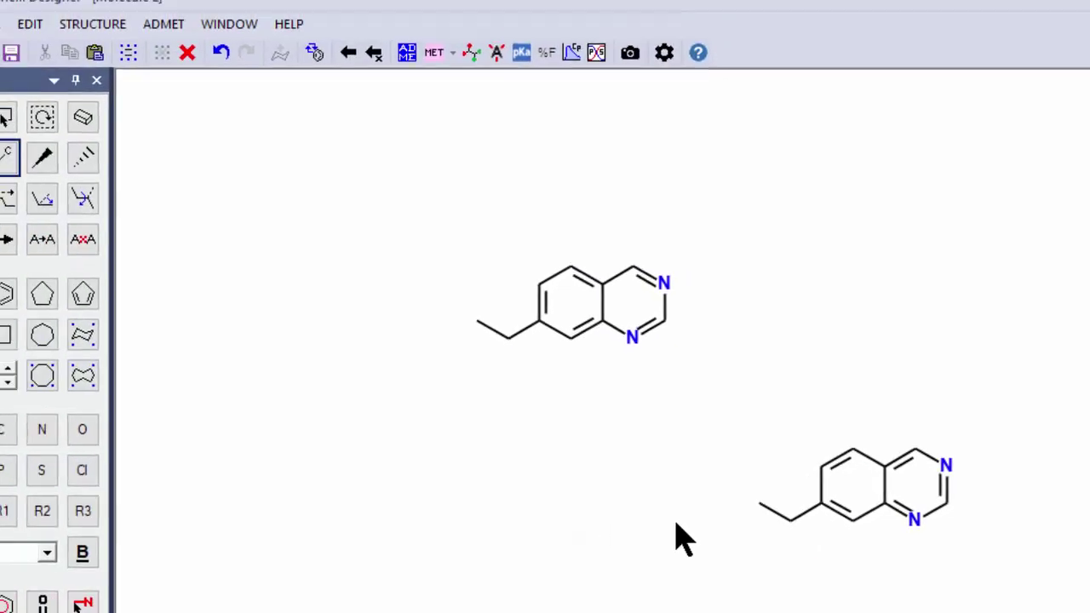
pyautogui.moveTo(791, 514); pyautogui.dragTo(709, 352)
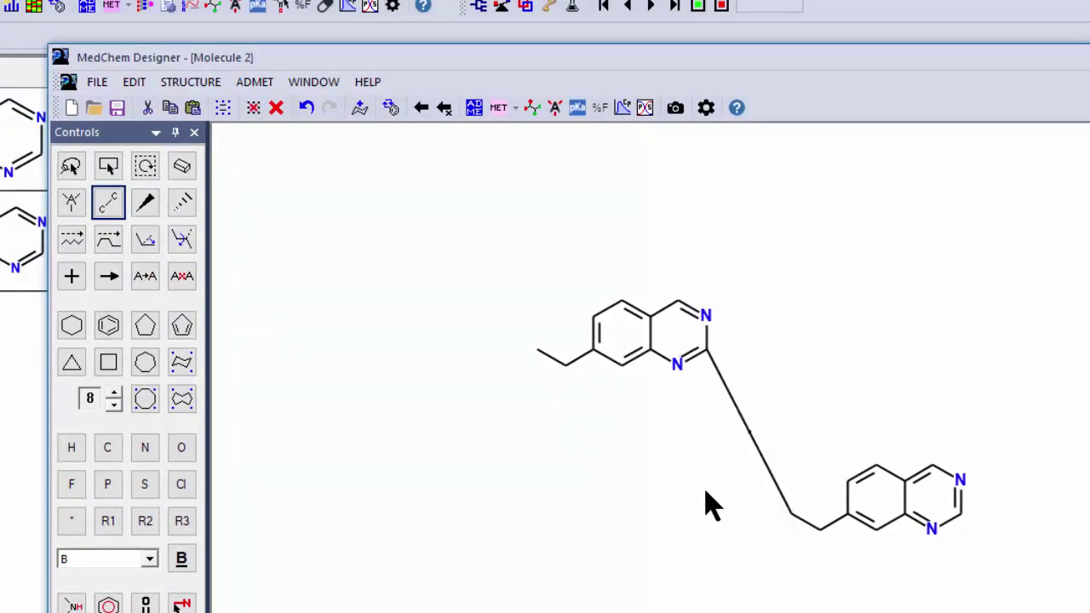
pyautogui.click(111, 167)
pyautogui.moveTo(776, 403); pyautogui.dragTo(1010, 606)
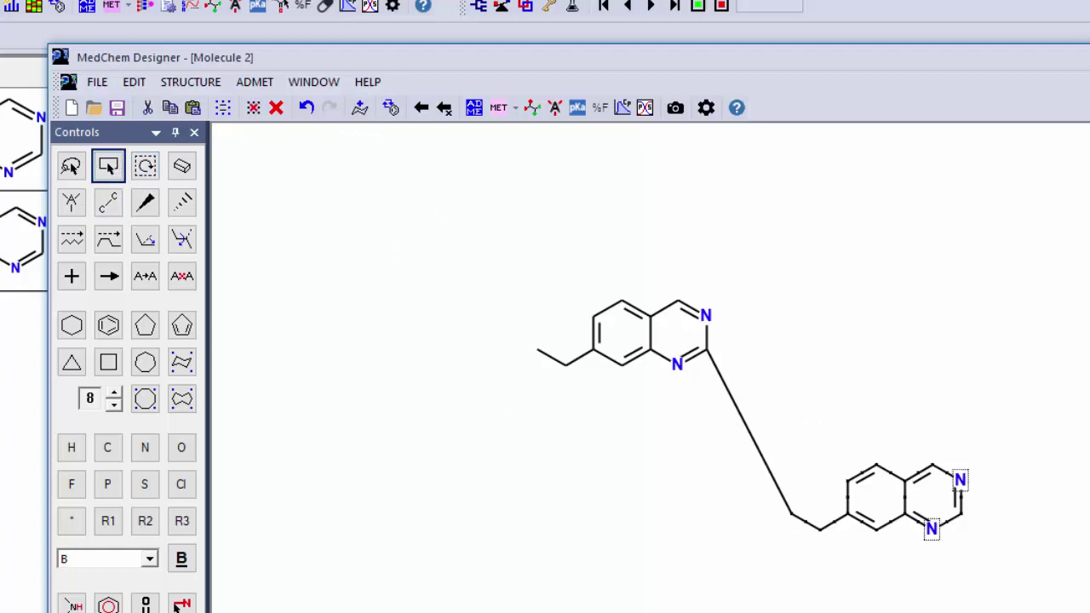
pyautogui.click(391, 108)
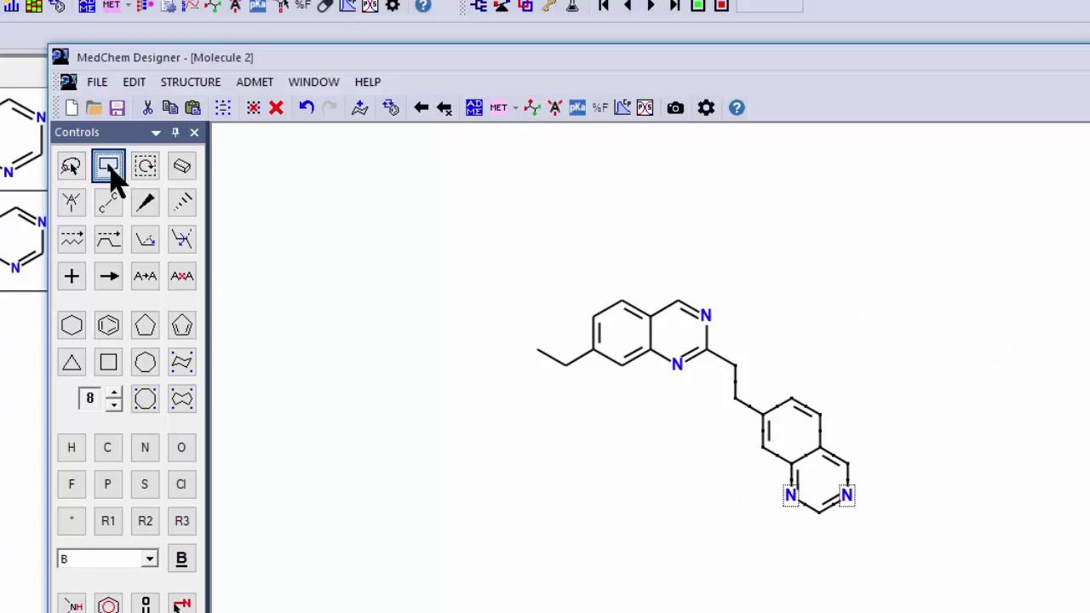
# Select the whole joined molecule and transfer it to ADMET Predictor as a new appended compound, closing MedChem Designer
pyautogui.moveTo(374, 206); pyautogui.dragTo(1089, 612)
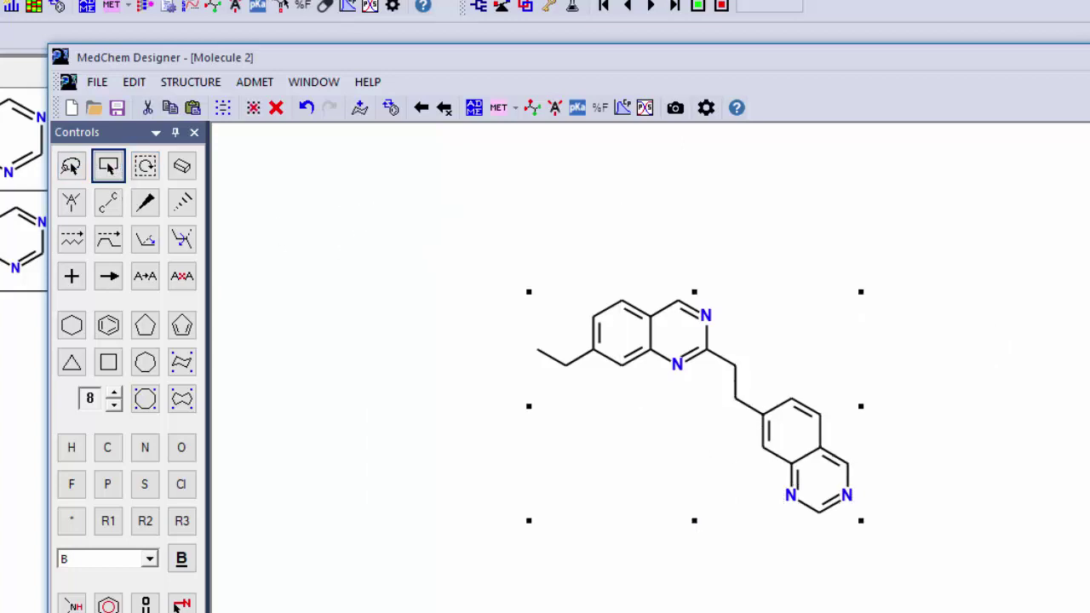
pyautogui.click(446, 111)
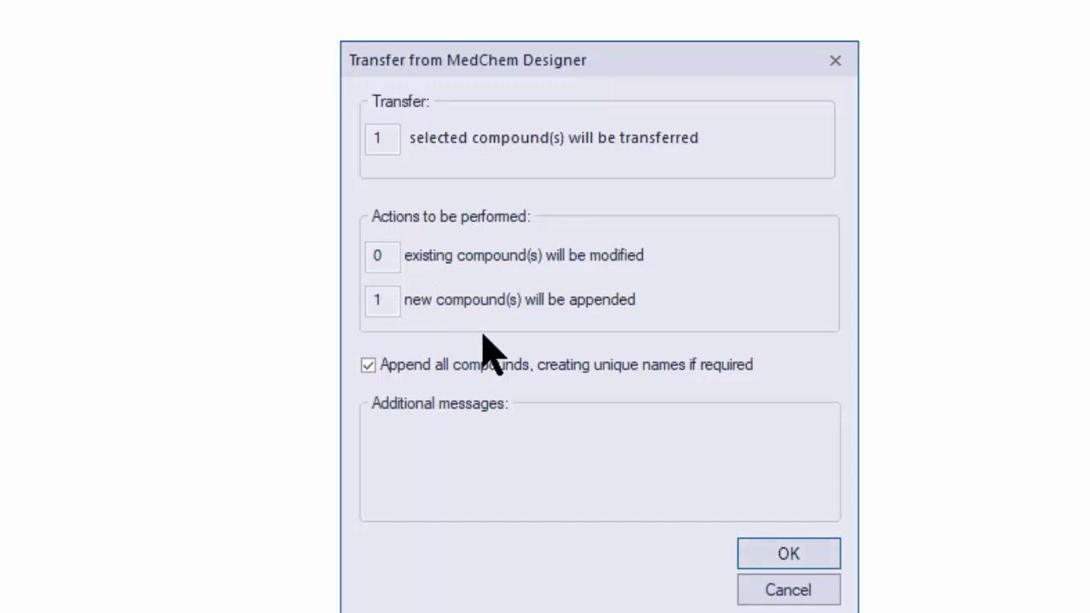
pyautogui.click(751, 558)
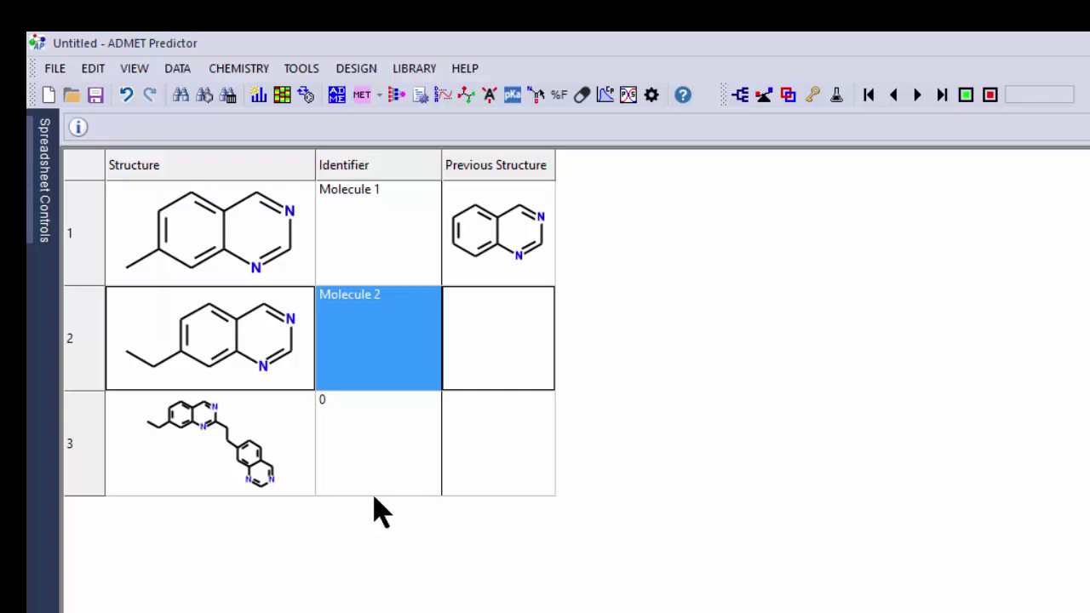
# Rename the identifier of the compound in row 3 to Molecule 3
pyautogui.click(358, 445)
pyautogui.click(358, 446)
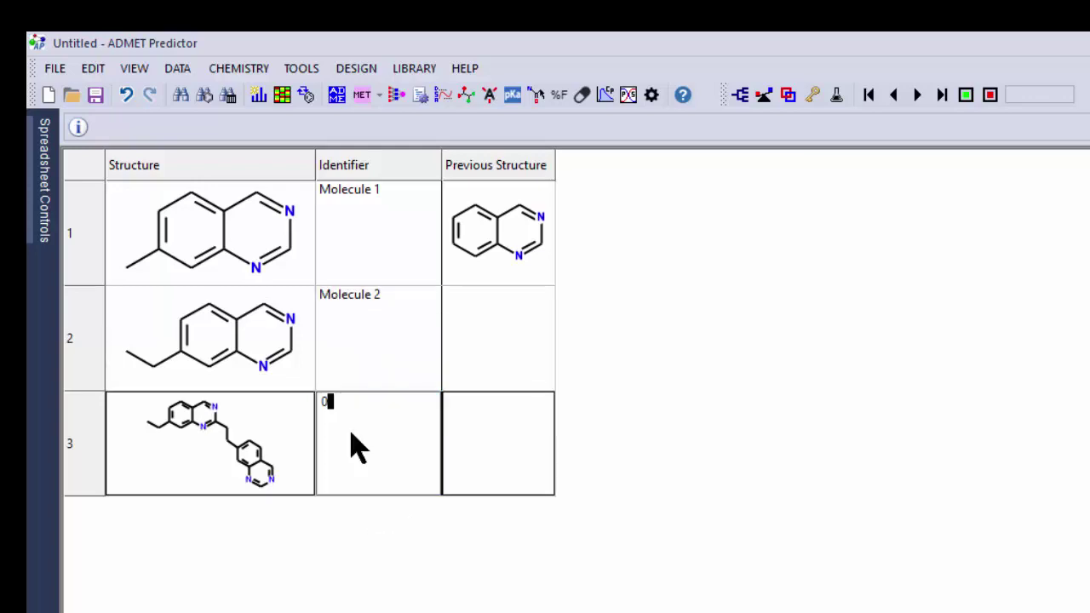
pyautogui.write('Molecule 3')
pyautogui.click(538, 565)
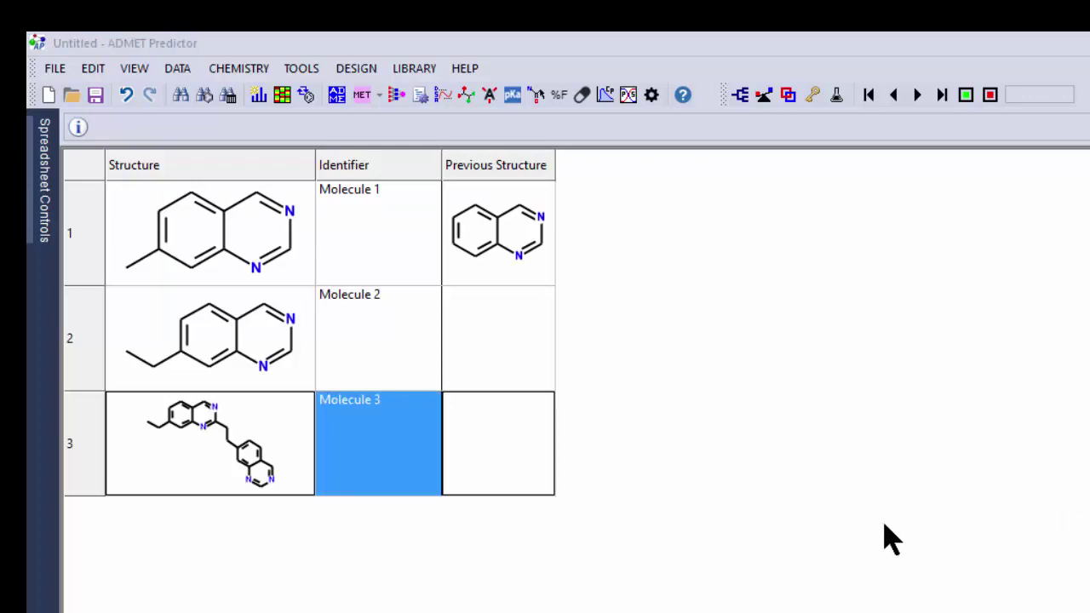
# Open the recent Demo2D.smi file from the Demo folder, discarding the changes to the untitled spreadsheet
pyautogui.click(54, 73)
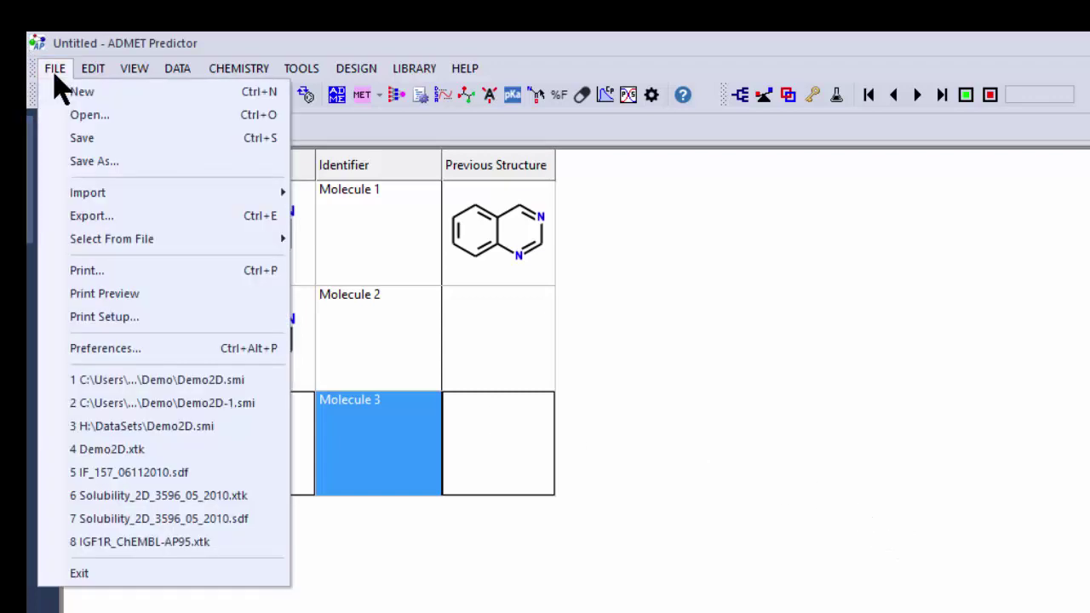
pyautogui.click(128, 380)
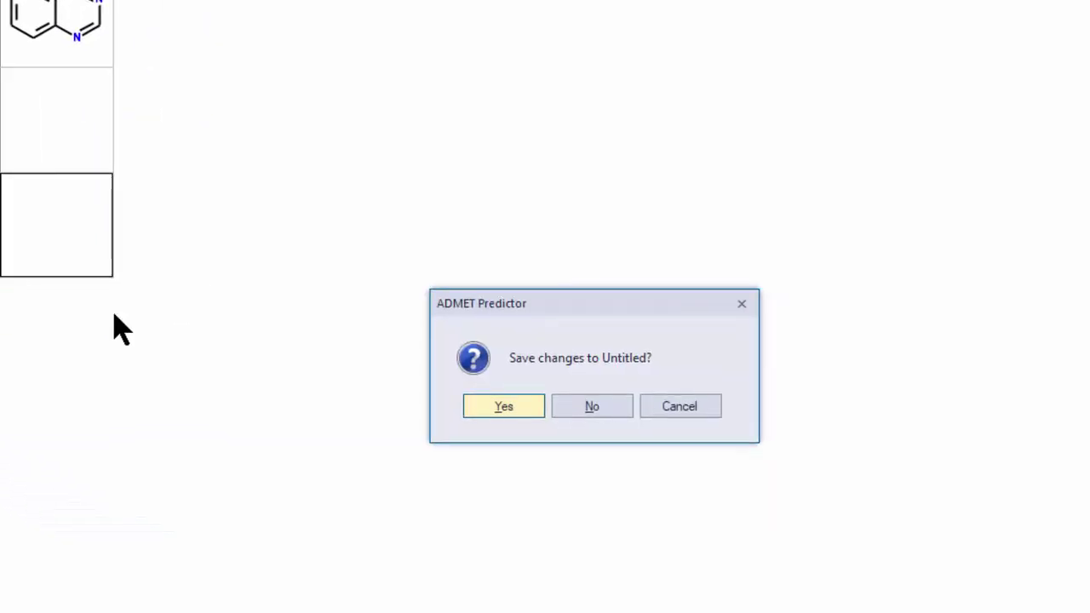
pyautogui.click(610, 412)
pyautogui.click(818, 431)
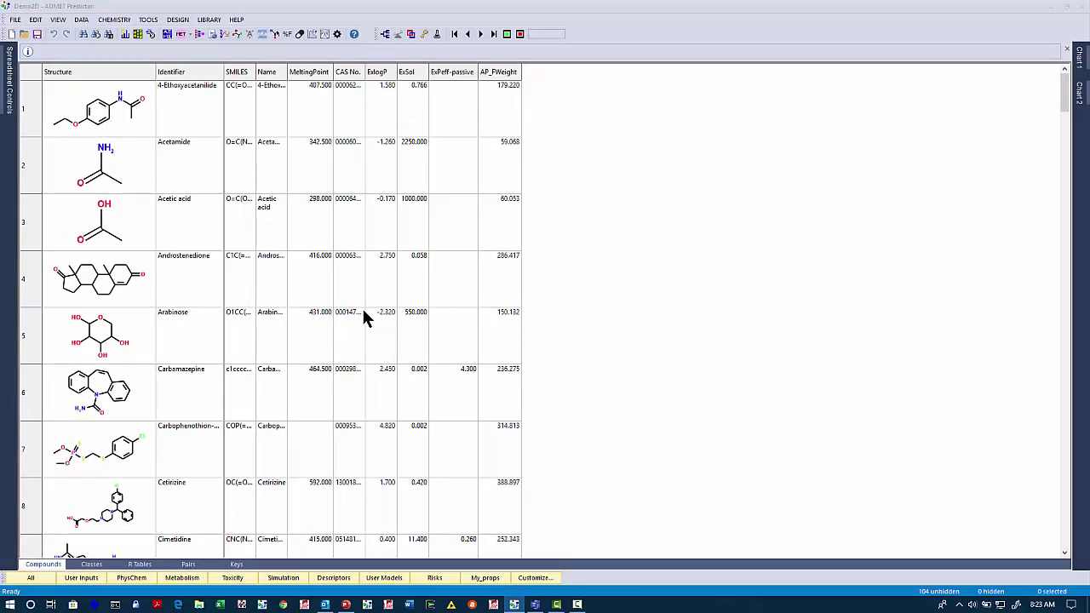
# Find the compounds whose identifier contains "azine", allowing partial matches
pyautogui.hotkey('ctrl', 'f')
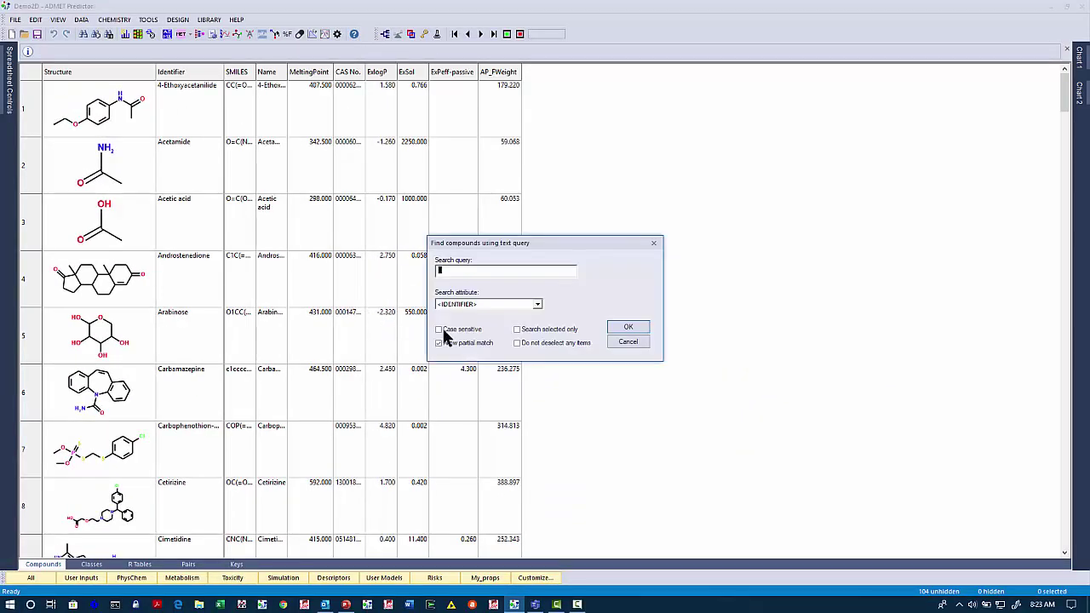
pyautogui.write('azine')
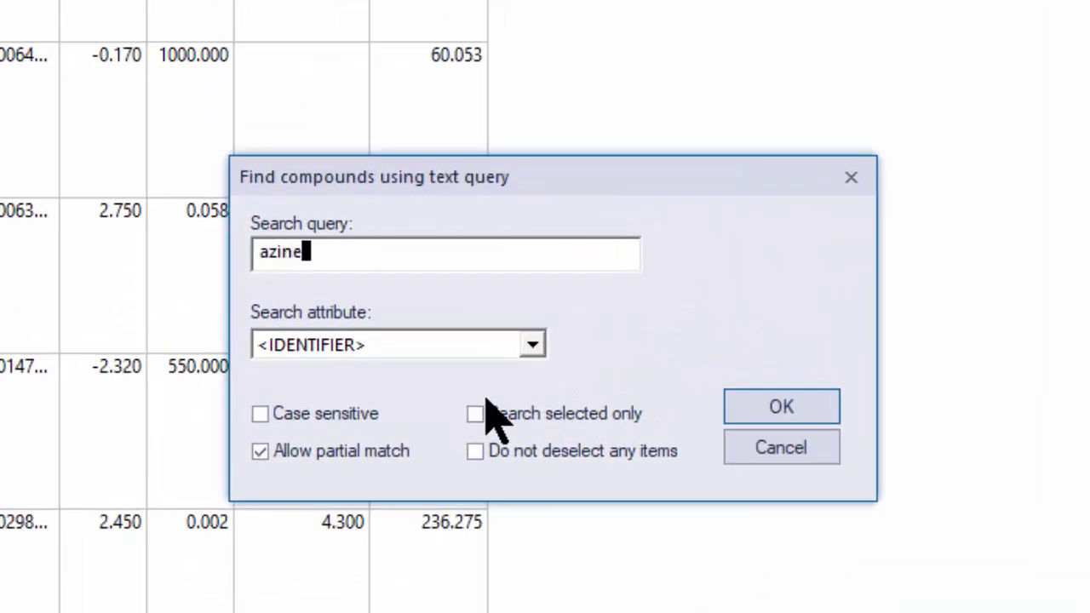
pyautogui.press('Return')
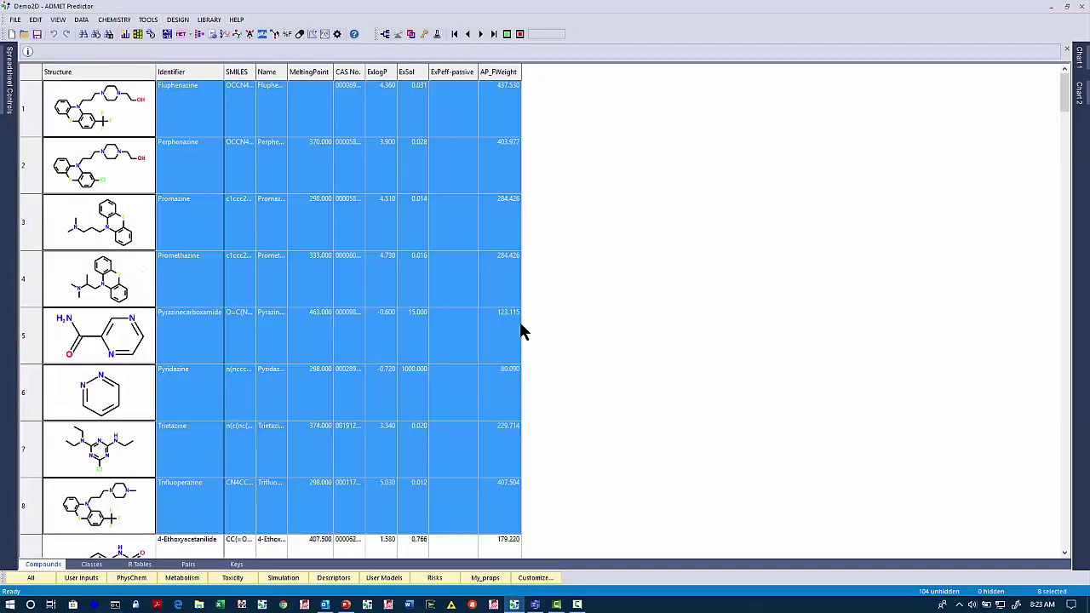
pyautogui.click(138, 351)
pyautogui.keyDown('ctrl'); pyautogui.click(139, 407); pyautogui.keyUp('ctrl')
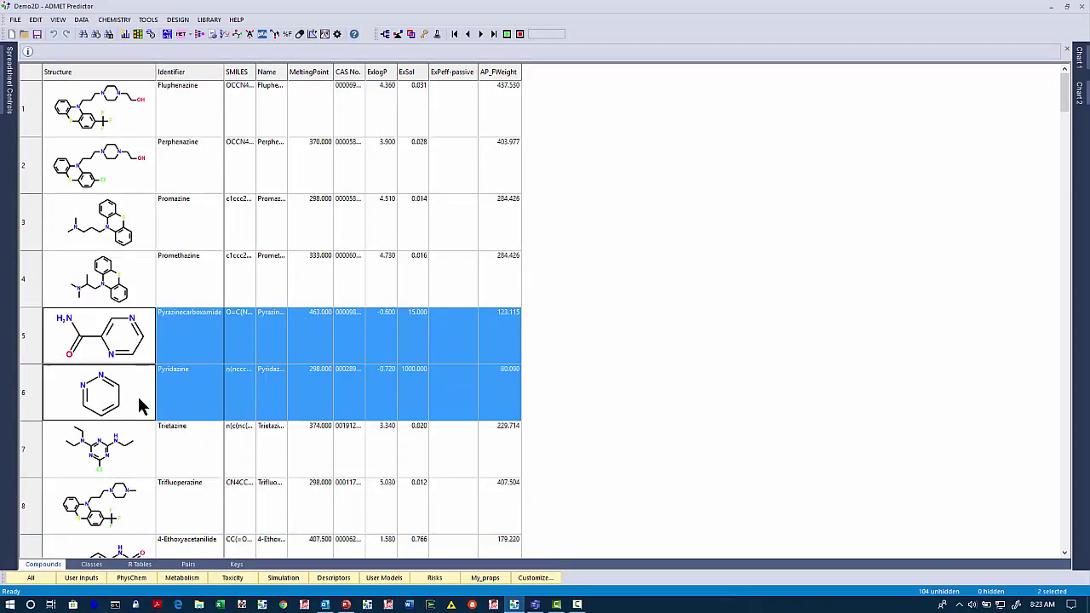
pyautogui.keyDown('ctrl'); pyautogui.click(145, 459); pyautogui.keyUp('ctrl')
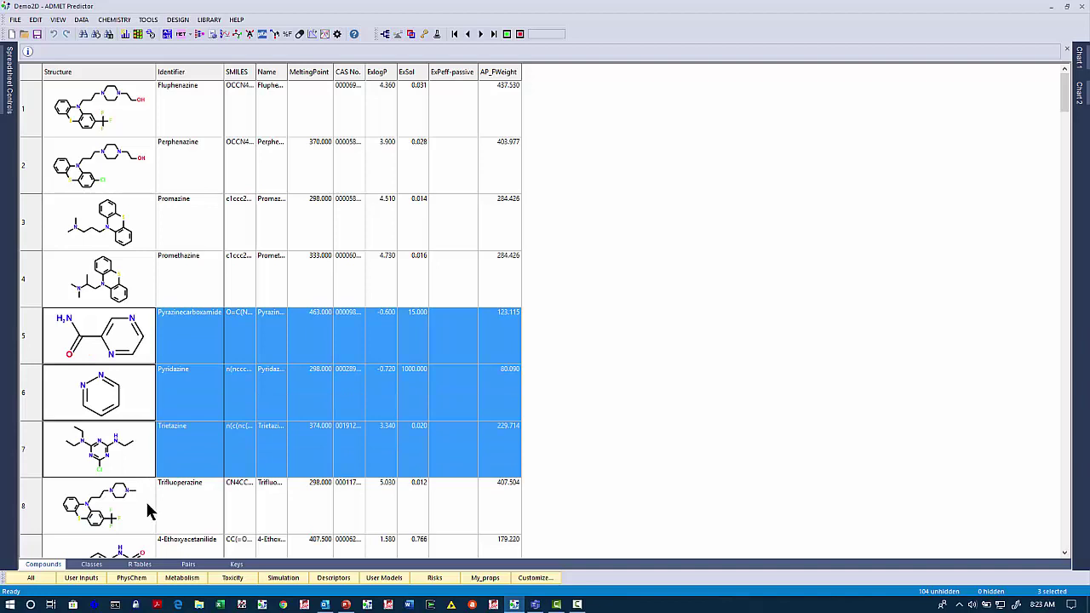
# Select the Trifluoperazine, Promethazine, Promazine, Perphenazine and Fluphenazine rows and open these five compounds in MedChem Designer
pyautogui.click(146, 511)
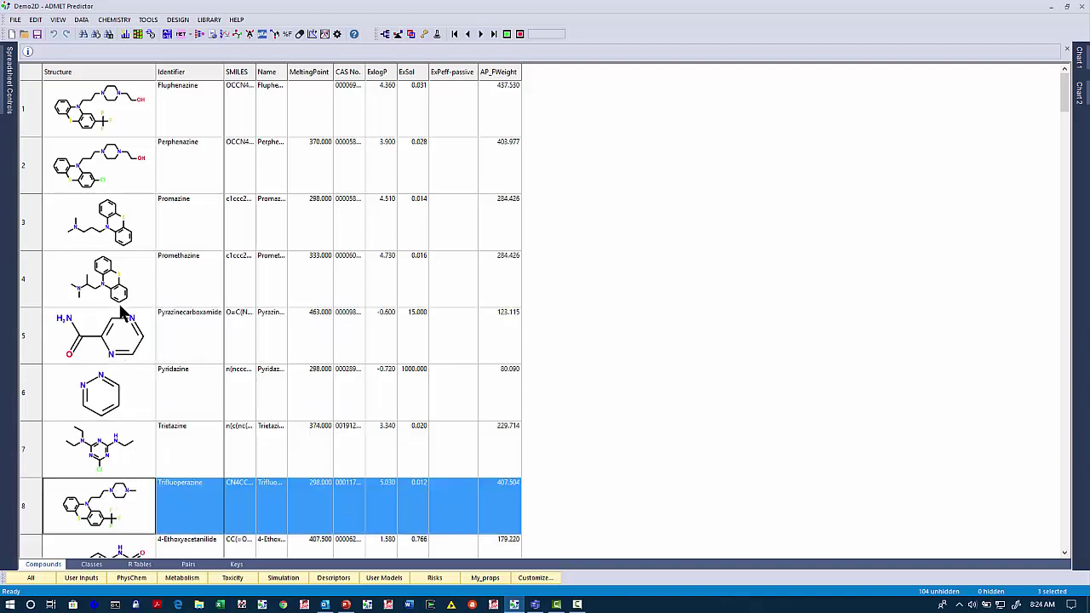
pyautogui.keyDown('ctrl'); pyautogui.click(131, 279); pyautogui.keyUp('ctrl')
pyautogui.keyDown('ctrl'); pyautogui.click(132, 235); pyautogui.keyUp('ctrl')
pyautogui.keyDown('ctrl'); pyautogui.click(131, 162); pyautogui.keyUp('ctrl')
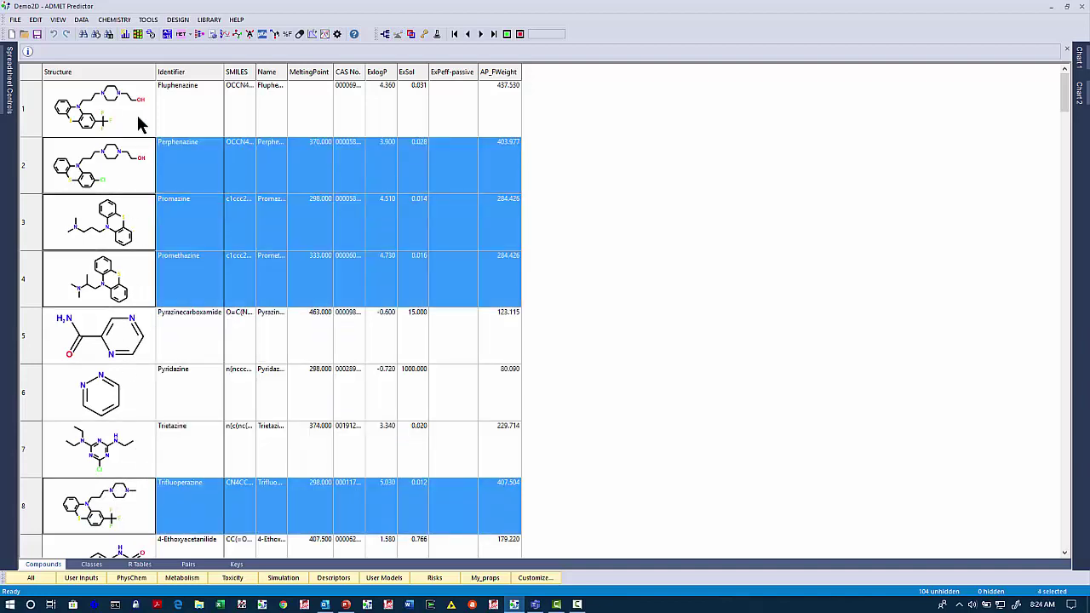
pyautogui.keyDown('ctrl'); pyautogui.click(136, 113); pyautogui.keyUp('ctrl')
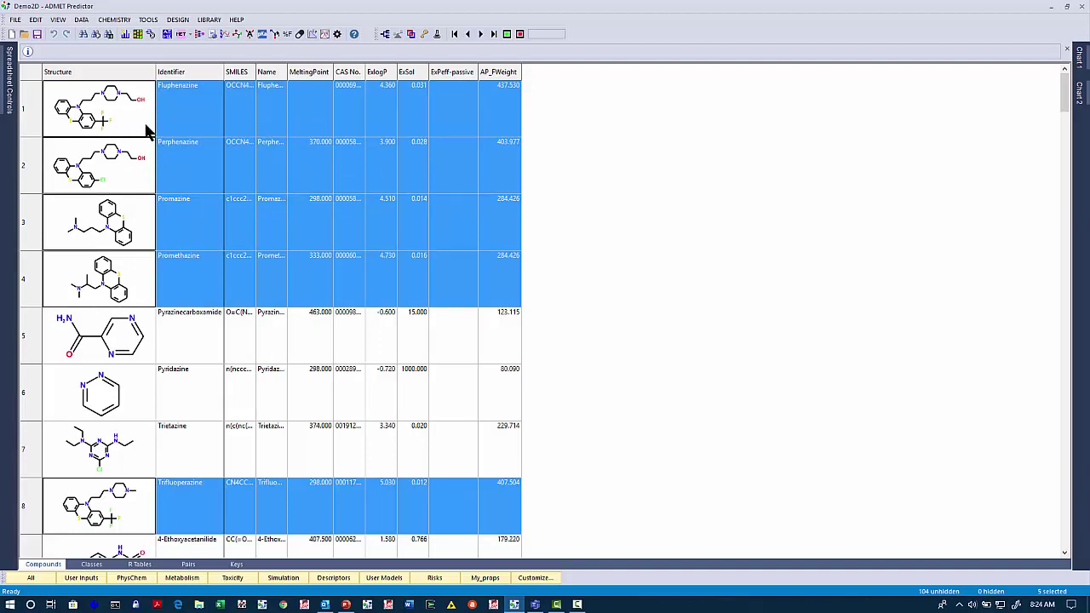
pyautogui.click(274, 36)
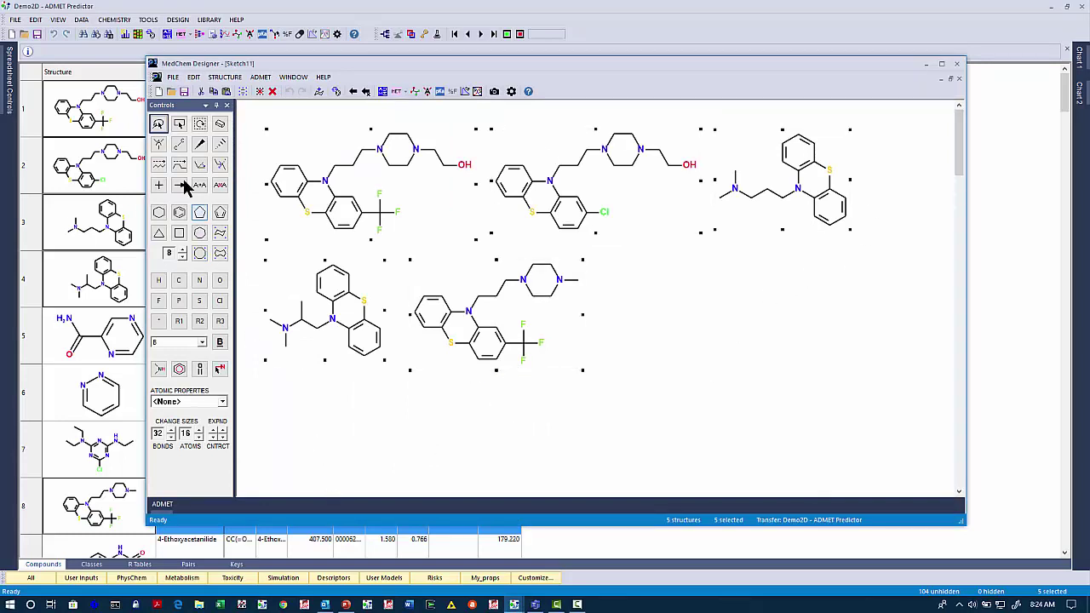
# Rotate the Fluphenazine structure counterclockwise until its fused three-ring system lies horizontal
pyautogui.click(199, 123)
pyautogui.click(272, 187)
pyautogui.moveTo(271, 189); pyautogui.dragTo(284, 232)
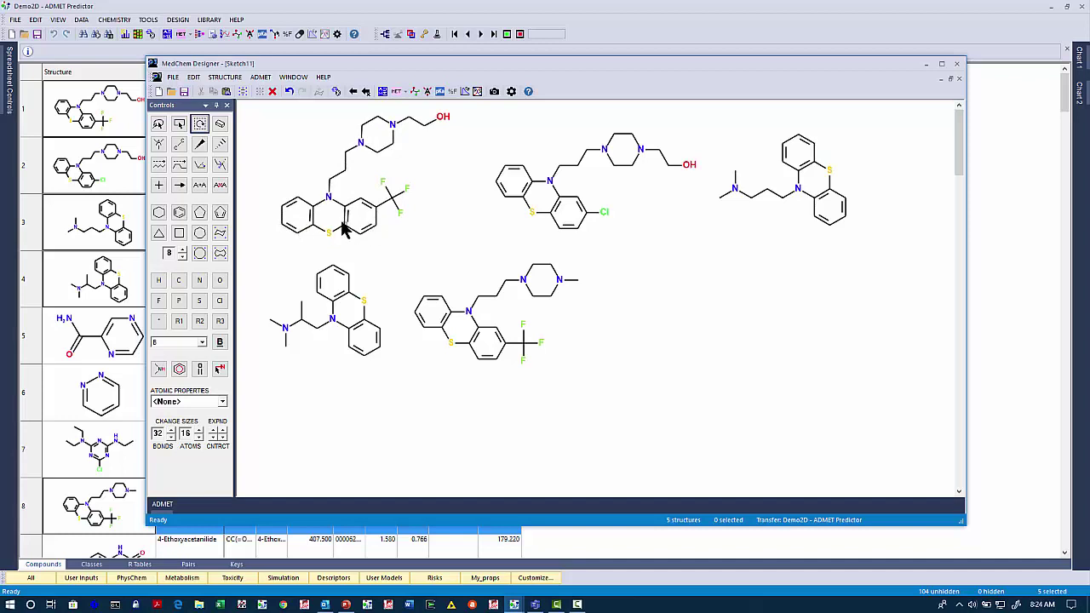
# Box-select all five structures, align them by common scaffold, and transfer them to ADMET Predictor as new appended compounds, closing MedChem Designer
pyautogui.click(178, 124)
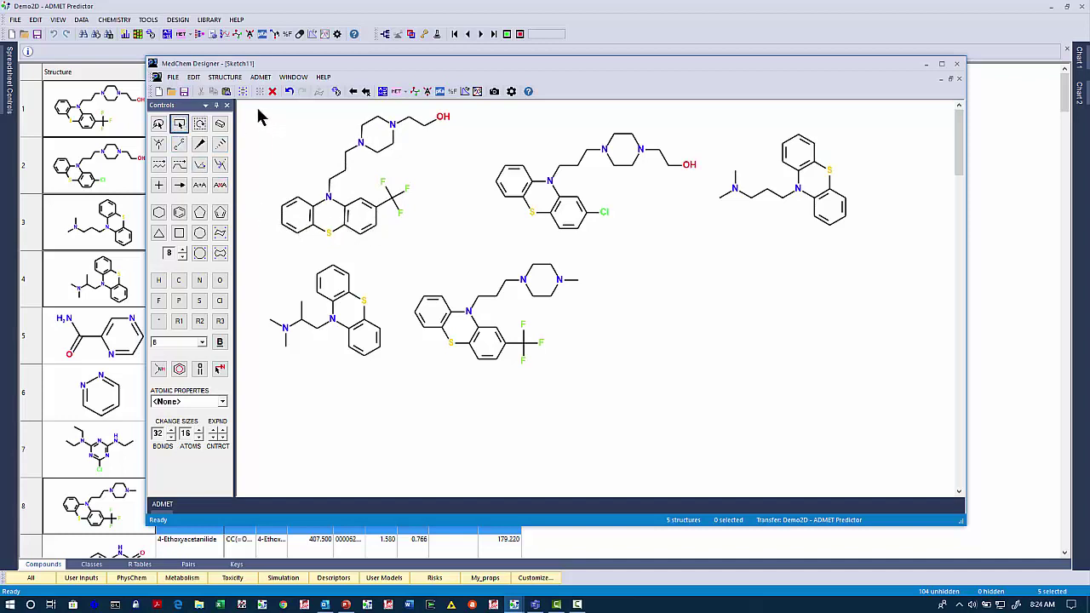
pyautogui.moveTo(254, 106); pyautogui.dragTo(929, 466)
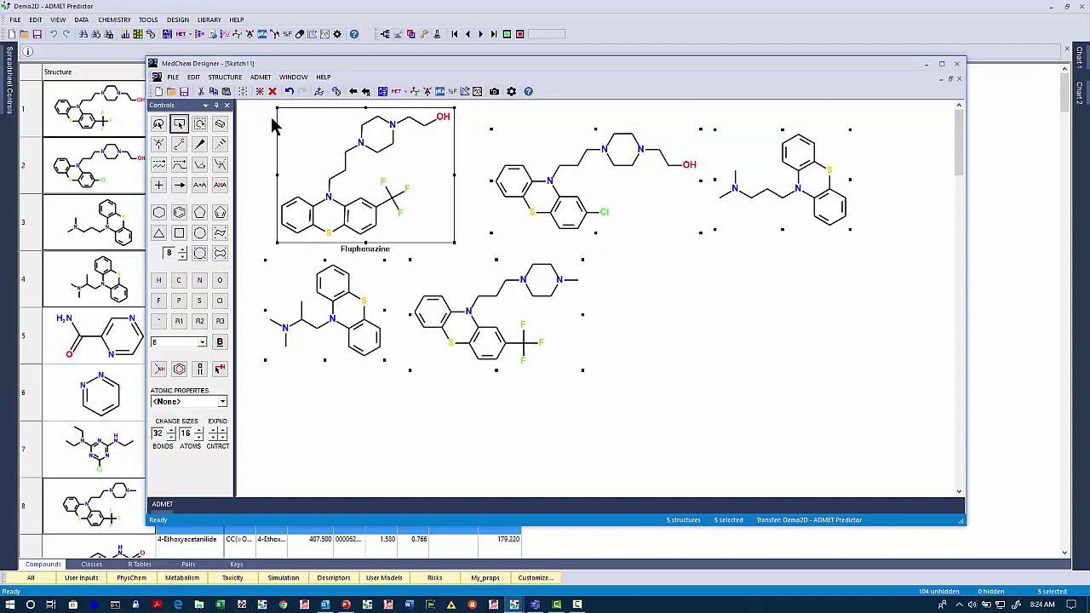
pyautogui.click(224, 78)
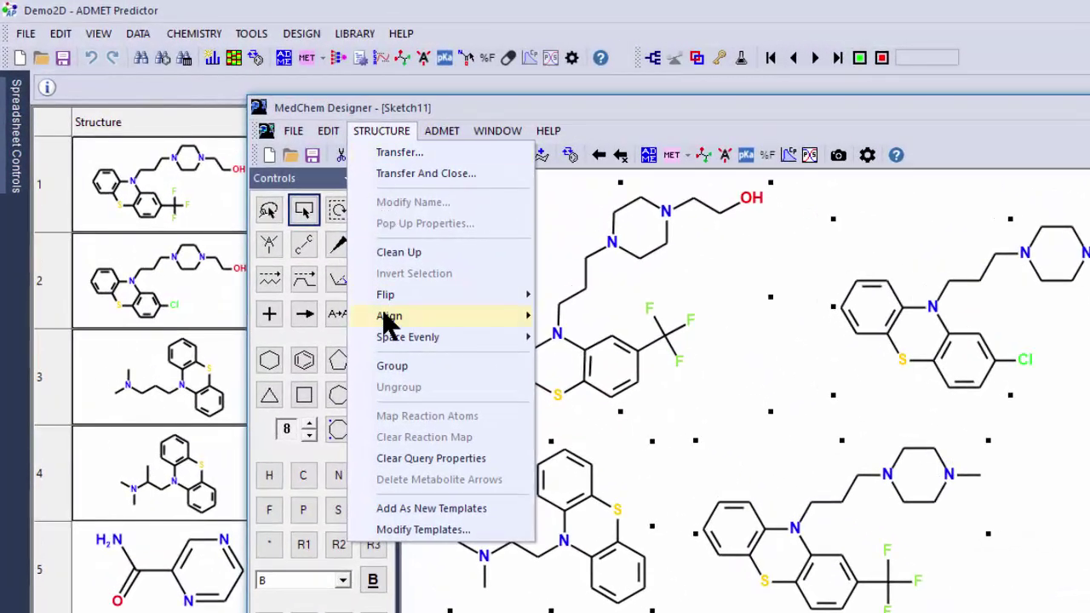
pyautogui.moveTo(383, 313)
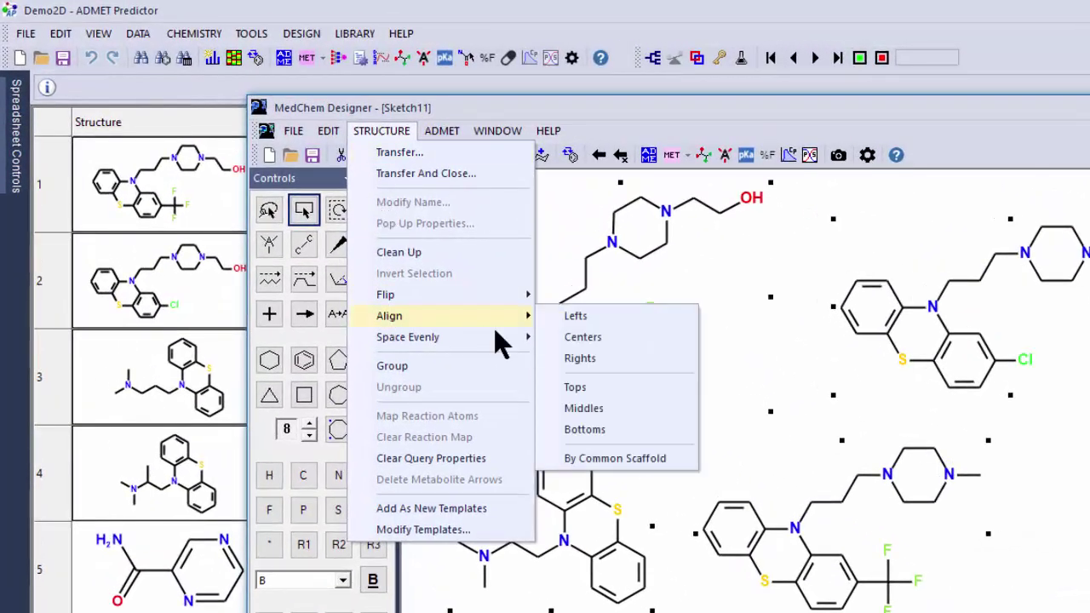
pyautogui.click(606, 461)
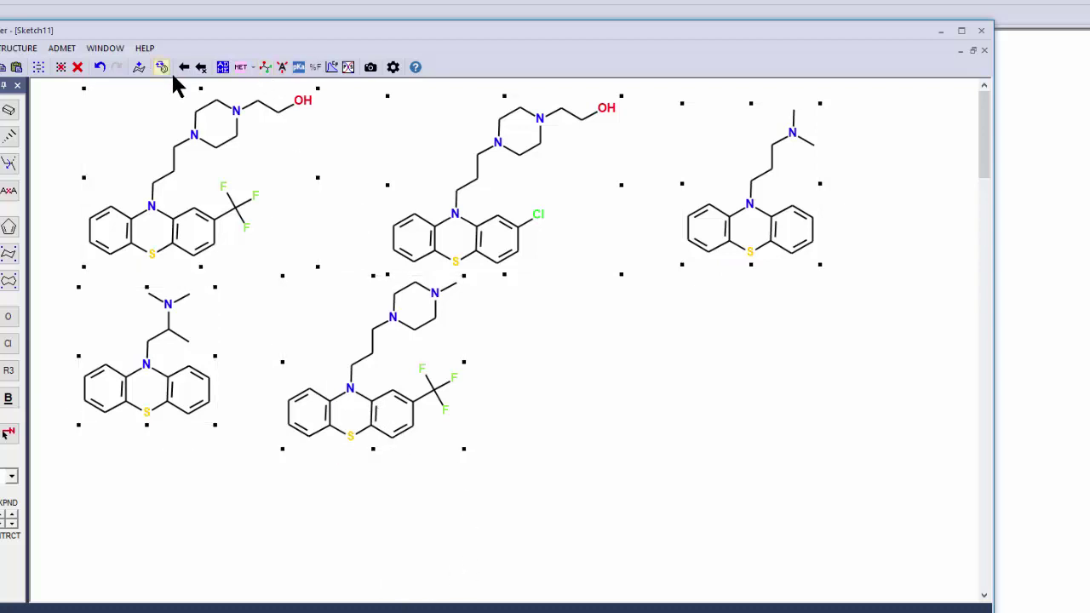
pyautogui.click(202, 67)
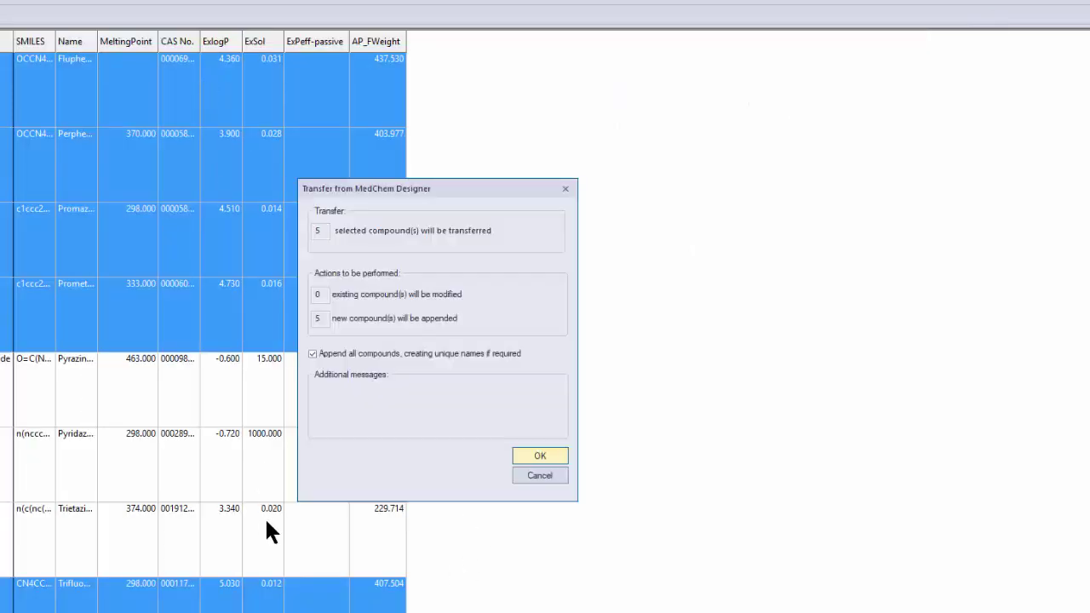
pyautogui.click(546, 454)
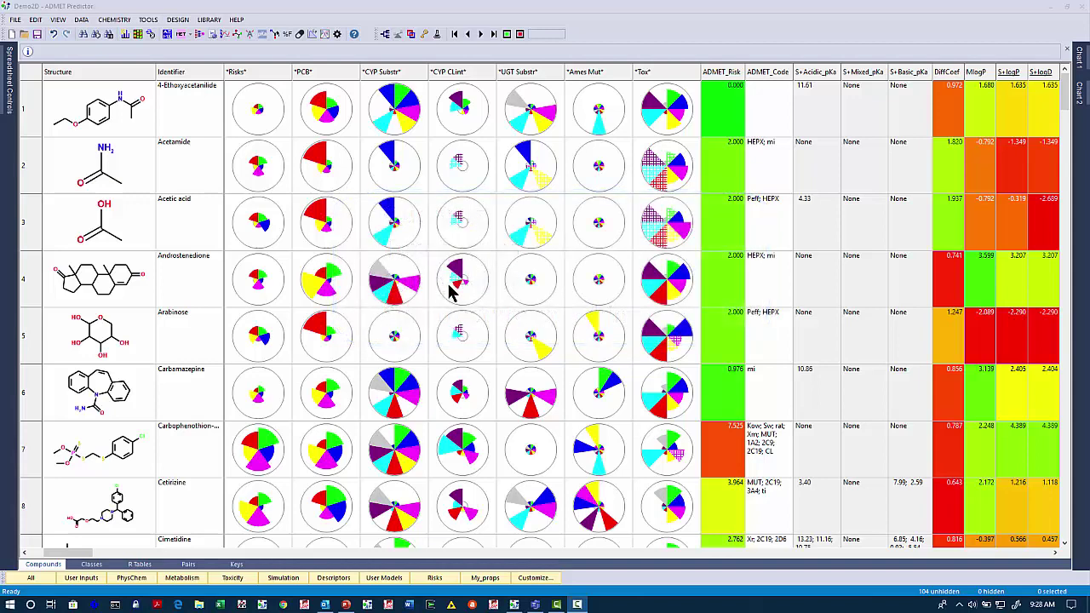
# Start a text search for compounds and set the search query to "erone"
pyautogui.click(35, 20)
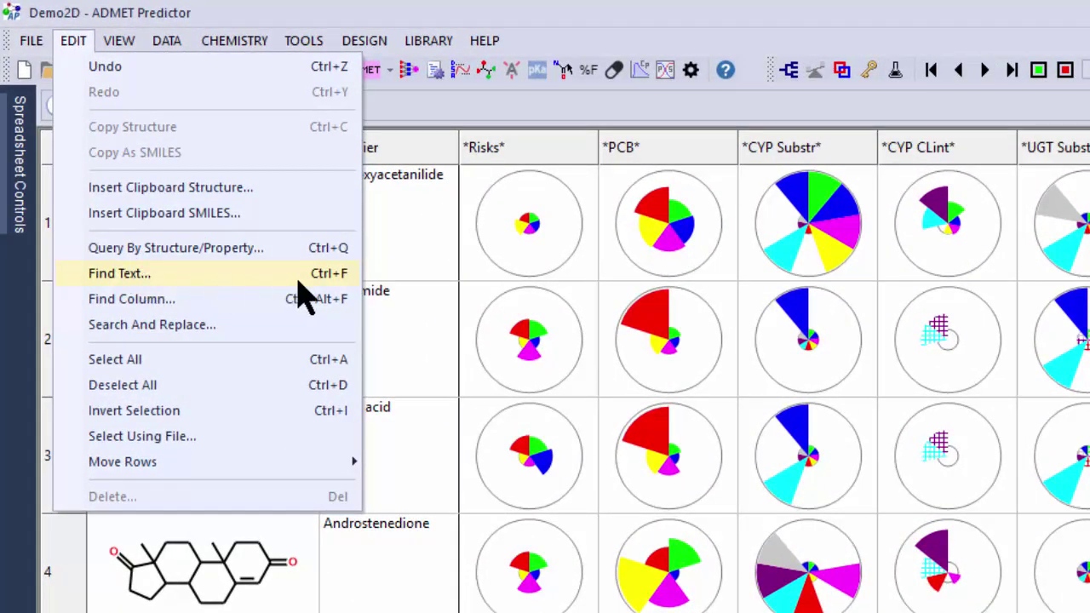
pyautogui.click(298, 276)
pyautogui.write('azine')
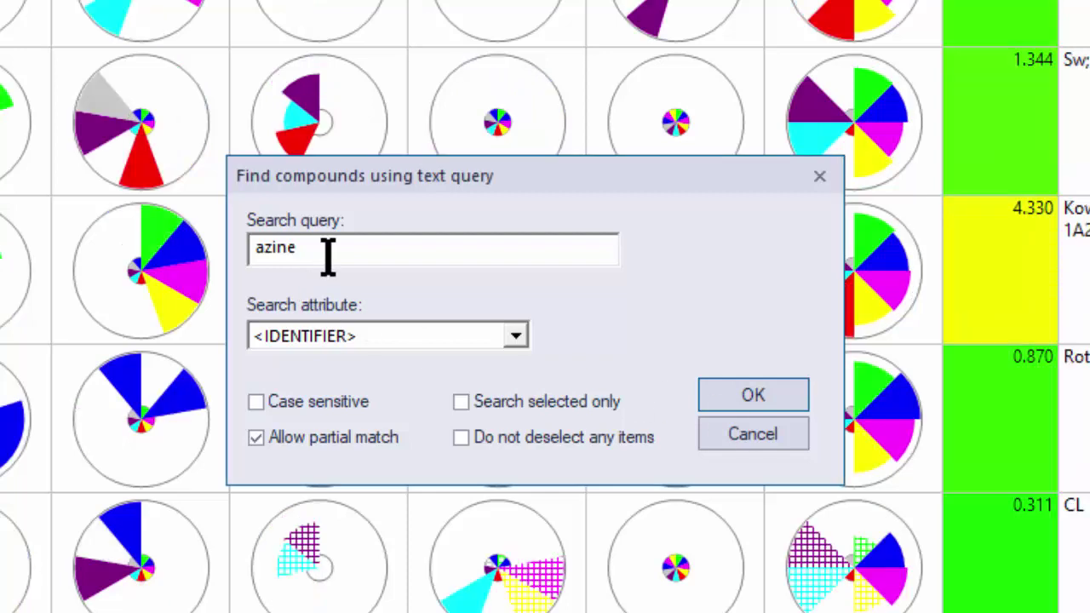
pyautogui.moveTo(329, 251); pyautogui.dragTo(250, 246)
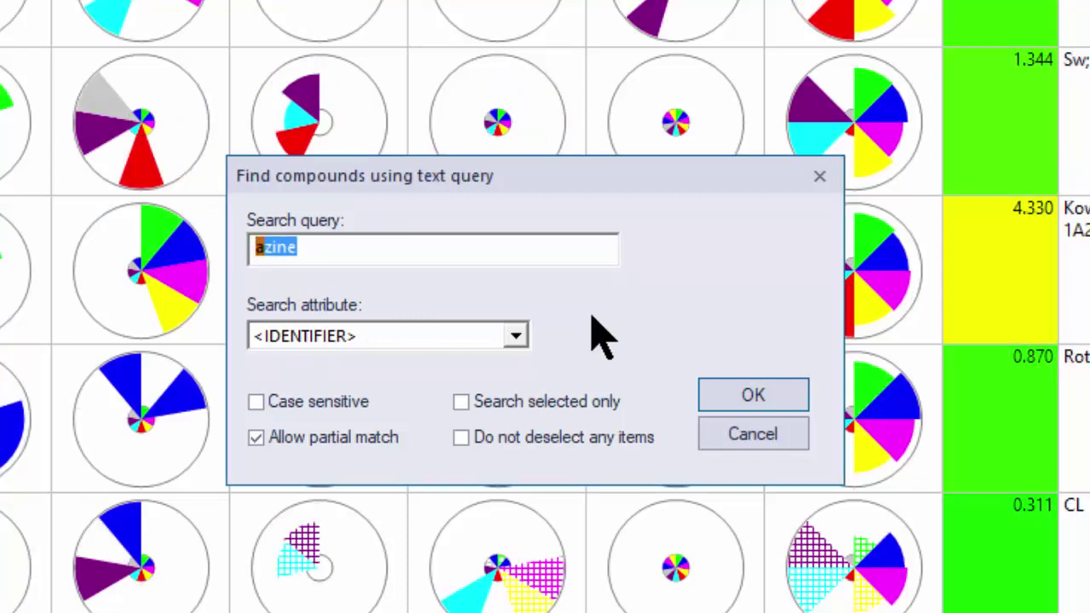
pyautogui.write('erone')
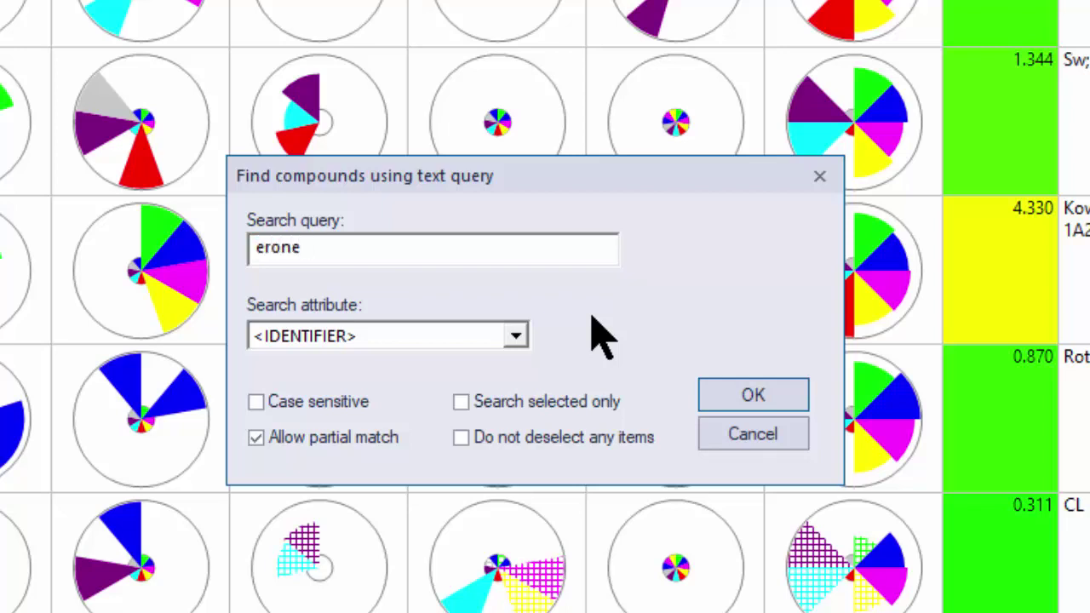
# Set the search attribute to <IDENTIFIER>, keep partial matches allowed, and run the "erone" search
pyautogui.click(515, 337)
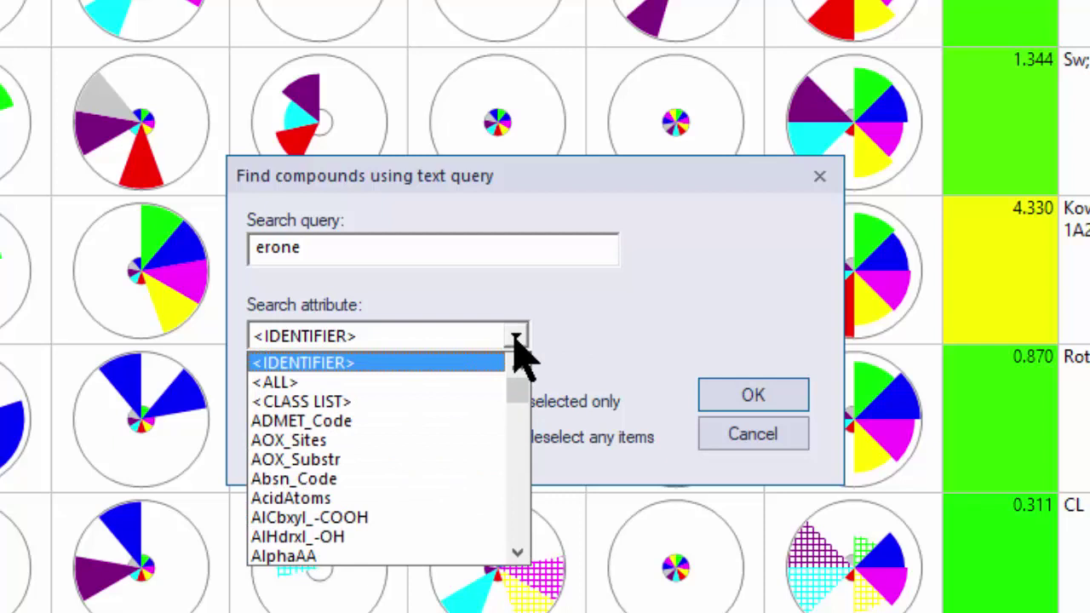
pyautogui.scroll(-2, 462, 418)
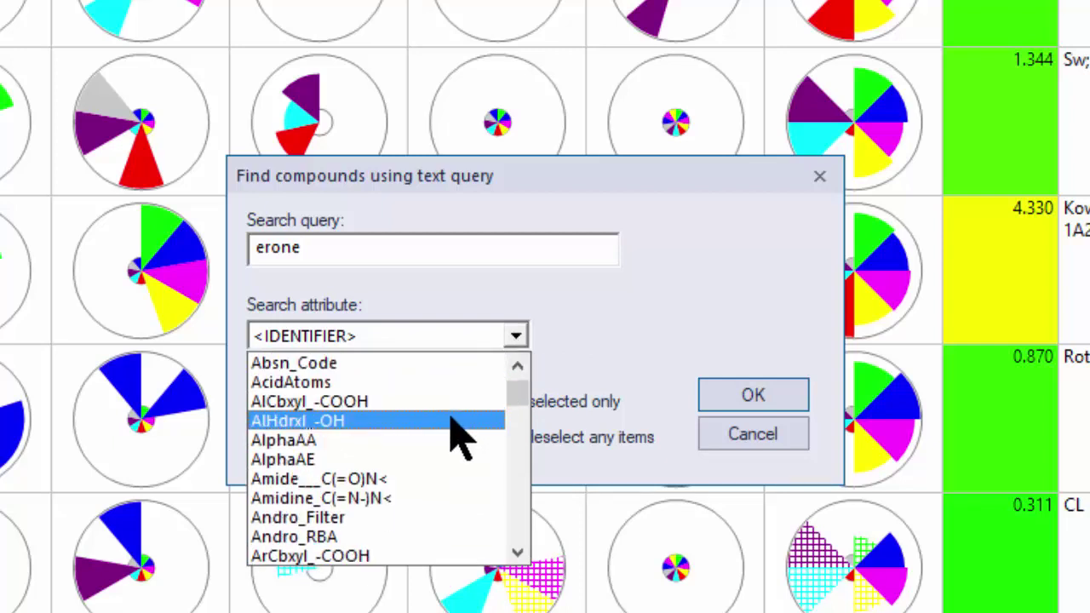
pyautogui.scroll(-1, 460, 434)
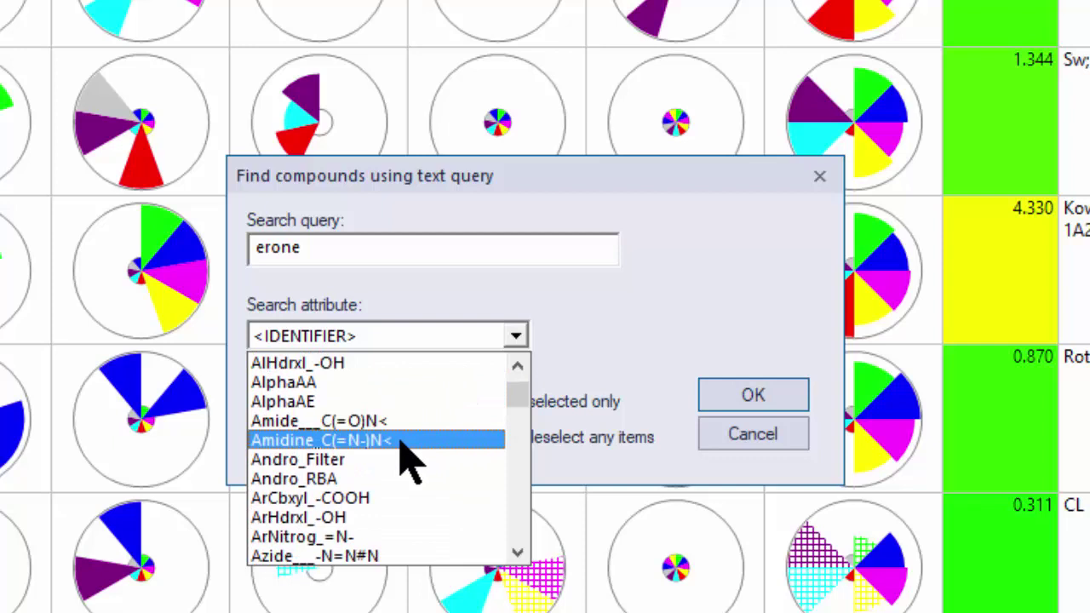
pyautogui.scroll(-3, 409, 460)
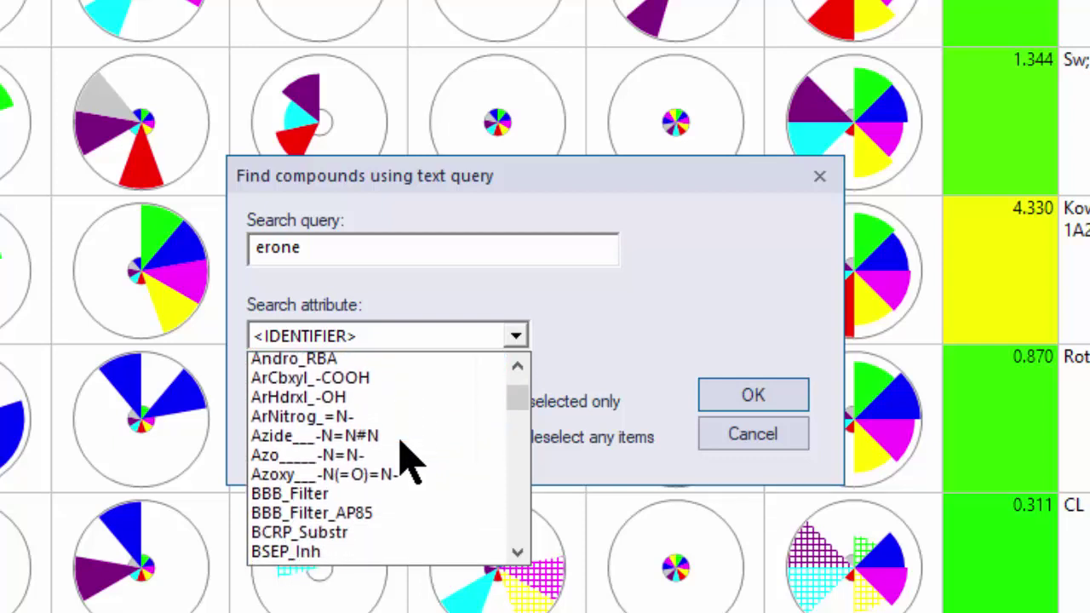
pyautogui.scroll(-2, 407, 460)
pyautogui.scroll(8, 402, 463)
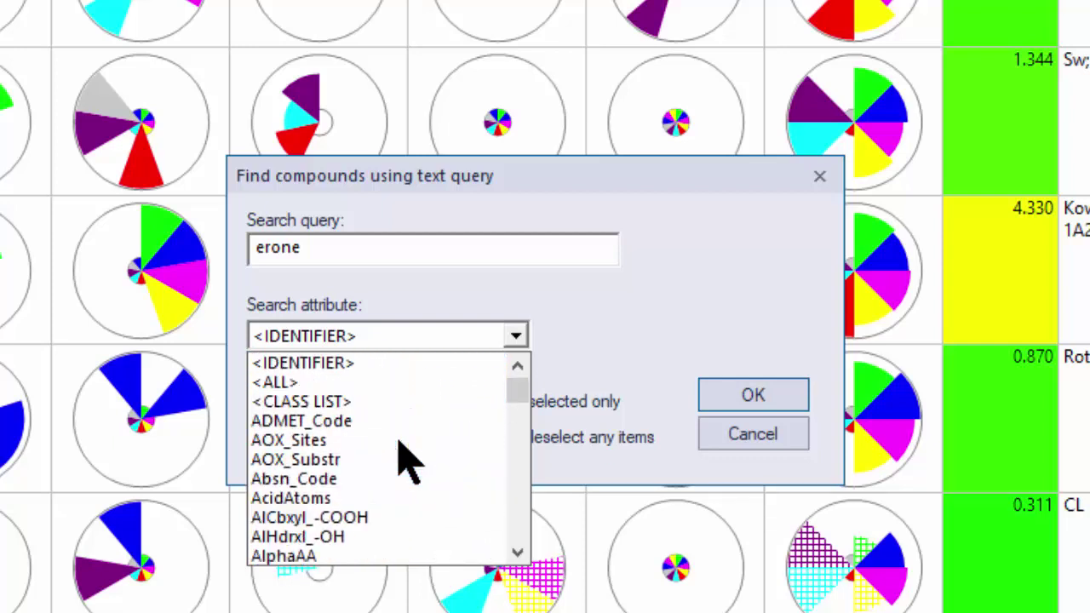
pyautogui.click(356, 362)
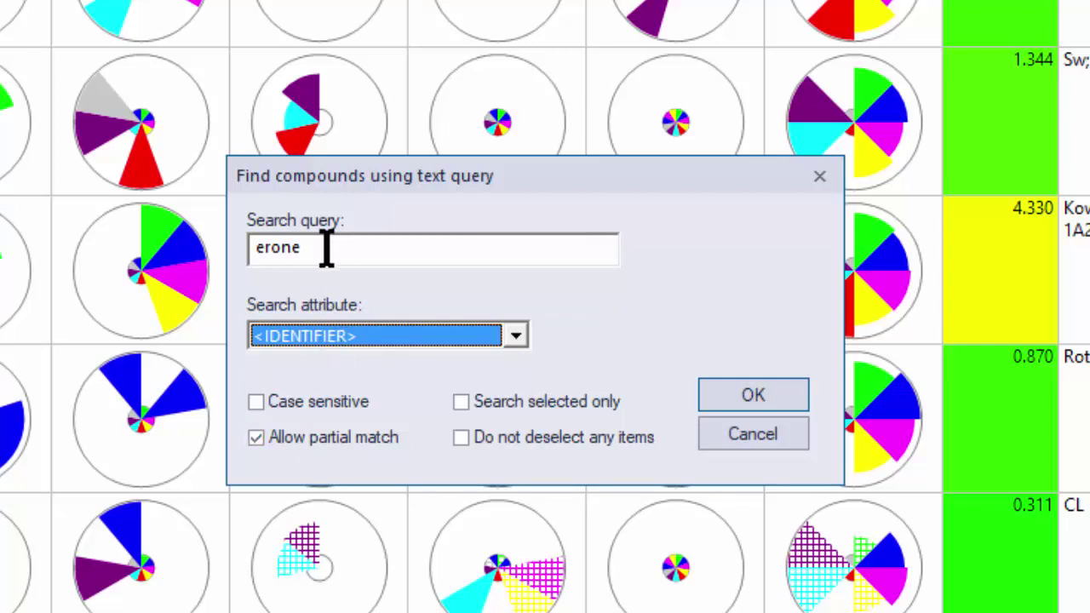
pyautogui.click(306, 440)
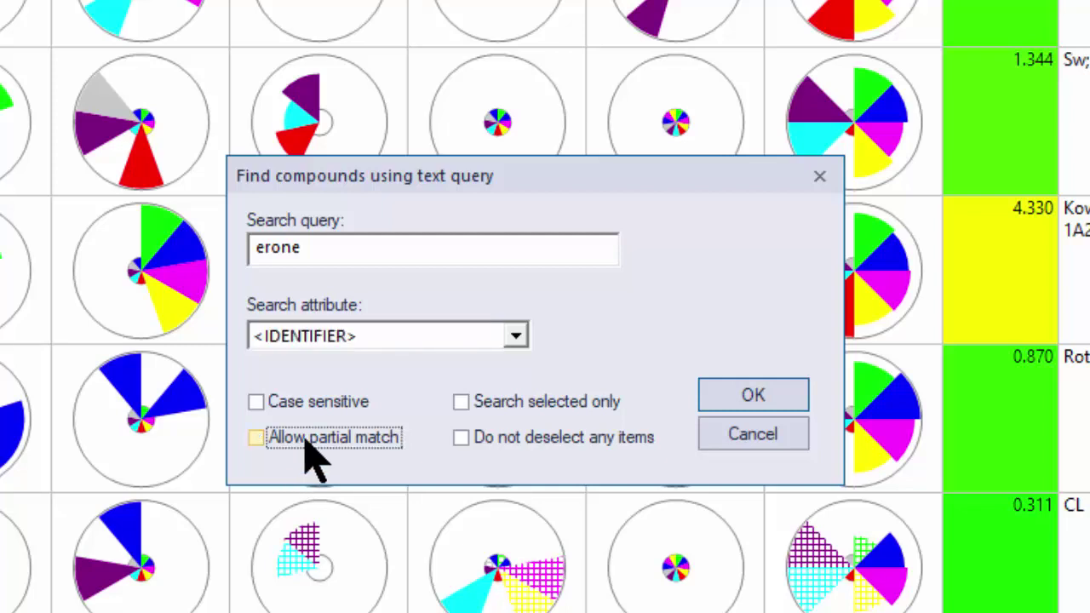
pyautogui.click(306, 443)
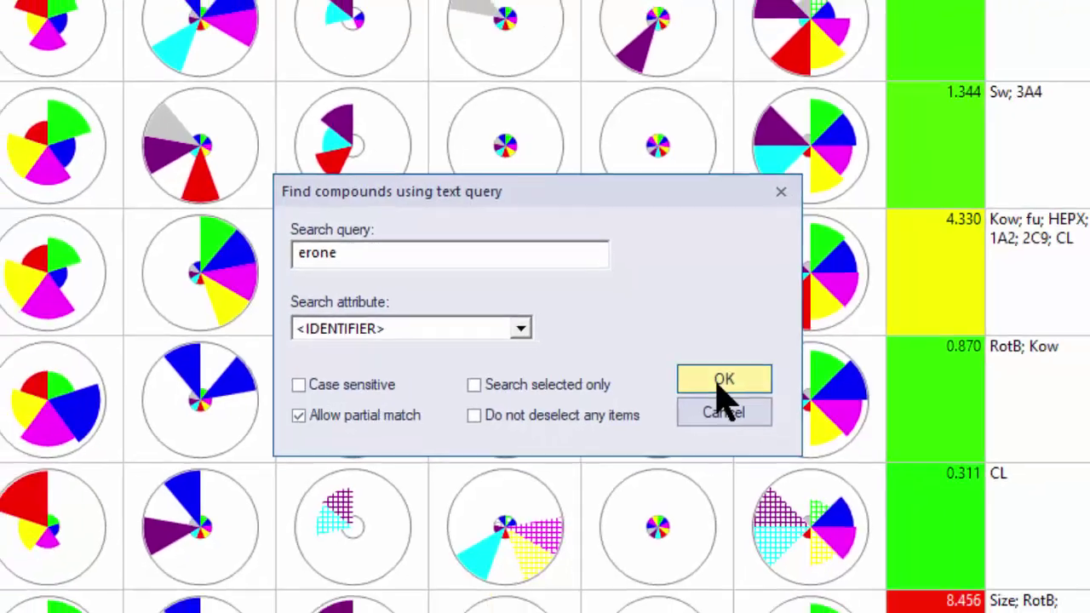
pyautogui.click(748, 398)
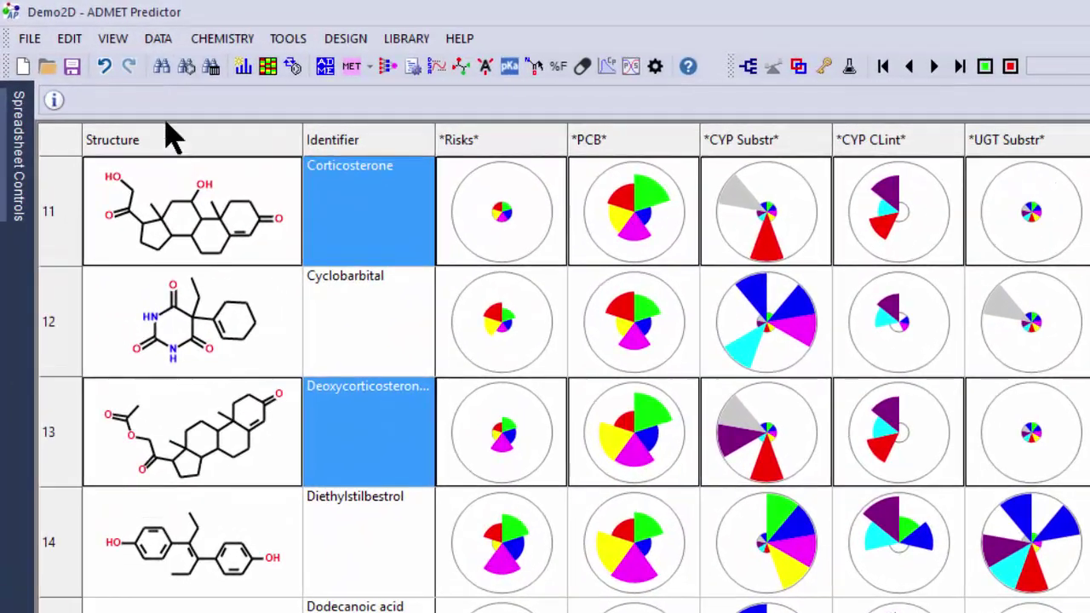
# Hide all unselected compounds and widen the Identifier column to fit the full compound names
pyautogui.click(111, 39)
pyautogui.moveTo(143, 67)
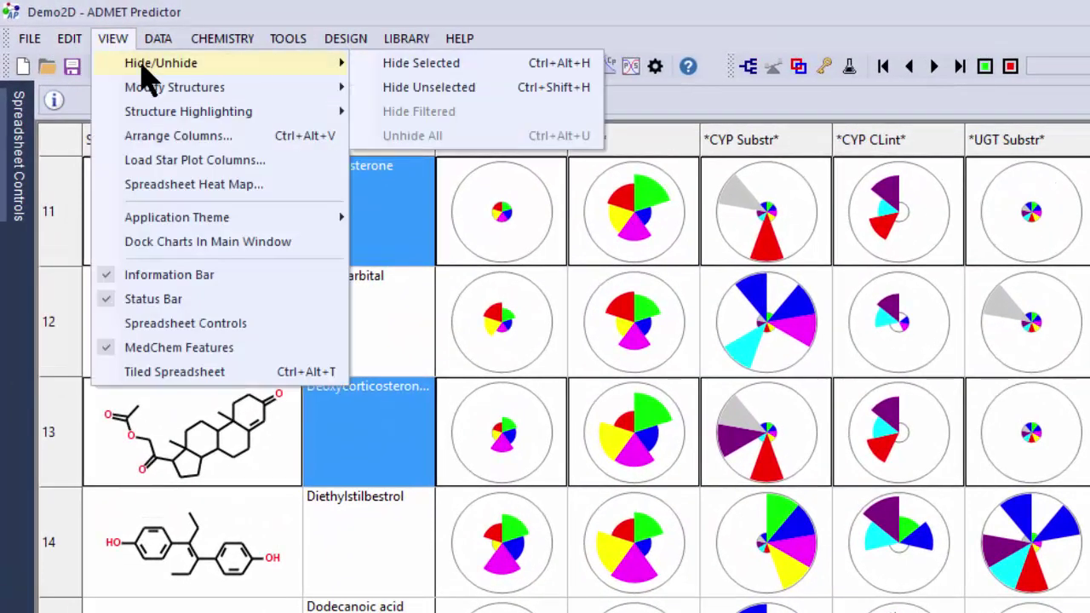
pyautogui.click(407, 87)
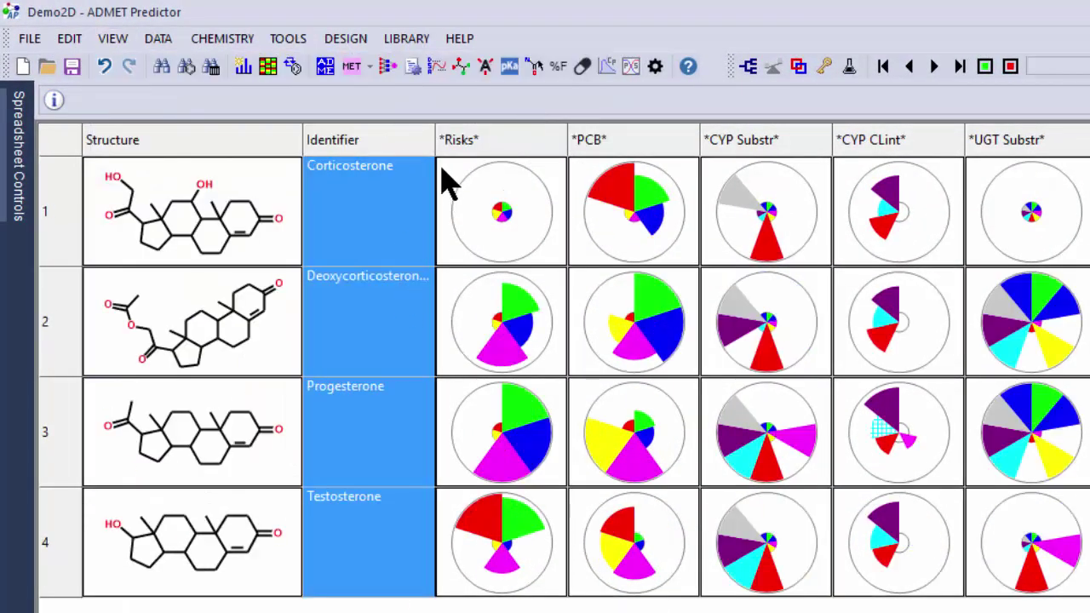
pyautogui.moveTo(435, 147); pyautogui.dragTo(556, 141)
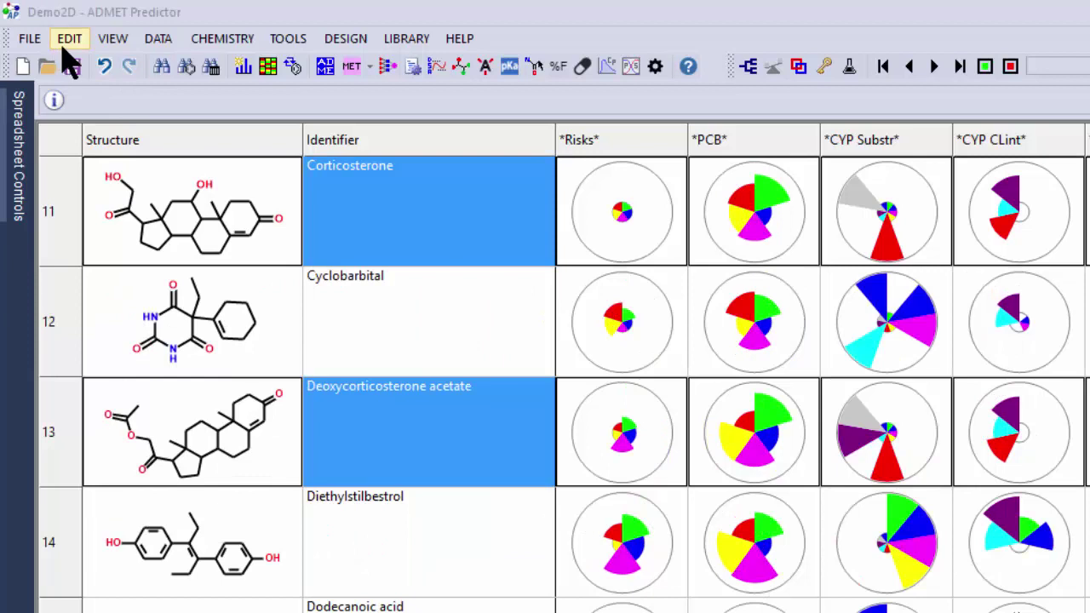
# Open the structure/property query, display it as text, and clear the existing pyrazine ring query
pyautogui.click(64, 42)
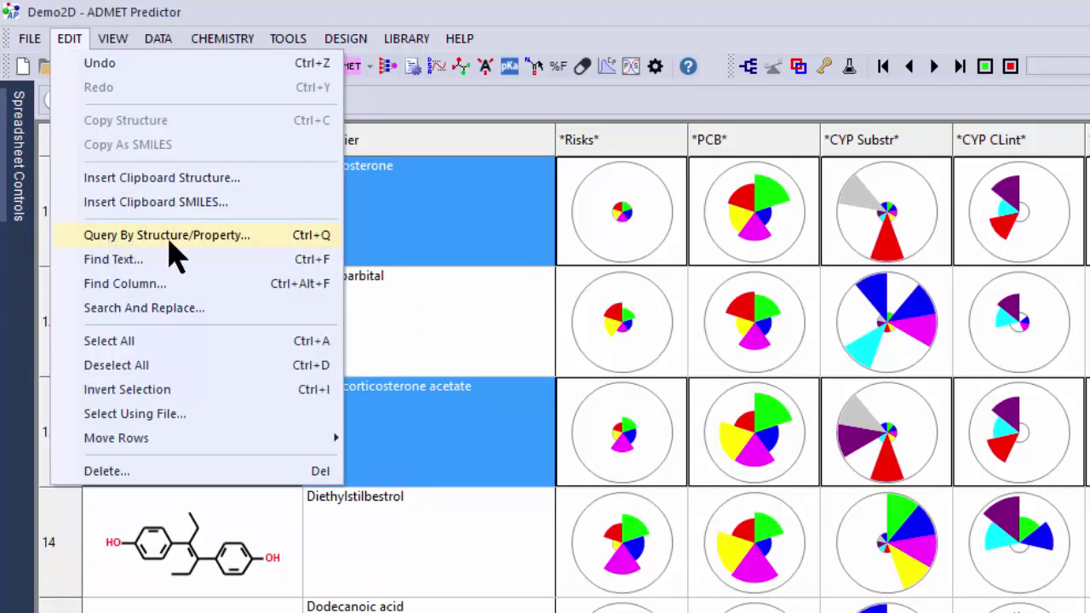
pyautogui.click(310, 239)
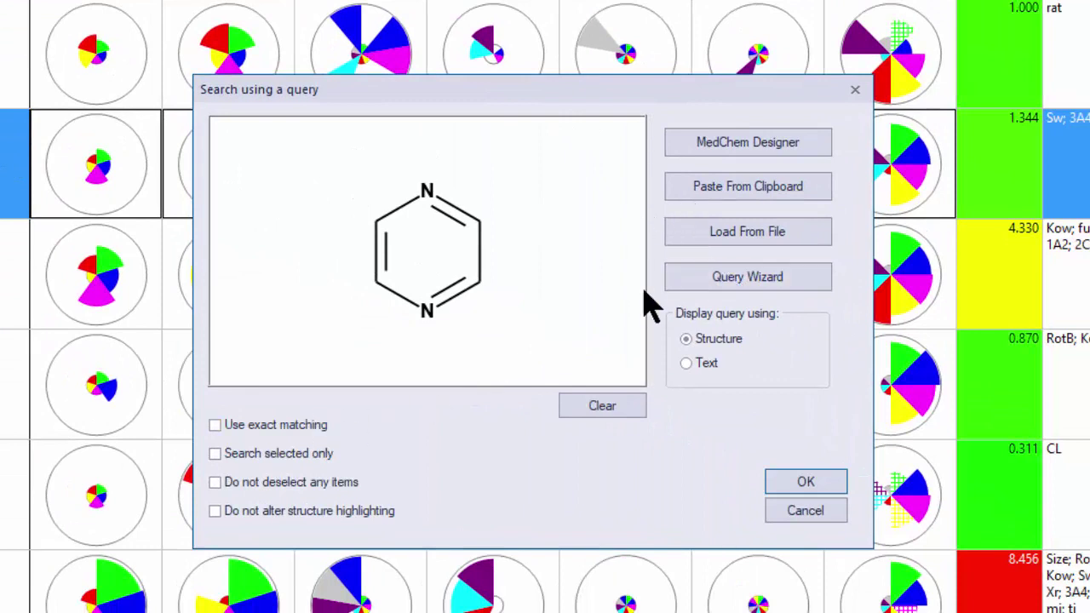
pyautogui.click(700, 363)
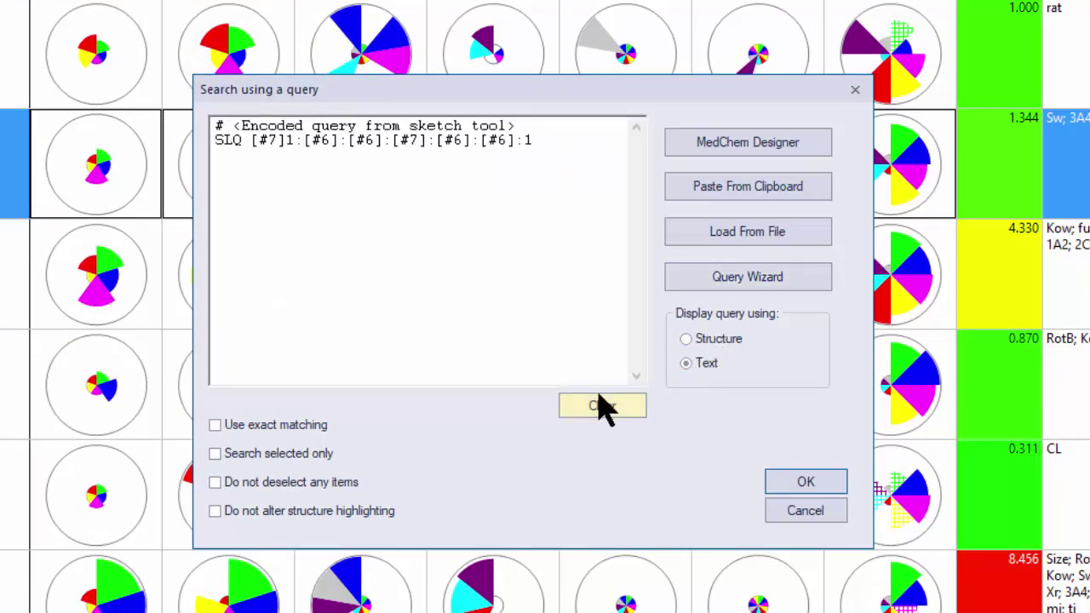
pyautogui.click(600, 408)
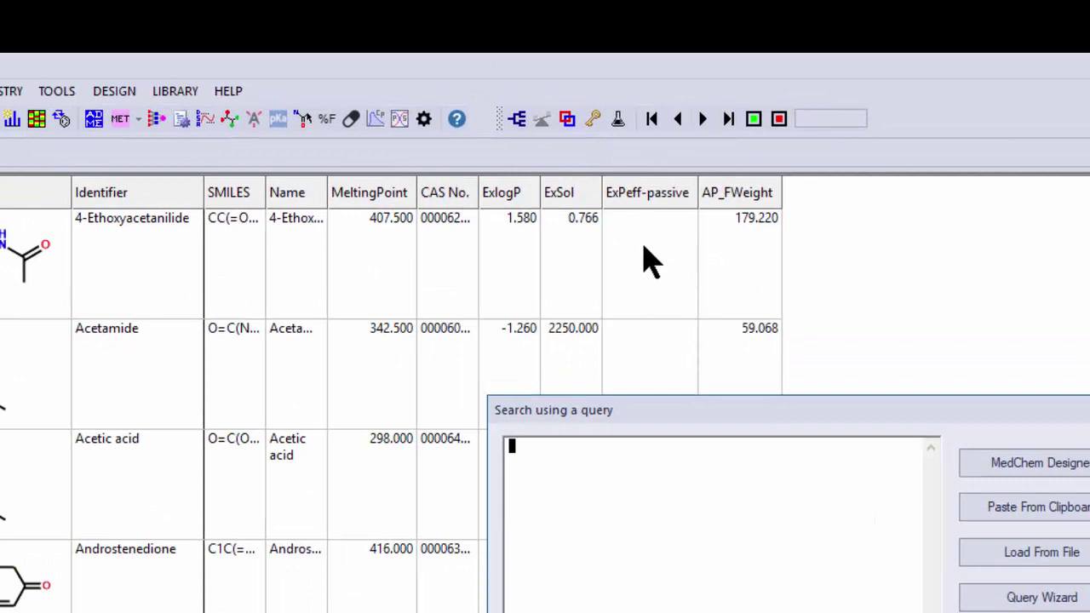
# Enter the text query "ExPeff-passive = M" and close the query dialog without running it
pyautogui.write('ExPeff ')
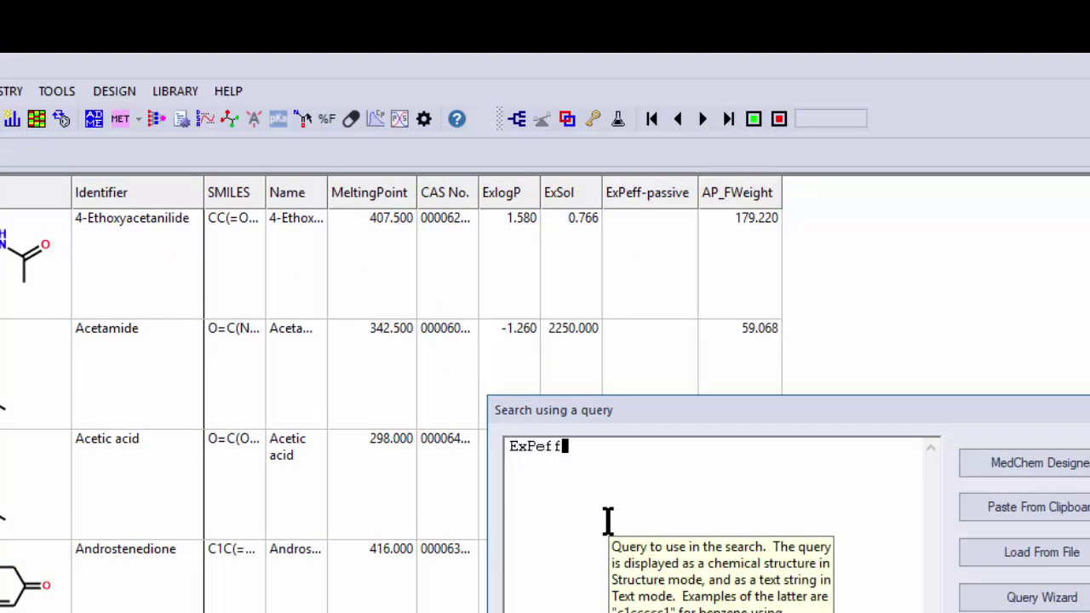
pyautogui.write('-passive')
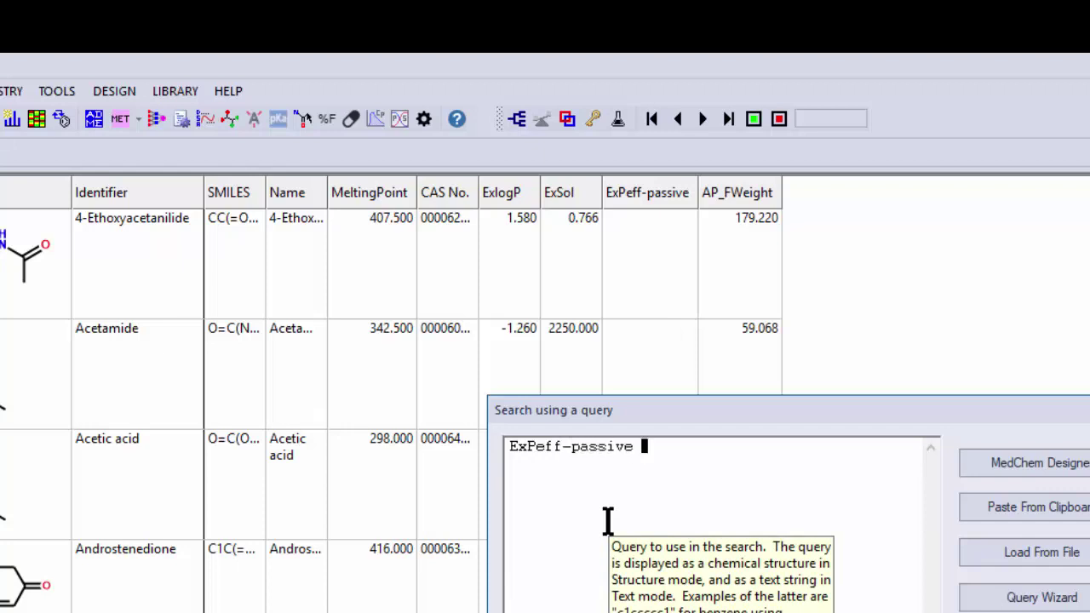
pyautogui.write(' = M')
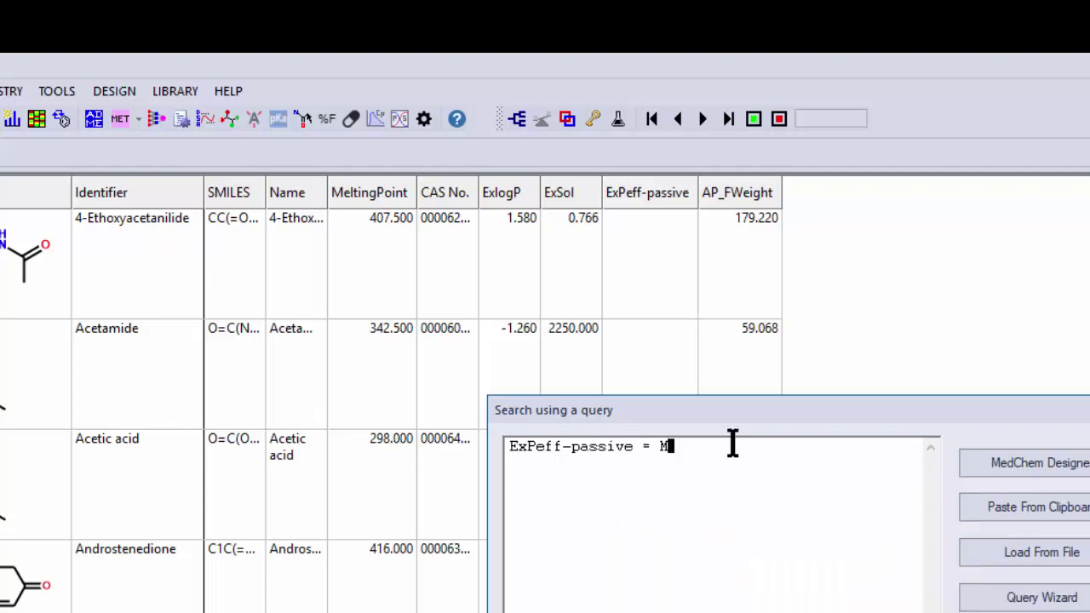
pyautogui.press('Escape')
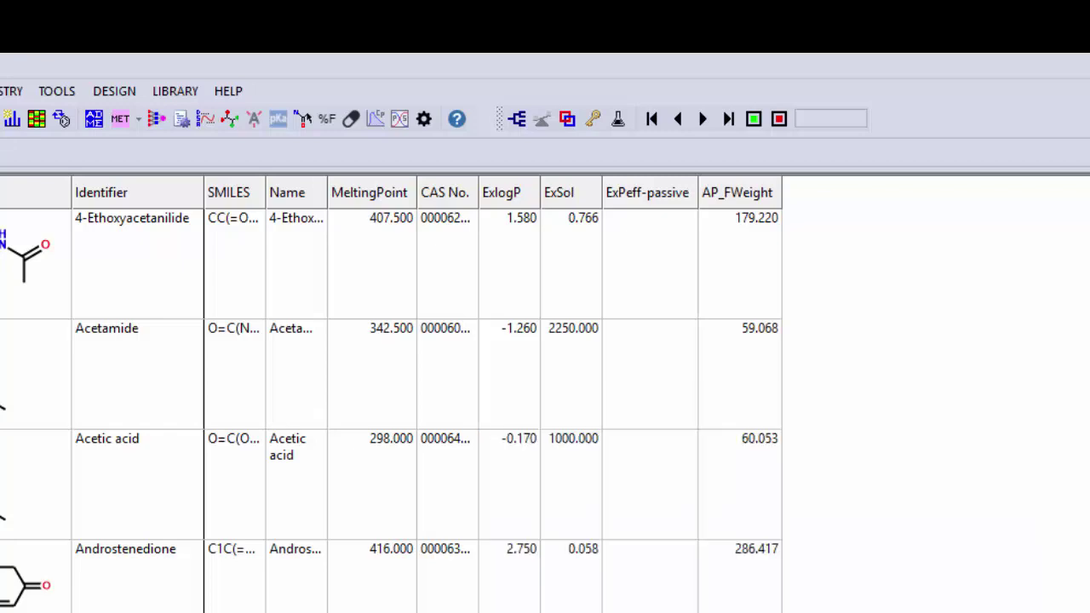
# Select all compounds that have a missing value in the ExPeff-passive column
pyautogui.rightClick(663, 194)
pyautogui.moveTo(718, 230)
pyautogui.click(886, 231)
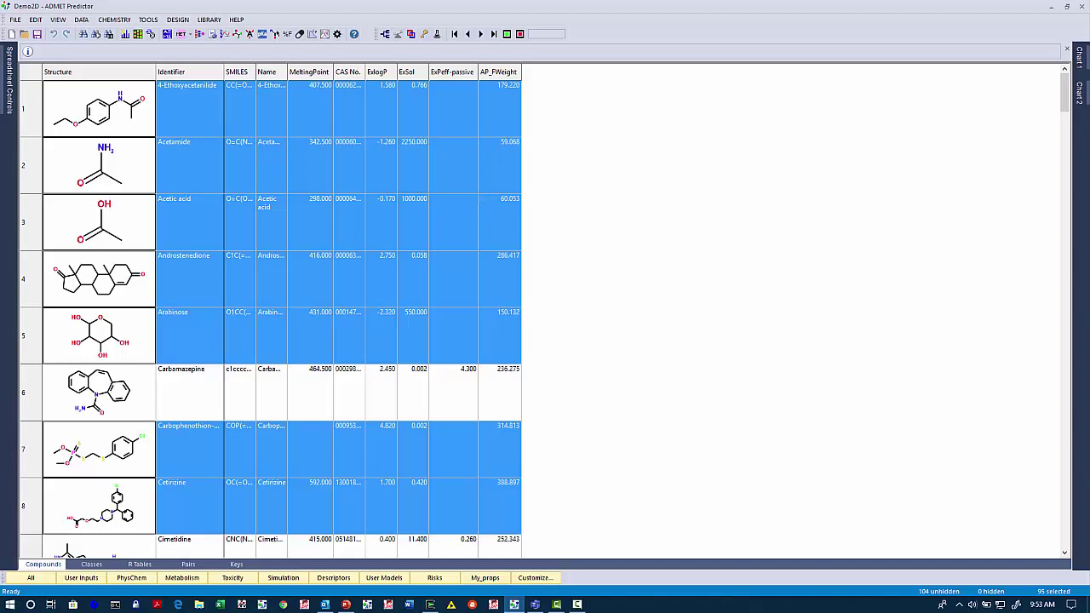
# Start a new query in the Query Wizard with the condition ExlogP > 2
pyautogui.press('F10')
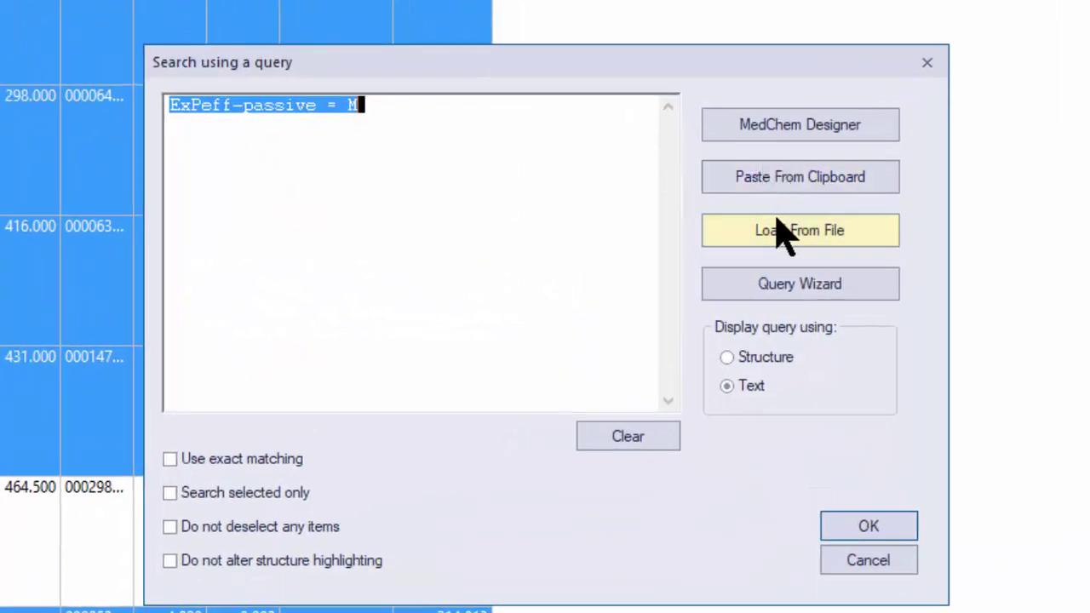
pyautogui.click(803, 285)
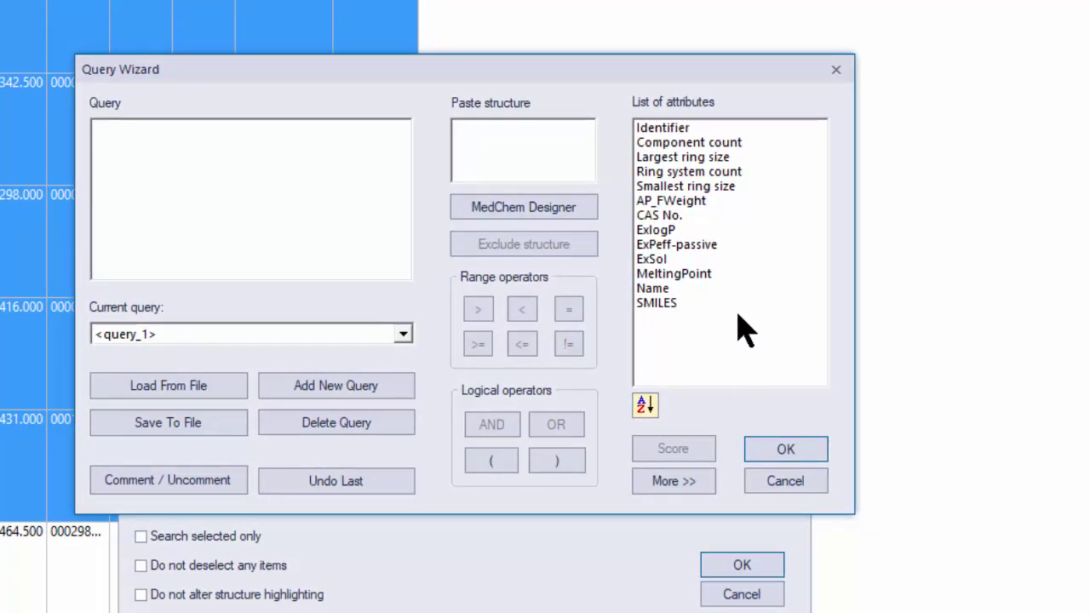
pyautogui.doubleClick(670, 232)
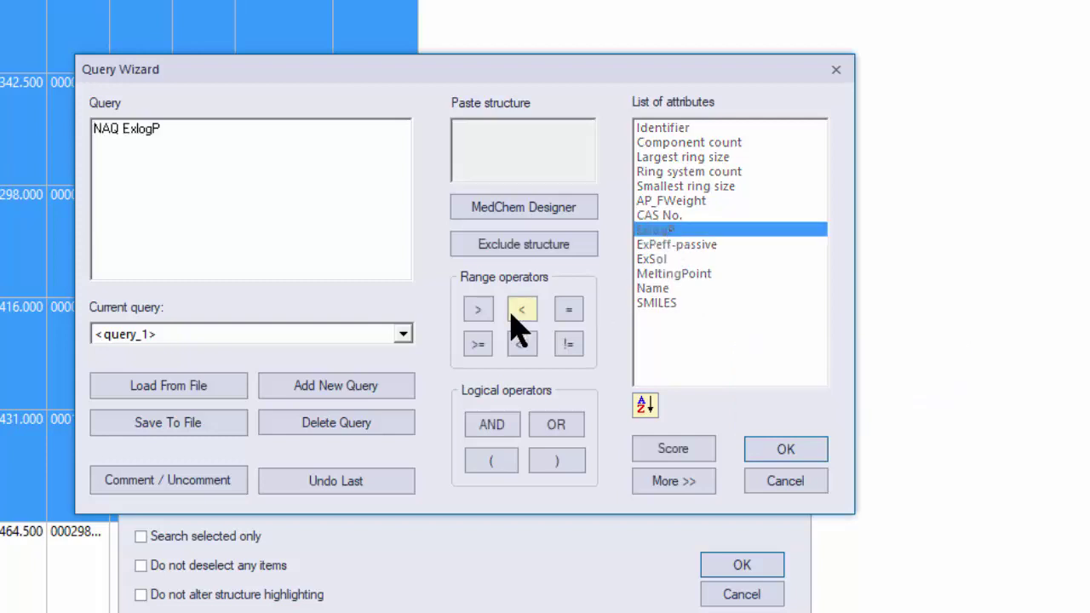
pyautogui.click(479, 311)
pyautogui.click(354, 328)
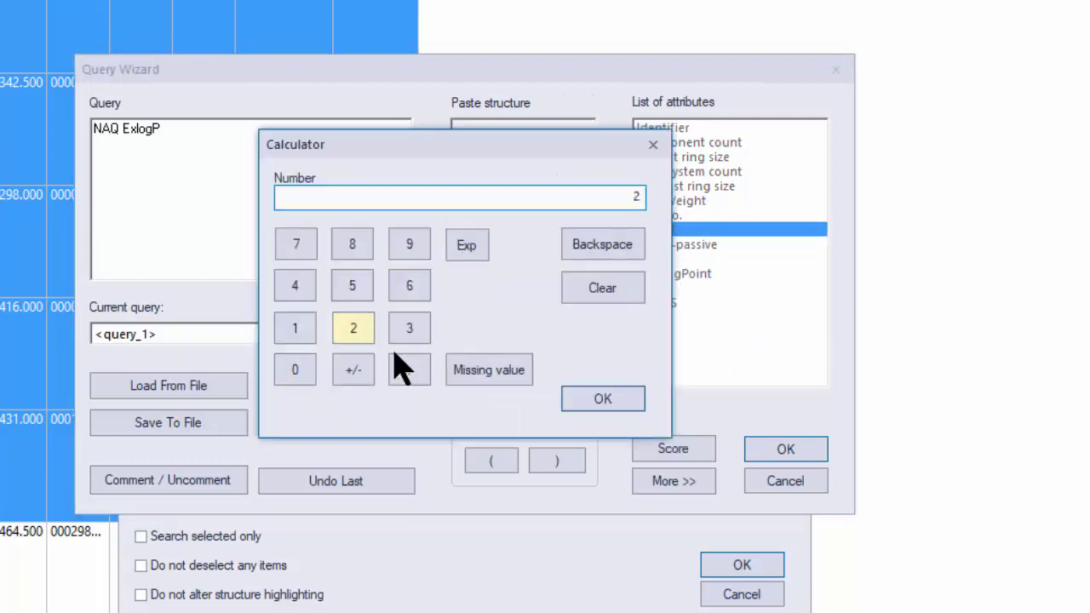
pyautogui.click(607, 401)
# Add the condition ExlogP < 3 with the AND operator and run the combined query on the spreadsheet
pyautogui.click(493, 425)
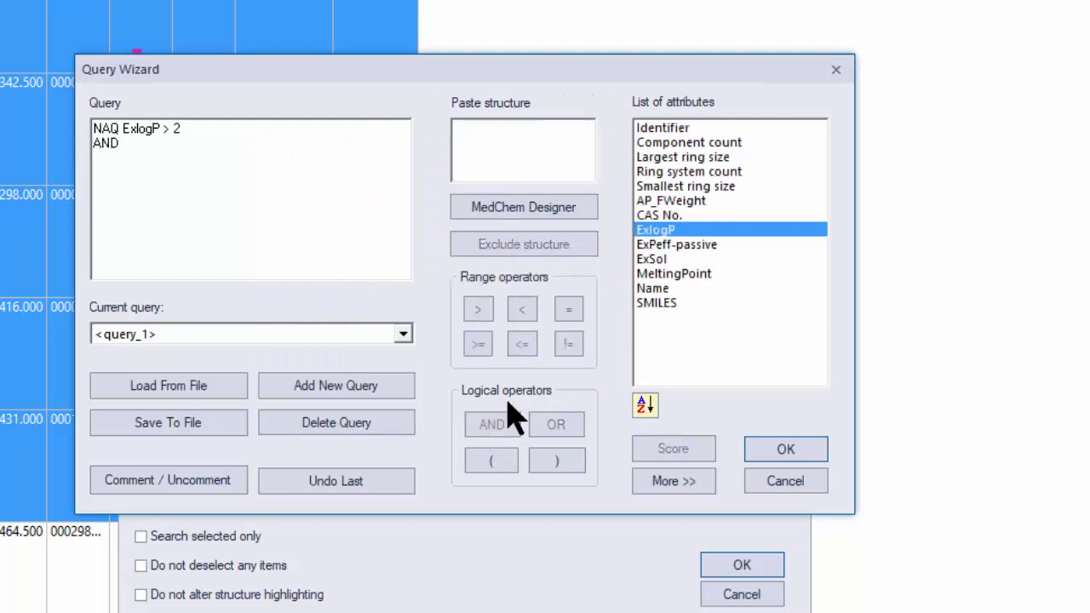
pyautogui.doubleClick(670, 230)
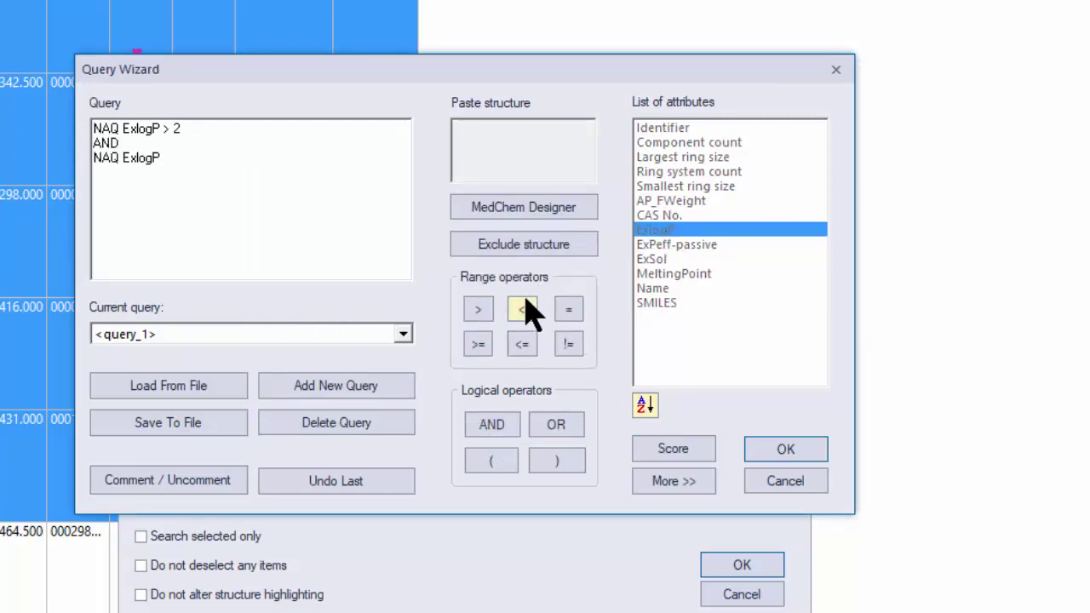
pyautogui.click(523, 310)
pyautogui.click(416, 335)
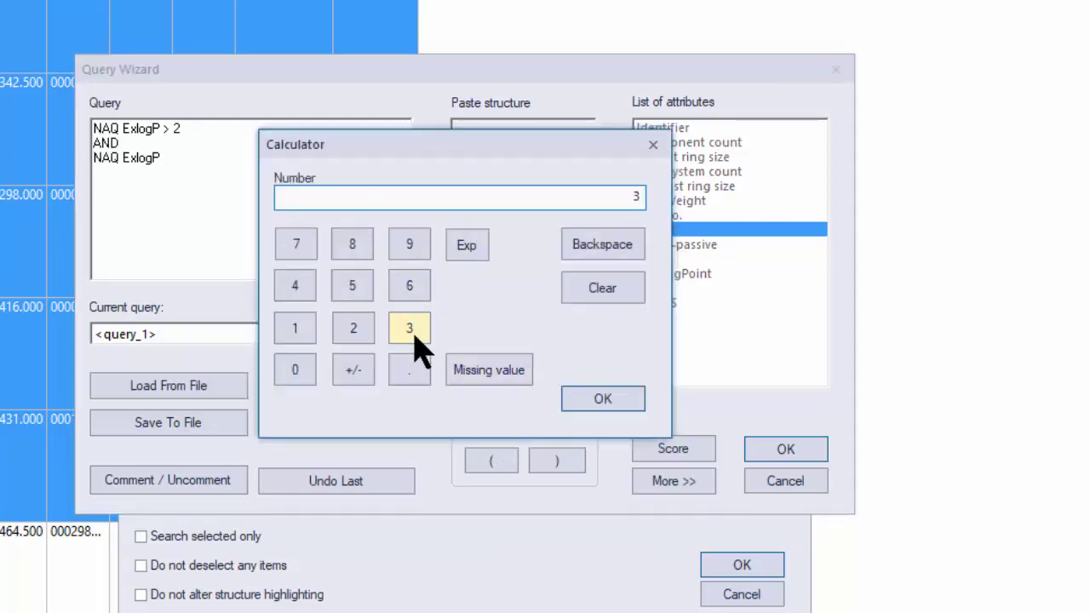
pyautogui.click(596, 400)
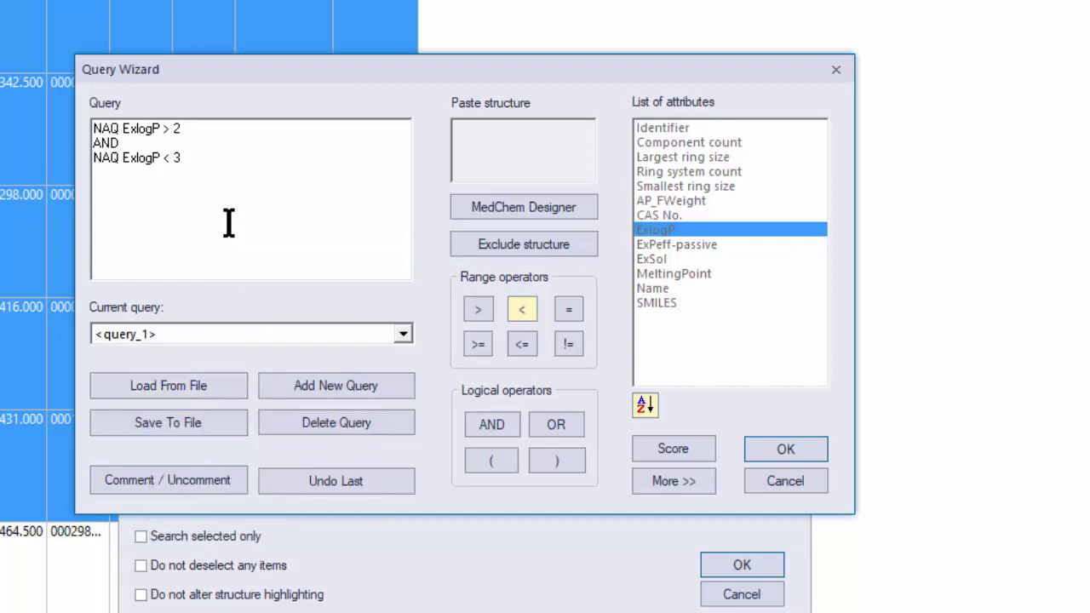
pyautogui.click(757, 456)
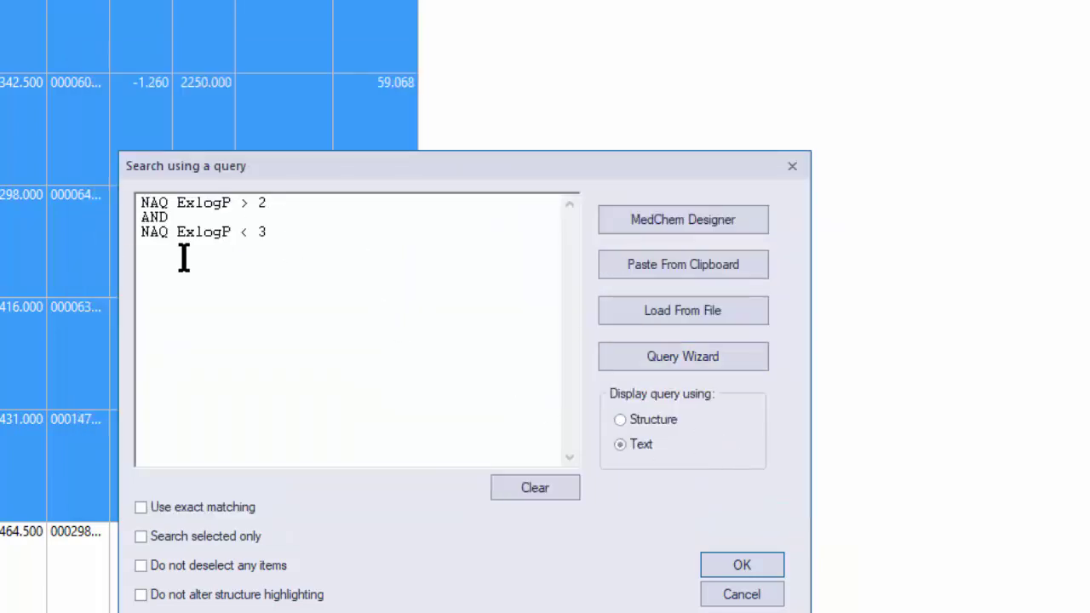
pyautogui.click(734, 566)
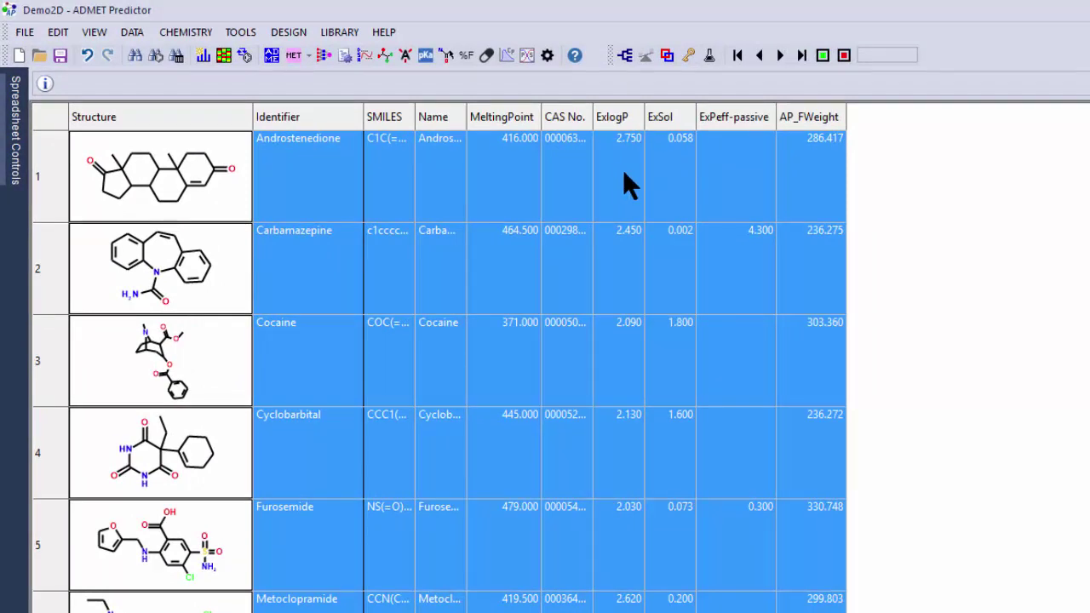
# Sort the selected compounds by ExlogP in ascending and then descending order
pyautogui.click(631, 116)
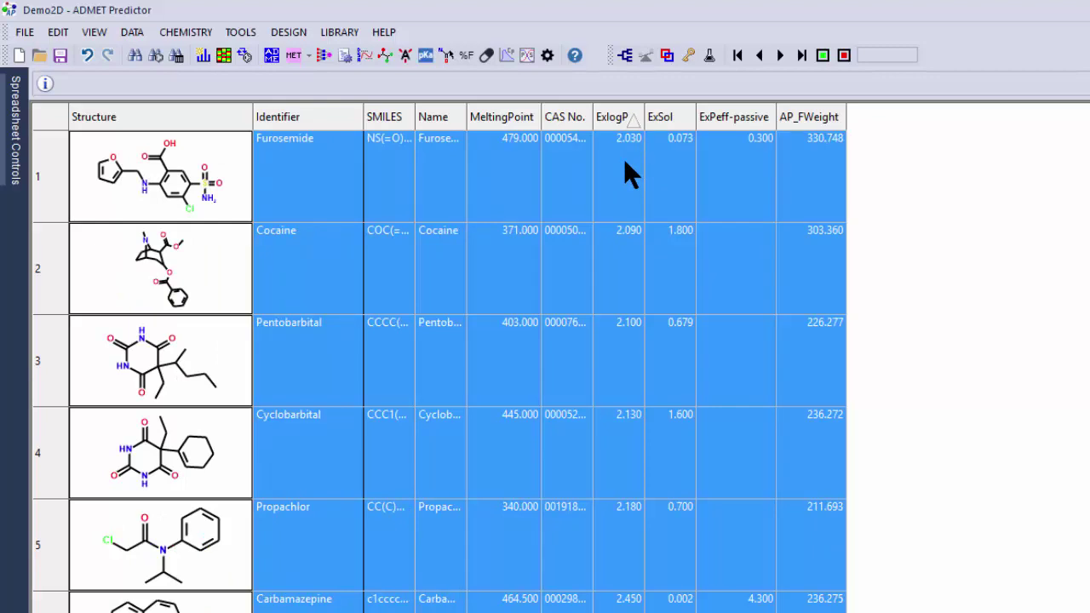
pyautogui.click(610, 116)
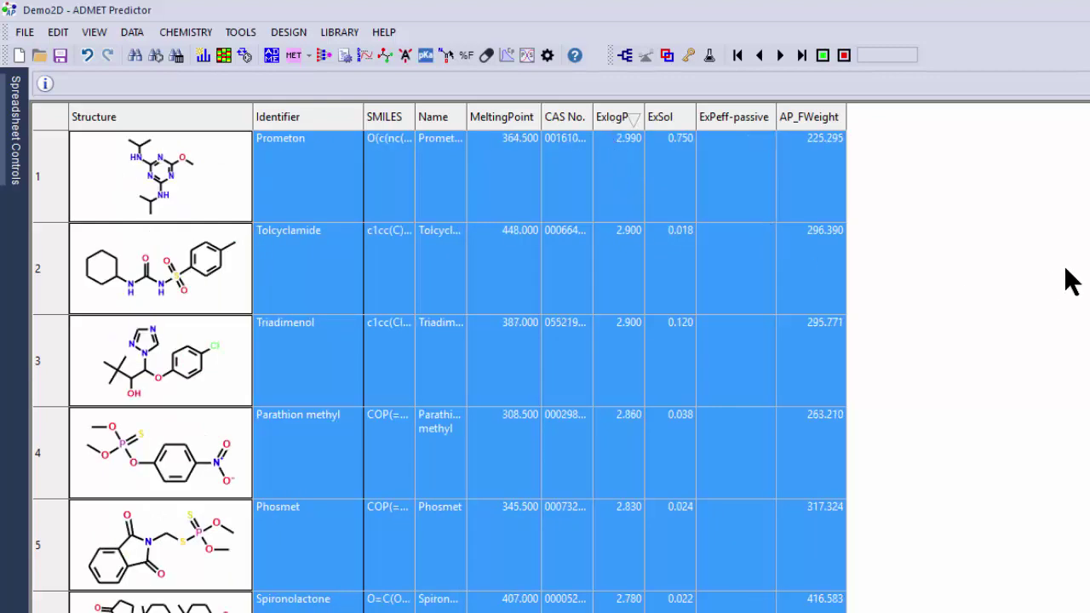
# Start a new query in MedChem Designer and sketch an aromatic six-membered ring with nitrogen atoms at two opposite corners
pyautogui.press('Delete')
pyautogui.press('alt')
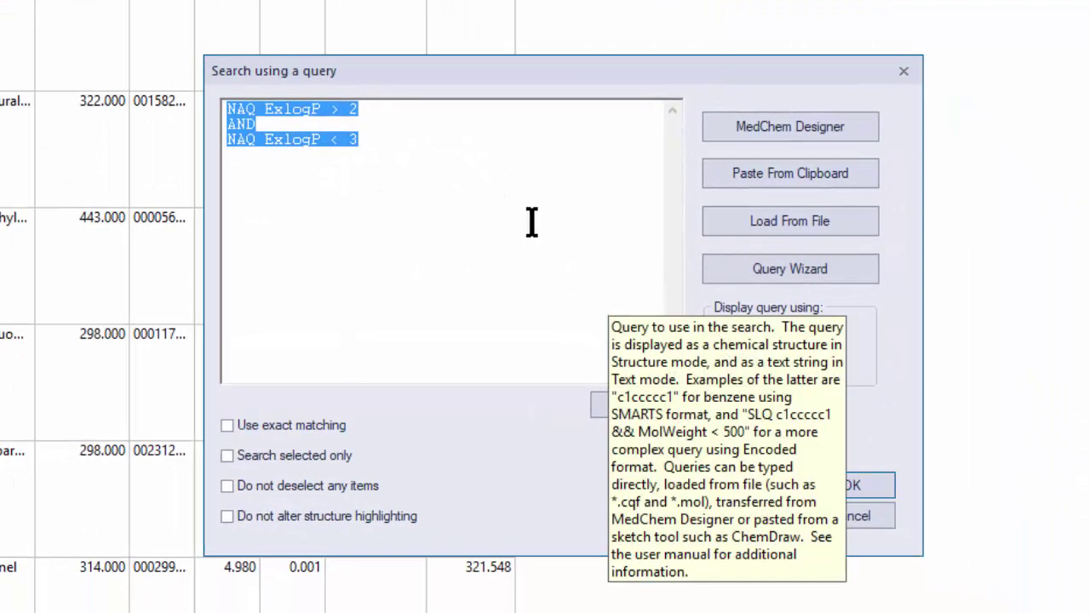
pyautogui.click(798, 130)
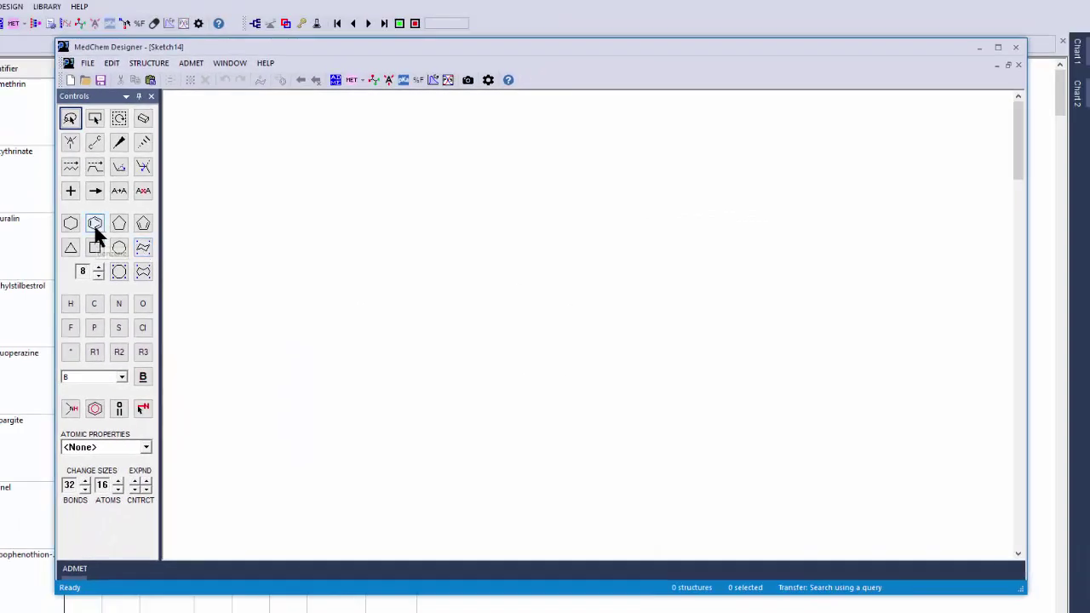
pyautogui.click(95, 226)
pyautogui.click(417, 238)
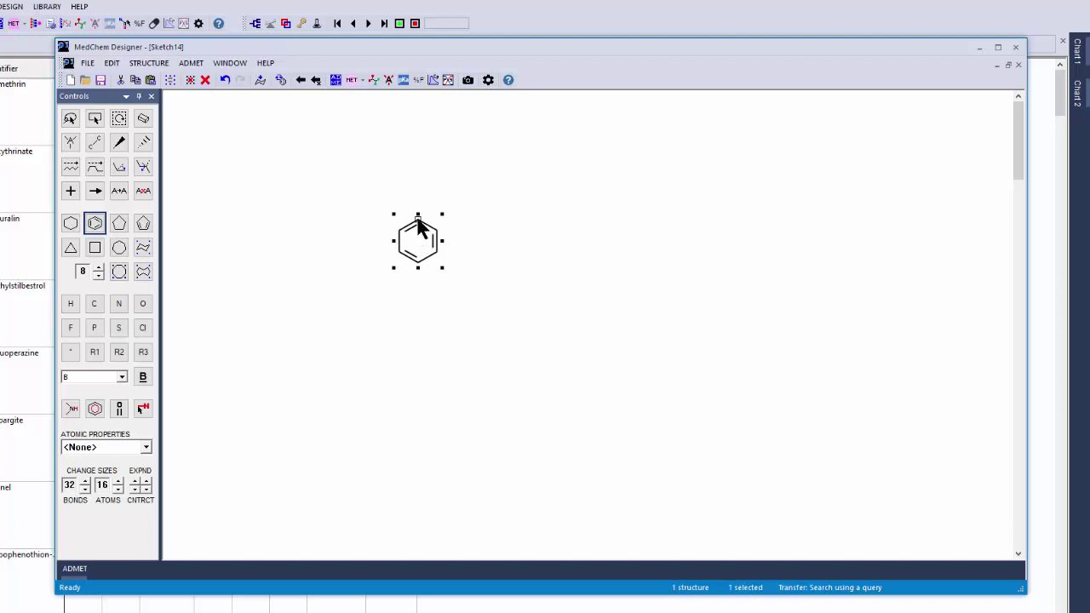
pyautogui.press('n')
pyautogui.press('n')
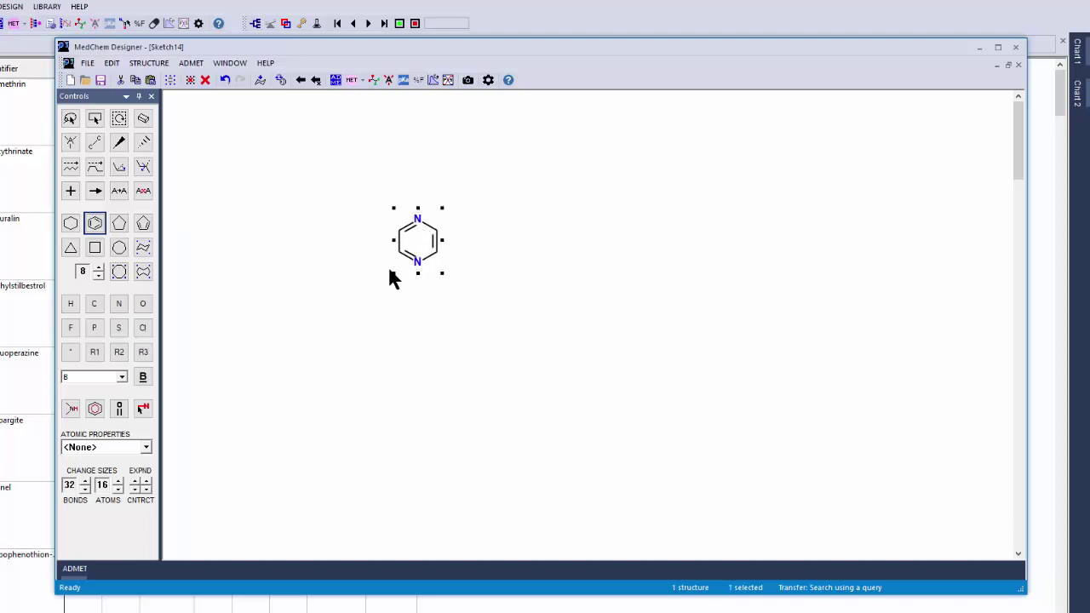
# Transfer the sketched ring to the query dialog, display it as text, and run the substructure search on the spreadsheet
pyautogui.click(315, 80)
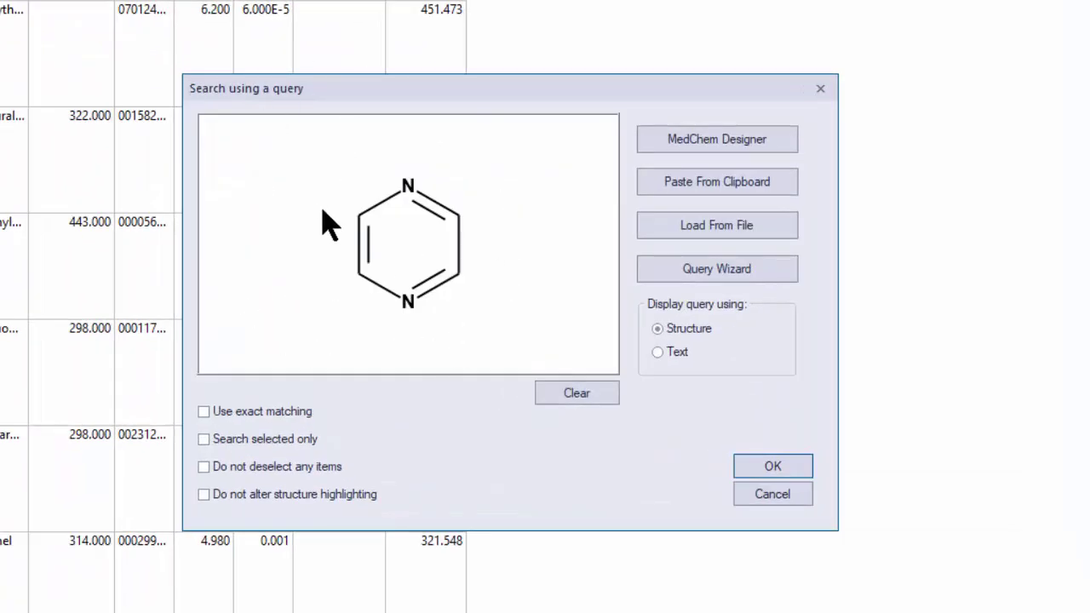
pyautogui.click(679, 356)
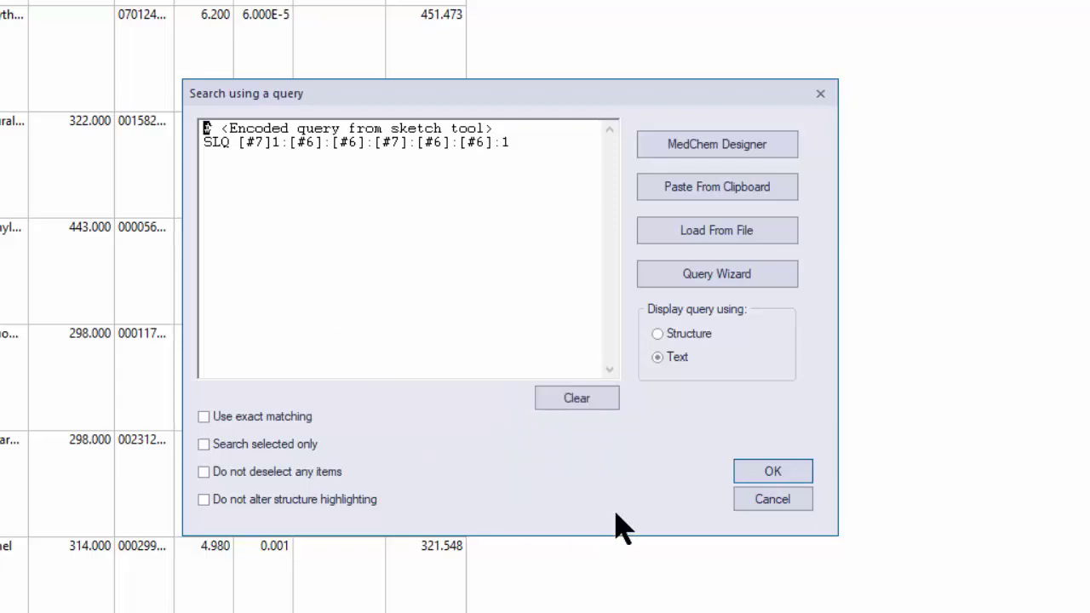
pyautogui.click(761, 475)
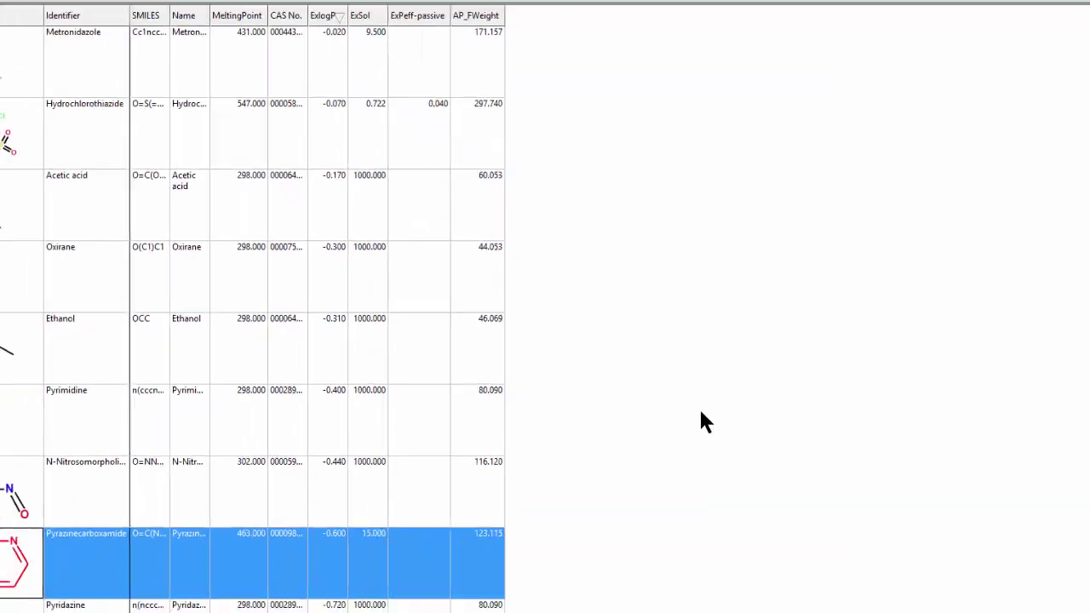